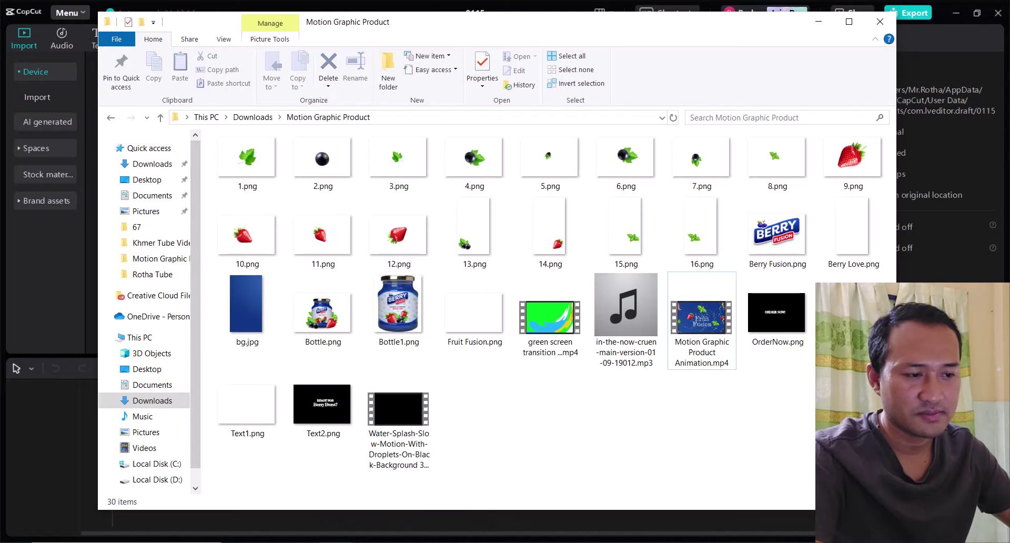
# Step: Rubber-band select files in the Downloads > Motion Graphic Product folder to show its assets
pyautogui.moveTo(842, 431); pyautogui.dragTo(678, 379)
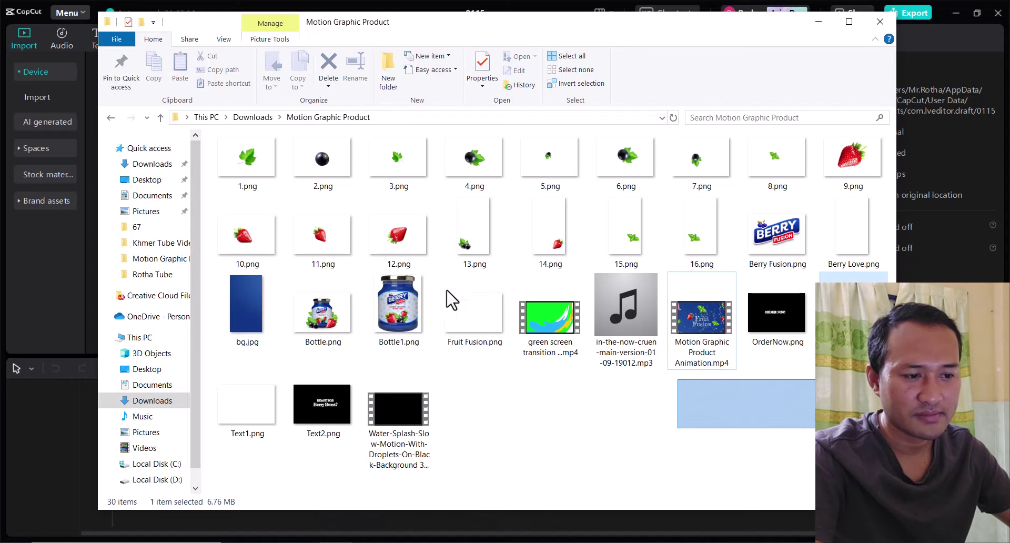
# Step: Select and clear all 30 files, minimize Explorer, and play Motion Graphic Product Animation.mp4 in Media Player
pyautogui.moveTo(362, 249); pyautogui.dragTo(254, 168)
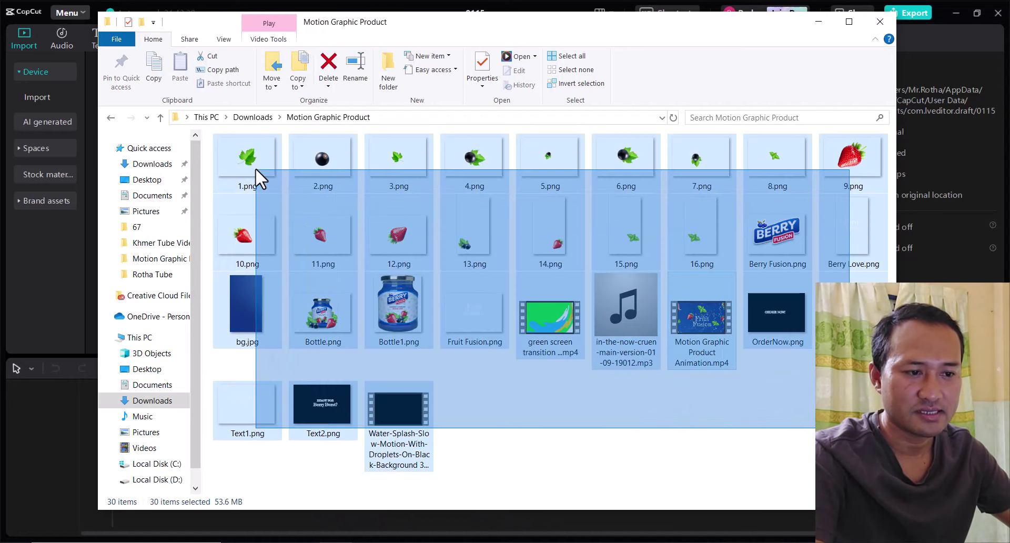
pyautogui.click(565, 463)
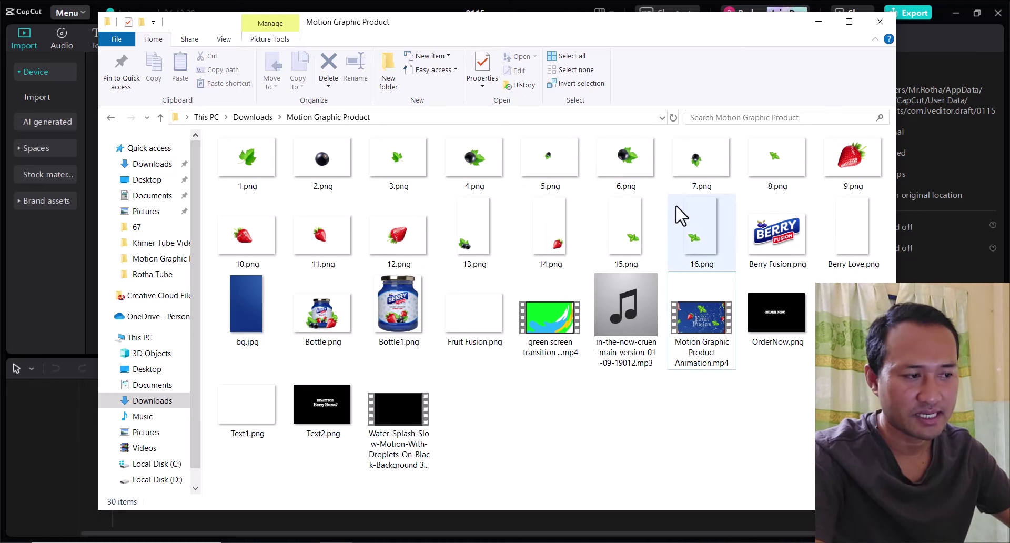
pyautogui.click(816, 24)
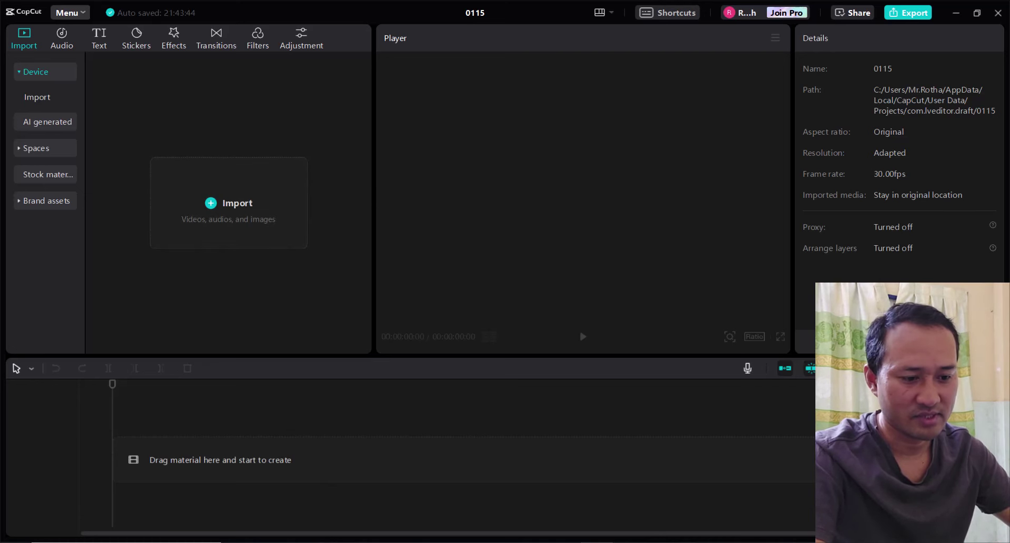
pyautogui.click(336, 539)
# Step: Pause and rewind the reference video, minimize Media Player, and select Berry Fusion.png
pyautogui.click(444, 510)
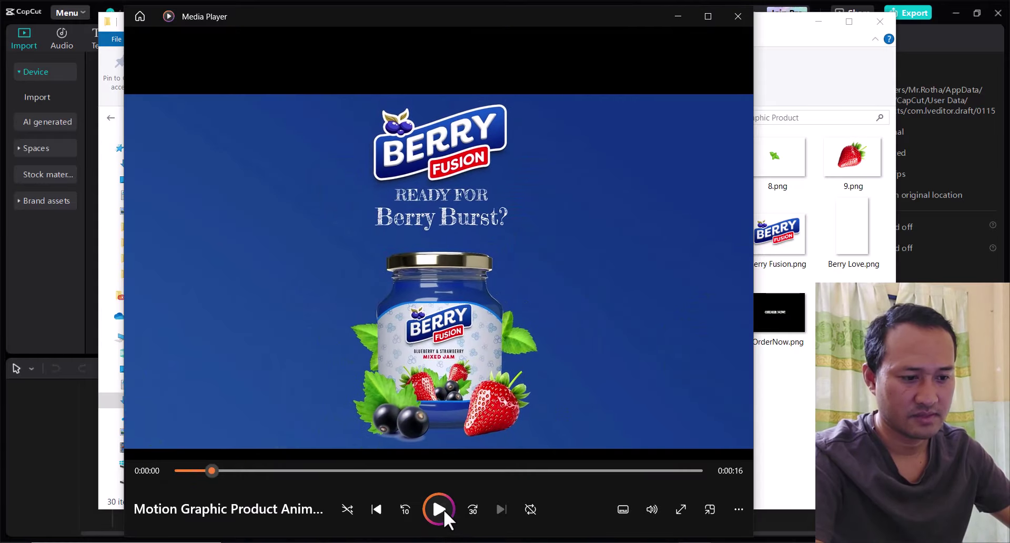
pyautogui.moveTo(213, 473)
pyautogui.mouseDown()
pyautogui.moveTo(175, 472)
pyautogui.moveTo(216, 482)
pyautogui.mouseUp()
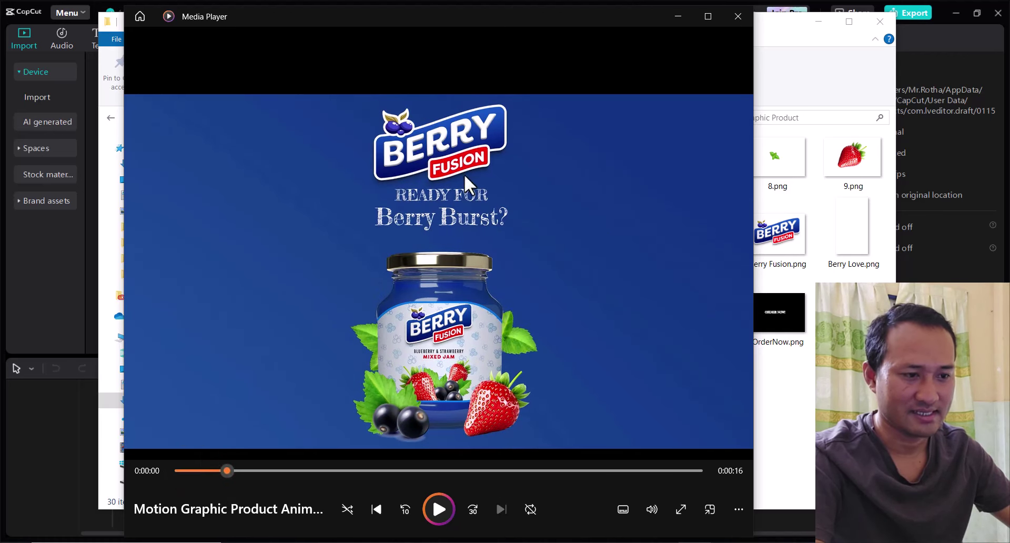
pyautogui.click(681, 19)
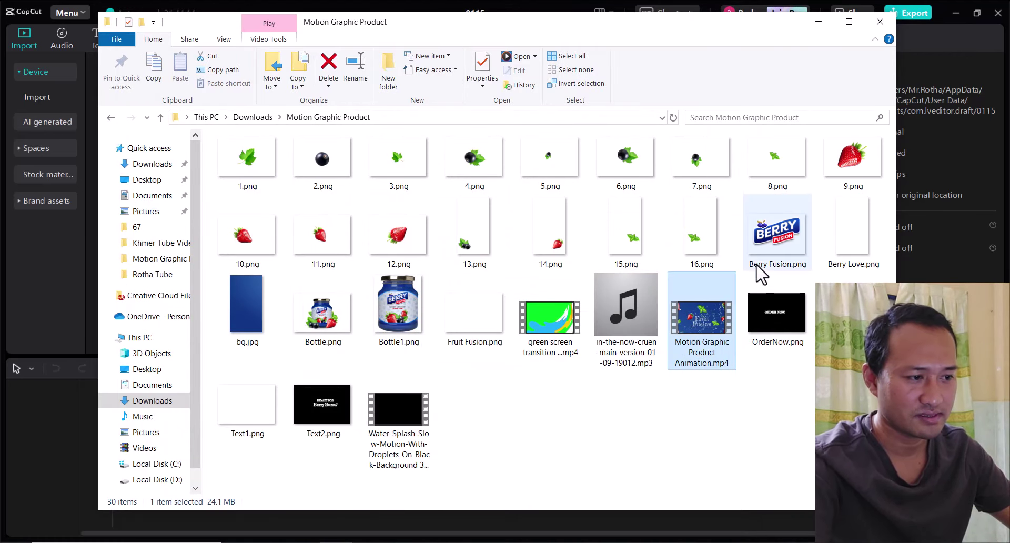
pyautogui.click(779, 238)
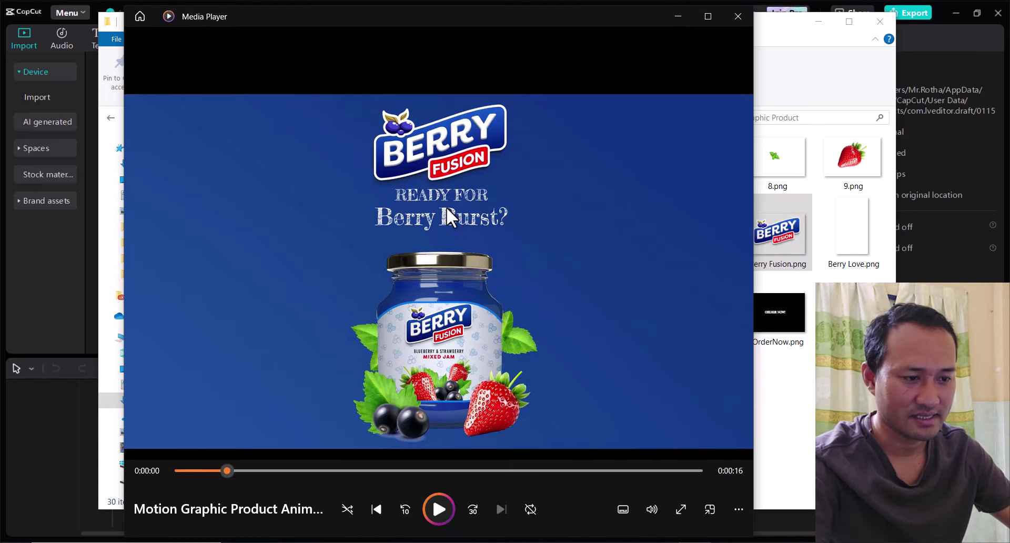
pyautogui.click(677, 15)
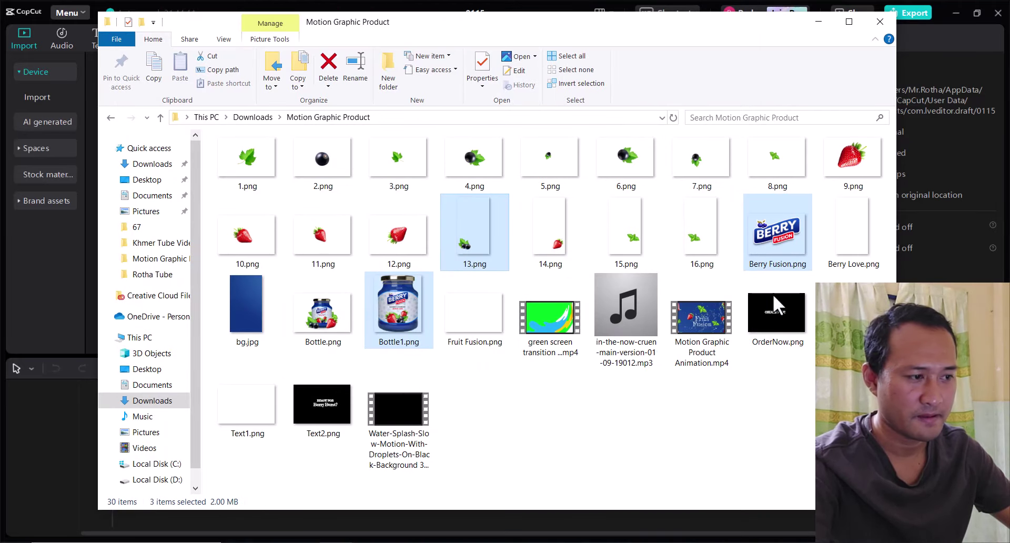
# Step: Add 9.png to the selection and drag the chosen images into CapCut's Import area
pyautogui.keyDown('ctrl'); pyautogui.click(853, 160); pyautogui.keyUp('ctrl')
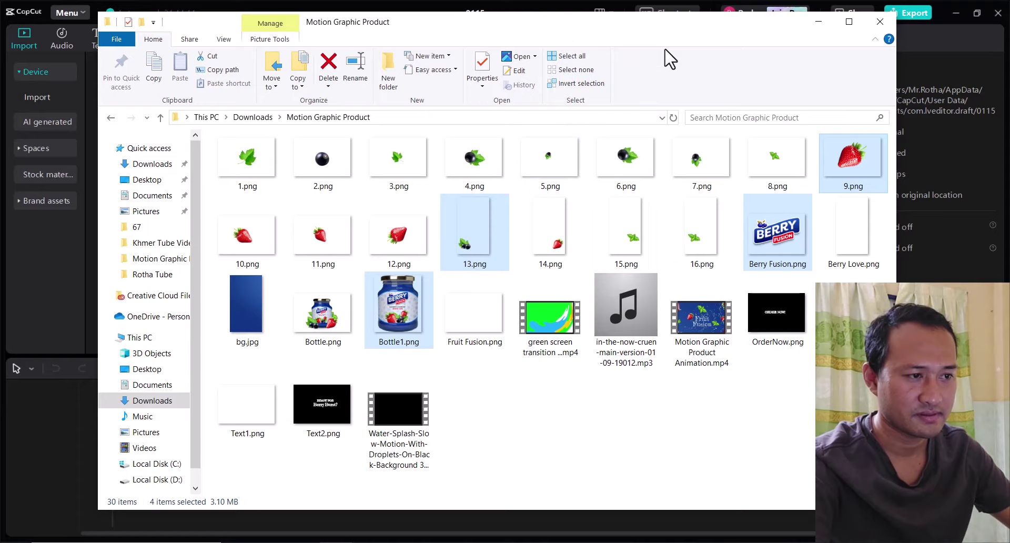
pyautogui.moveTo(665, 49); pyautogui.dragTo(770, 82)
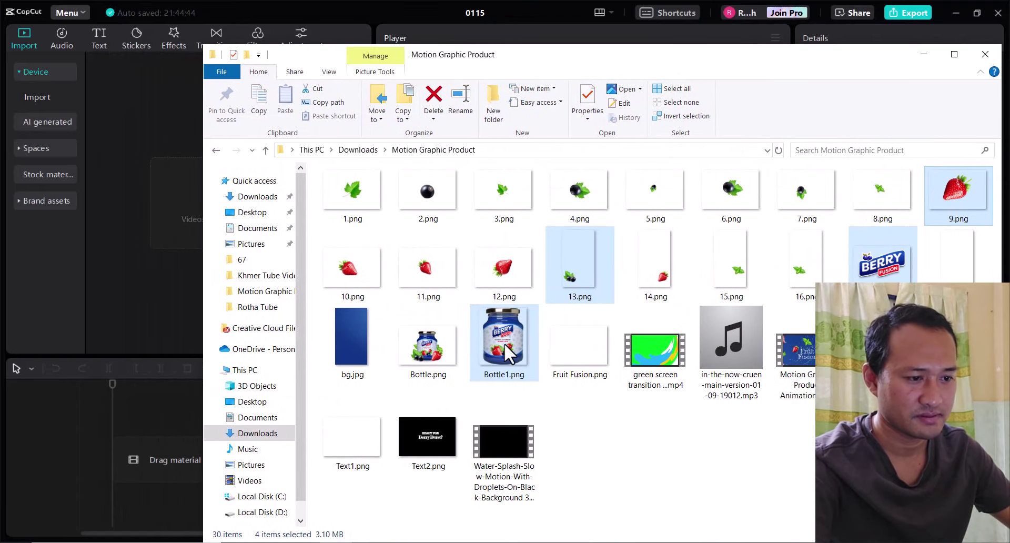
pyautogui.moveTo(505, 343); pyautogui.dragTo(179, 194)
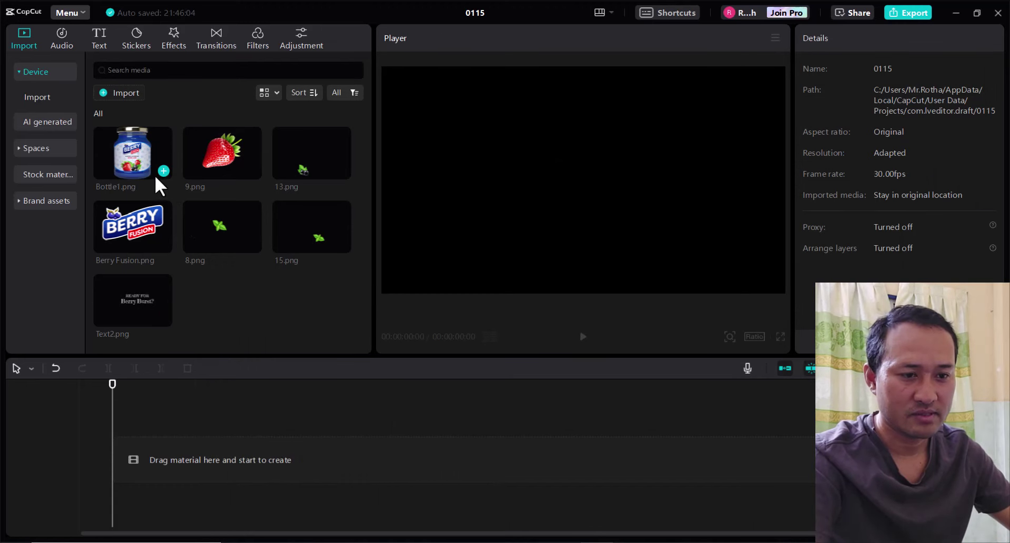
# Step: Import bg.jpg into the CapCut project
pyautogui.click(129, 97)
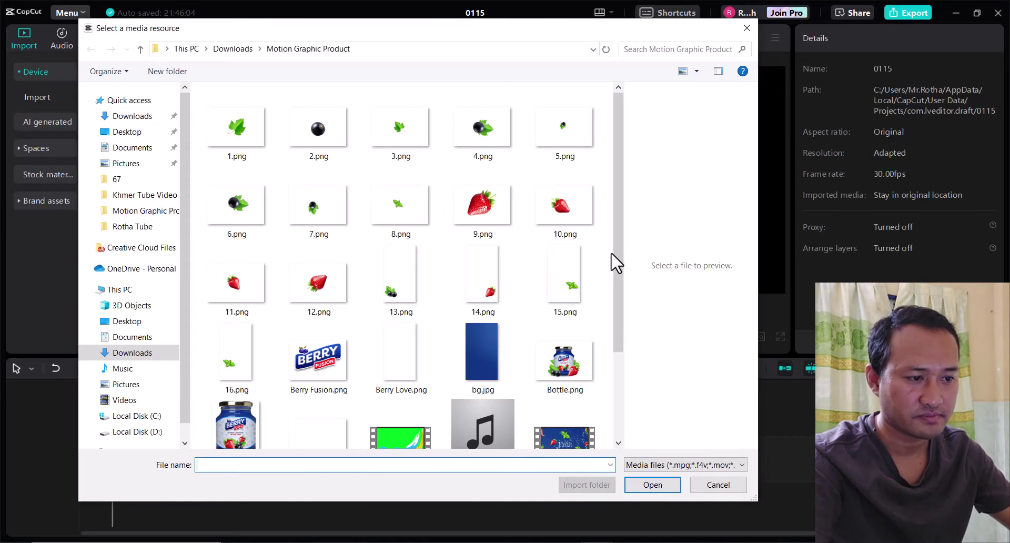
pyautogui.click(511, 351)
pyautogui.click(658, 487)
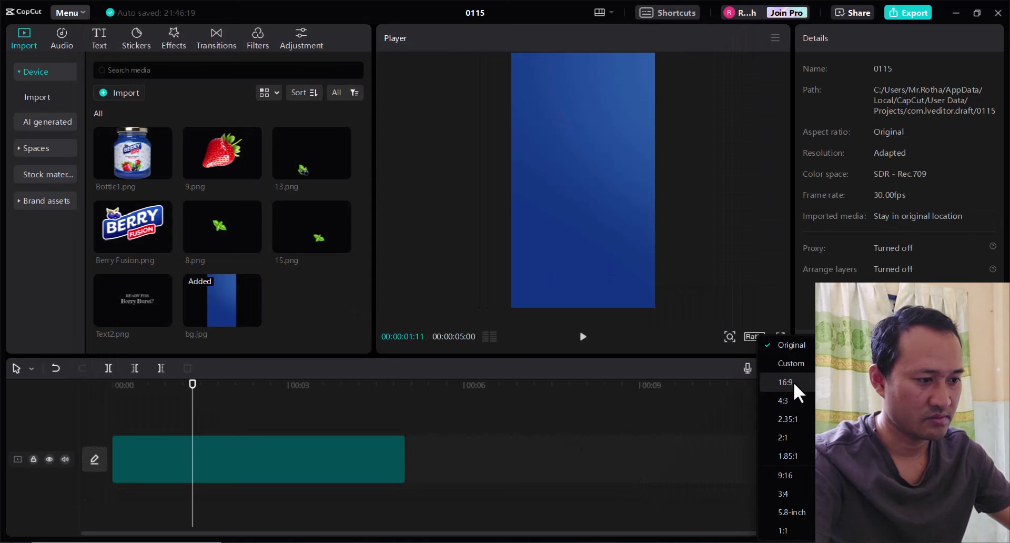
# Step: Set the ratio to 16:9, then rotate bg.jpg 90° and scale it to 192%
pyautogui.click(786, 382)
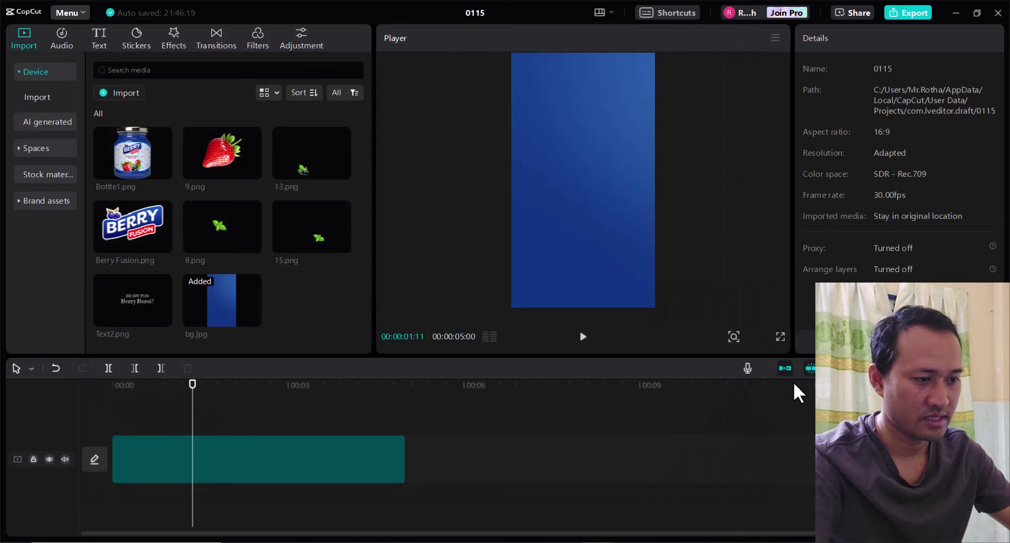
pyautogui.click(323, 464)
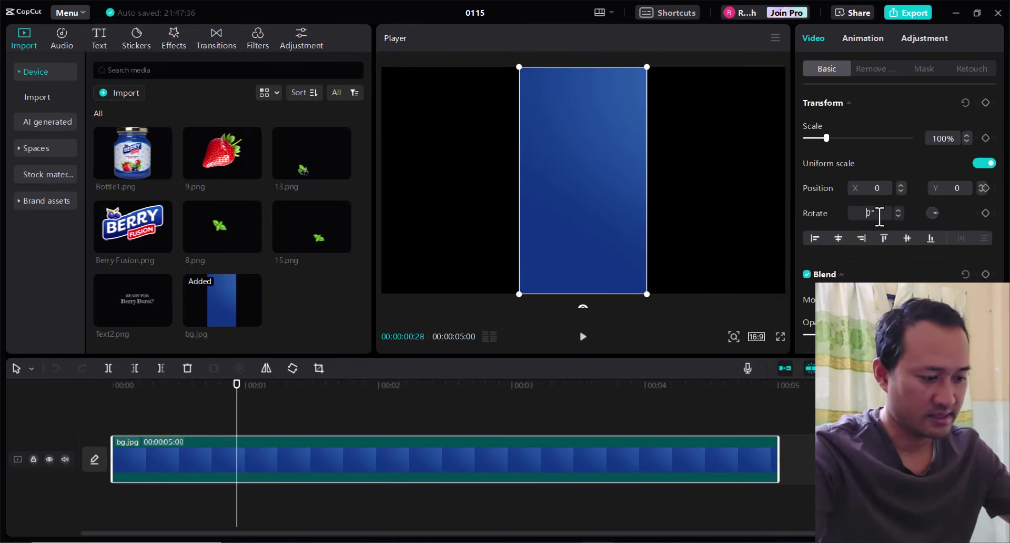
pyautogui.click(874, 213)
pyautogui.write('90')
pyautogui.press('Return')
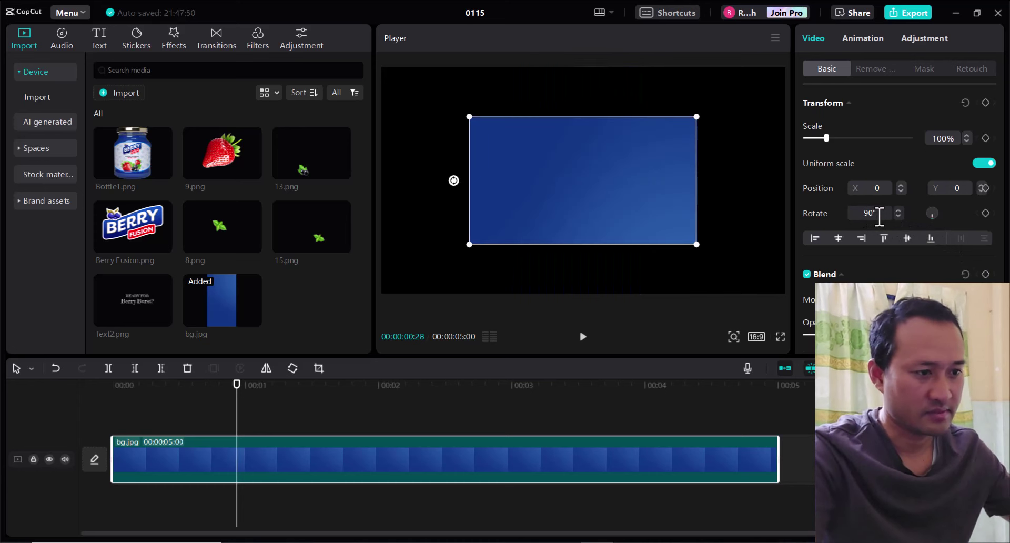
pyautogui.moveTo(827, 138); pyautogui.dragTo(845, 138)
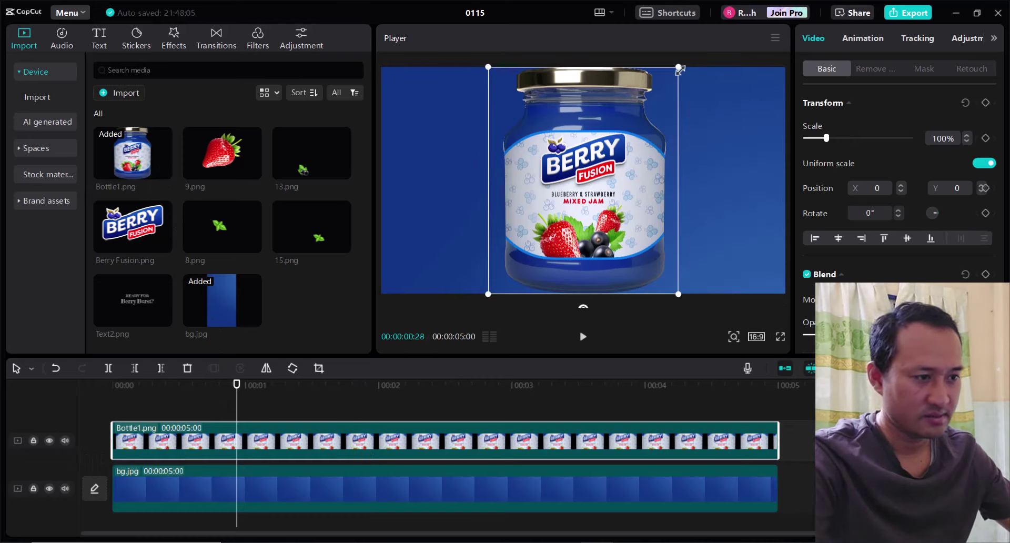
# Step: Scale the jar to 54%, lower it, and add 13.png on a new top track
pyautogui.moveTo(680, 70); pyautogui.dragTo(626, 142)
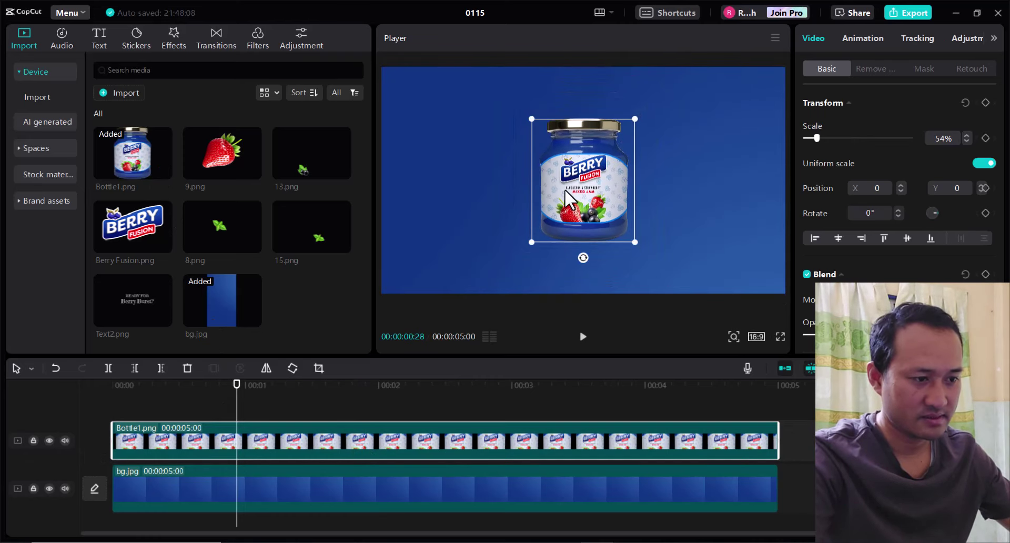
pyautogui.moveTo(565, 192); pyautogui.dragTo(574, 227)
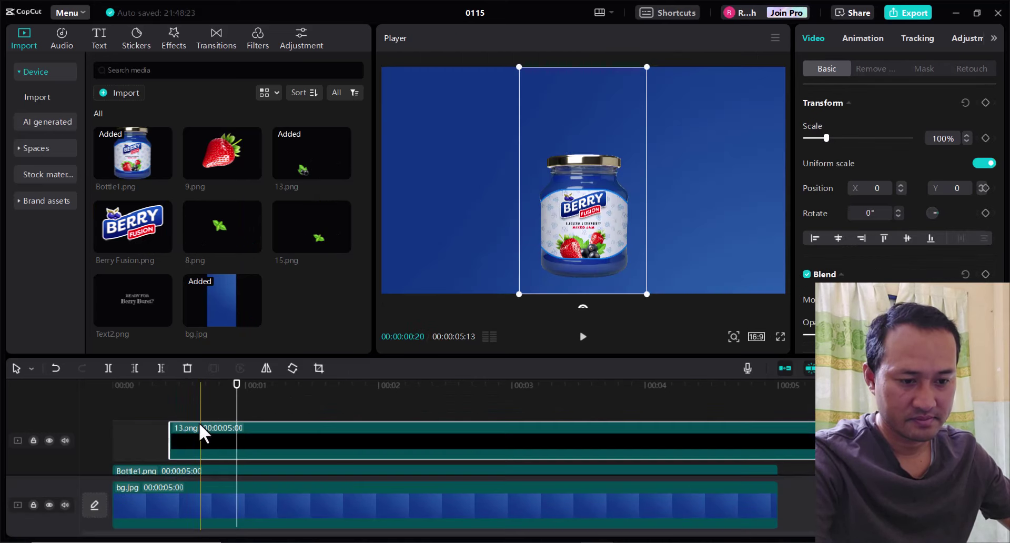
pyautogui.moveTo(174, 418); pyautogui.dragTo(124, 444)
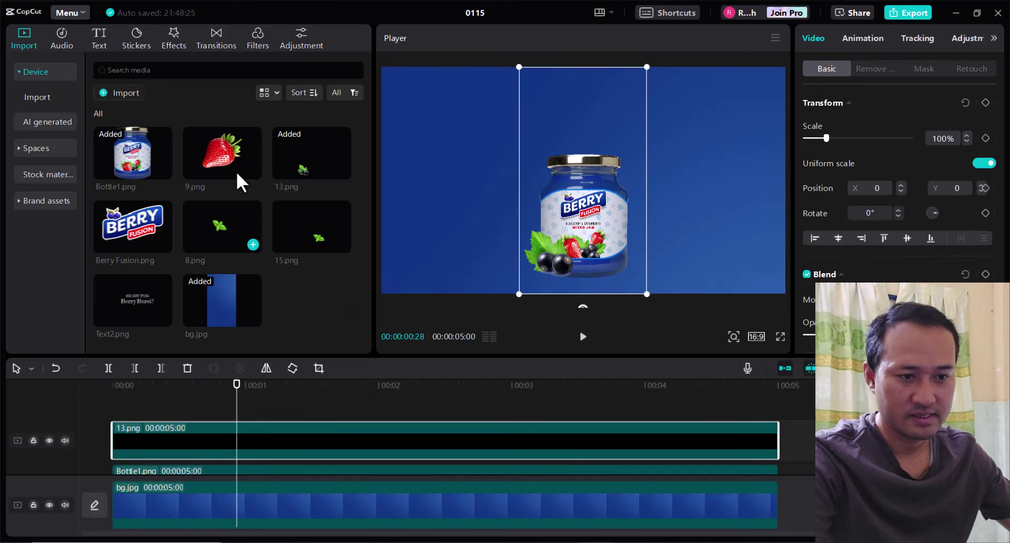
# Step: Add the 9.png strawberry, shrink it to about 36%, and place it at the jar's lower right
pyautogui.moveTo(241, 181)
pyautogui.mouseDown()
pyautogui.moveTo(288, 431)
pyautogui.moveTo(117, 442)
pyautogui.mouseUp()
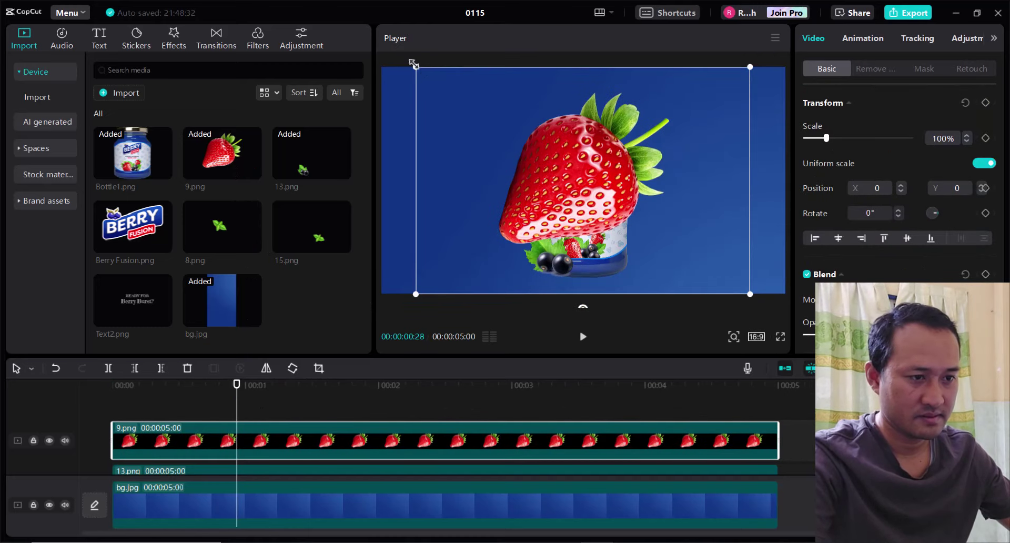
pyautogui.moveTo(417, 69); pyautogui.dragTo(508, 130)
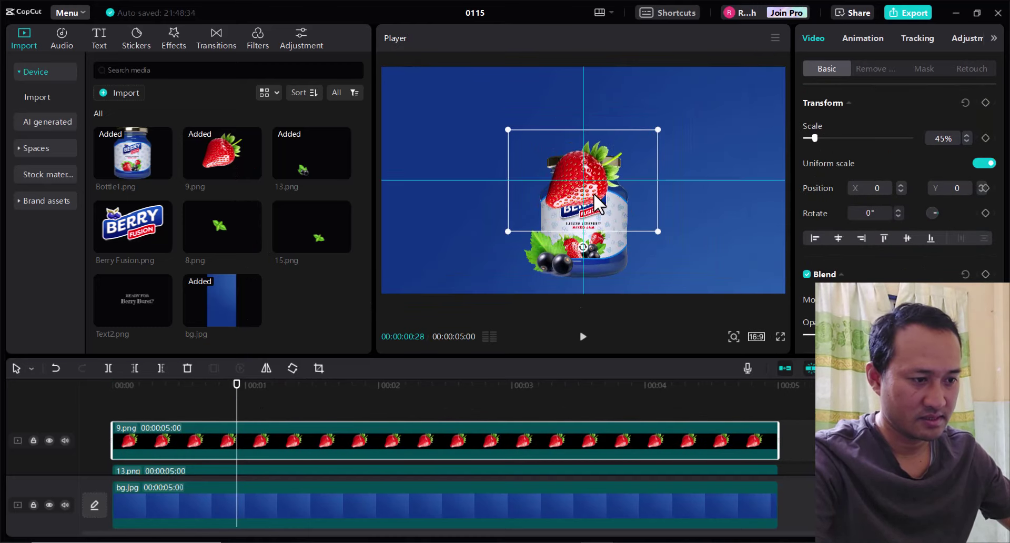
pyautogui.moveTo(589, 194); pyautogui.dragTo(632, 266)
pyautogui.moveTo(554, 211); pyautogui.dragTo(569, 221)
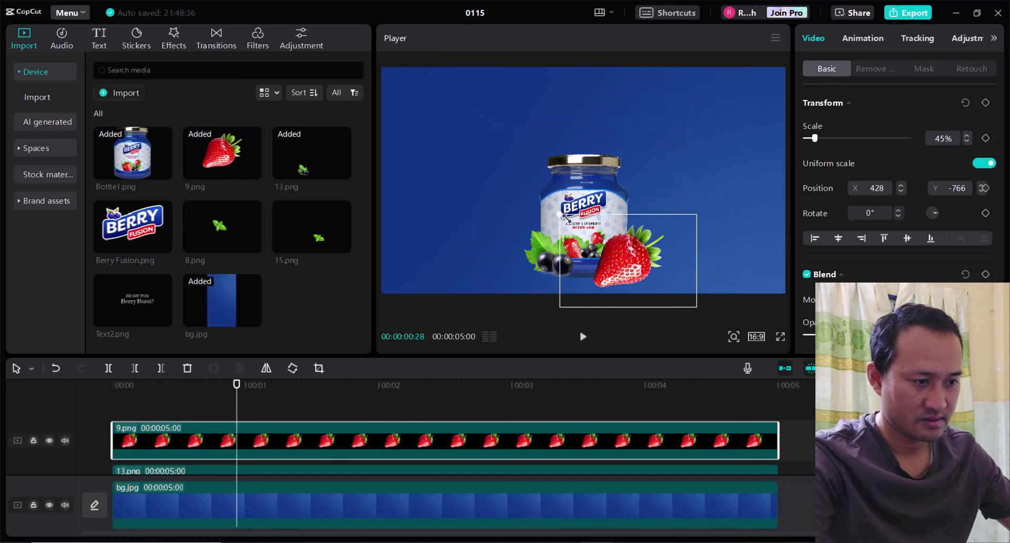
pyautogui.moveTo(636, 274); pyautogui.dragTo(634, 269)
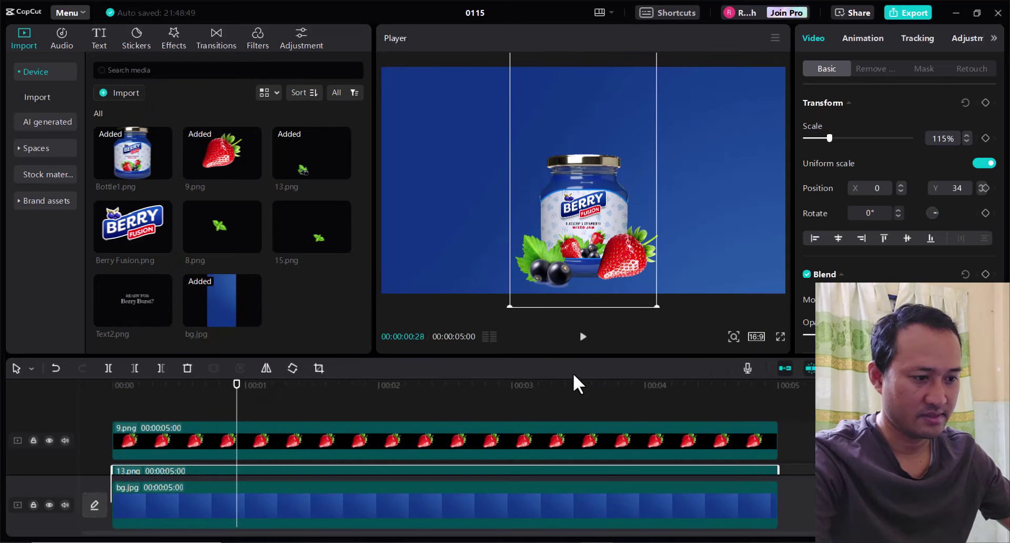
# Step: Fine-tune the strawberry to 33% beside the blackberries, then add 8.png leaves to the timeline
pyautogui.click(451, 401)
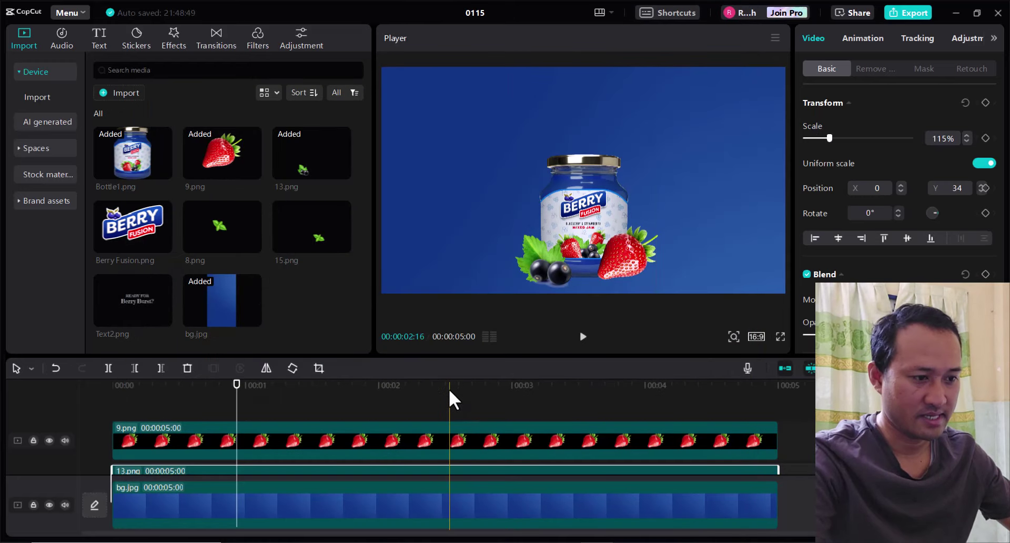
pyautogui.click(450, 386)
pyautogui.click(626, 274)
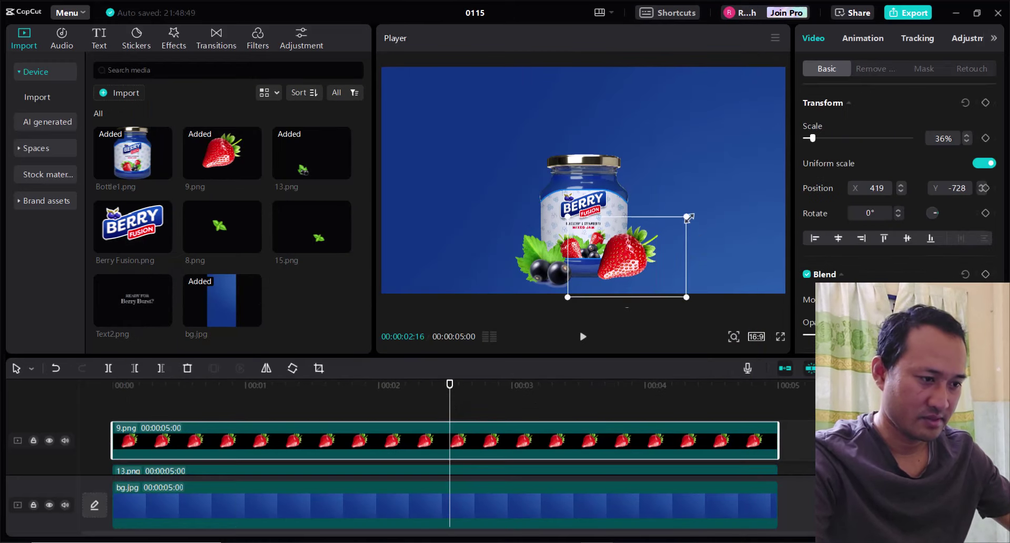
pyautogui.moveTo(688, 218); pyautogui.dragTo(682, 220)
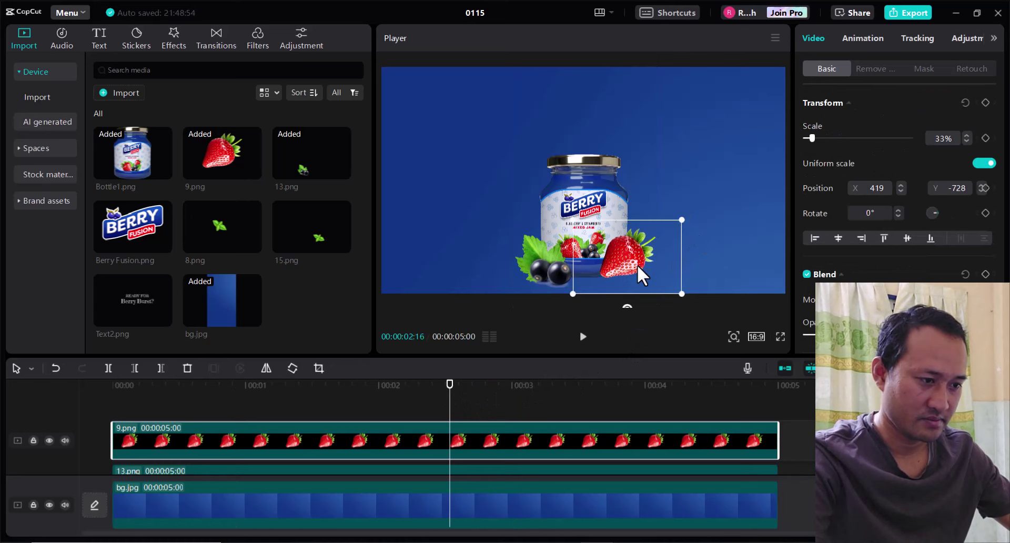
pyautogui.moveTo(642, 274); pyautogui.dragTo(644, 281)
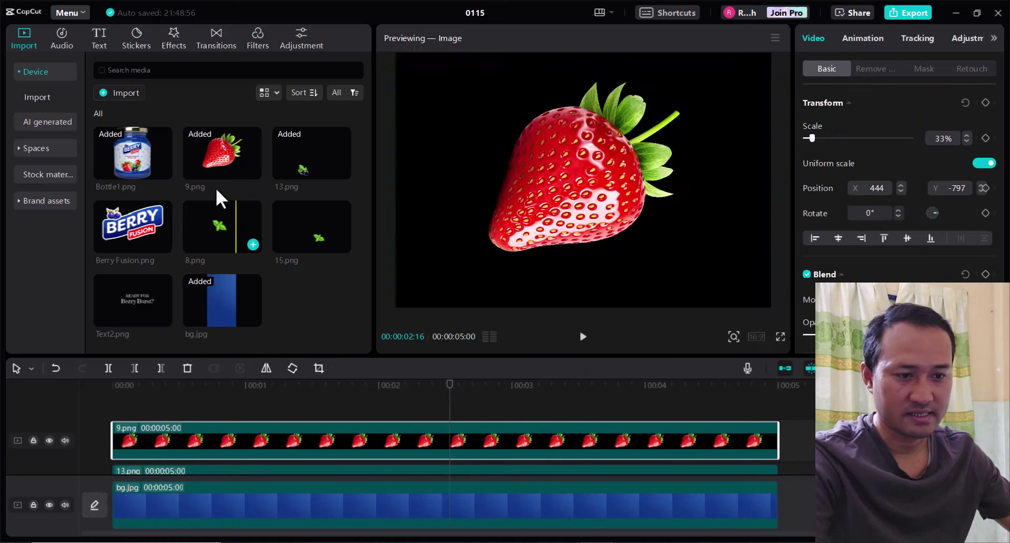
pyautogui.moveTo(224, 226)
pyautogui.mouseDown()
pyautogui.moveTo(196, 418)
pyautogui.moveTo(232, 428)
pyautogui.moveTo(141, 446)
pyautogui.mouseUp()
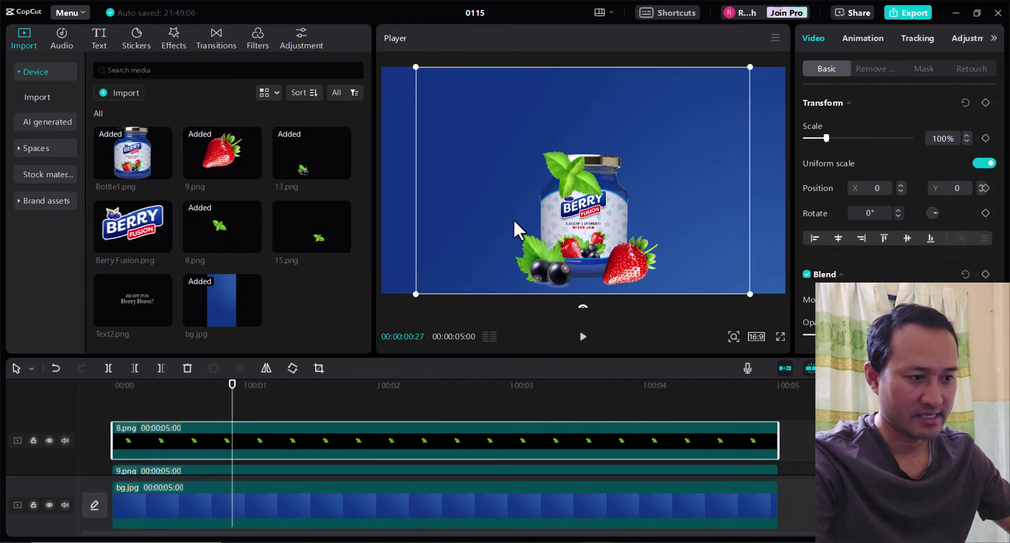
# Step: Set the 8.png leaf to Layer 1 and move it down the jar's left side
pyautogui.scroll(-5, 863, 263)
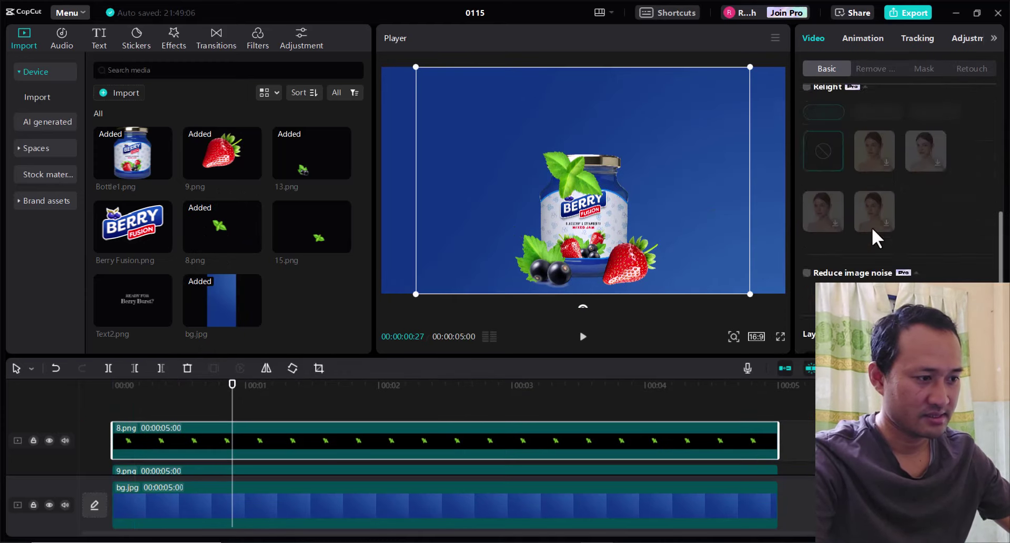
pyautogui.scroll(-3, 875, 234)
pyautogui.click(825, 257)
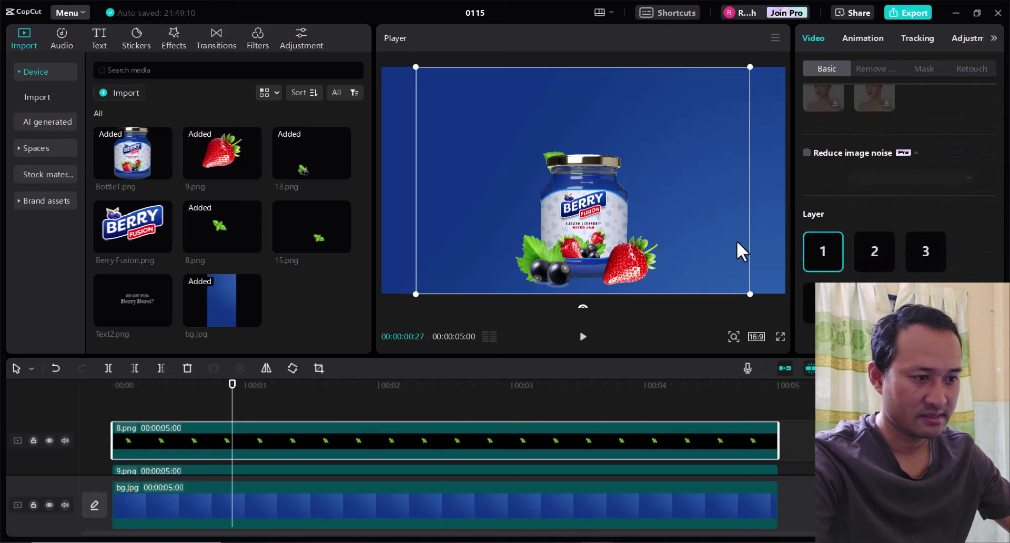
pyautogui.moveTo(544, 138); pyautogui.dragTo(519, 169)
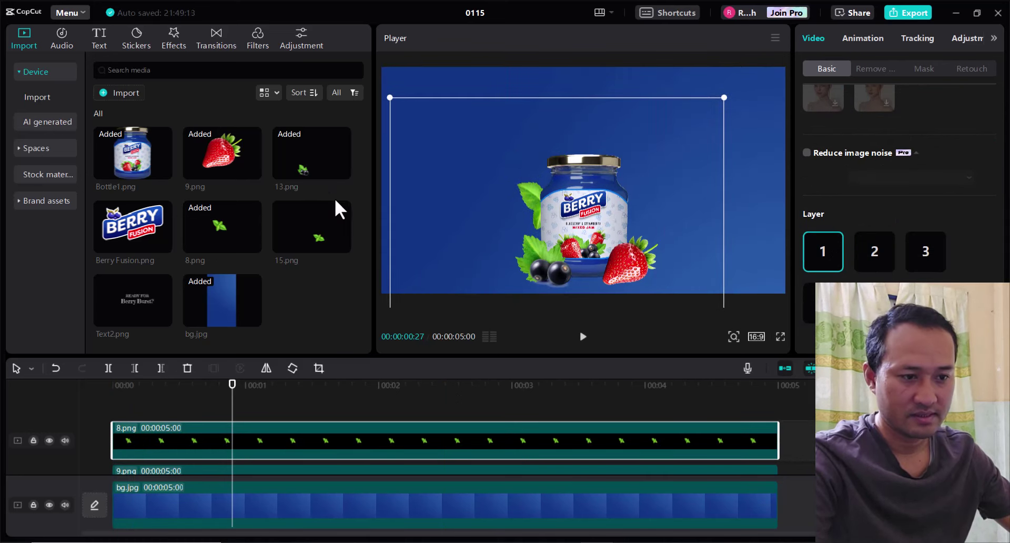
# Step: Add 15.png, move it to the jar's upper right, and set it to Layer 1
pyautogui.moveTo(339, 243)
pyautogui.mouseDown()
pyautogui.moveTo(325, 424)
pyautogui.moveTo(176, 451)
pyautogui.mouseUp()
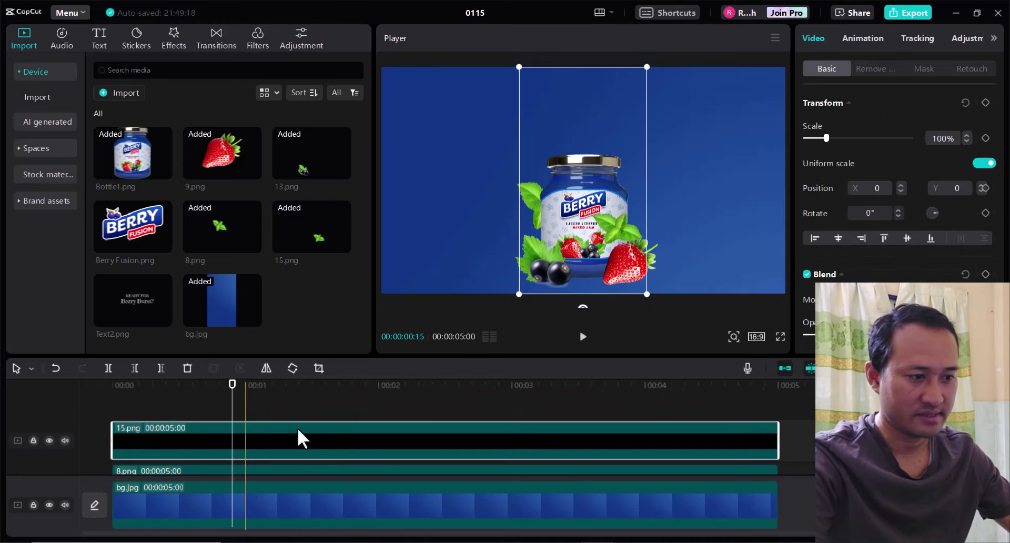
pyautogui.moveTo(637, 244); pyautogui.dragTo(645, 218)
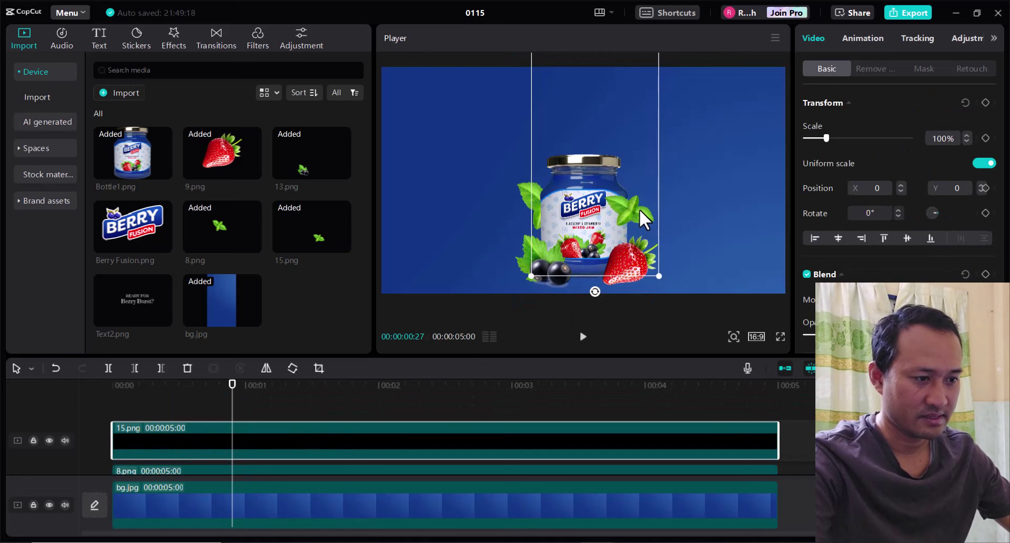
pyautogui.scroll(-5, 862, 274)
pyautogui.scroll(-5, 861, 274)
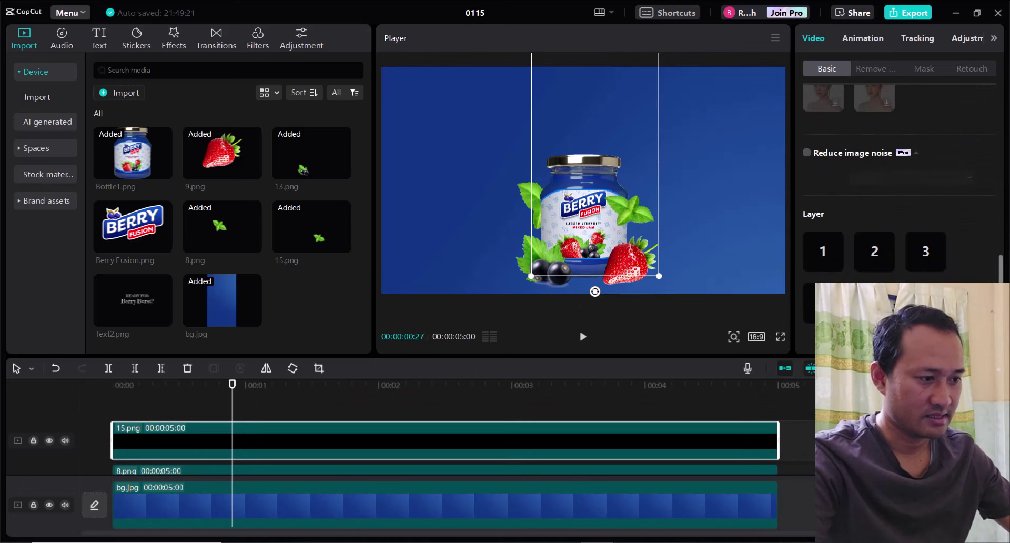
pyautogui.click(824, 253)
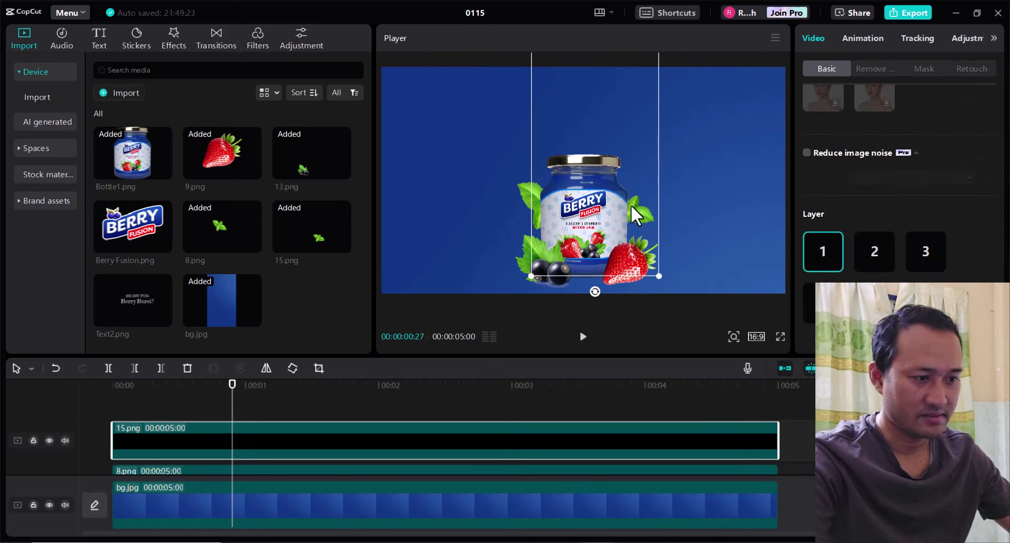
pyautogui.click(778, 405)
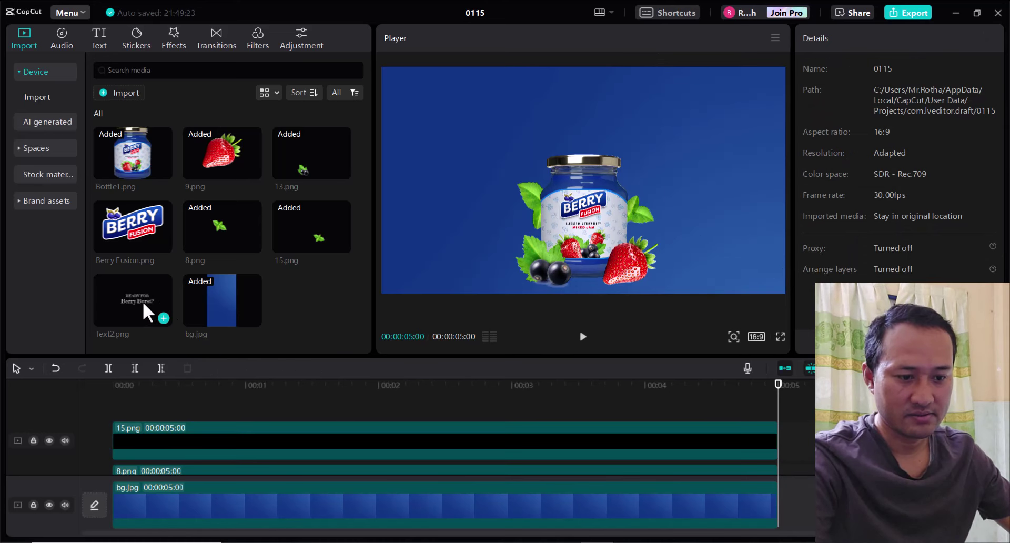
# Step: Add and shrink the 'Ready for Berry Burst?' text and Berry Fusion logo, placing the logo above it
pyautogui.click(164, 318)
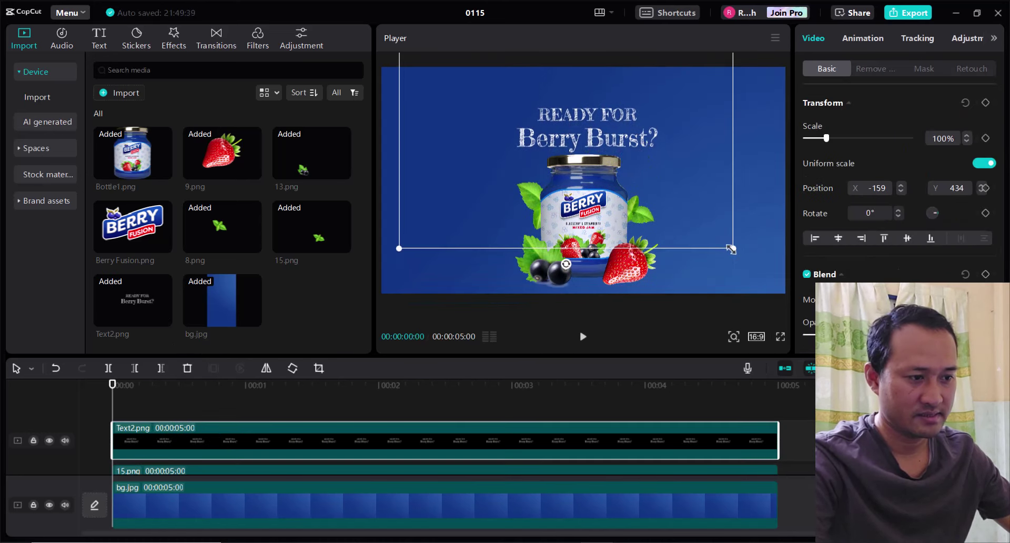
pyautogui.moveTo(731, 249); pyautogui.dragTo(692, 220)
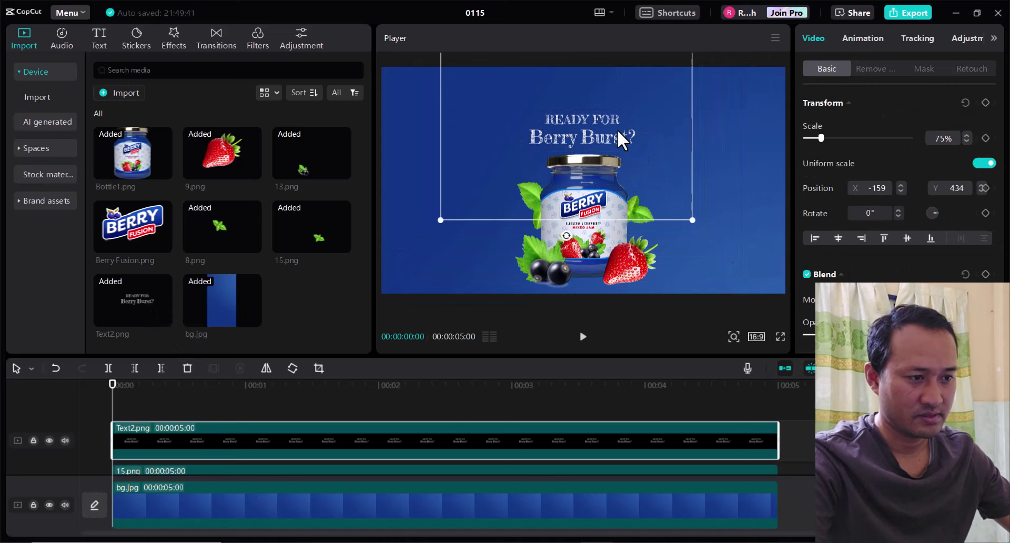
pyautogui.moveTo(169, 236)
pyautogui.mouseDown()
pyautogui.moveTo(212, 379)
pyautogui.moveTo(150, 445)
pyautogui.mouseUp()
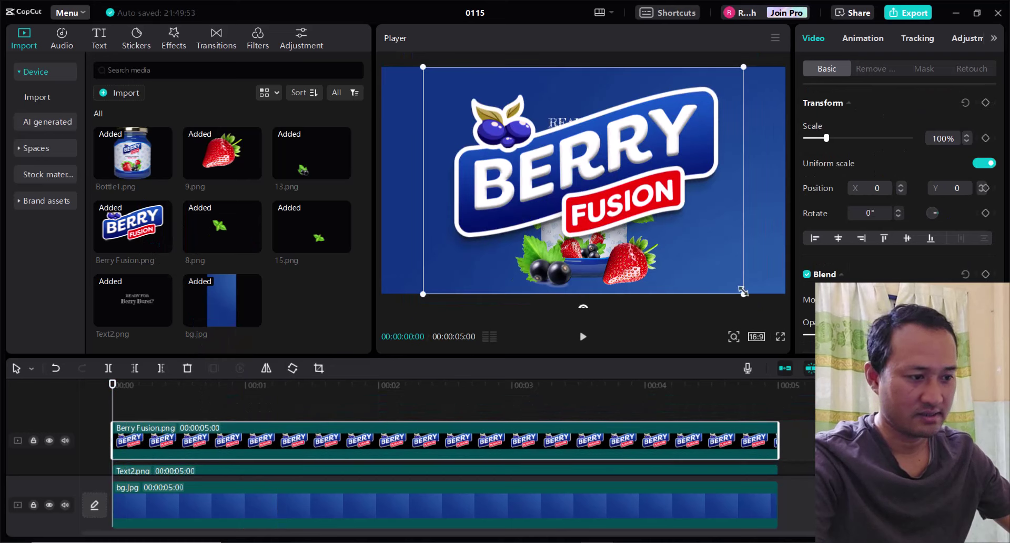
pyautogui.moveTo(744, 291); pyautogui.dragTo(662, 236)
pyautogui.moveTo(582, 161); pyautogui.dragTo(570, 138)
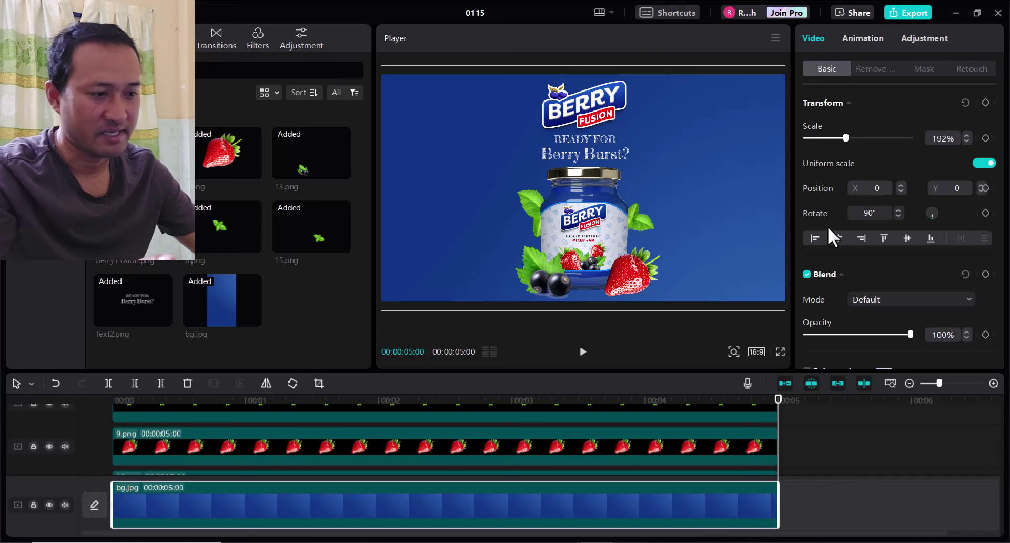
# Step: Select the Bottle1.png jar clip on the timeline
pyautogui.scroll(-1, 266, 447)
pyautogui.scroll(-1, 247, 447)
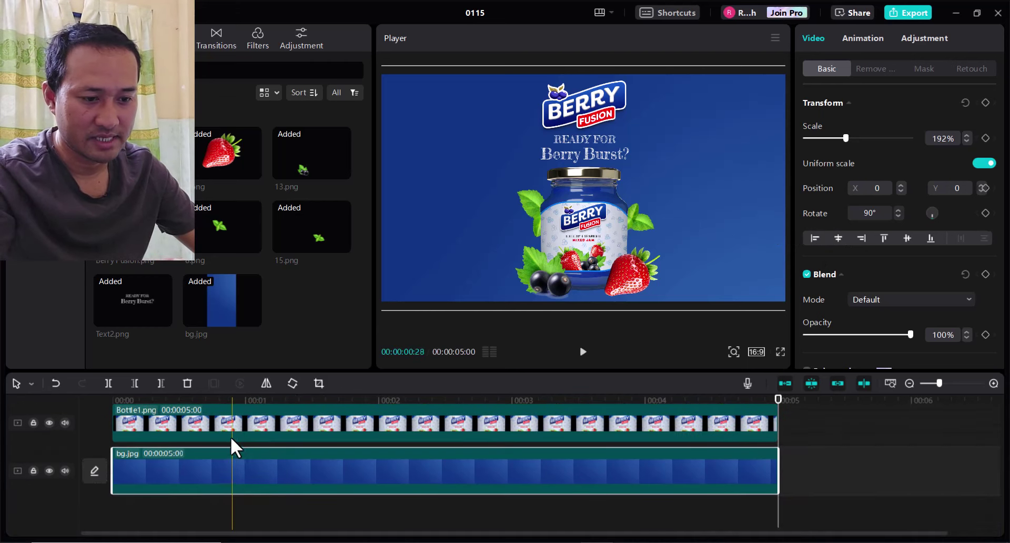
pyautogui.click(179, 433)
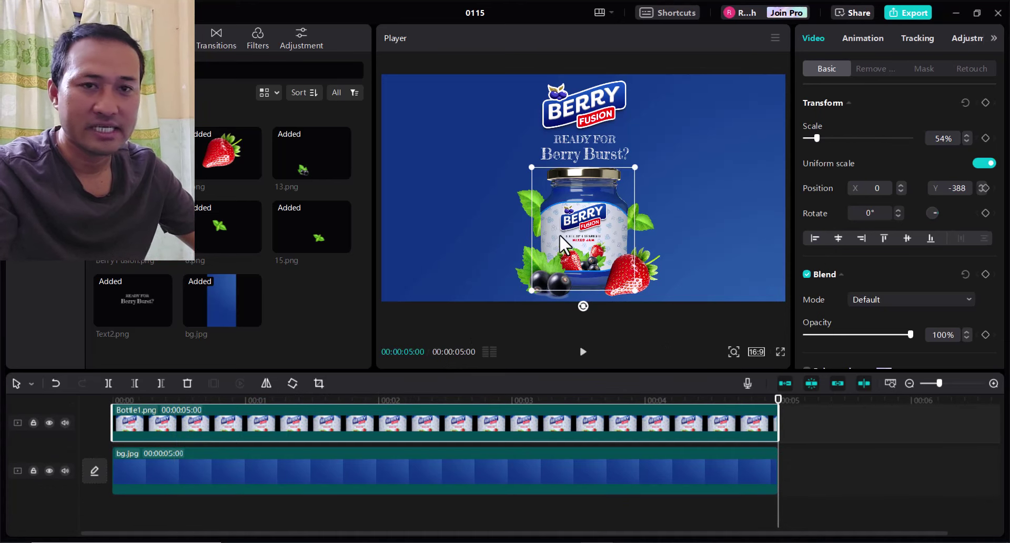
# Step: Browse the jar clip's Animation In presets, checking the reference video briefly
pyautogui.click(860, 40)
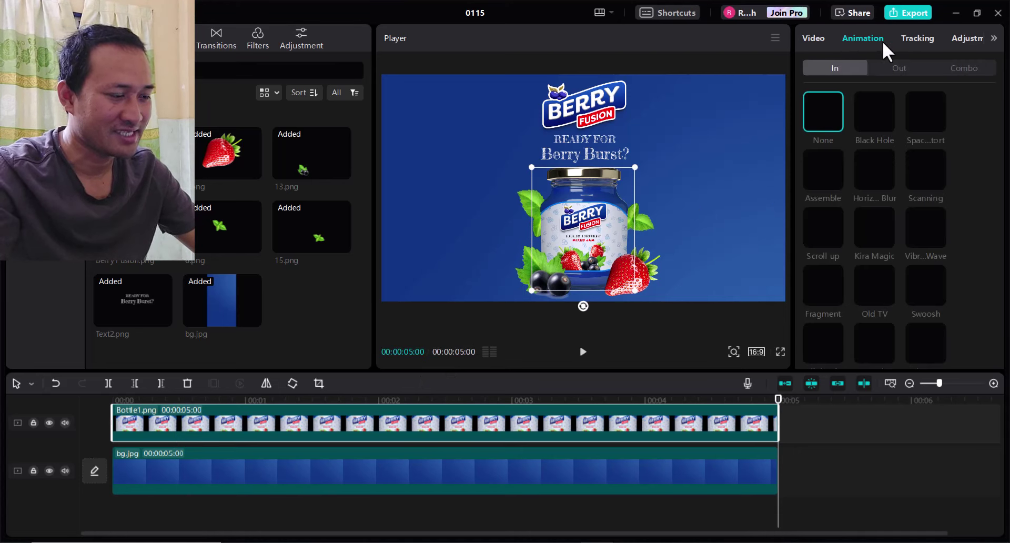
pyautogui.scroll(-2, 979, 180)
pyautogui.scroll(-2, 974, 181)
pyautogui.scroll(-2, 971, 194)
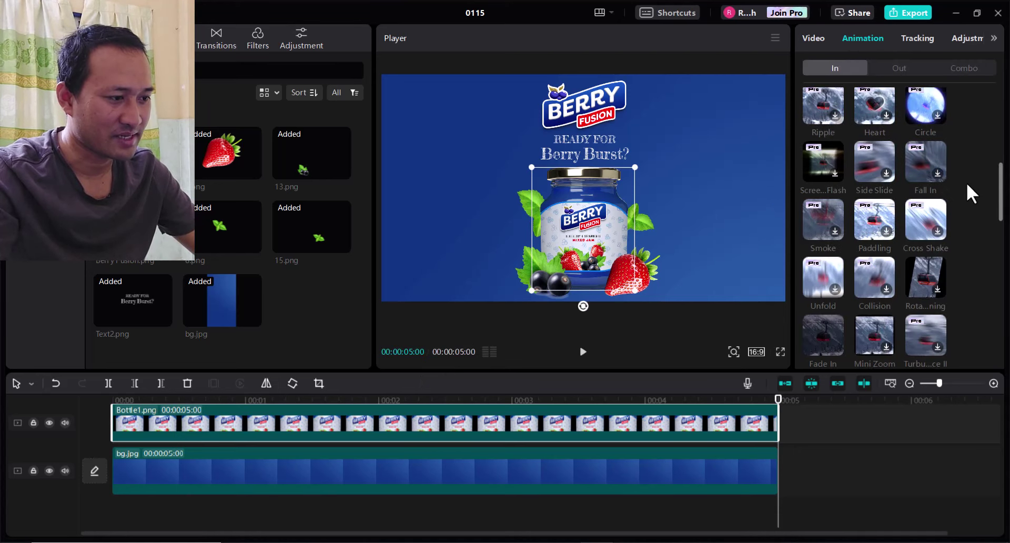
pyautogui.scroll(-2, 971, 195)
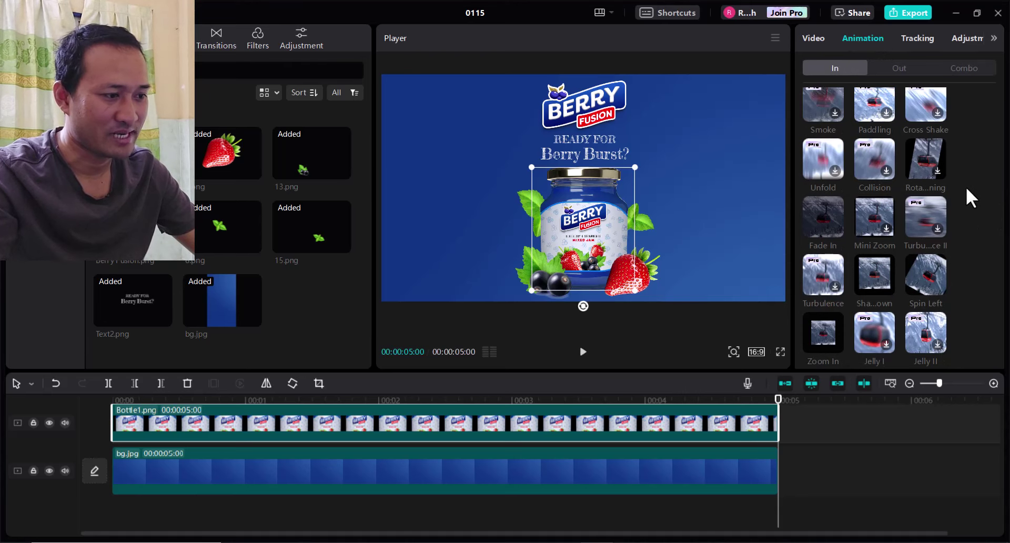
pyautogui.scroll(-2, 971, 198)
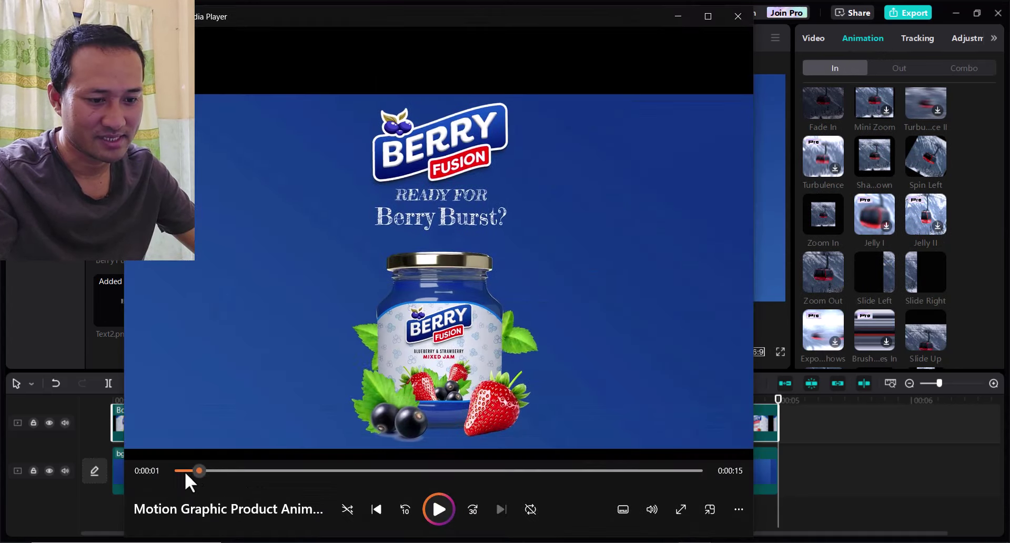
pyautogui.click(163, 471)
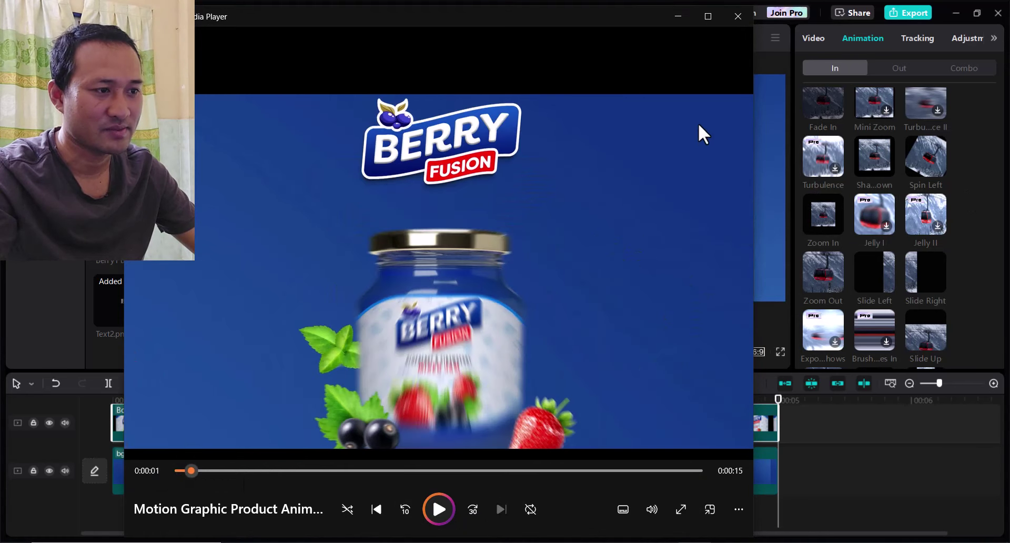
pyautogui.click(687, 21)
# Step: Give the jar the Zoom 1 entrance animation with a 1.0s duration
pyautogui.scroll(-3, 944, 253)
pyautogui.scroll(-3, 978, 263)
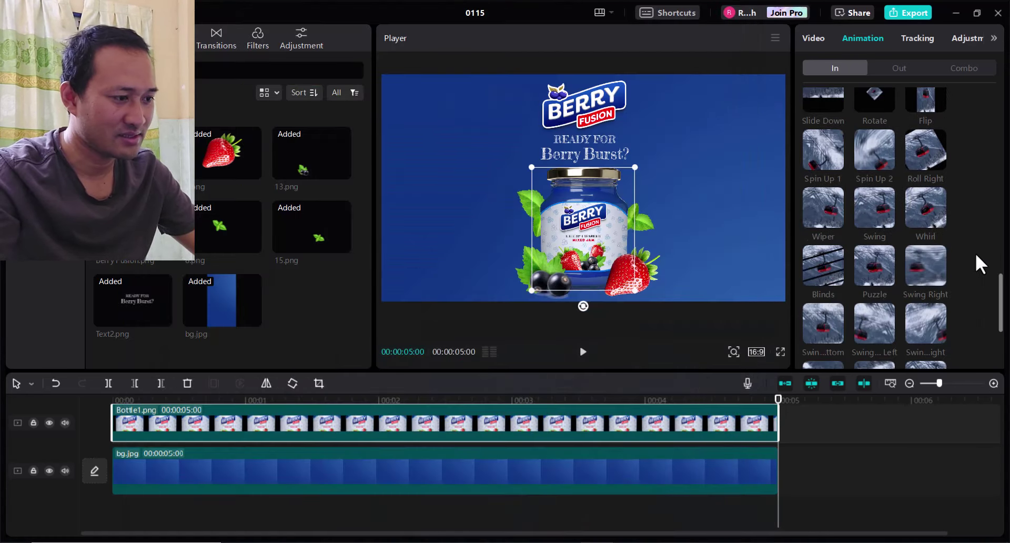
pyautogui.scroll(-2, 983, 267)
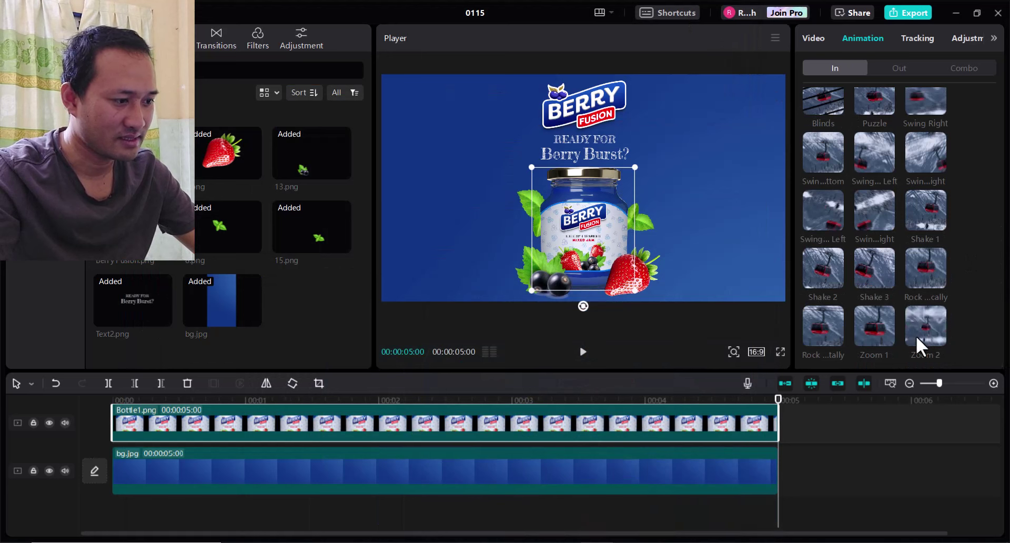
pyautogui.click(884, 339)
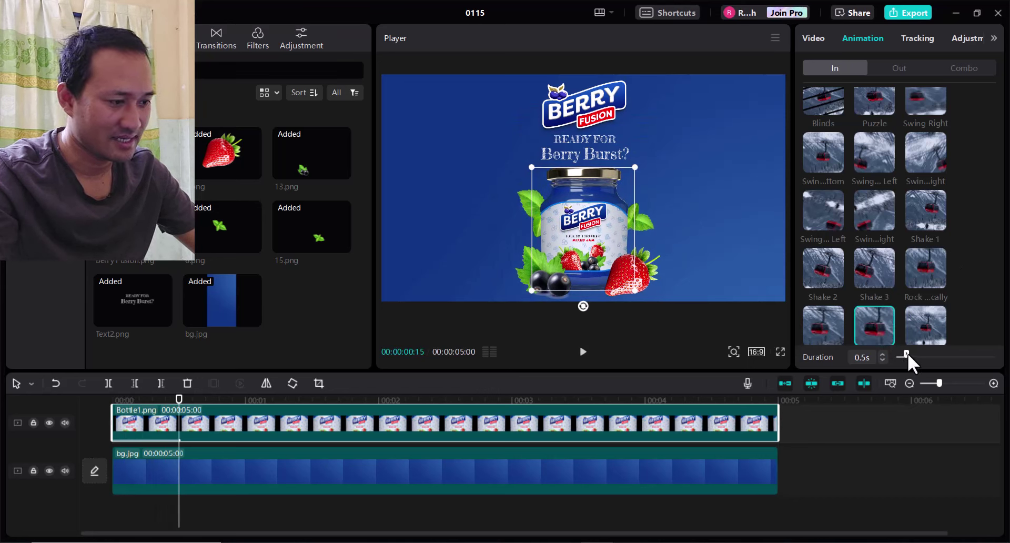
pyautogui.moveTo(908, 355); pyautogui.dragTo(917, 353)
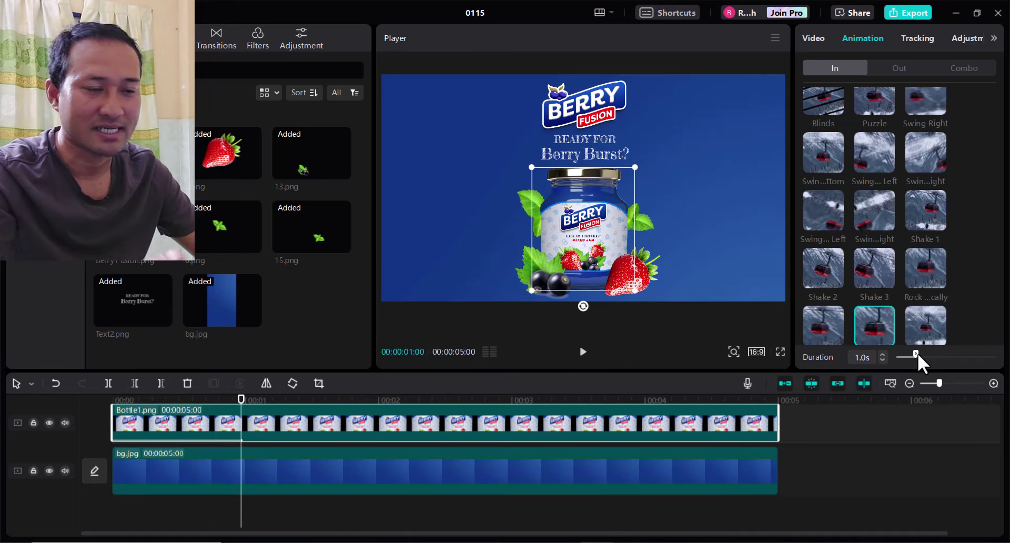
pyautogui.scroll(2, 309, 442)
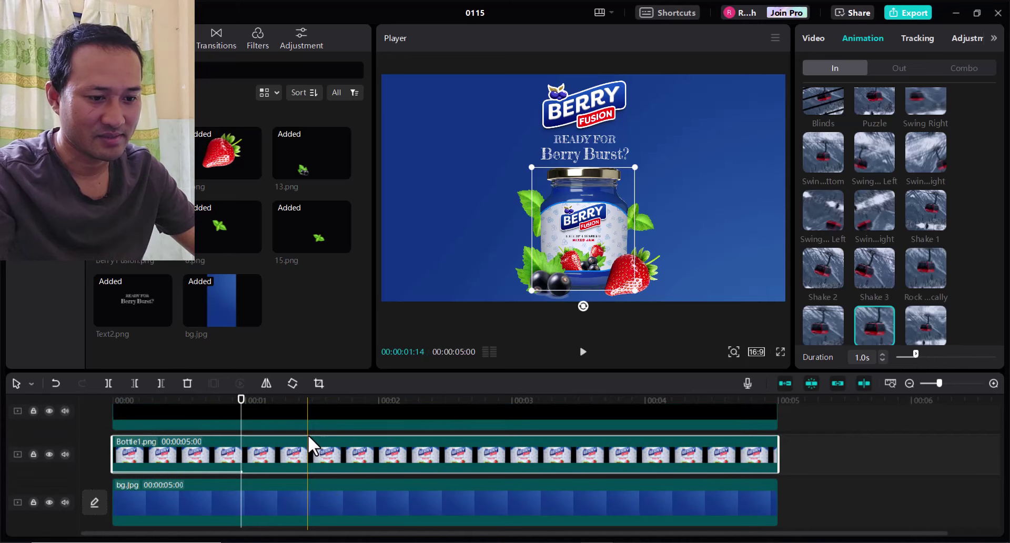
# Step: Give the 13.png leaf clip a Shake 3 entrance animation
pyautogui.scroll(1, 272, 450)
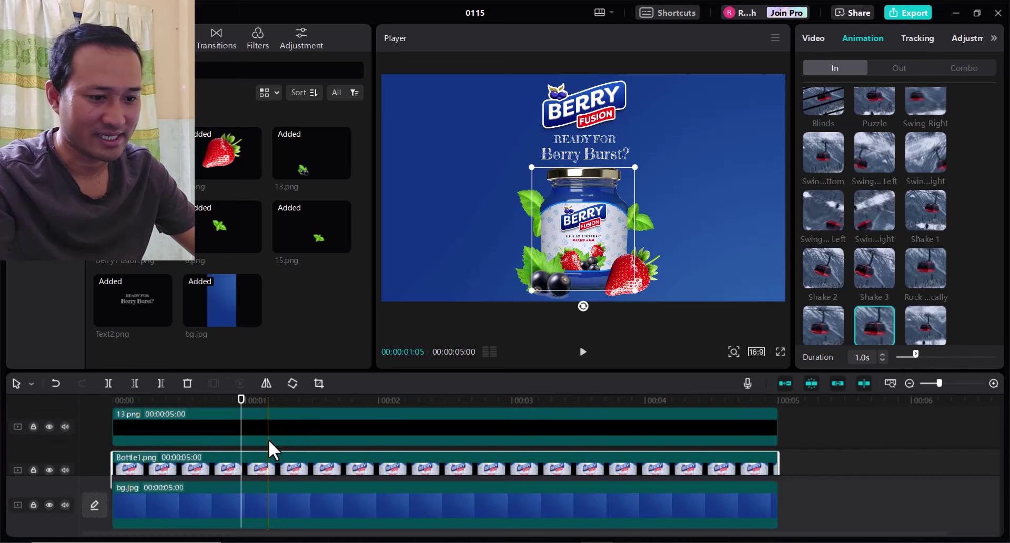
pyautogui.click(278, 439)
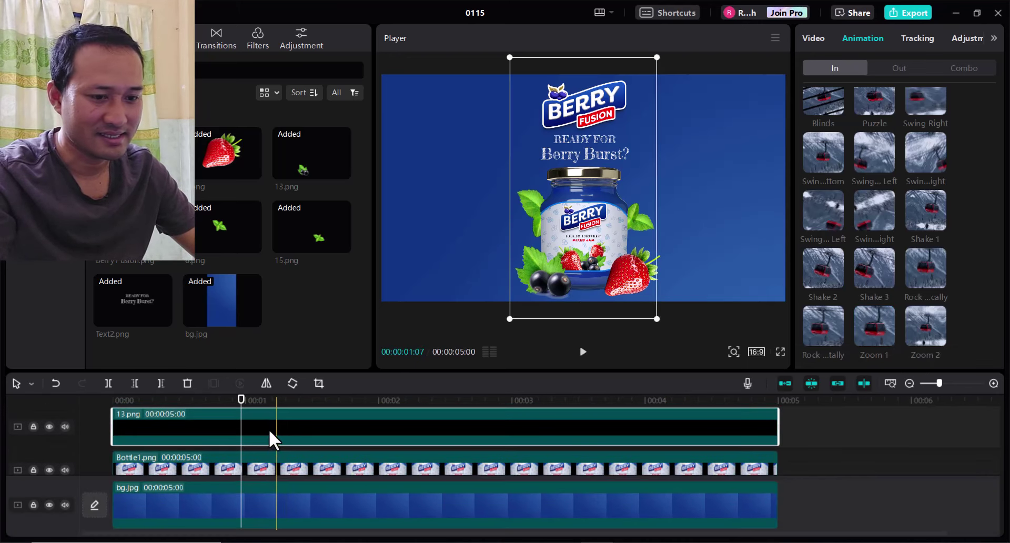
pyautogui.click(49, 427)
pyautogui.click(49, 427)
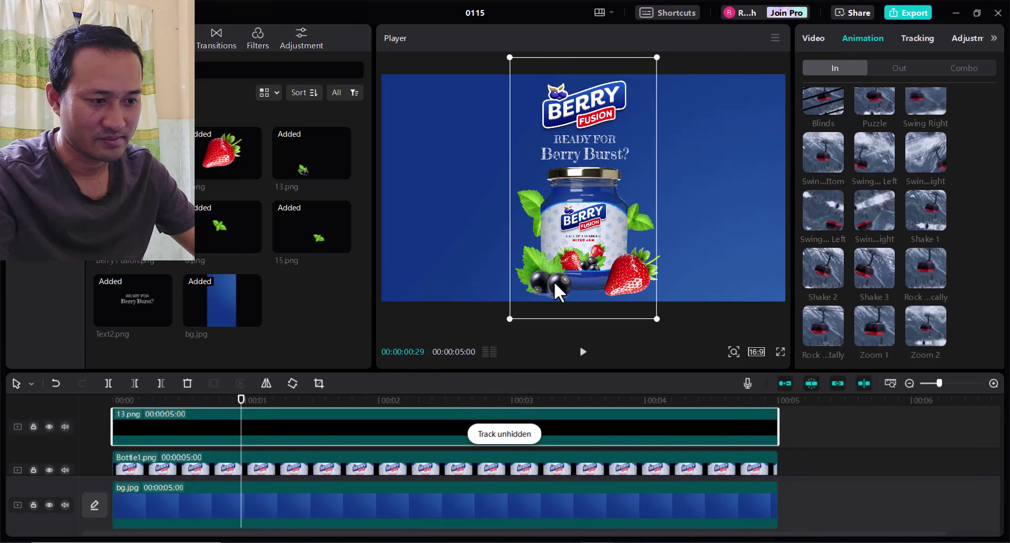
pyautogui.click(881, 277)
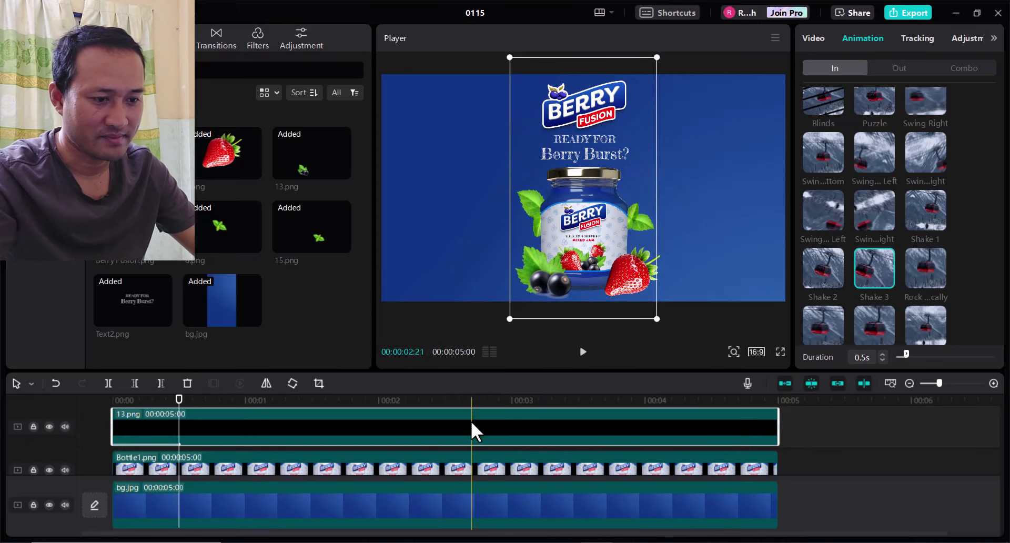
# Step: Give the 9.png strawberry clip a Swing Left entrance lasting 1.0s
pyautogui.scroll(1, 473, 429)
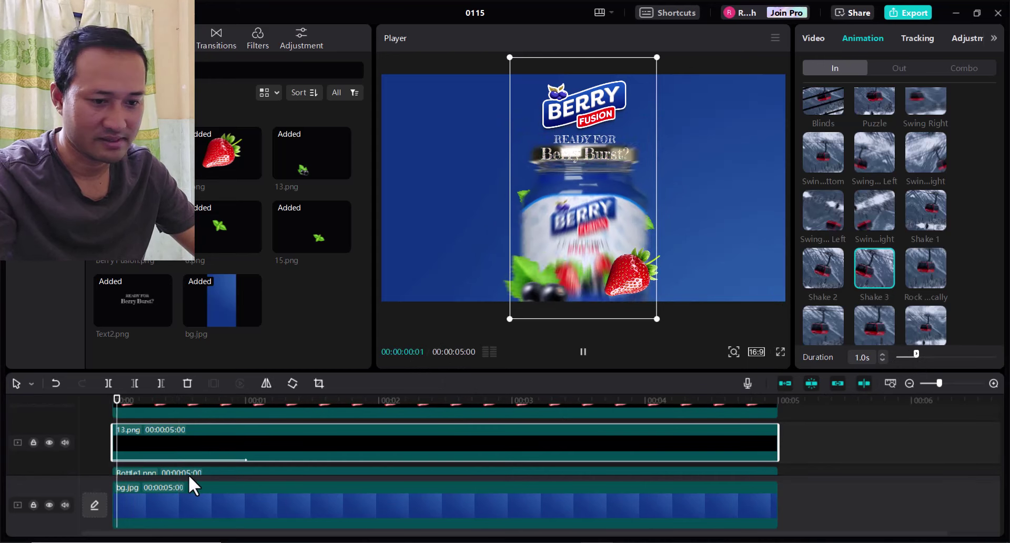
pyautogui.scroll(1, 208, 447)
pyautogui.click(245, 442)
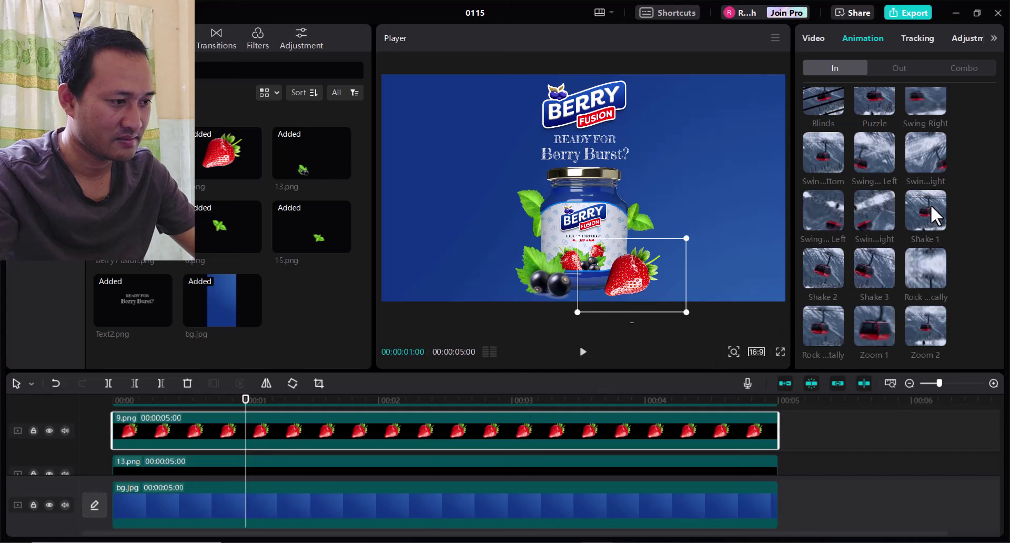
pyautogui.click(819, 217)
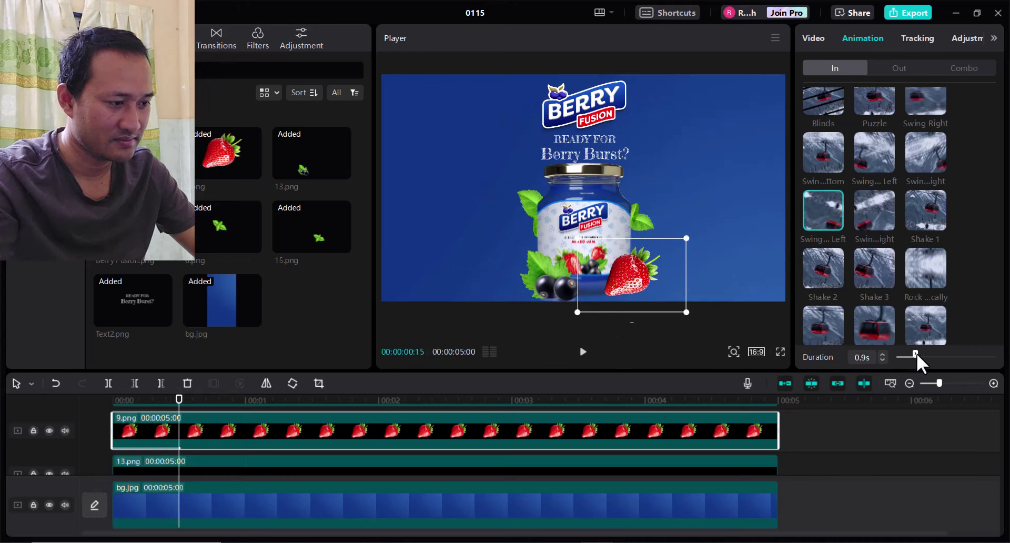
pyautogui.moveTo(916, 356); pyautogui.dragTo(918, 356)
# Step: Give the 8.png leaf clip a Shake 3 entrance and adjust its duration
pyautogui.scroll(2, 494, 433)
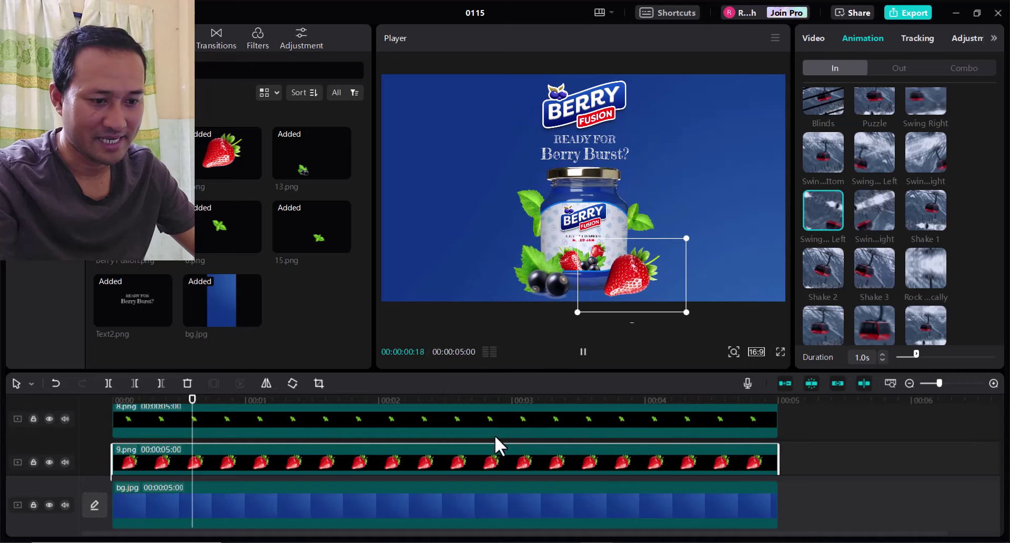
pyautogui.click(435, 422)
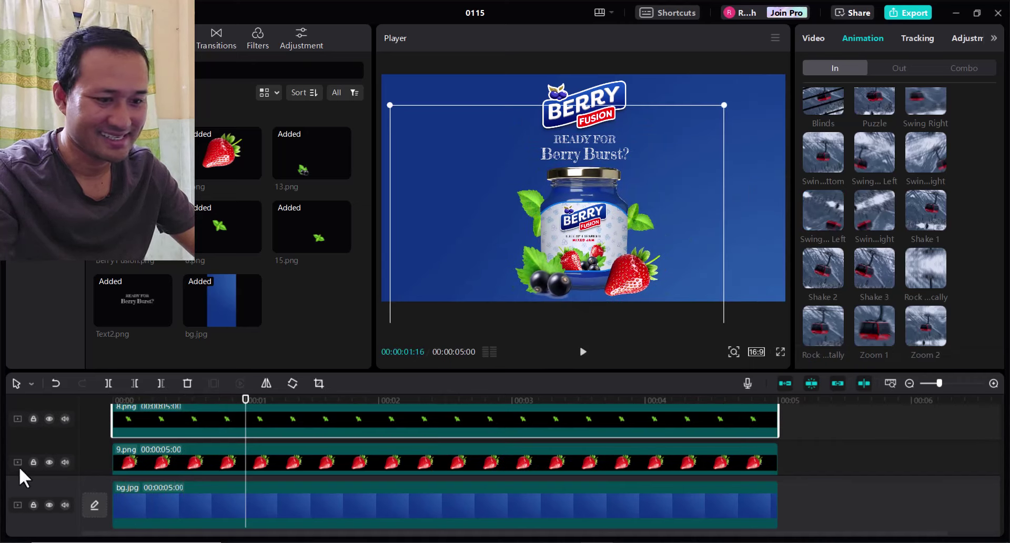
pyautogui.click(49, 418)
pyautogui.click(49, 418)
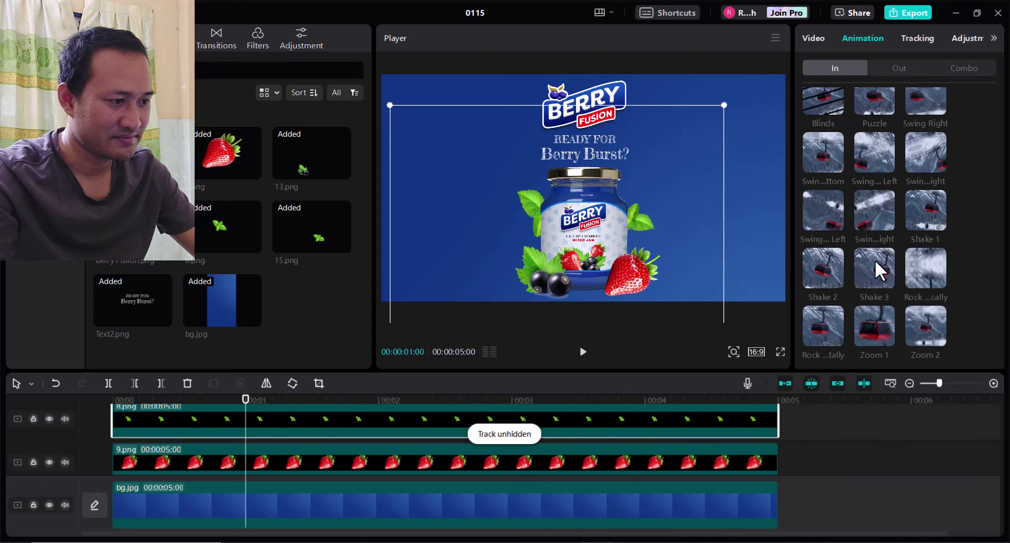
pyautogui.click(887, 270)
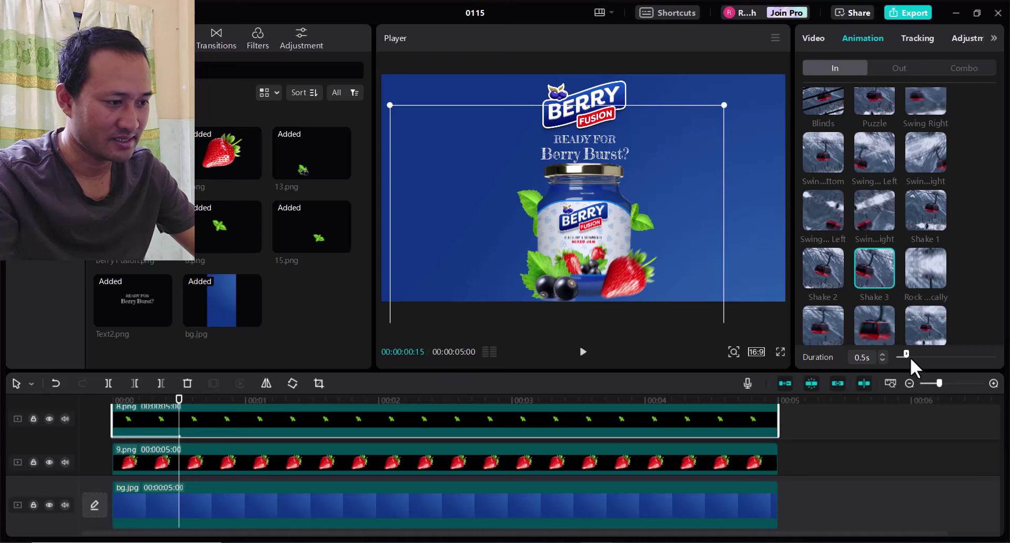
pyautogui.moveTo(911, 355); pyautogui.dragTo(917, 356)
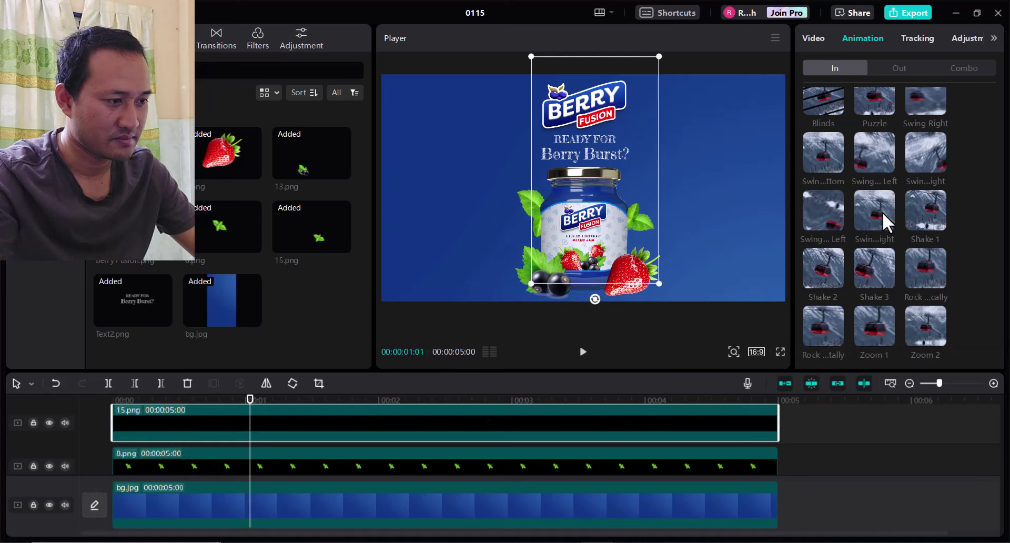
# Step: Give the jar clip a Swing Left entrance lasting 1.0s
pyautogui.click(811, 210)
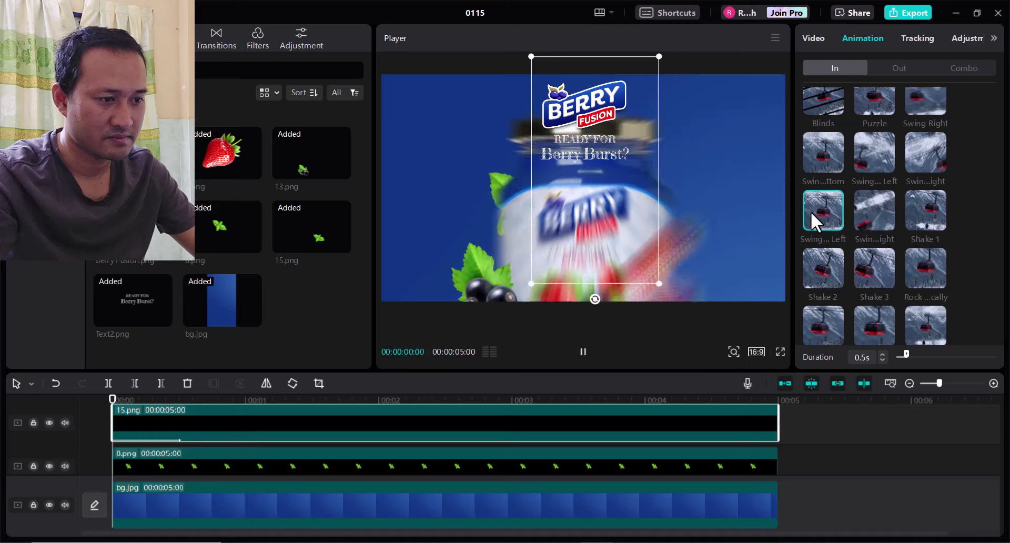
pyautogui.click(883, 354)
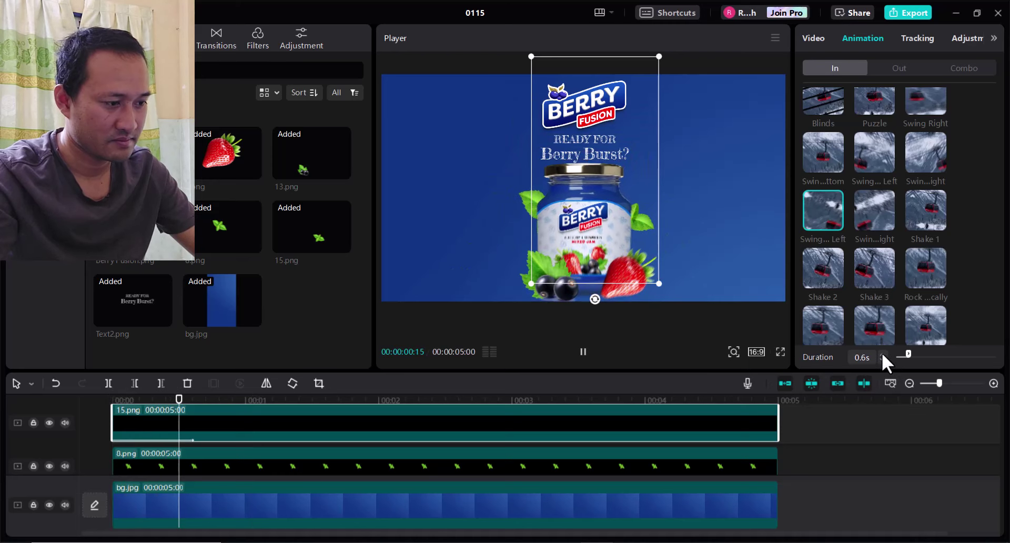
pyautogui.scroll(2, 303, 421)
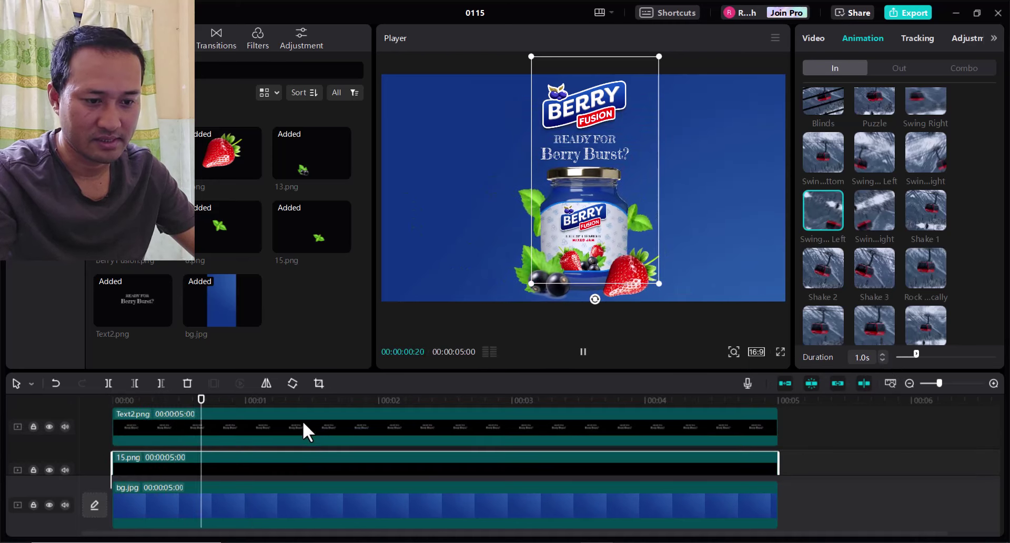
# Step: Give the Text2 headline a Puzzle entrance lasting 1.0s
pyautogui.click(295, 426)
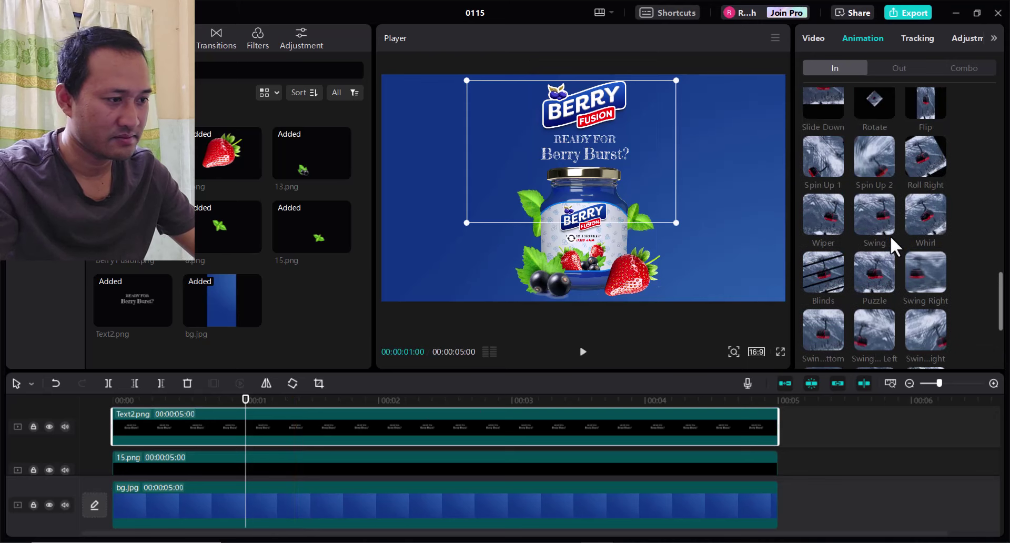
pyautogui.scroll(3, 890, 227)
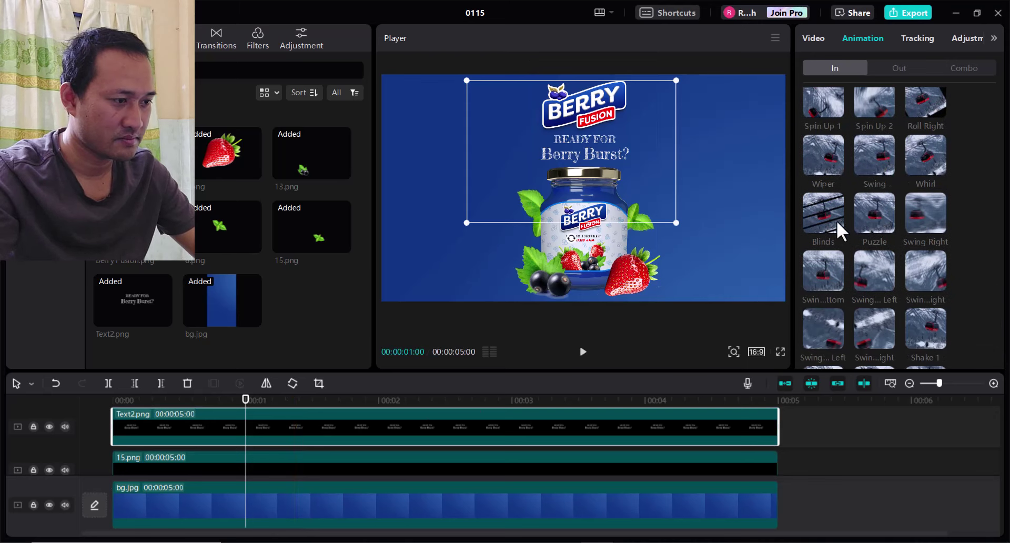
pyautogui.click(886, 213)
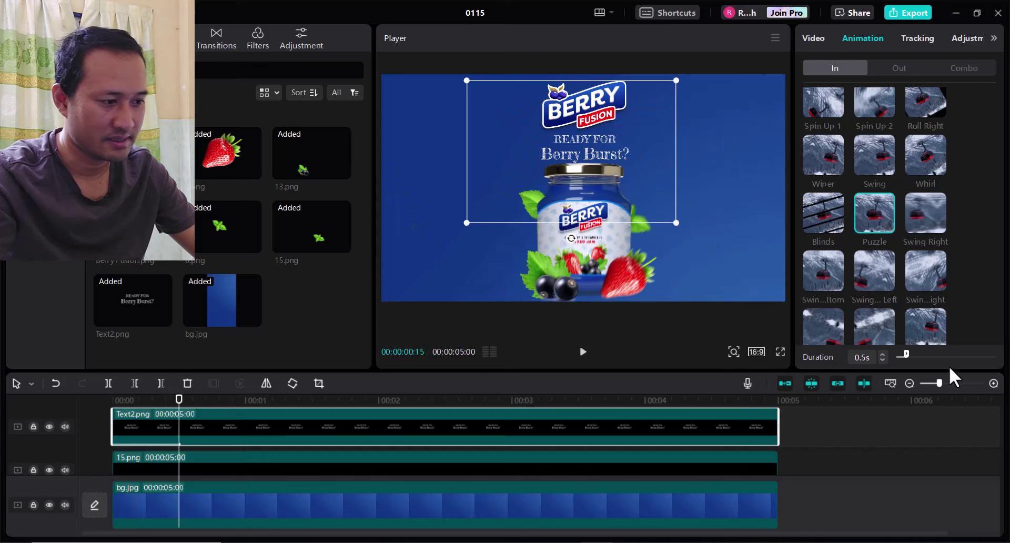
pyautogui.click(883, 352)
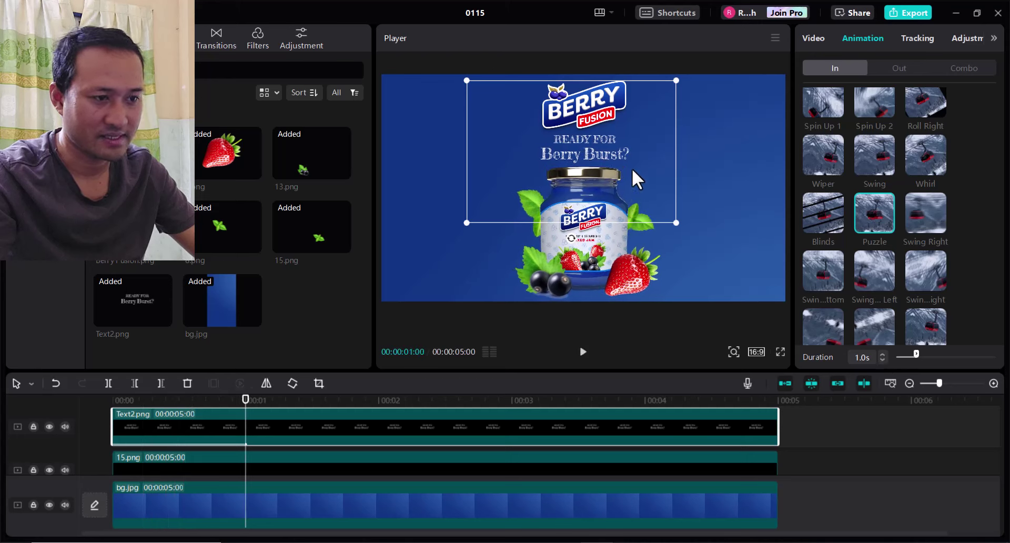
# Step: Give the BERRY FUSION logo a 1.0s Shake 2 entrance and preview full screen
pyautogui.scroll(2, 310, 471)
pyautogui.click(295, 418)
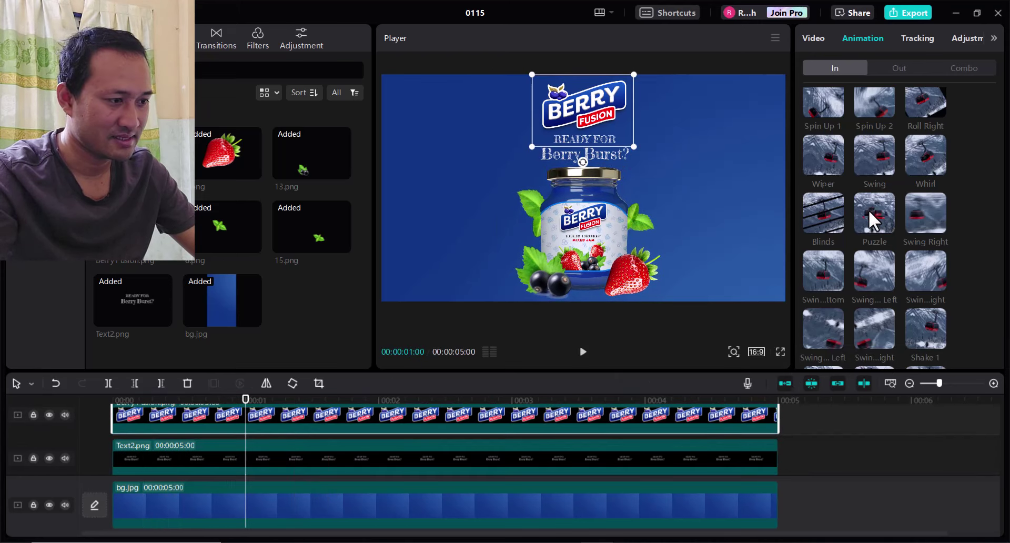
pyautogui.scroll(-2, 869, 210)
pyautogui.click(826, 264)
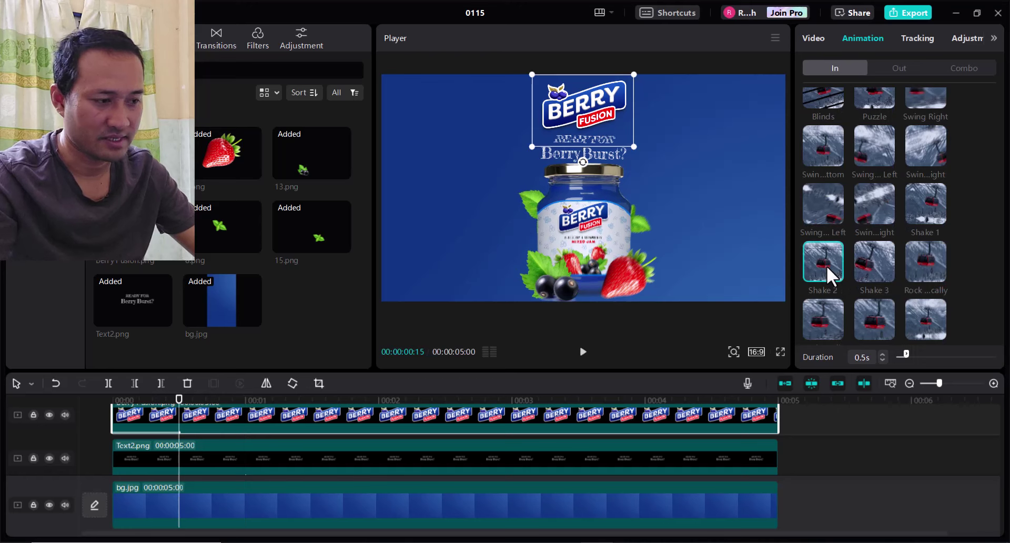
pyautogui.click(879, 352)
pyautogui.click(878, 352)
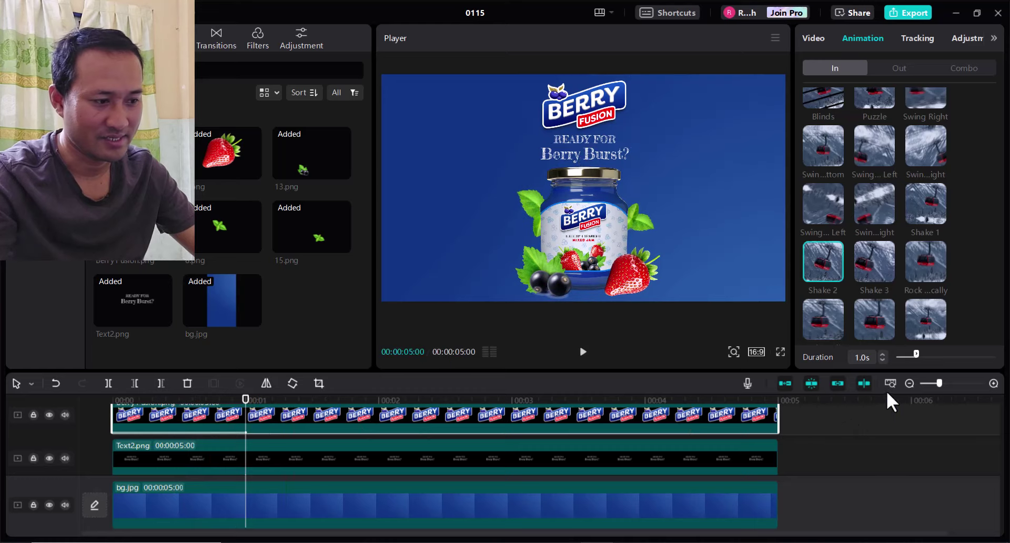
pyautogui.click(780, 352)
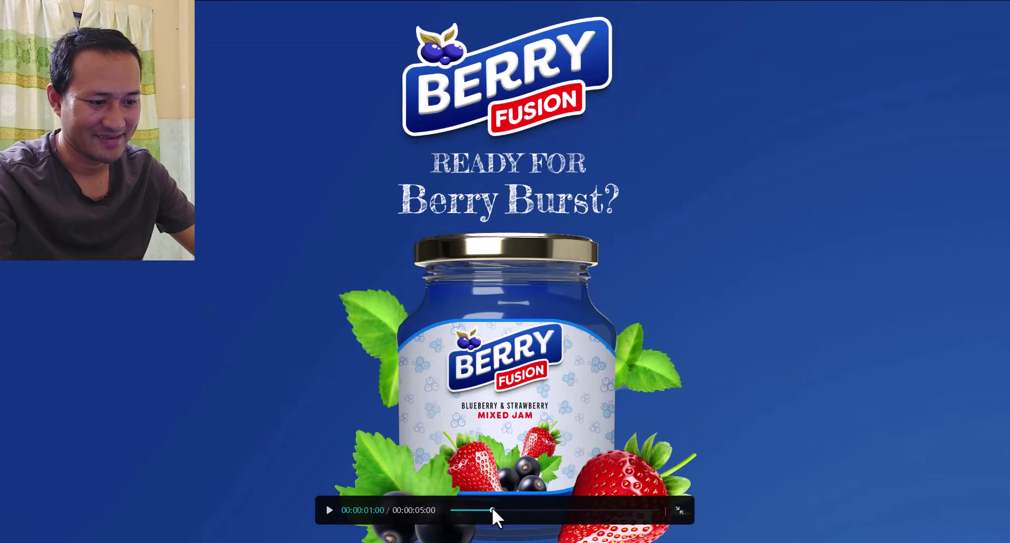
# Step: Rewind and replay the intro twice in full screen, then return to the editor
pyautogui.moveTo(491, 510); pyautogui.dragTo(445, 510)
pyautogui.click(327, 513)
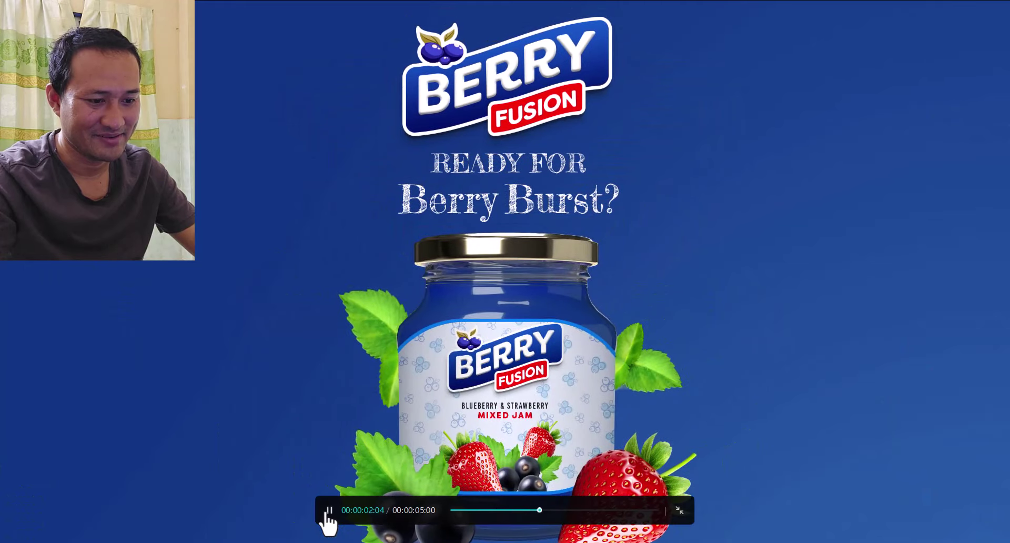
pyautogui.moveTo(451, 509); pyautogui.dragTo(341, 508)
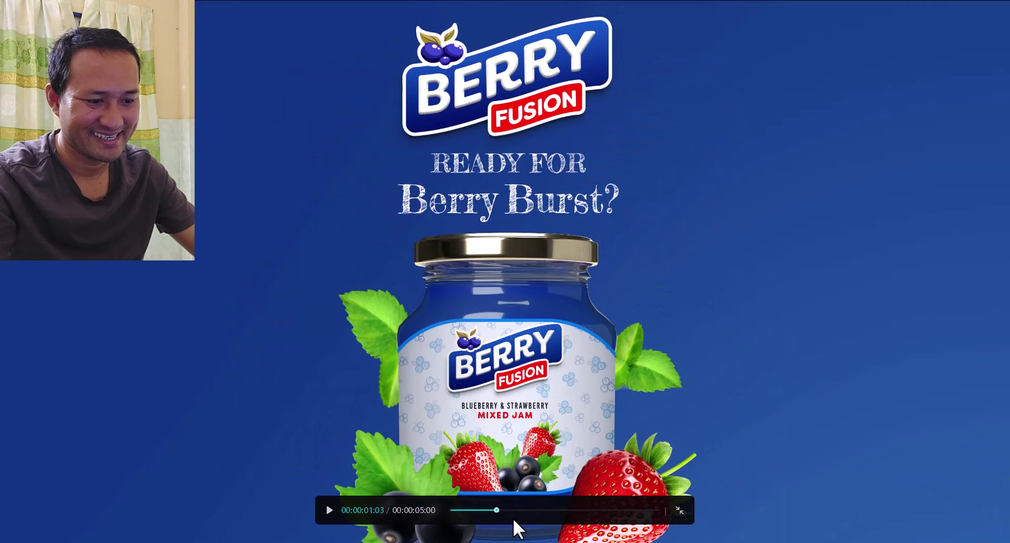
pyautogui.moveTo(497, 510); pyautogui.dragTo(373, 506)
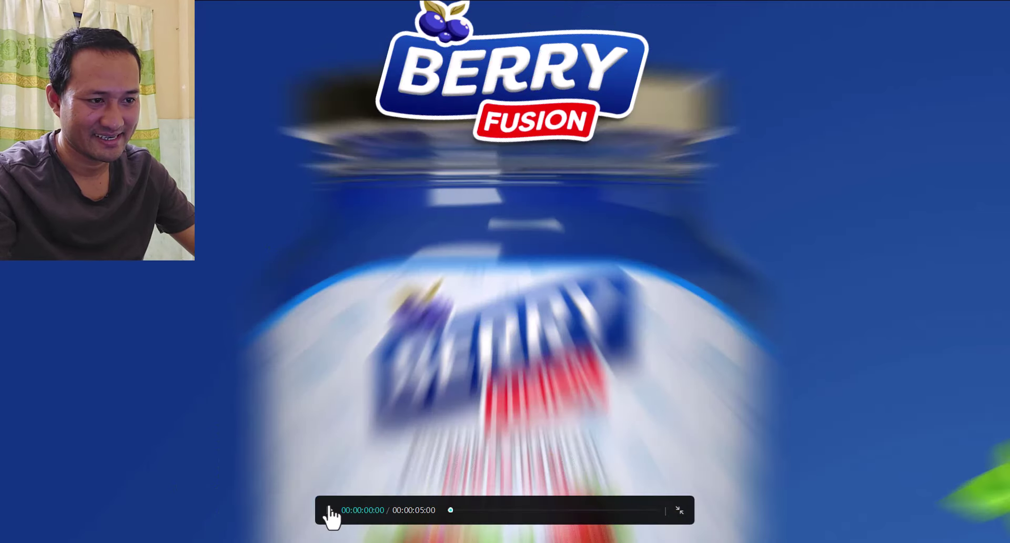
pyautogui.click(330, 510)
pyautogui.press('Escape')
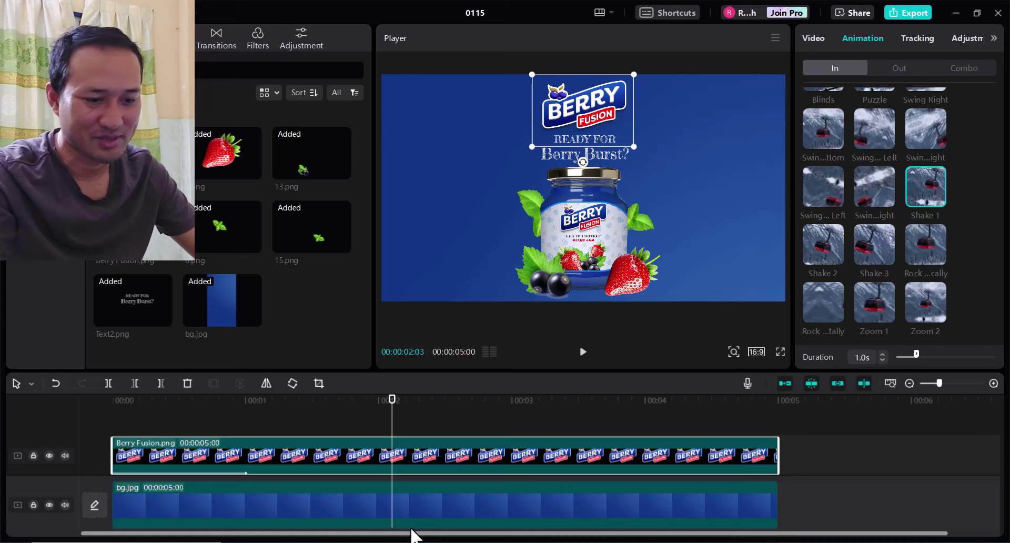
# Step: Replay the animation from the start and lock the bg.jpg background track
pyautogui.click(117, 407)
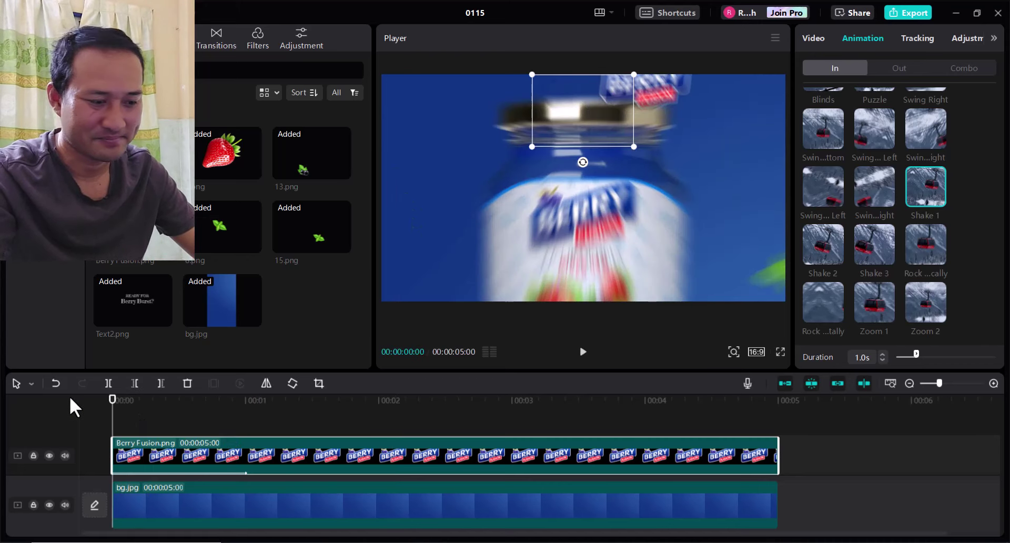
pyautogui.press('space')
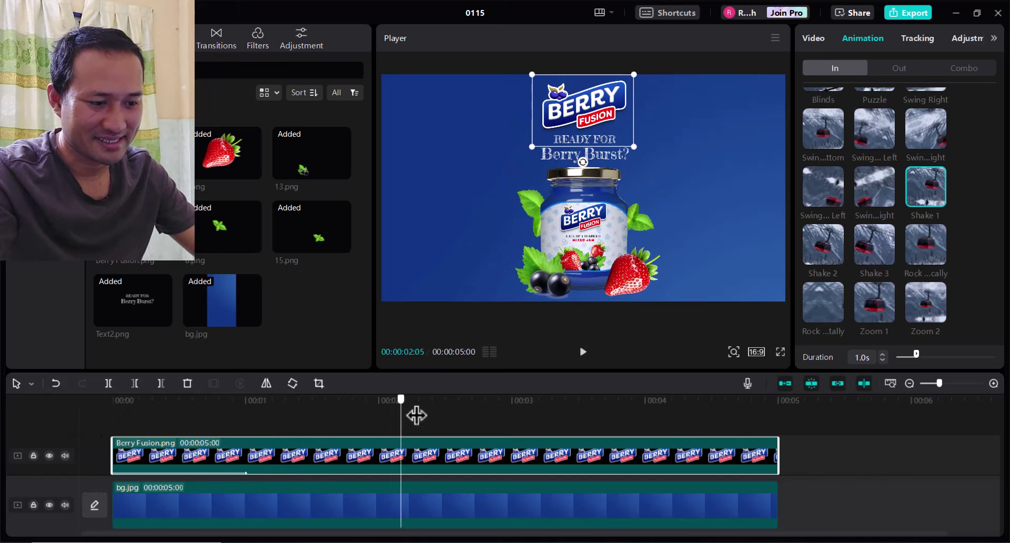
pyautogui.scroll(-2, 596, 446)
pyautogui.scroll(-3, 574, 454)
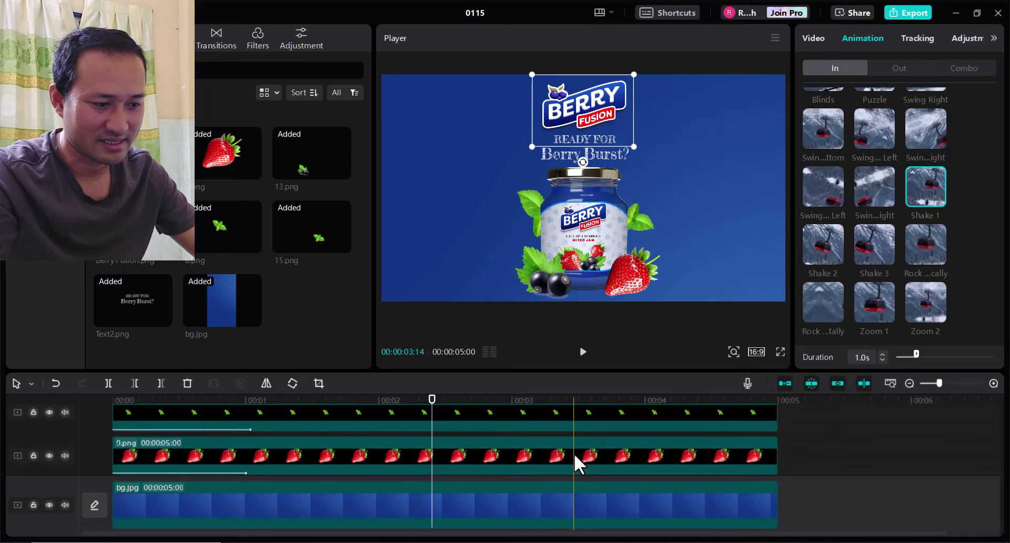
pyautogui.click(33, 505)
# Step: Select all clips, split them at 00:00:02:12, and delete the second halves
pyautogui.scroll(2, 474, 471)
pyautogui.click(526, 468)
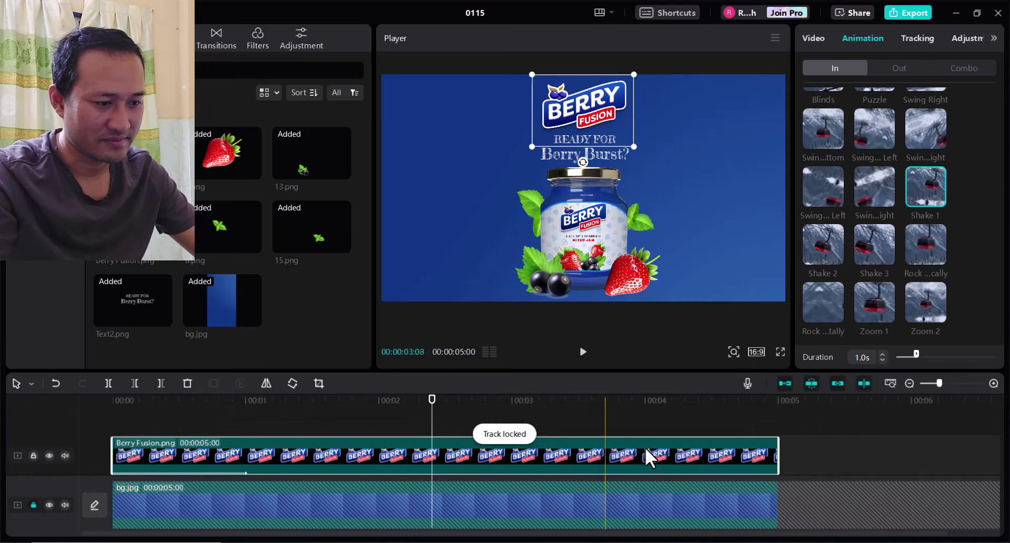
pyautogui.scroll(-3, 447, 463)
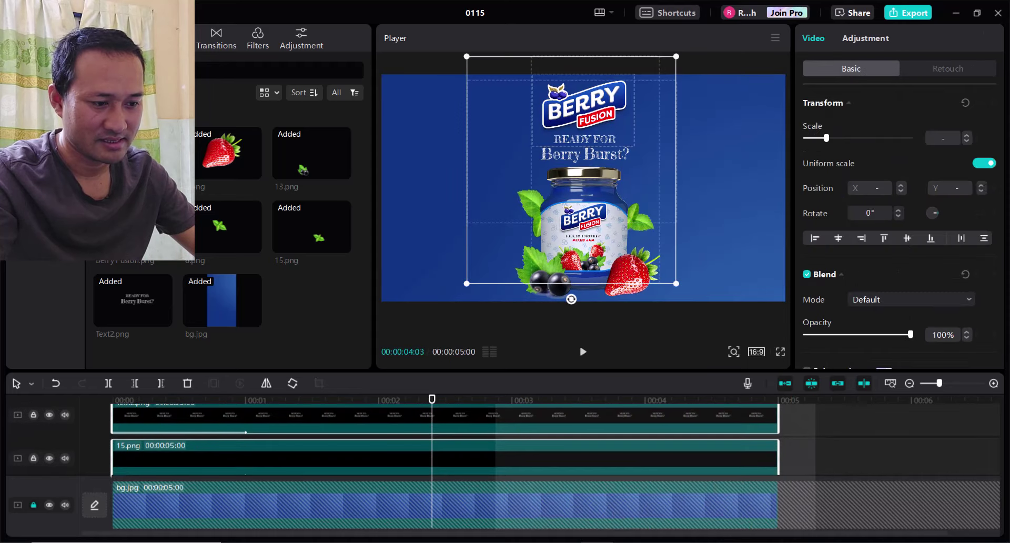
pyautogui.hotkey('ctrl', 'a')
pyautogui.scroll(-2, 473, 468)
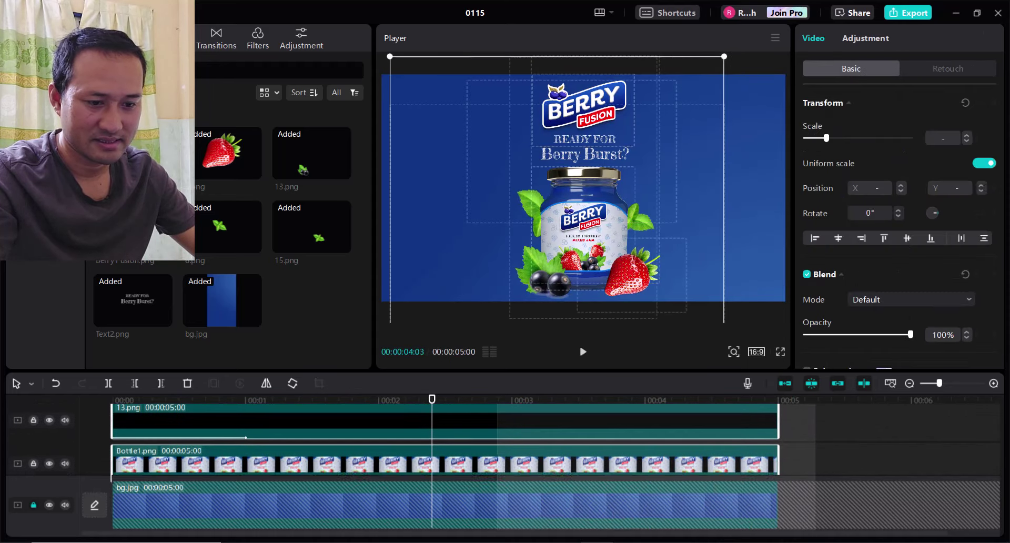
pyautogui.scroll(-2, 473, 468)
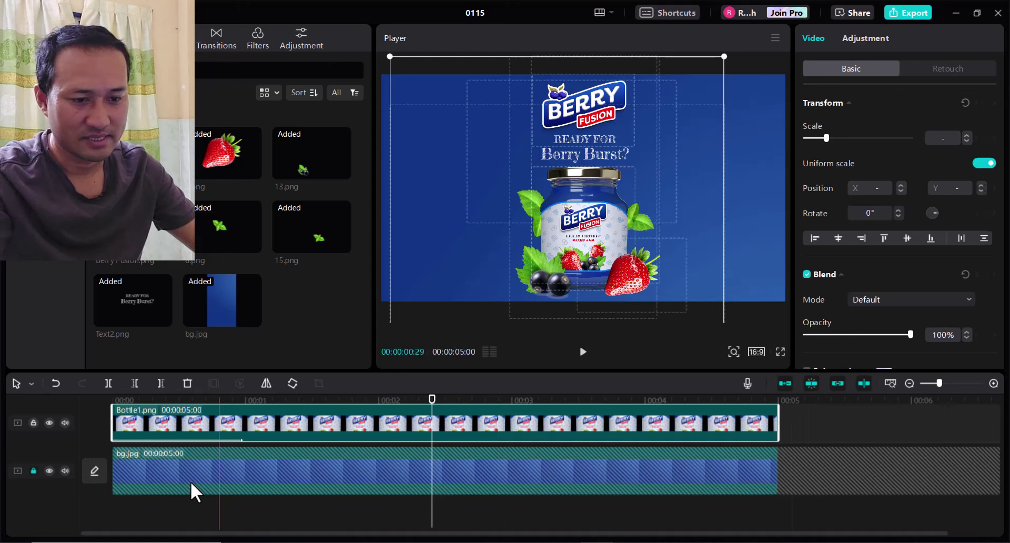
pyautogui.click(112, 381)
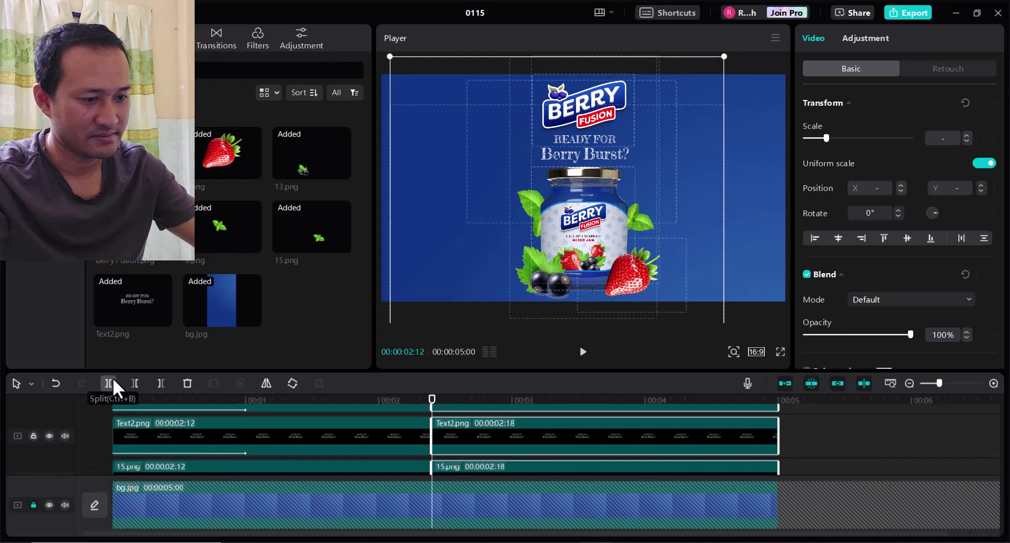
pyautogui.press('Delete')
pyautogui.scroll(2, 522, 448)
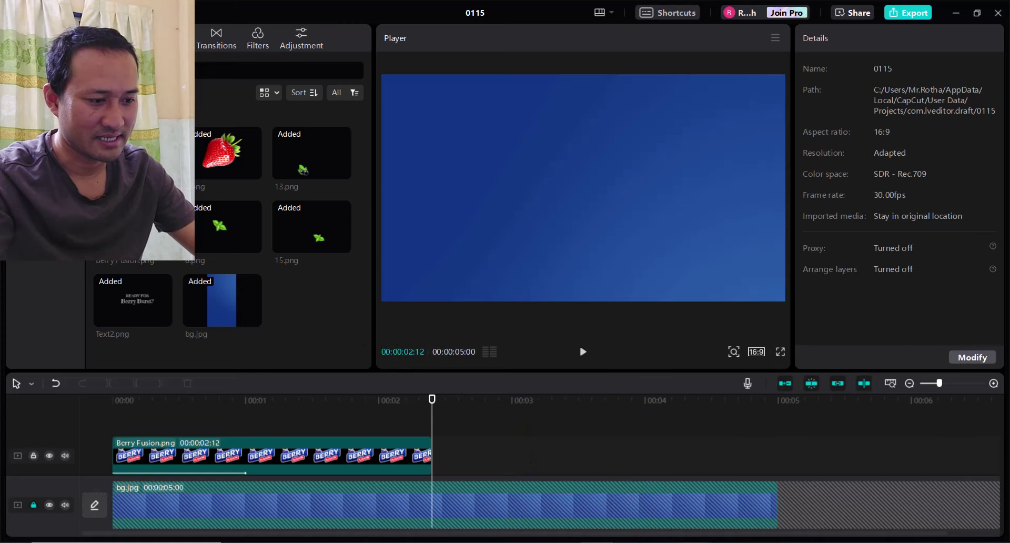
pyautogui.click(552, 542)
pyautogui.click(438, 509)
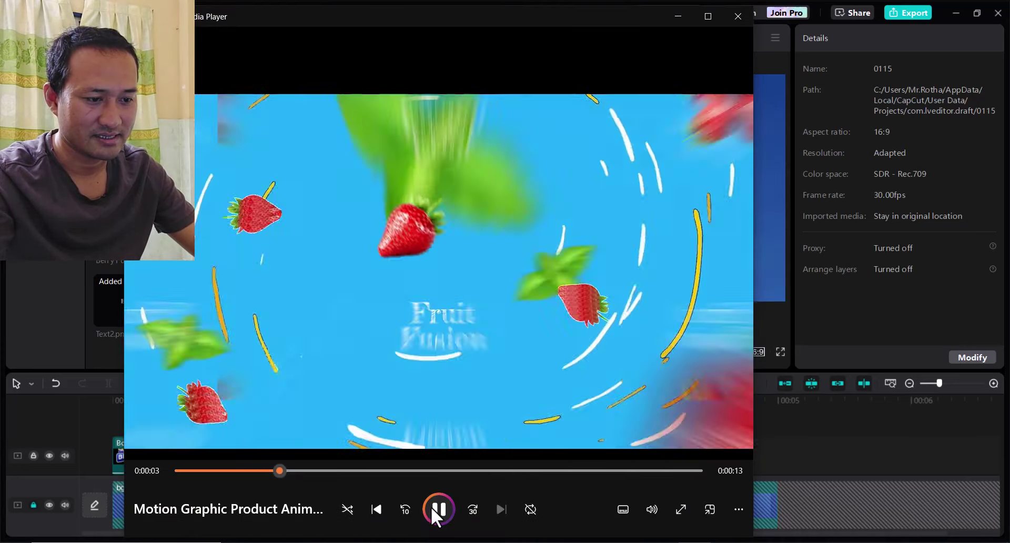
pyautogui.click(431, 507)
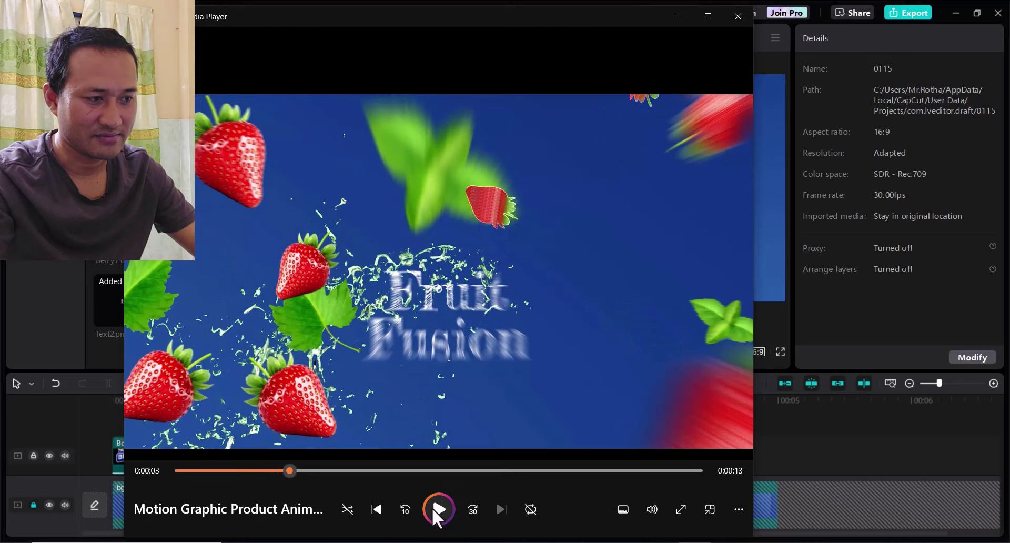
pyautogui.click(678, 15)
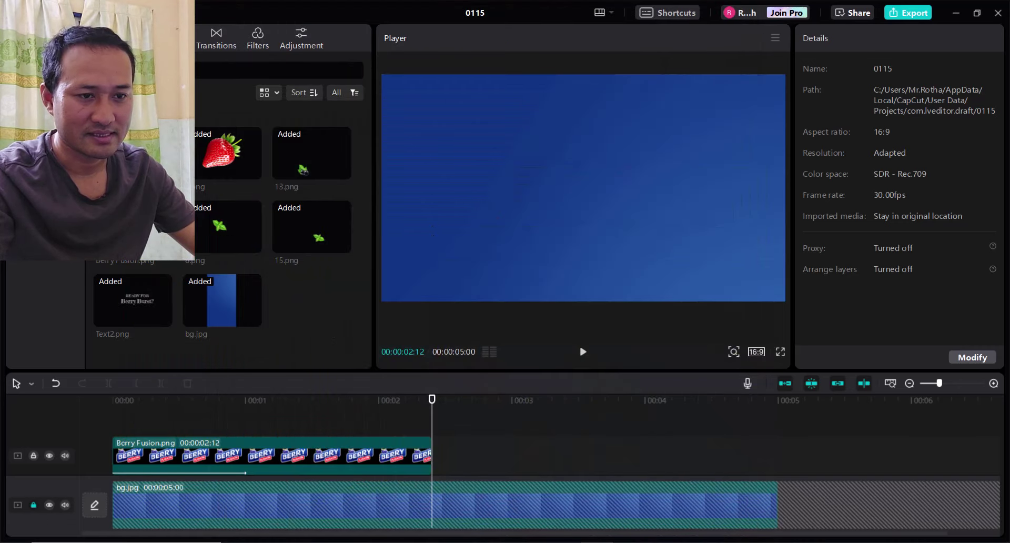
# Step: Import the green screen transition video and place it on a new track
pyautogui.hotkey('ctrl', 'i')
pyautogui.scroll(-3, 556, 305)
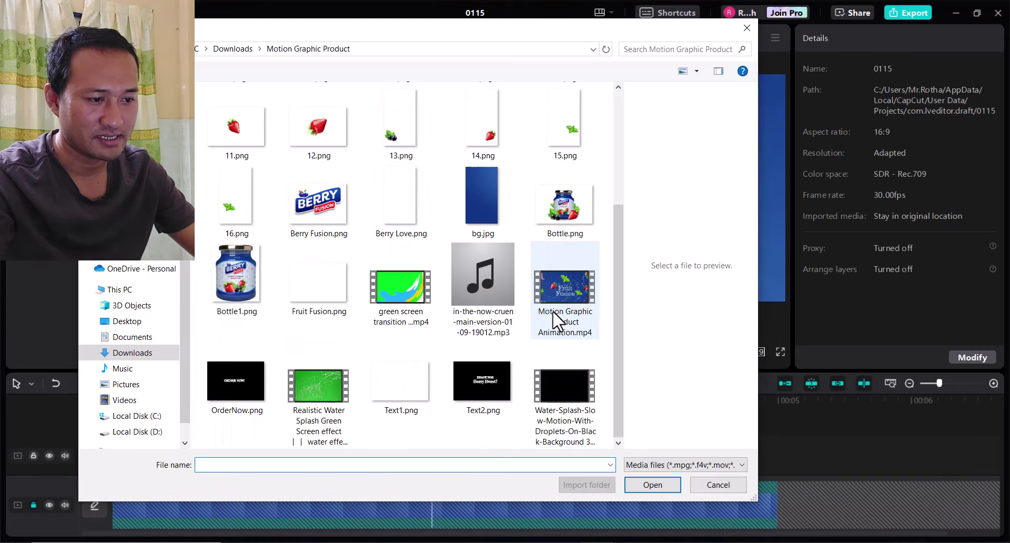
pyautogui.click(401, 289)
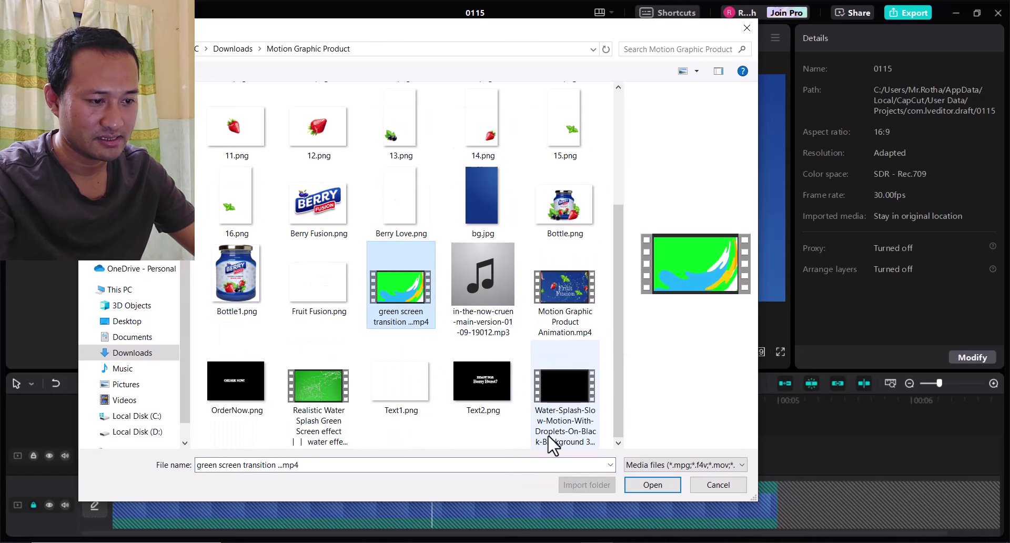
pyautogui.click(649, 484)
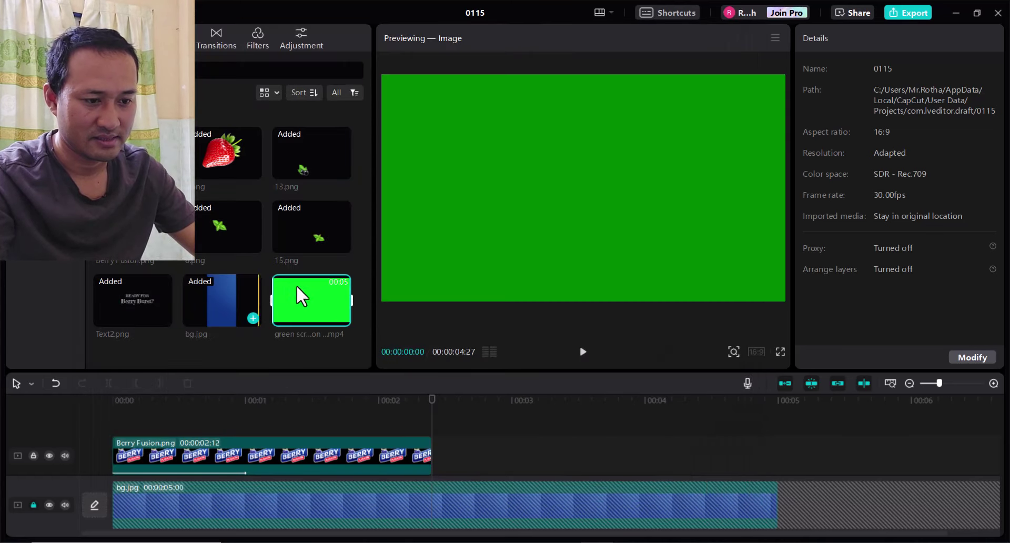
pyautogui.moveTo(299, 294)
pyautogui.mouseDown()
pyautogui.moveTo(421, 439)
pyautogui.moveTo(468, 450)
pyautogui.mouseUp()
# Step: Chroma-key out the transition's green at intensity 72
pyautogui.click(360, 411)
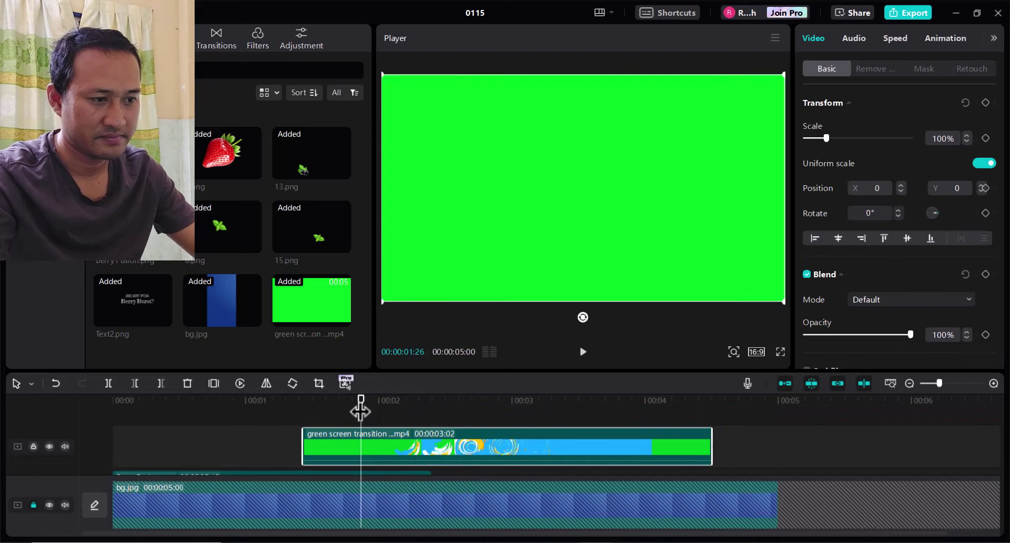
pyautogui.click(877, 67)
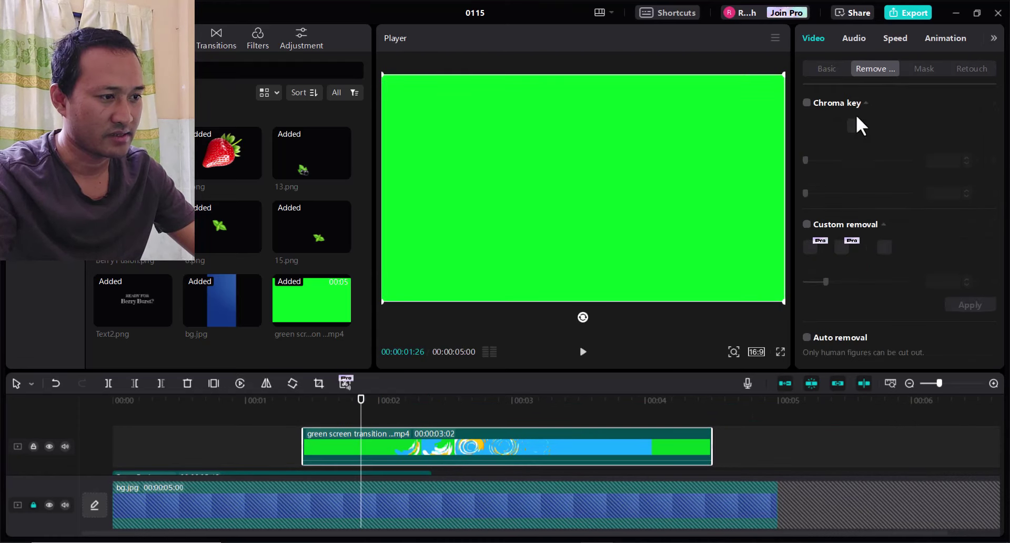
pyautogui.click(806, 103)
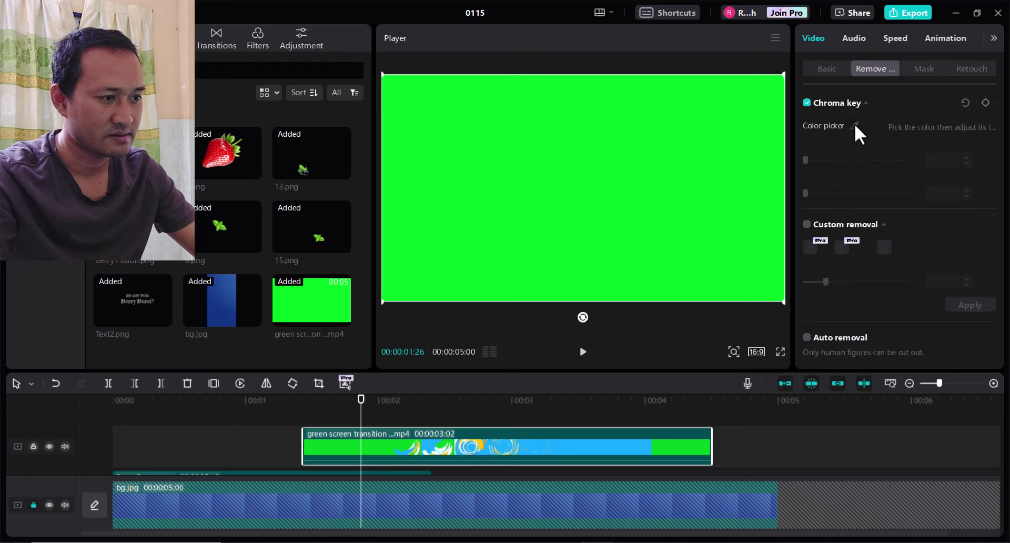
pyautogui.click(855, 125)
pyautogui.click(709, 120)
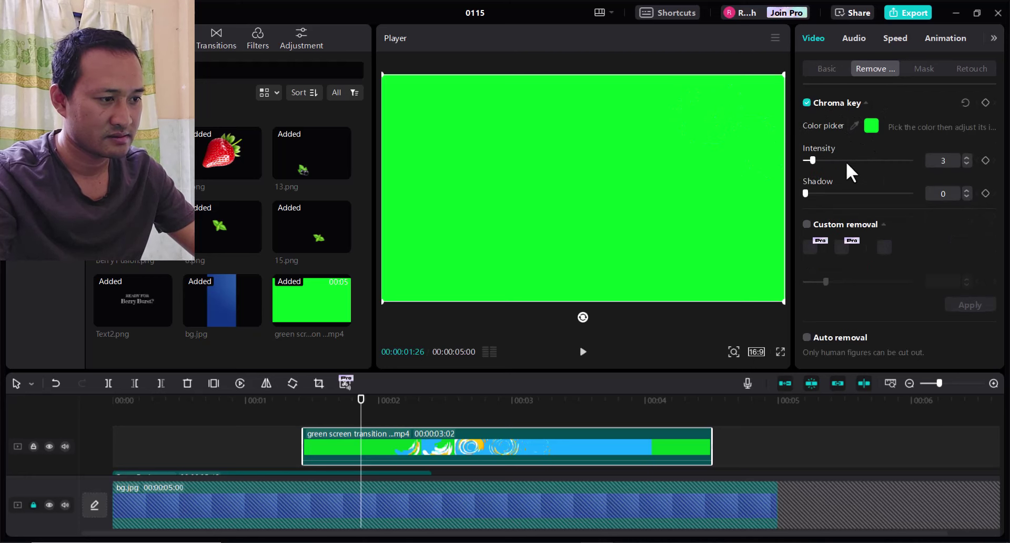
pyautogui.moveTo(847, 160); pyautogui.dragTo(881, 160)
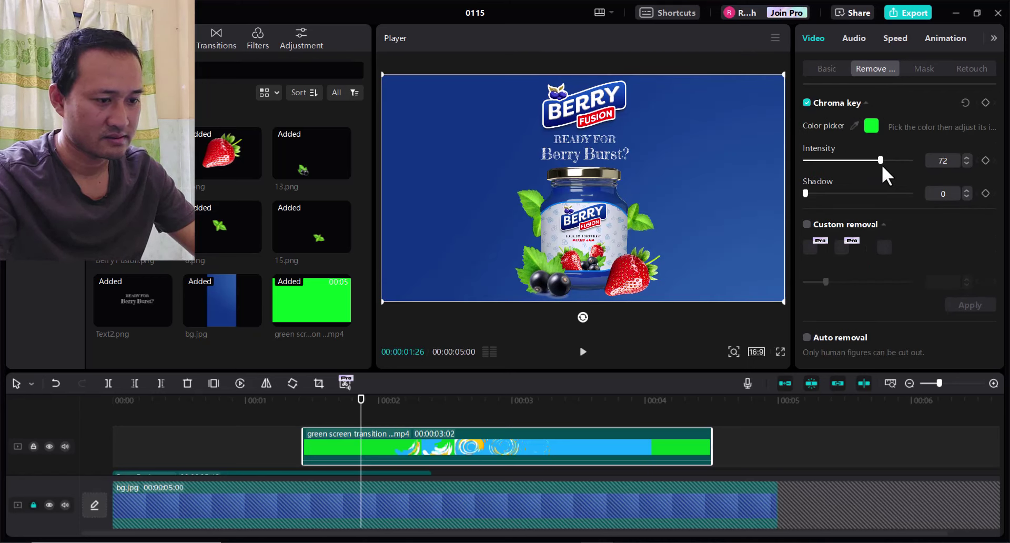
# Step: Shift the transition clip slightly earlier and cut off its tail at the current time
pyautogui.press('space')
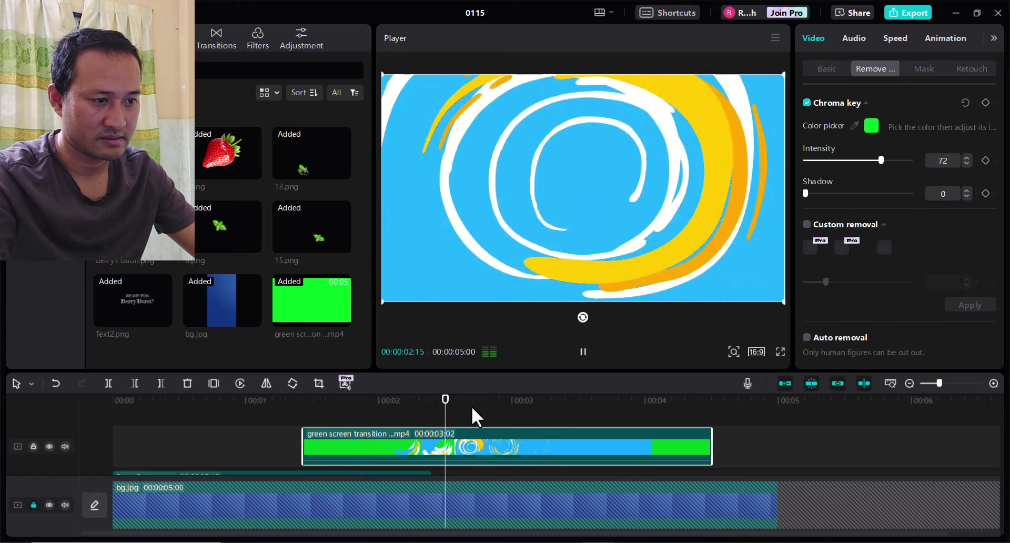
pyautogui.click(283, 399)
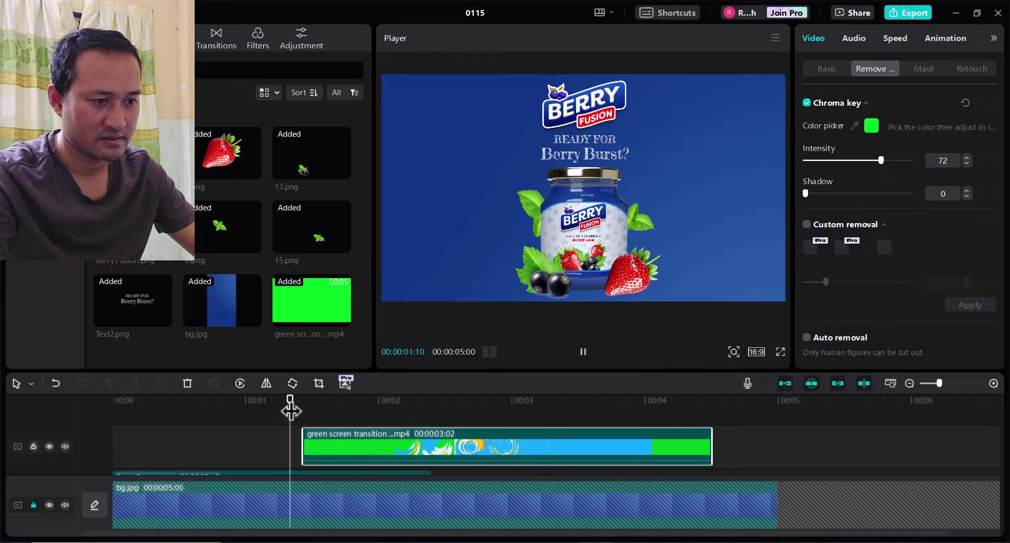
pyautogui.press('space')
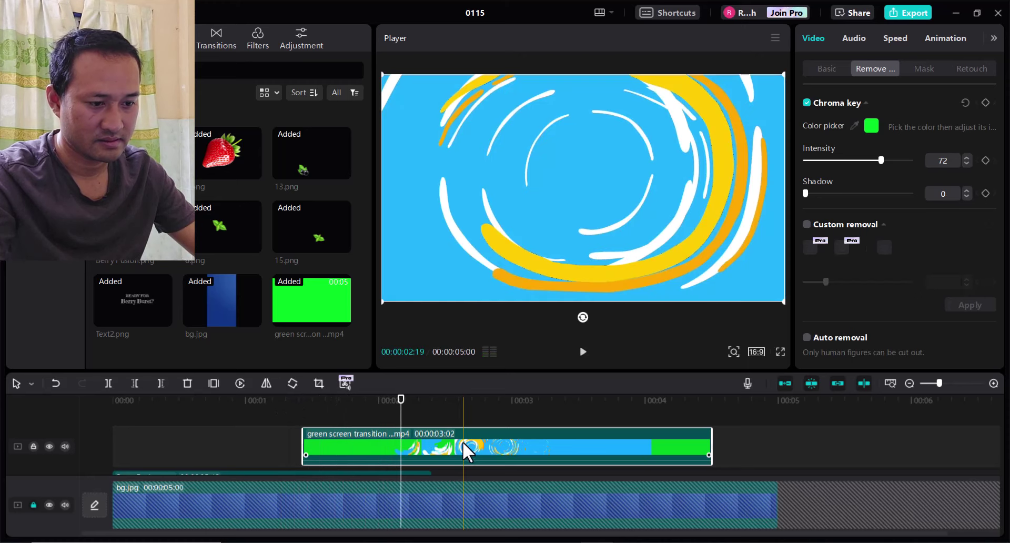
pyautogui.moveTo(462, 441); pyautogui.dragTo(408, 443)
pyautogui.click(260, 398)
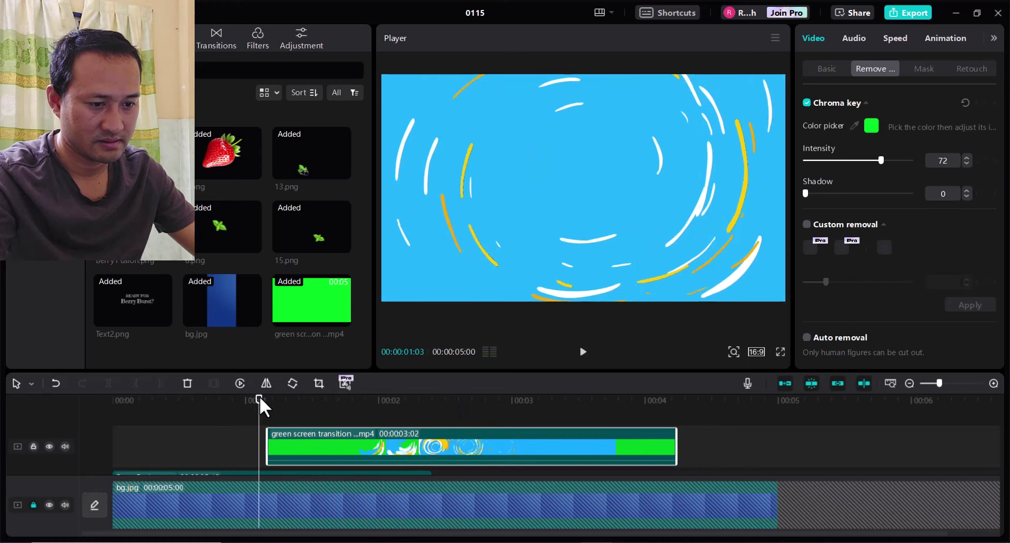
pyautogui.press('space')
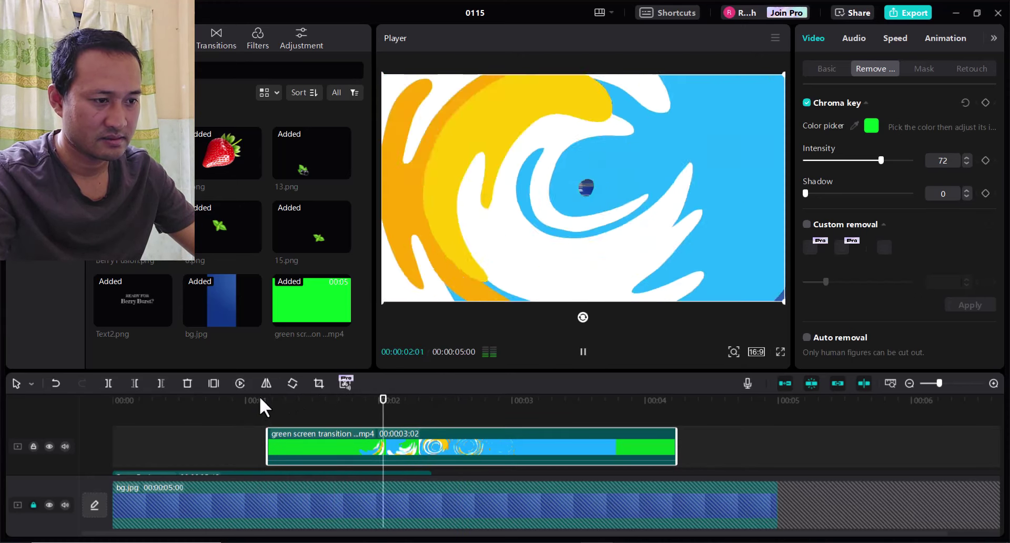
pyautogui.press('space')
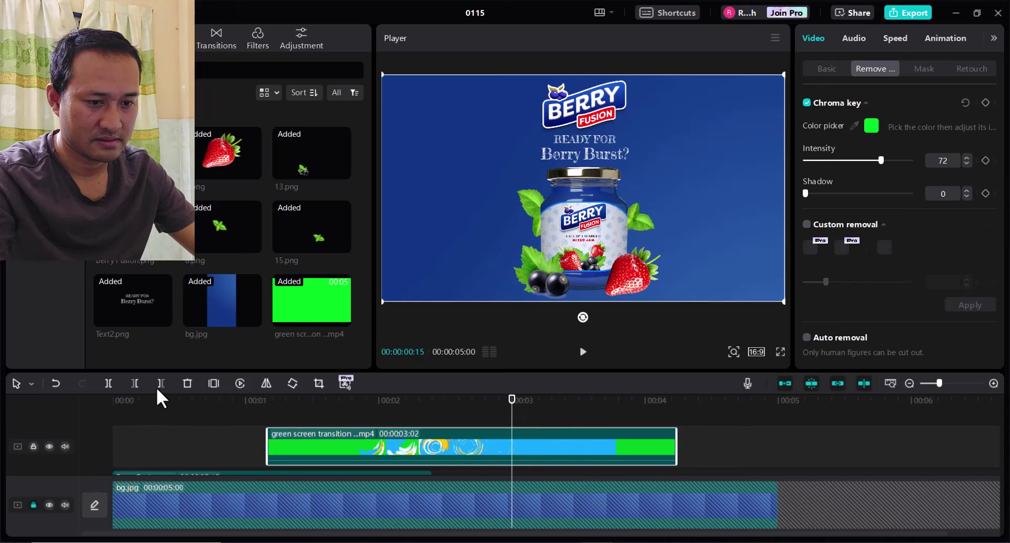
pyautogui.click(109, 383)
pyautogui.click(569, 445)
# Step: Delete the cut-off tail and trim the transition's end to about 2.7 seconds
pyautogui.press('Delete')
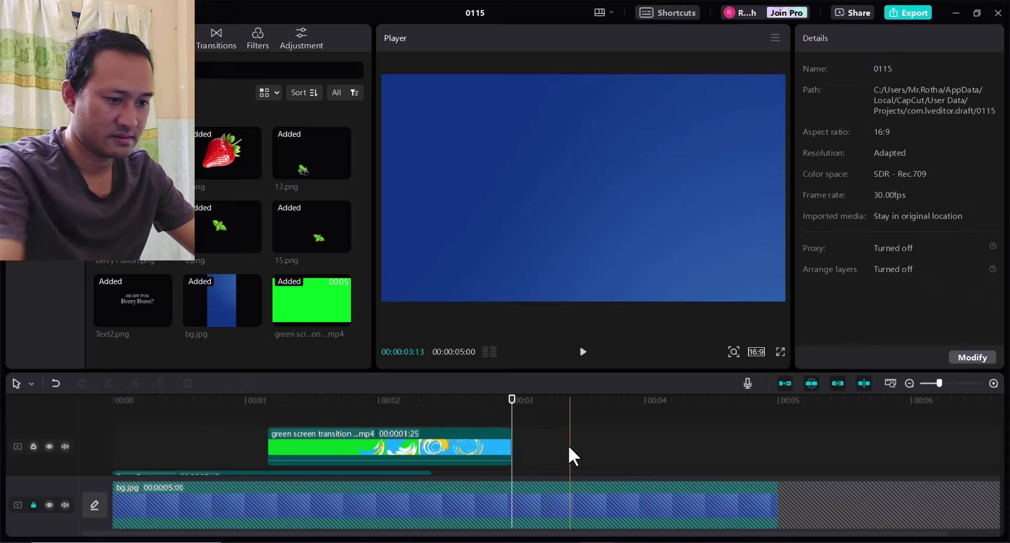
pyautogui.click(420, 401)
pyautogui.press('space')
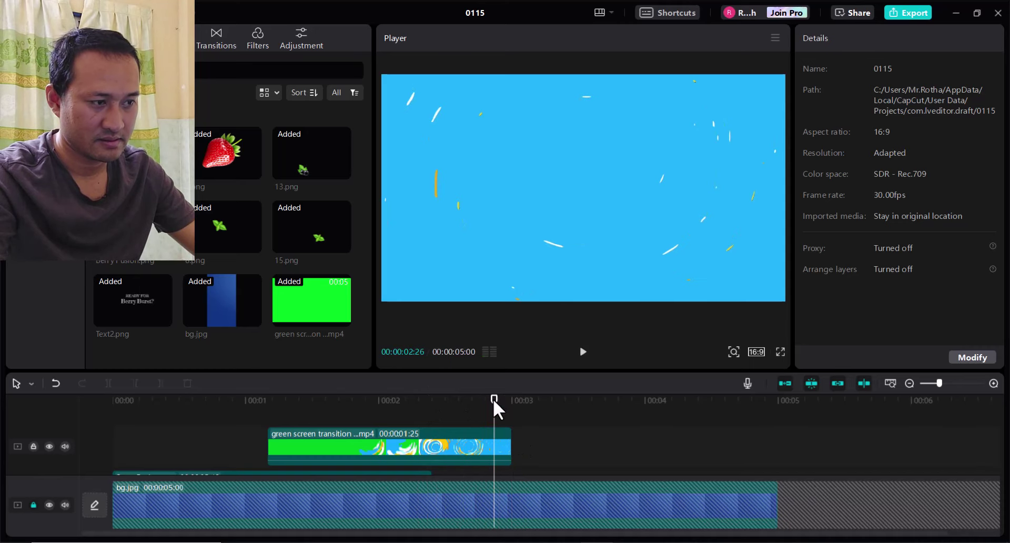
pyautogui.click(59, 388)
pyautogui.click(59, 387)
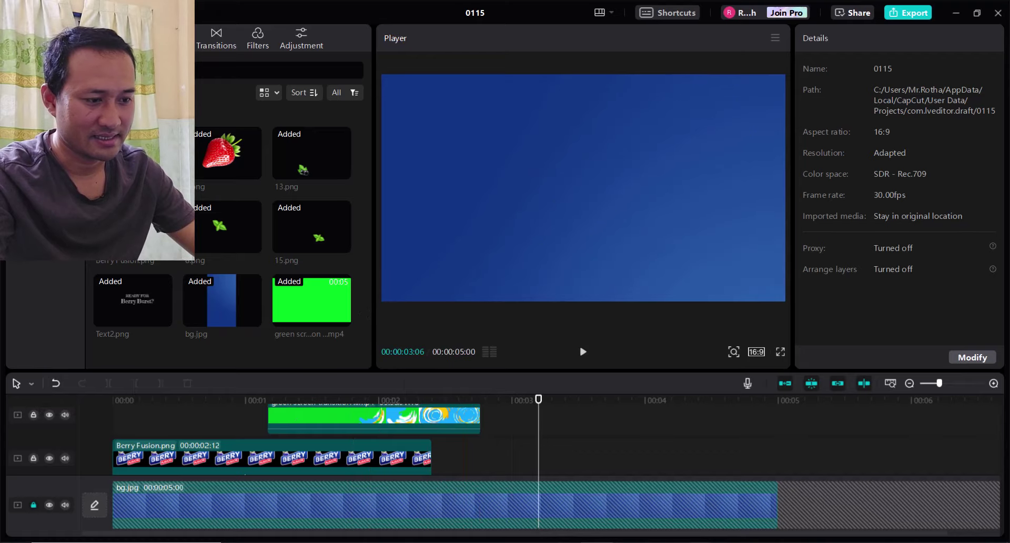
# Step: Check the Fruit Fusion title scene in the reference video, then minimize it
pyautogui.hotkey('alt', 'Tab')
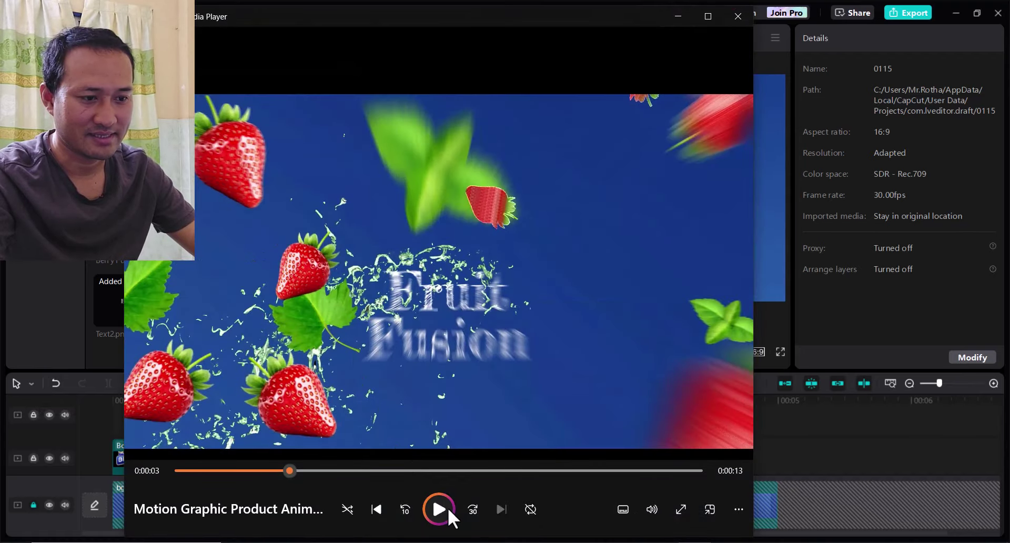
pyautogui.click(447, 507)
pyautogui.click(447, 508)
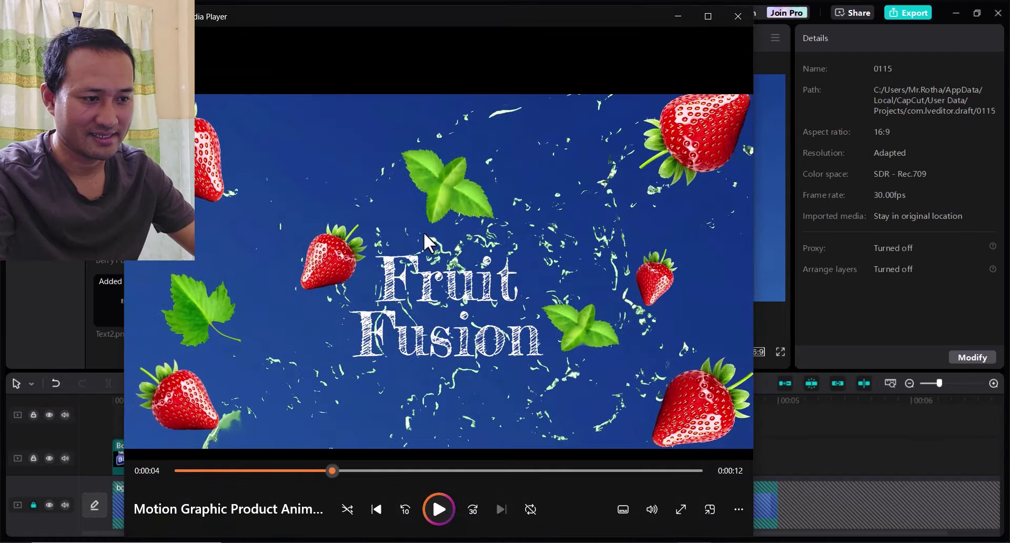
pyautogui.click(678, 15)
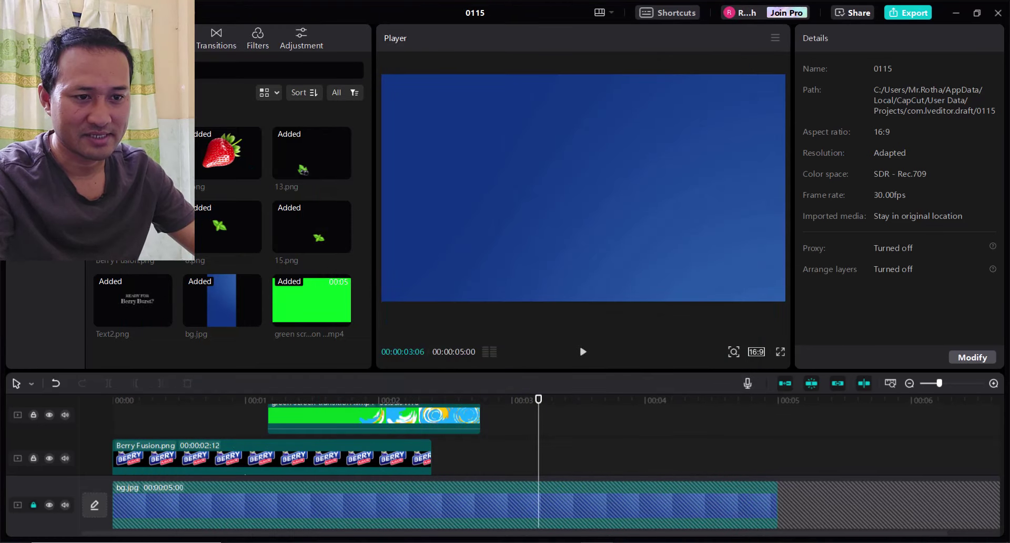
pyautogui.click(113, 92)
pyautogui.click(495, 226)
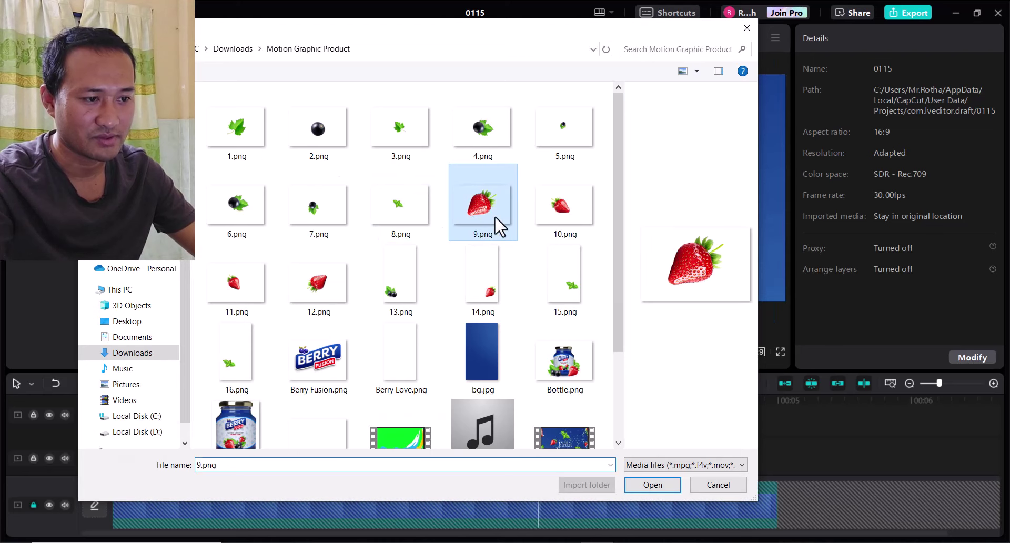
pyautogui.keyDown('ctrl'); pyautogui.click(564, 205); pyautogui.keyUp('ctrl')
pyautogui.press('Return')
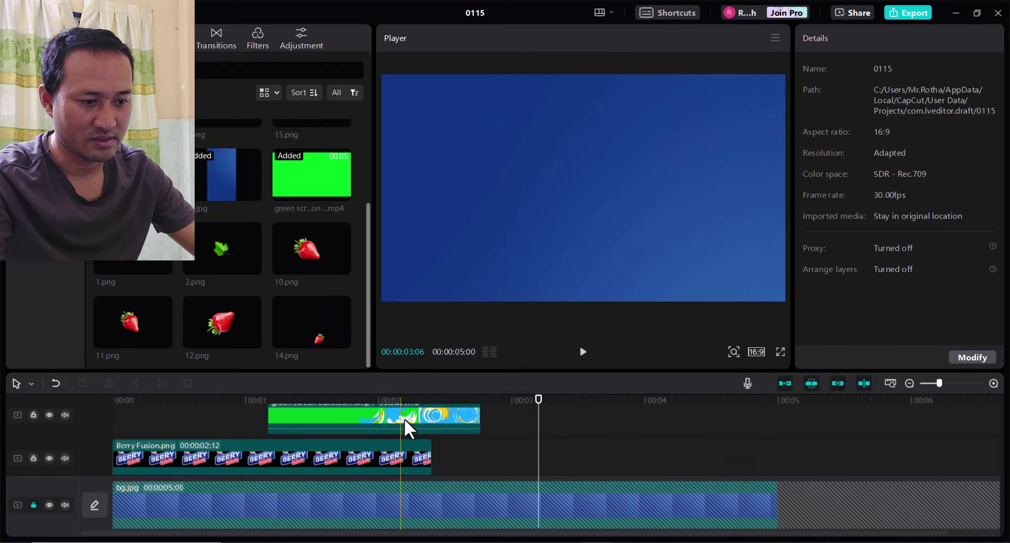
pyautogui.moveTo(312, 323); pyautogui.dragTo(454, 451)
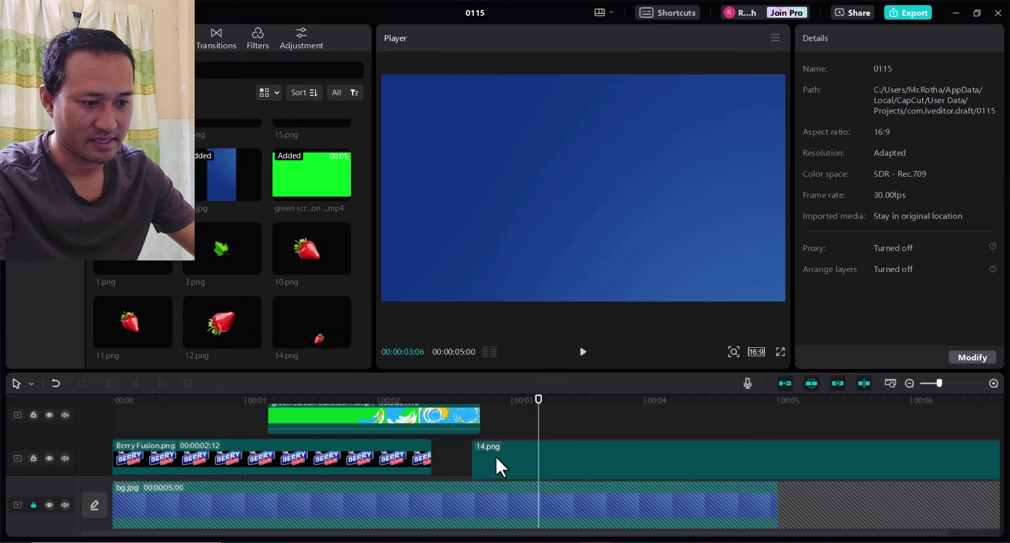
pyautogui.hotkey('ctrl', 'z')
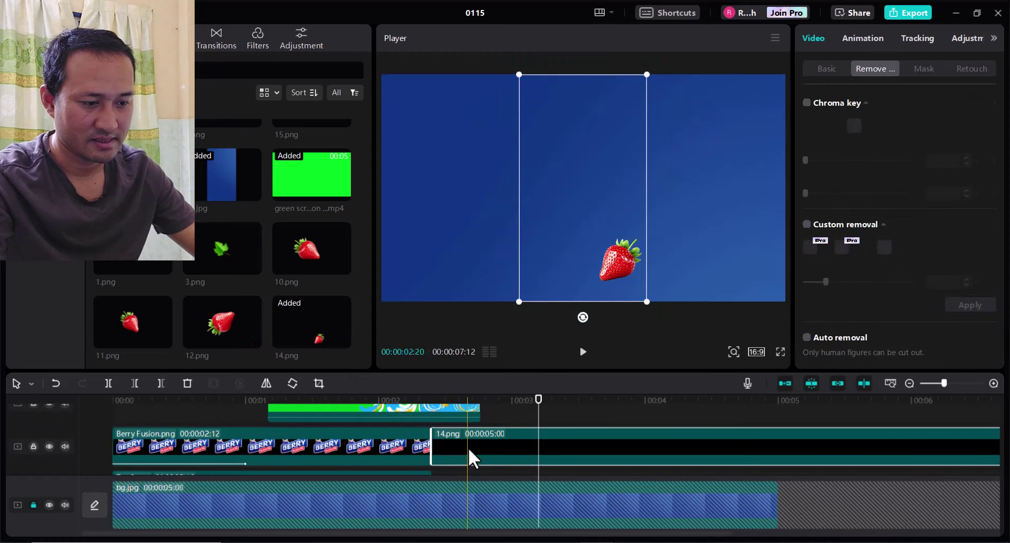
pyautogui.hotkey('ctrl', 'z')
pyautogui.hotkey('ctrl', 'z')
pyautogui.hotkey('ctrl', 'z')
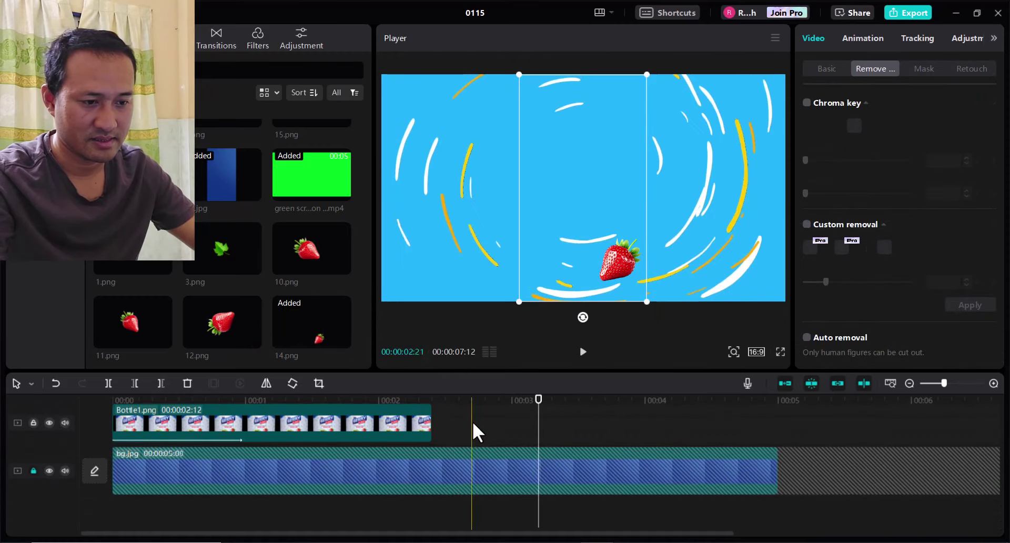
pyautogui.moveTo(436, 405); pyautogui.dragTo(459, 422)
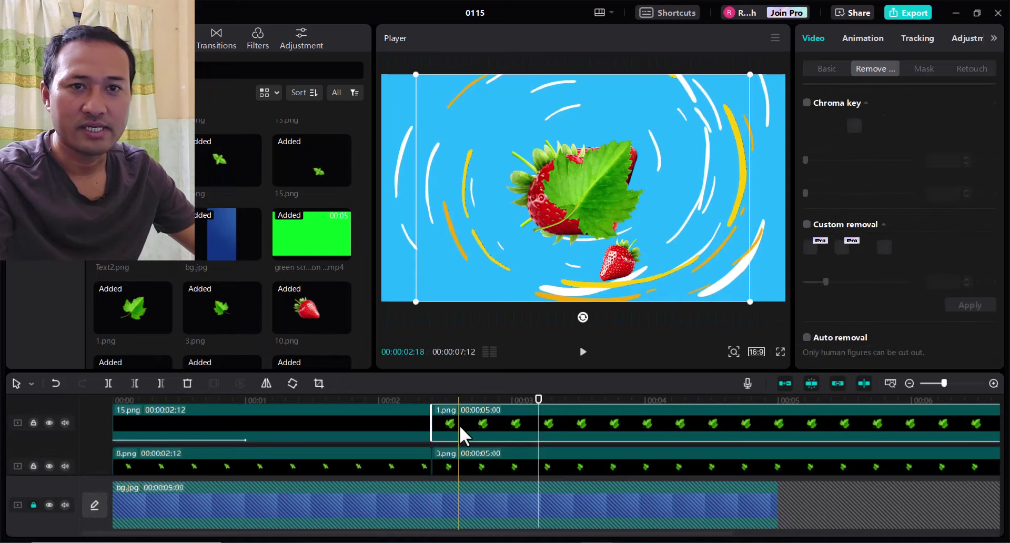
pyautogui.scroll(1, 460, 425)
pyautogui.scroll(1, 460, 425)
pyautogui.scroll(1, 459, 424)
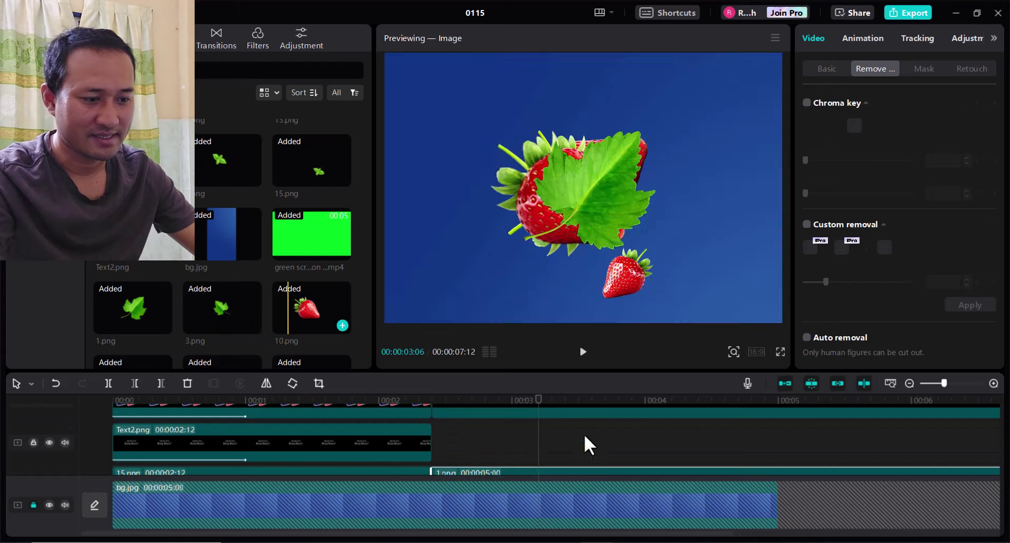
pyautogui.scroll(-1, 576, 438)
pyautogui.scroll(1, 576, 438)
pyautogui.click(474, 455)
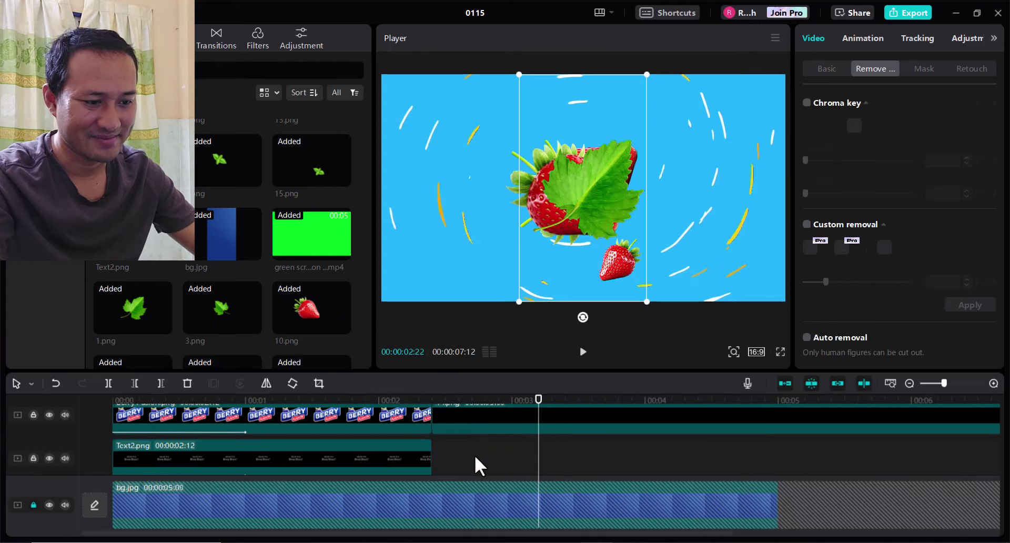
pyautogui.scroll(-1, 473, 463)
pyautogui.scroll(-1, 319, 339)
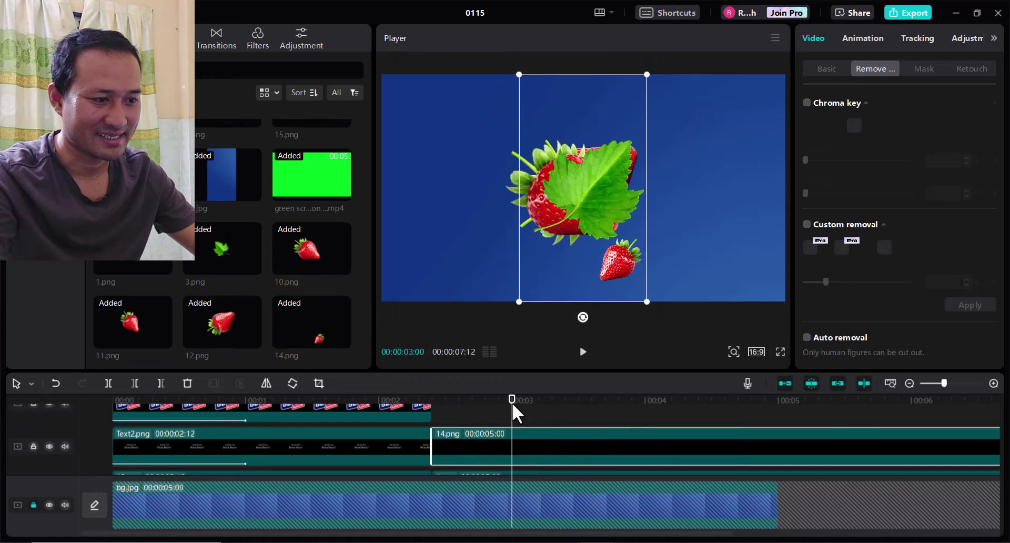
pyautogui.scroll(-1, 543, 412)
pyautogui.scroll(-1, 542, 413)
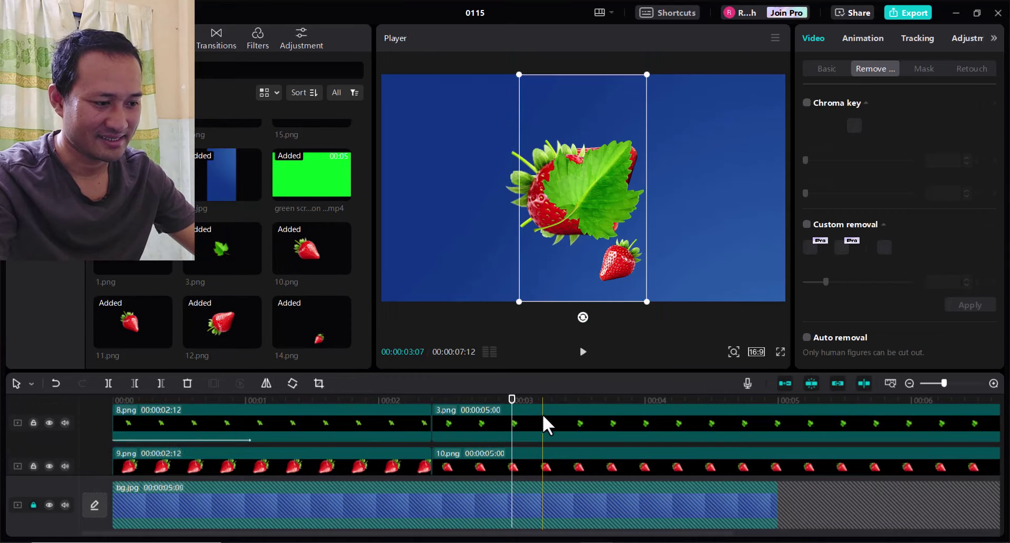
# Step: Unlock and extend the blue background to 11:23, then shrink and move the 12.png strawberry left
pyautogui.click(33, 505)
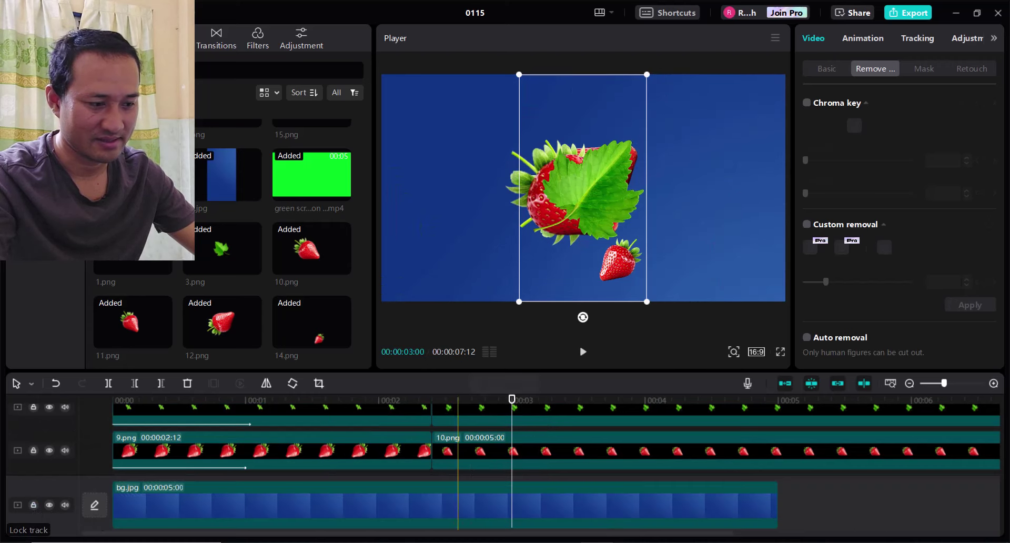
pyautogui.moveTo(777, 508); pyautogui.dragTo(1002, 505)
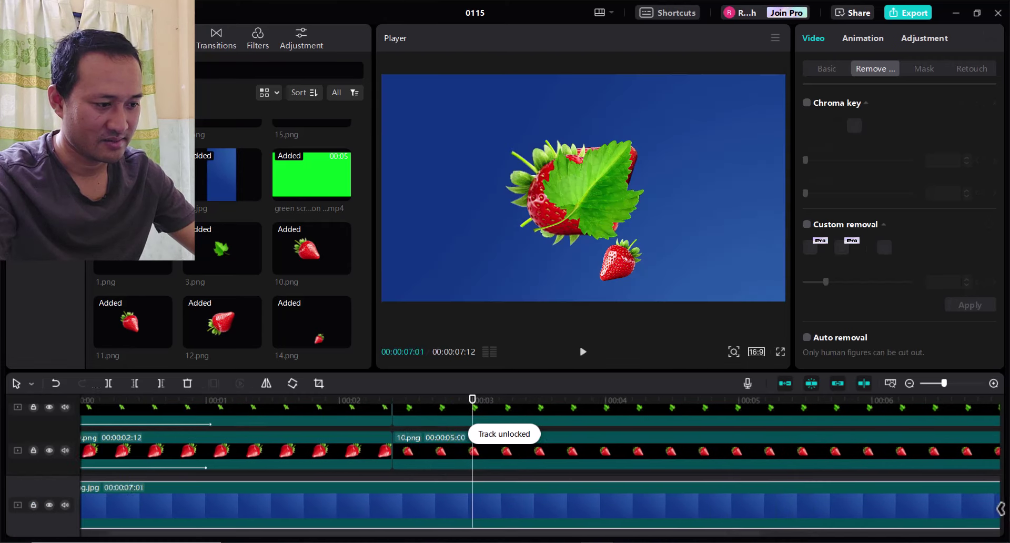
pyautogui.click(499, 466)
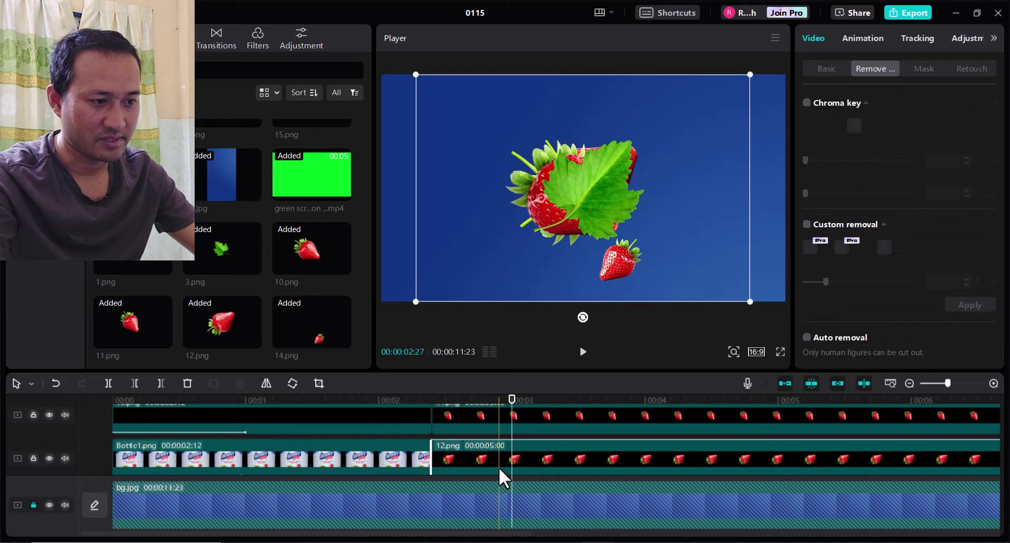
pyautogui.moveTo(542, 260)
pyautogui.mouseDown()
pyautogui.moveTo(478, 259)
pyautogui.moveTo(448, 284)
pyautogui.mouseUp()
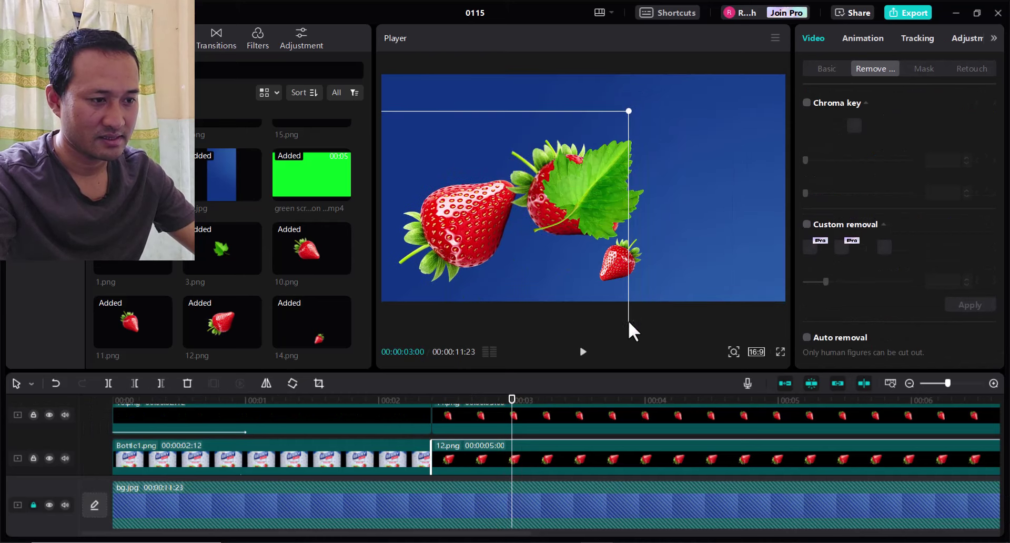
pyautogui.moveTo(632, 111); pyautogui.dragTo(507, 182)
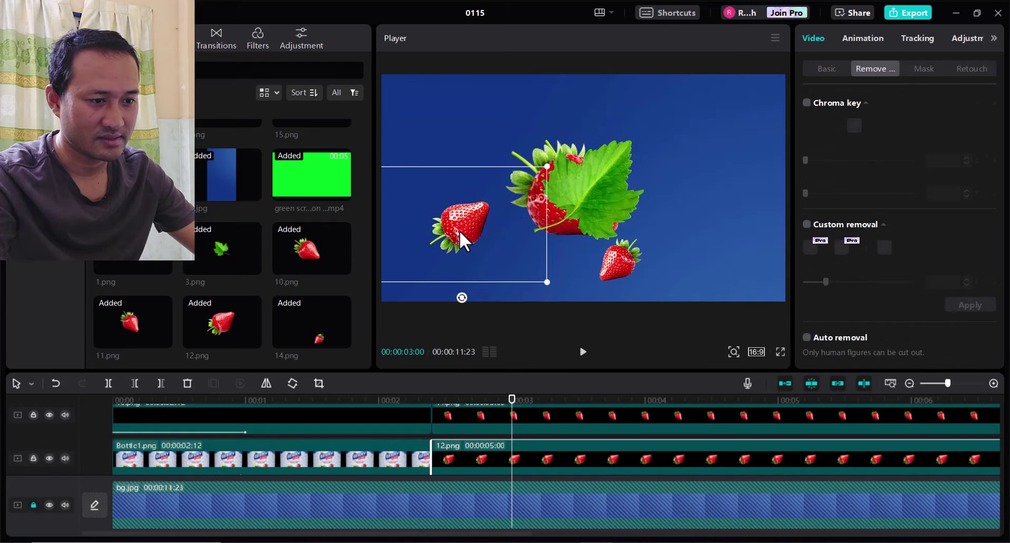
pyautogui.moveTo(459, 229); pyautogui.dragTo(438, 258)
# Step: Scale and spread the leaf and large strawberry toward the frame edges around the title
pyautogui.click(597, 203)
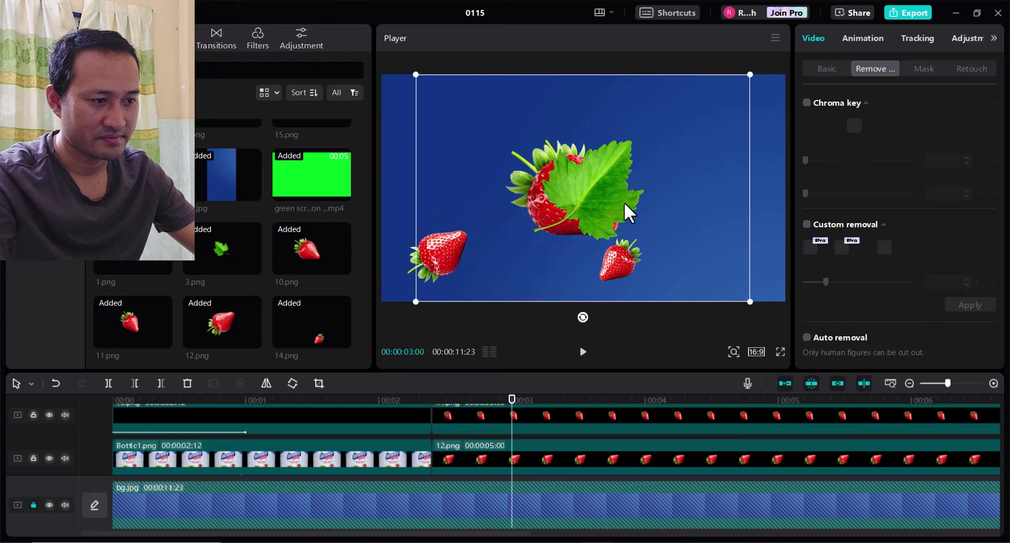
pyautogui.moveTo(624, 213); pyautogui.dragTo(722, 209)
pyautogui.moveTo(520, 73); pyautogui.dragTo(661, 152)
pyautogui.moveTo(702, 189); pyautogui.dragTo(710, 184)
pyautogui.click(620, 260)
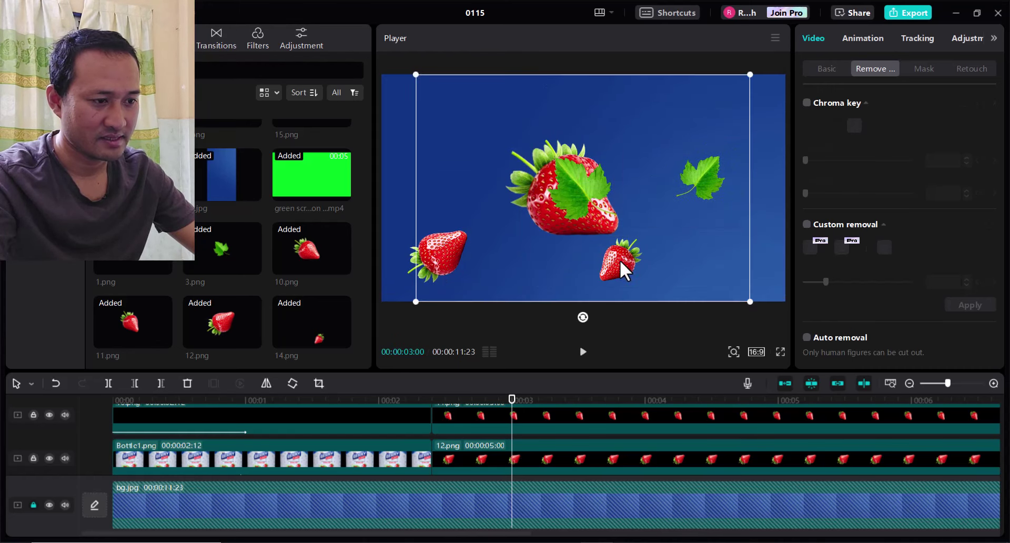
pyautogui.moveTo(652, 276); pyautogui.dragTo(463, 226)
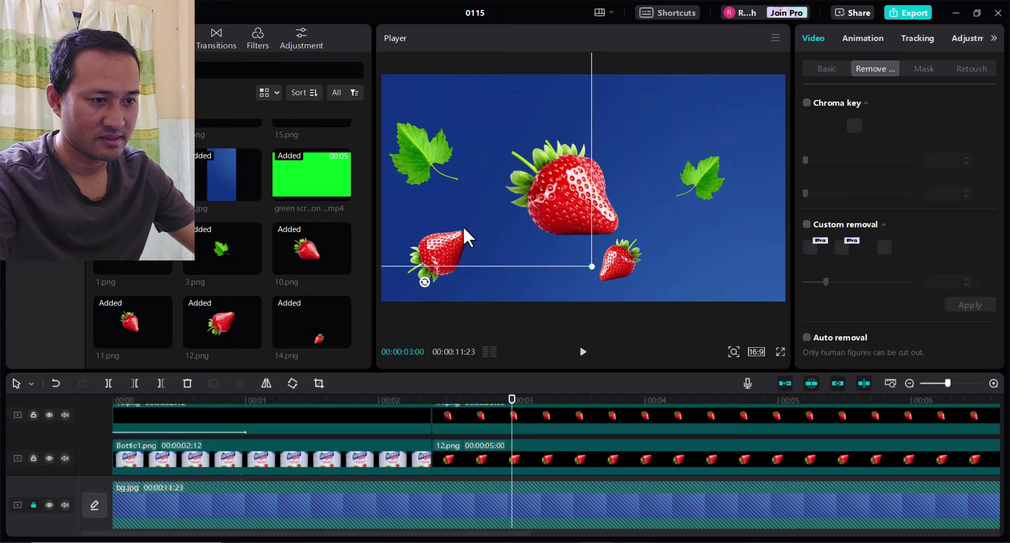
pyautogui.moveTo(635, 258); pyautogui.dragTo(427, 284)
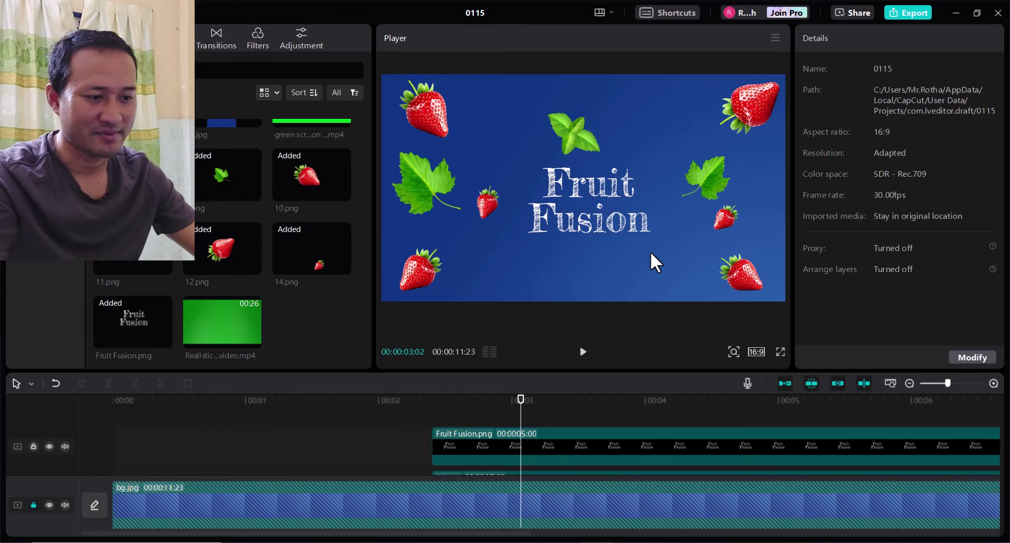
# Step: Place the Realistic Water Splash green-screen video on a new track above Fruit Fusion.png
pyautogui.scroll(1, 371, 441)
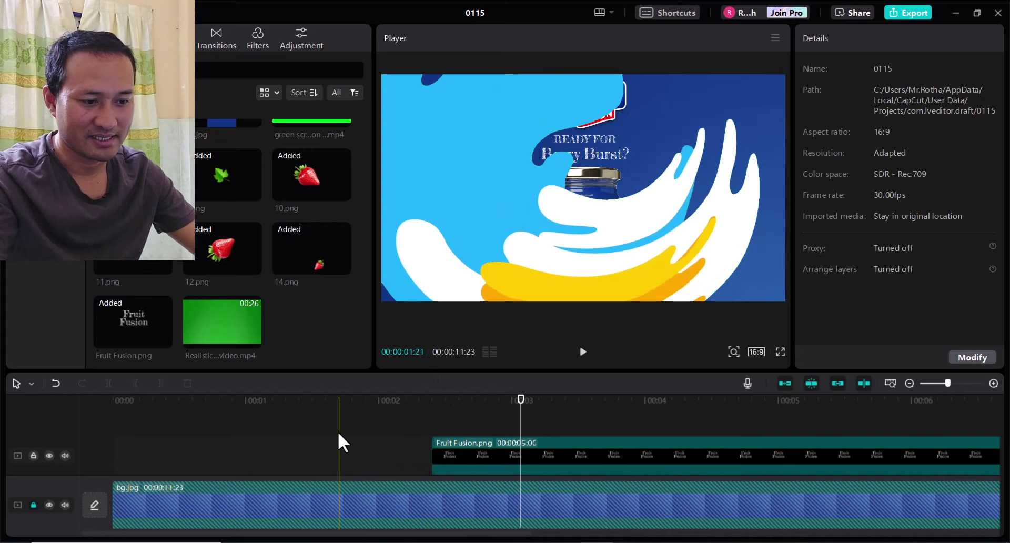
pyautogui.moveTo(234, 340)
pyautogui.moveTo(234, 337)
pyautogui.mouseDown()
pyautogui.moveTo(482, 427)
pyautogui.moveTo(497, 443)
pyautogui.mouseUp()
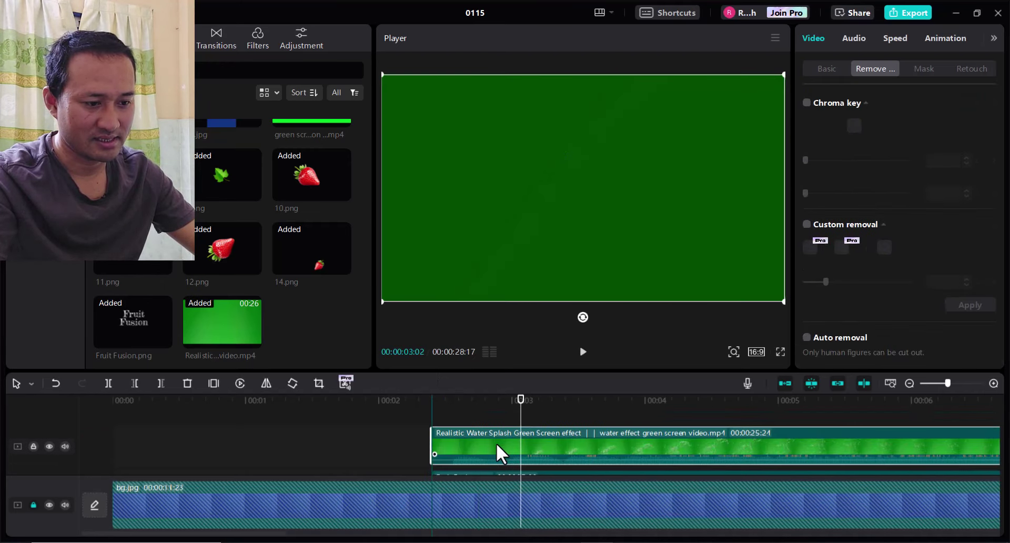
pyautogui.scroll(-2, 504, 446)
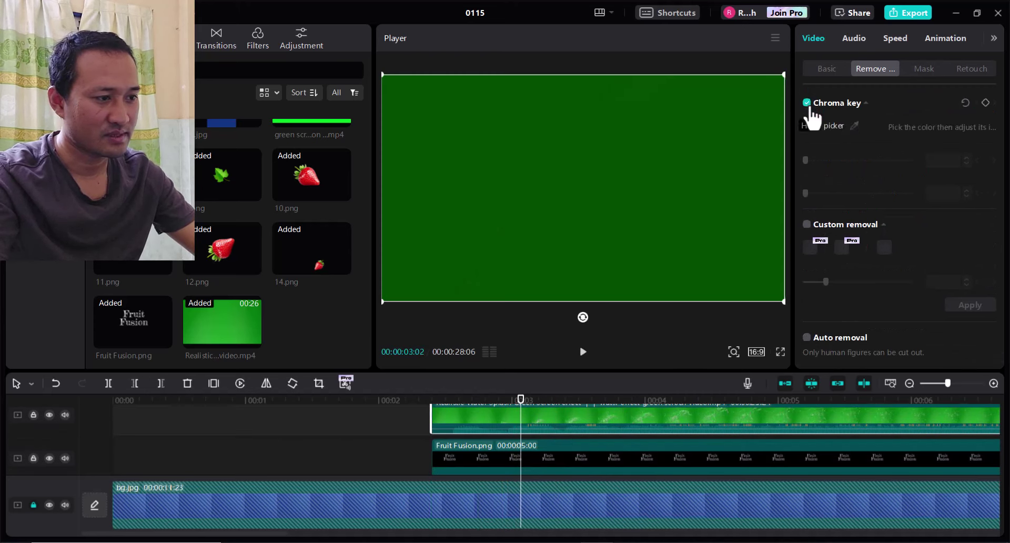
# Step: Sample the splash's green backdrop and set the chroma key intensity to 19
pyautogui.click(461, 103)
pyautogui.moveTo(855, 162); pyautogui.dragTo(870, 164)
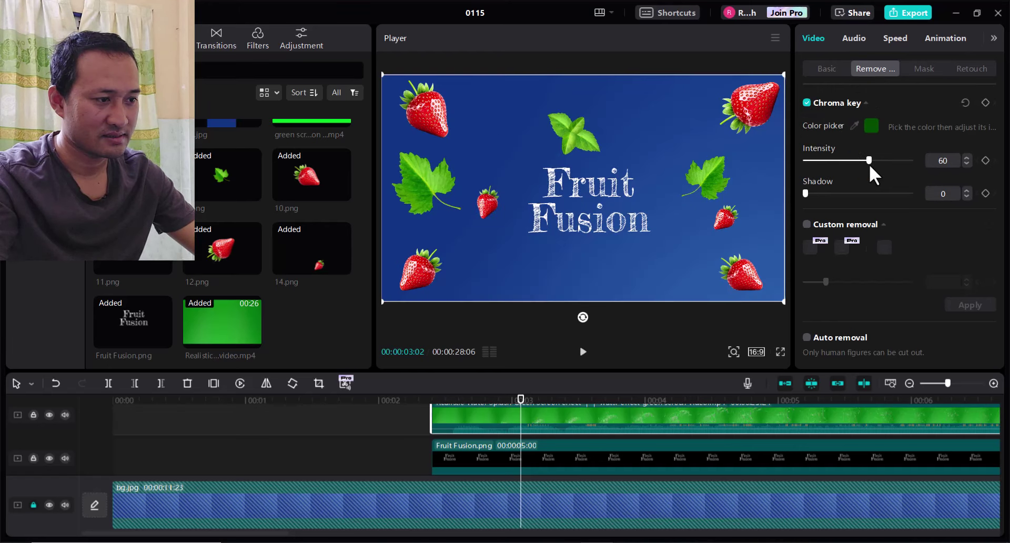
pyautogui.click(618, 400)
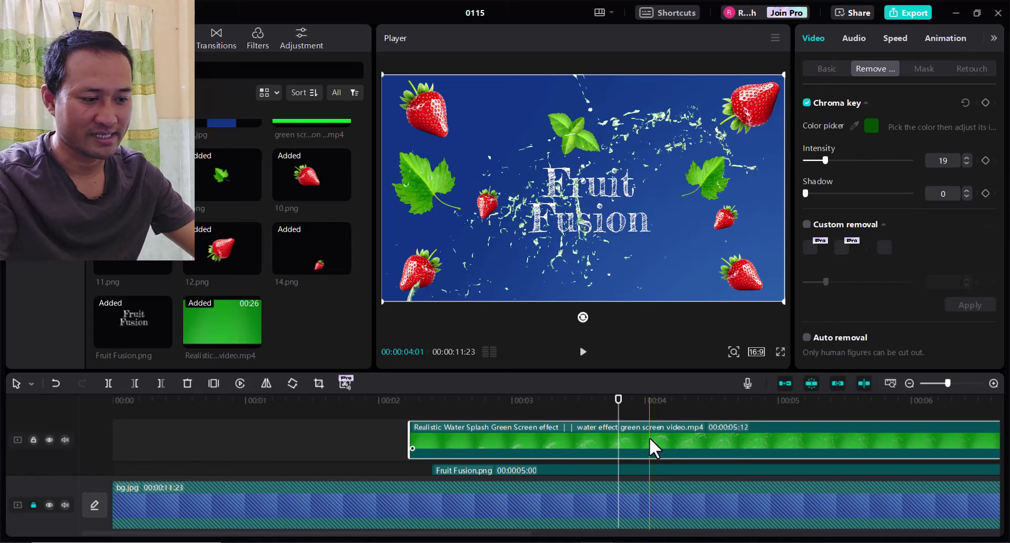
# Step: Give the 12.png strawberry a Swing Bottom entrance lasting 1.0s
pyautogui.scroll(-2, 458, 414)
pyautogui.scroll(-1, 509, 437)
pyautogui.scroll(-1, 517, 434)
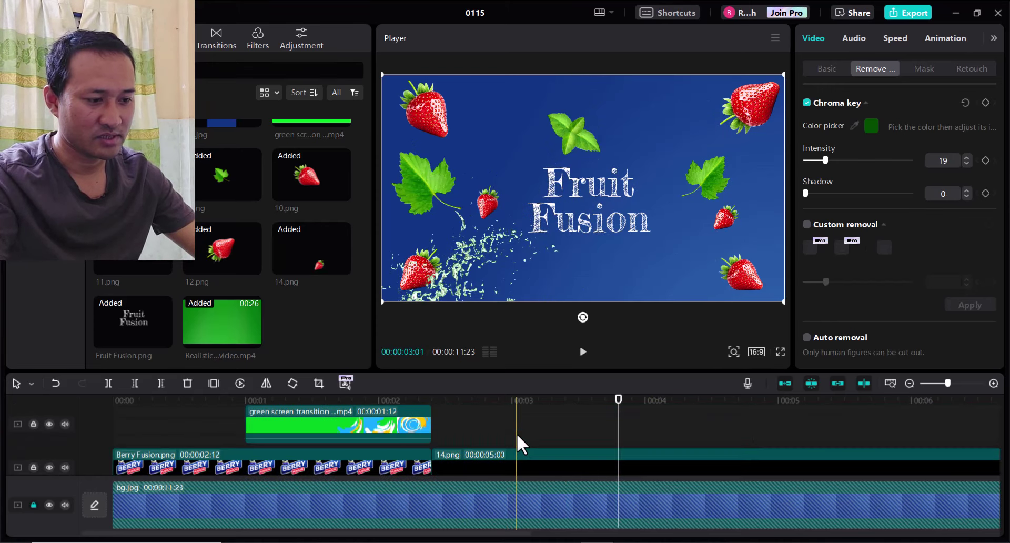
pyautogui.scroll(-1, 517, 434)
pyautogui.scroll(-1, 521, 433)
pyautogui.scroll(-1, 524, 435)
pyautogui.scroll(-1, 525, 435)
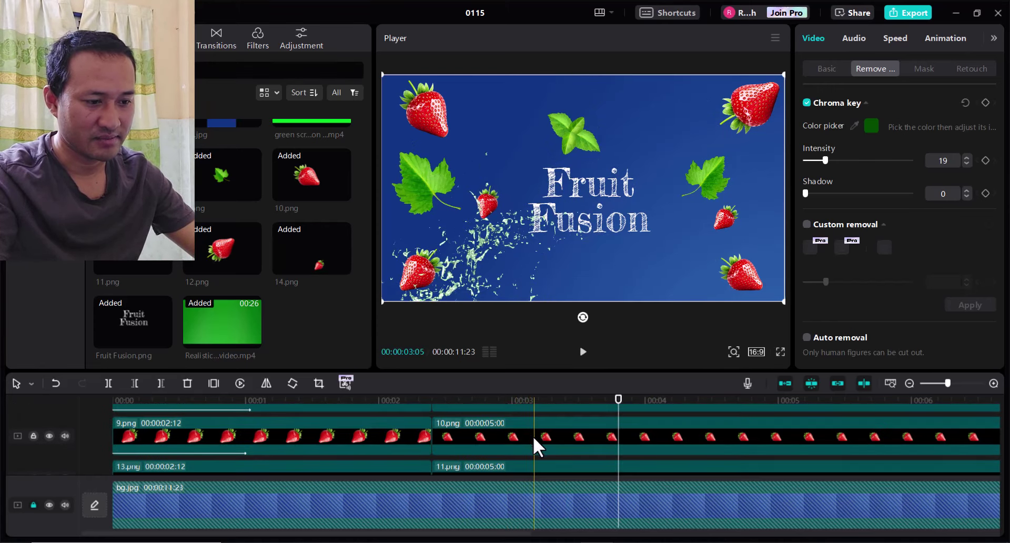
pyautogui.scroll(-1, 532, 436)
pyautogui.scroll(-1, 530, 442)
pyautogui.scroll(-1, 530, 444)
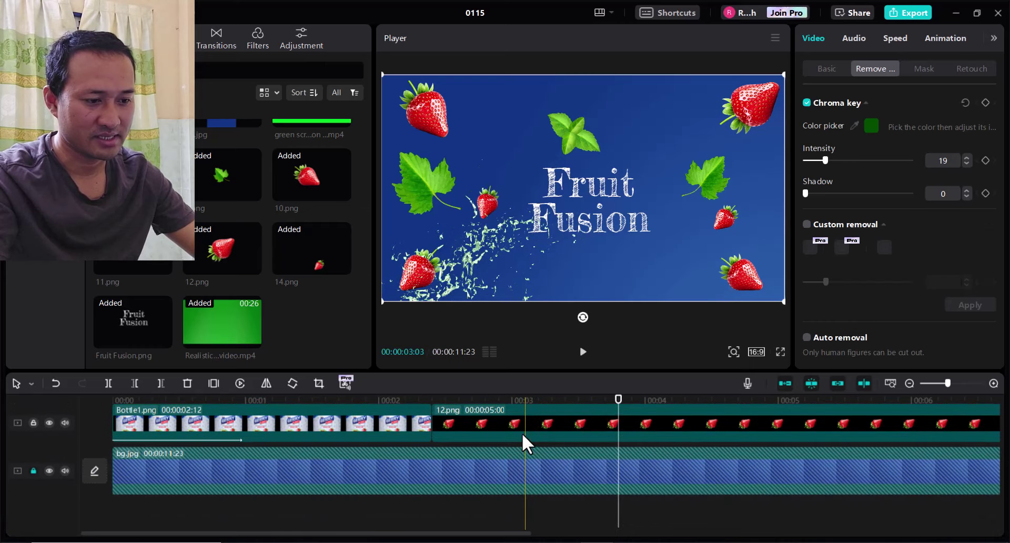
pyautogui.click(517, 431)
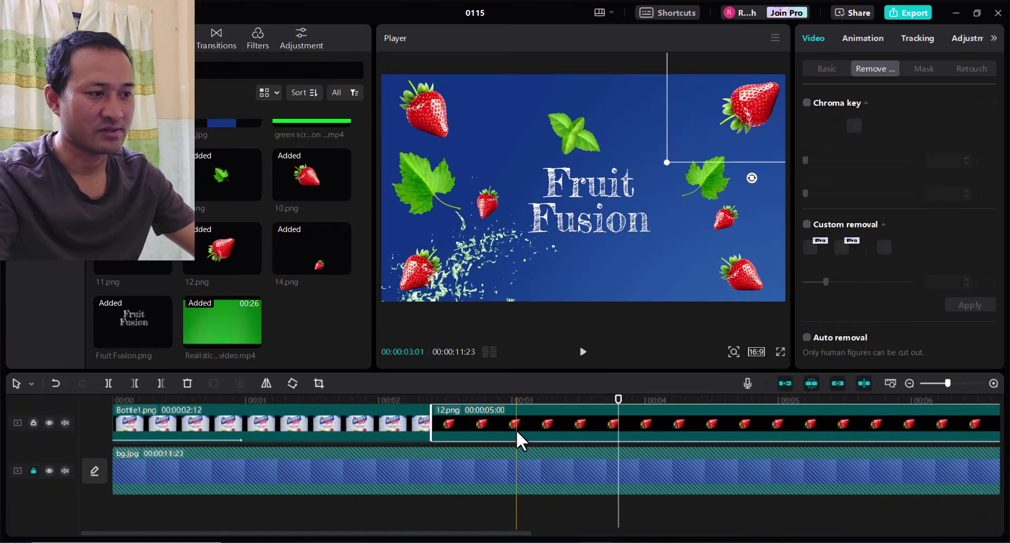
pyautogui.click(864, 42)
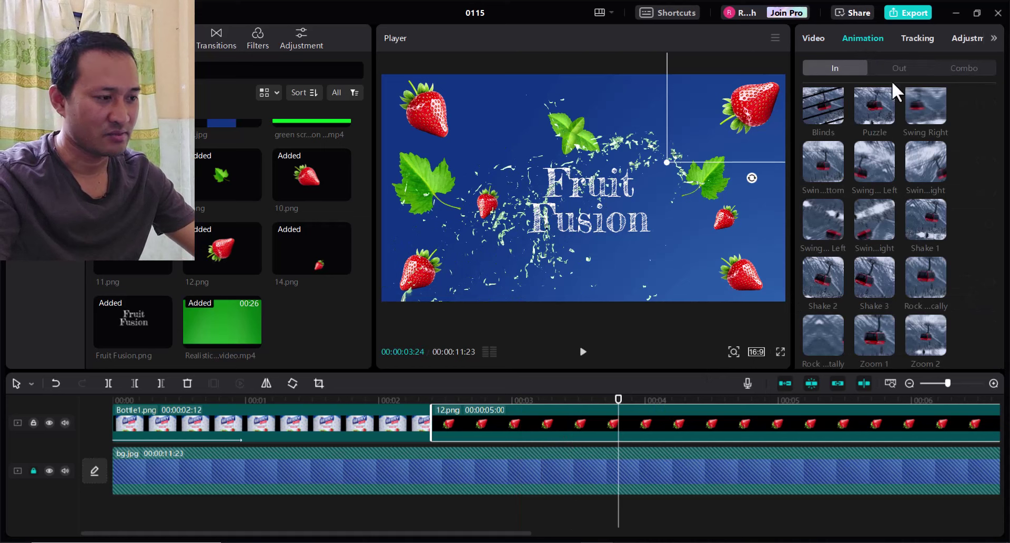
pyautogui.scroll(-5, 965, 205)
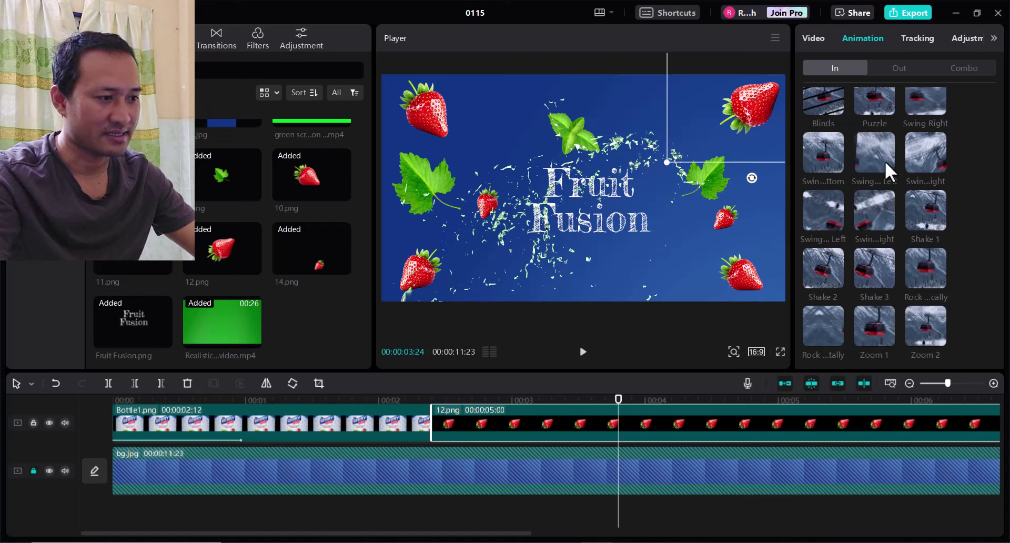
pyautogui.scroll(2, 885, 161)
pyautogui.click(829, 270)
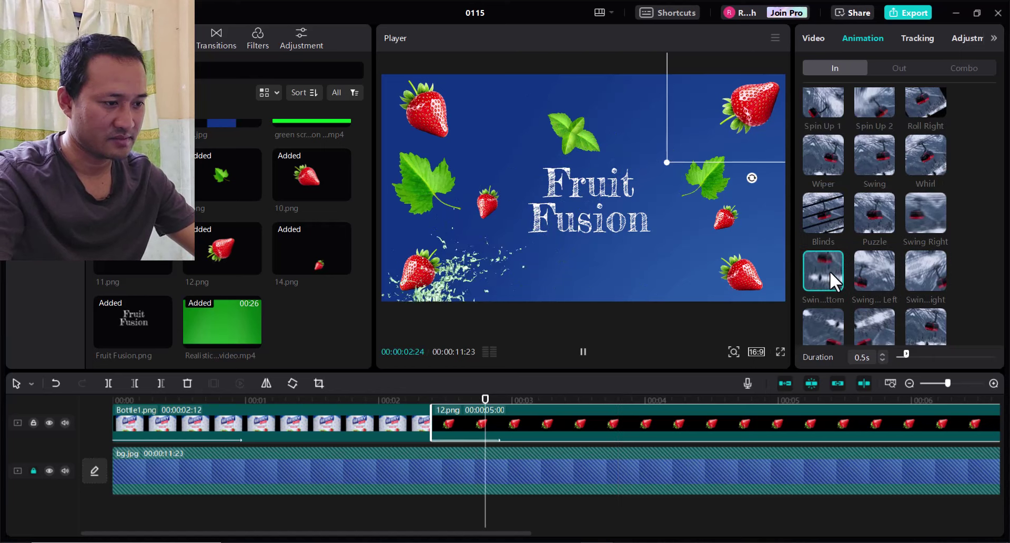
pyautogui.click(883, 351)
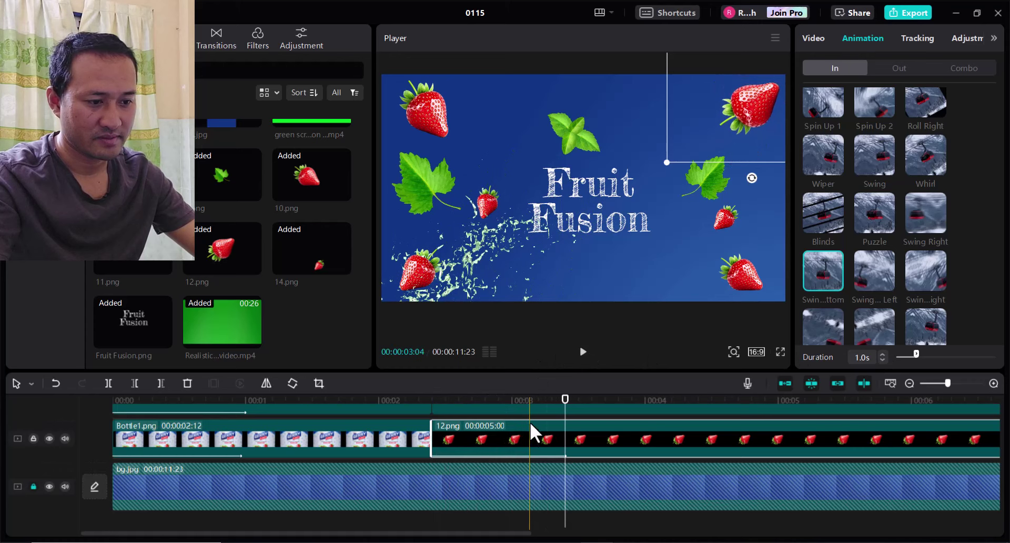
# Step: Duplicate the strawberry to a new track and give the copy a 1.0s Swing Right entrance
pyautogui.moveTo(530, 422); pyautogui.dragTo(519, 421)
pyautogui.click(519, 421)
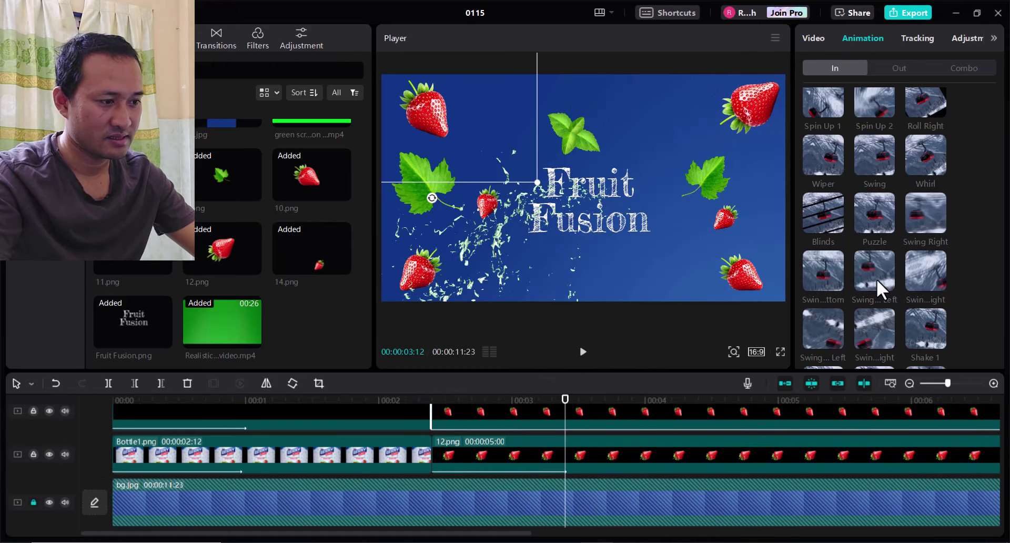
pyautogui.click(936, 216)
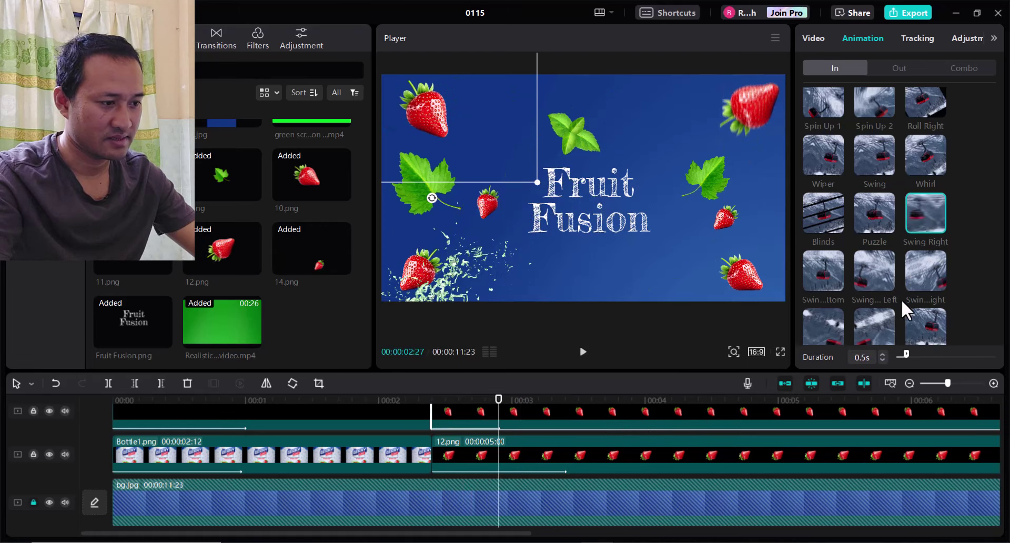
pyautogui.click(883, 355)
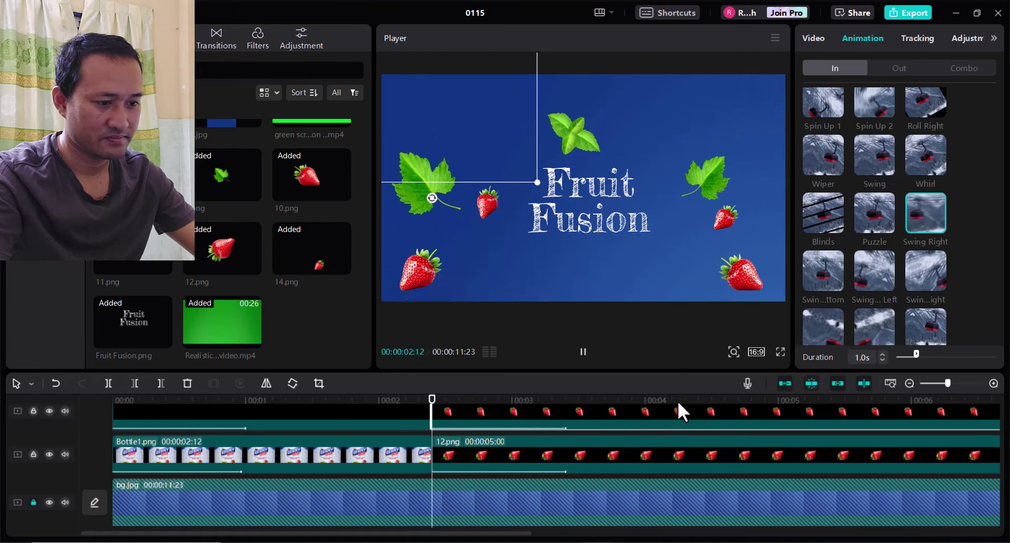
pyautogui.scroll(2, 585, 439)
pyautogui.scroll(1, 585, 439)
pyautogui.click(585, 418)
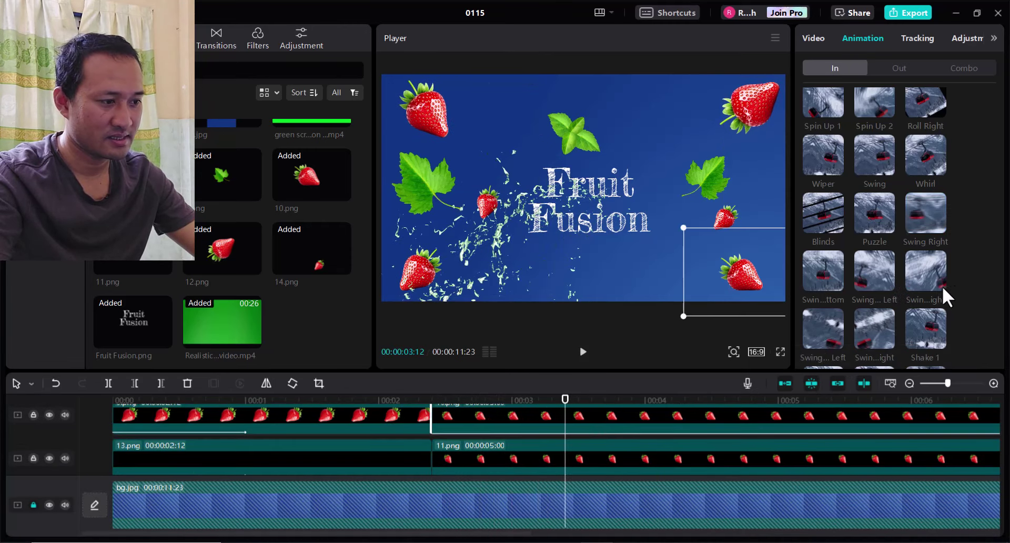
# Step: Give the strawberry clip a Shake 1 entrance lasting 1.1s
pyautogui.click(934, 330)
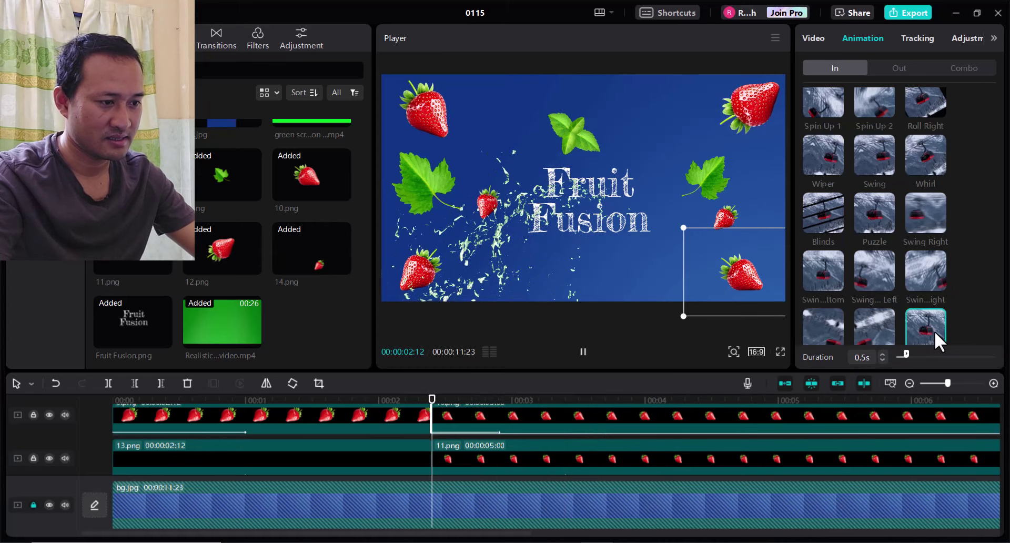
pyautogui.click(883, 353)
pyautogui.click(883, 354)
pyautogui.click(880, 353)
pyautogui.click(880, 353)
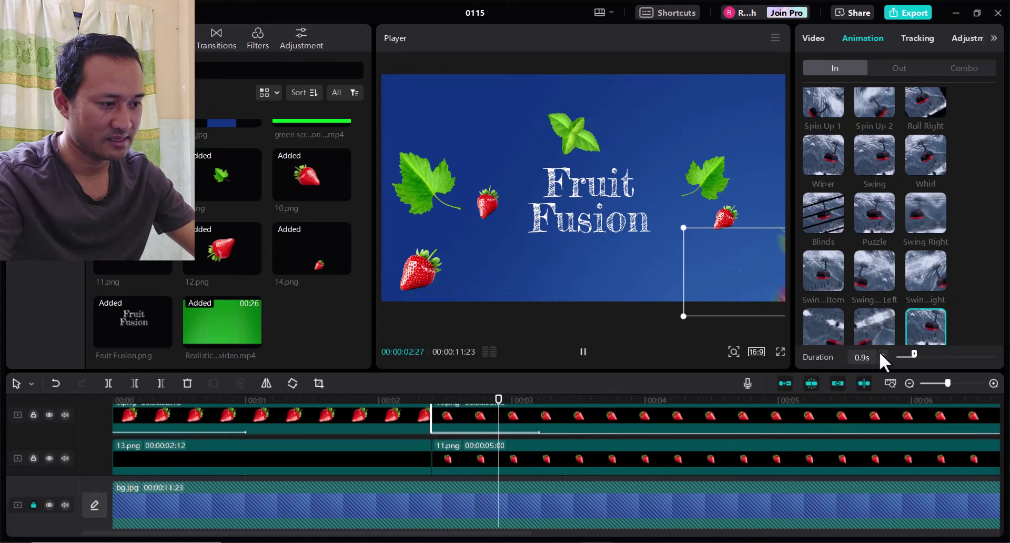
pyautogui.click(880, 352)
pyautogui.click(880, 352)
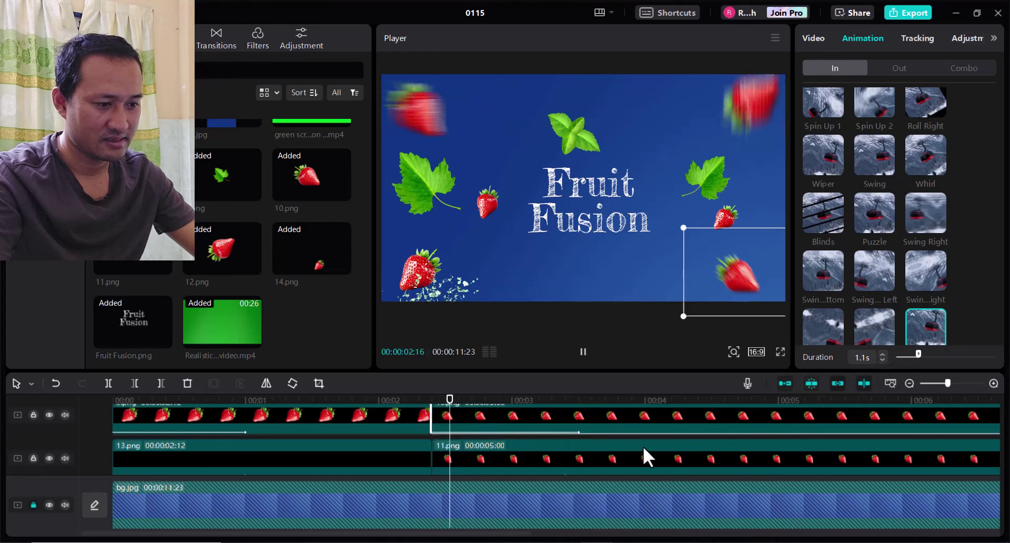
pyautogui.scroll(1, 624, 459)
pyautogui.scroll(1, 618, 459)
# Step: Give the 3.png leaf clip a Shake 2 entrance lasting 1.0s
pyautogui.click(586, 422)
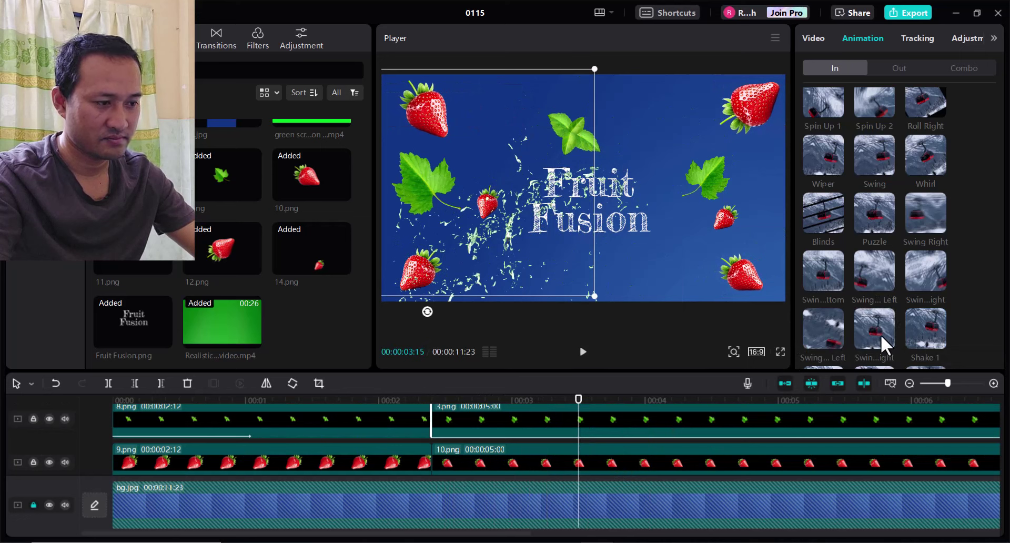
pyautogui.scroll(-2, 883, 323)
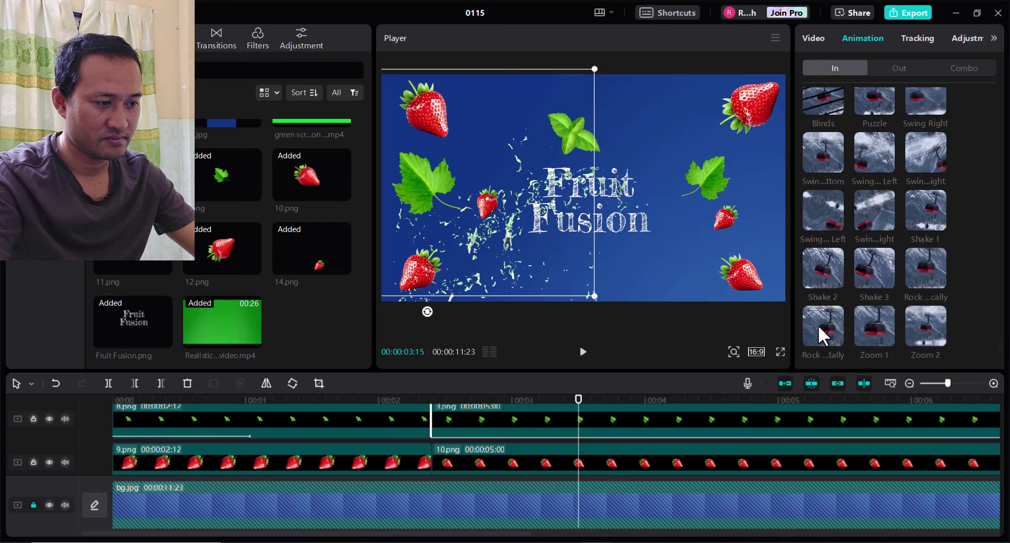
pyautogui.click(828, 275)
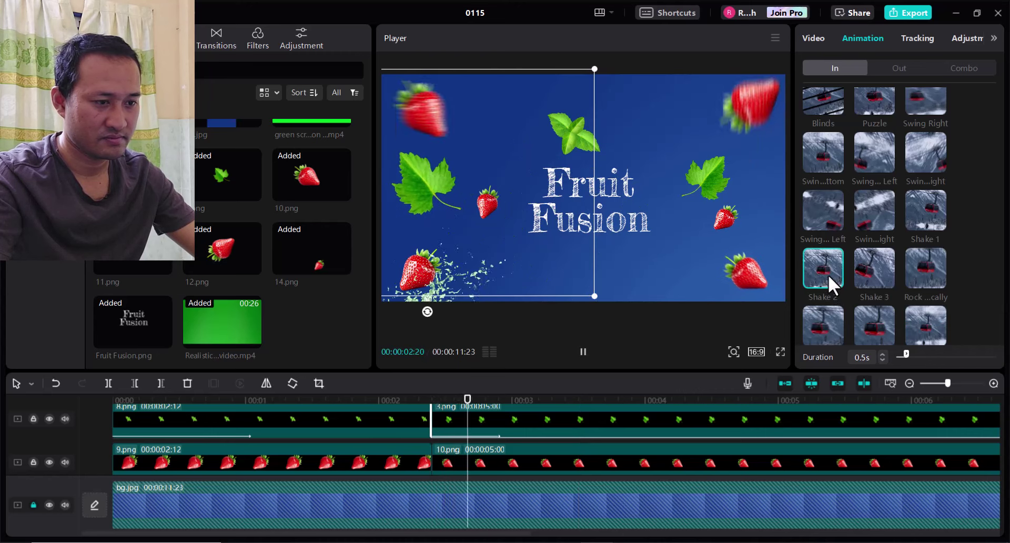
pyautogui.click(883, 354)
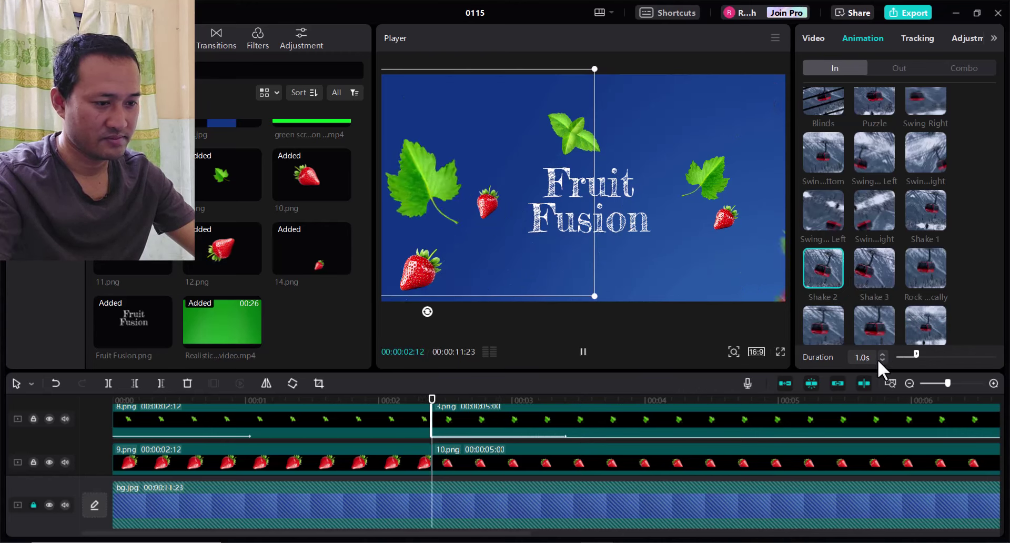
pyautogui.scroll(2, 594, 444)
# Step: Give the 14.png clip a Swing entrance extended to 1.1s
pyautogui.click(566, 431)
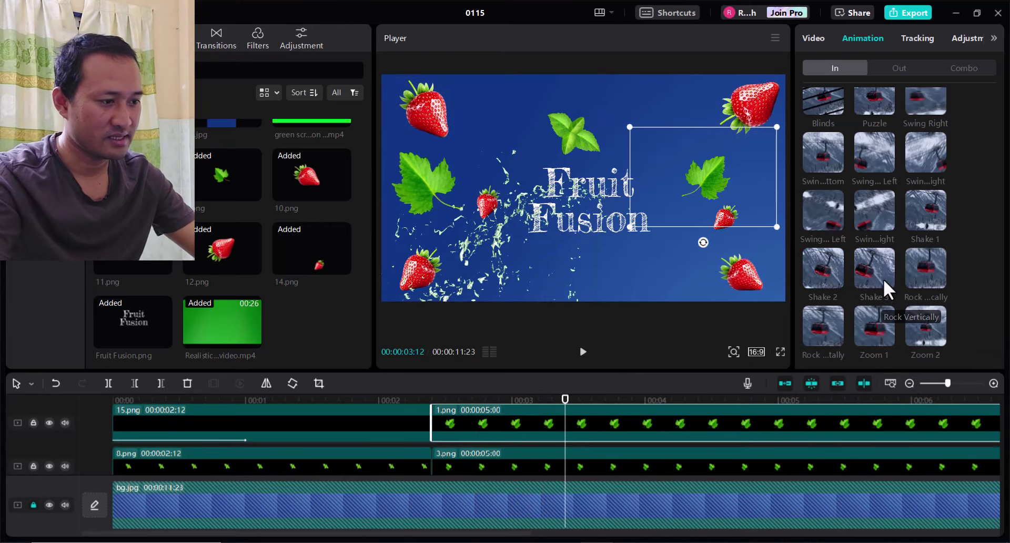
pyautogui.scroll(2, 583, 425)
pyautogui.click(583, 424)
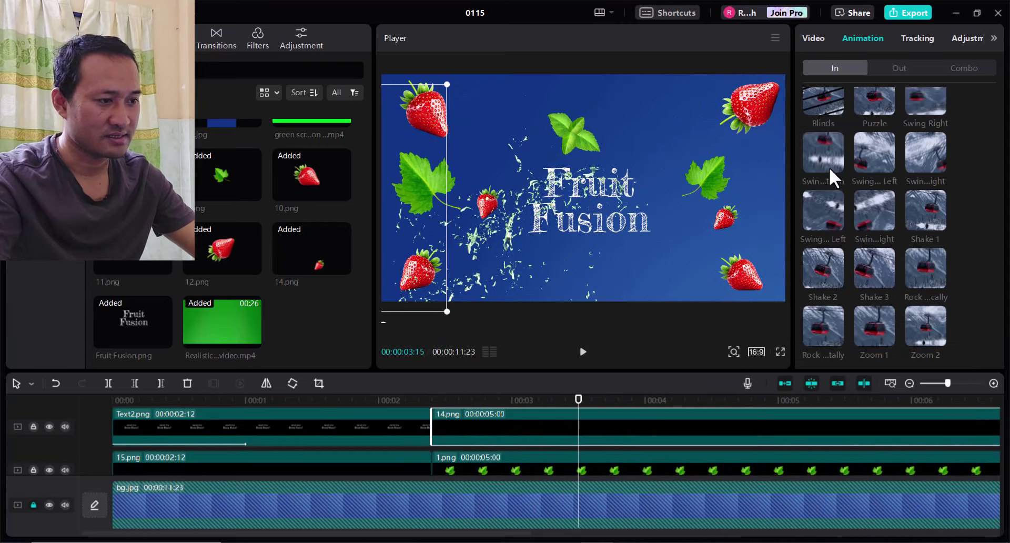
pyautogui.click(930, 156)
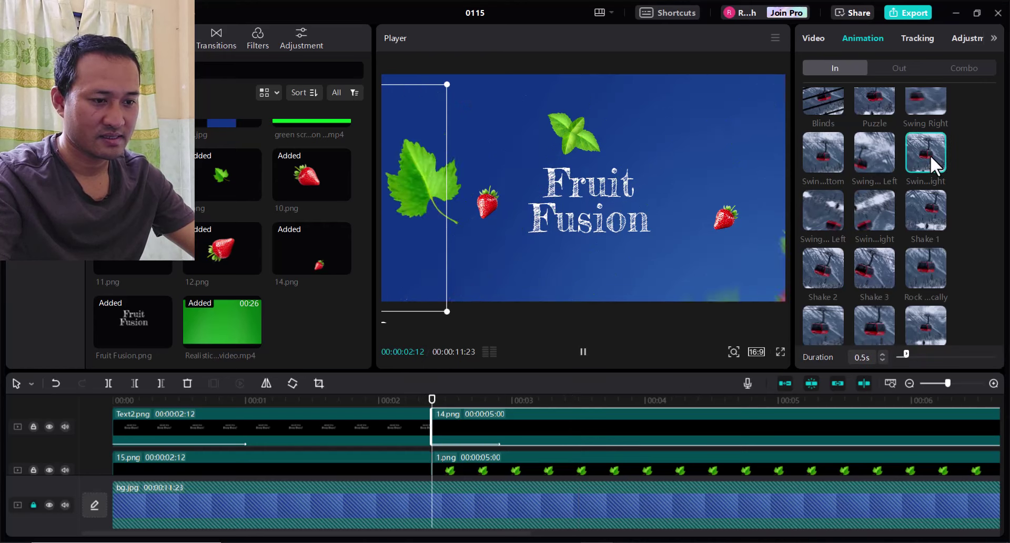
pyautogui.click(883, 354)
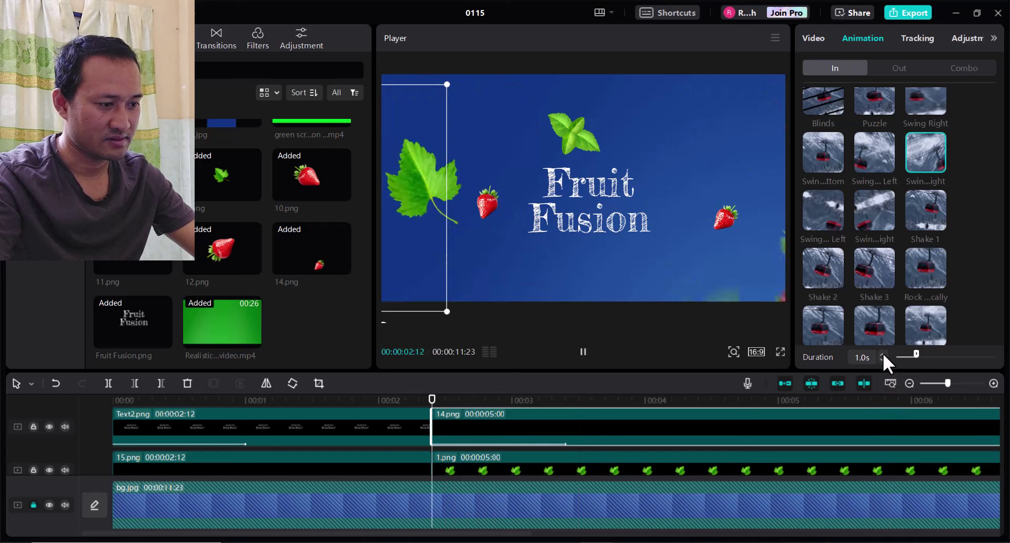
pyautogui.click(883, 353)
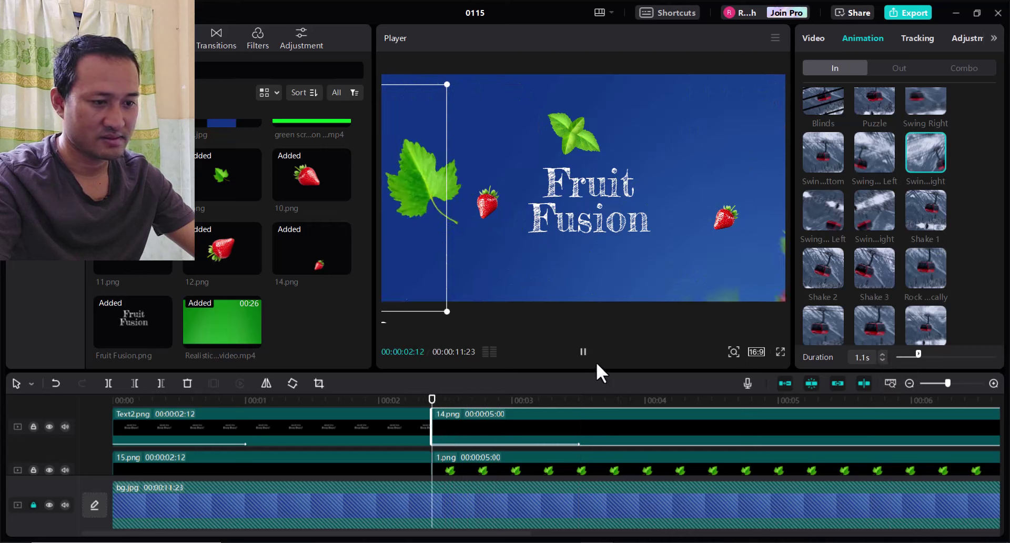
pyautogui.scroll(2, 599, 416)
pyautogui.scroll(1, 579, 429)
# Step: Give the 14.png clip beside Berry Fusion a Shake 3 entrance of about one second
pyautogui.click(562, 447)
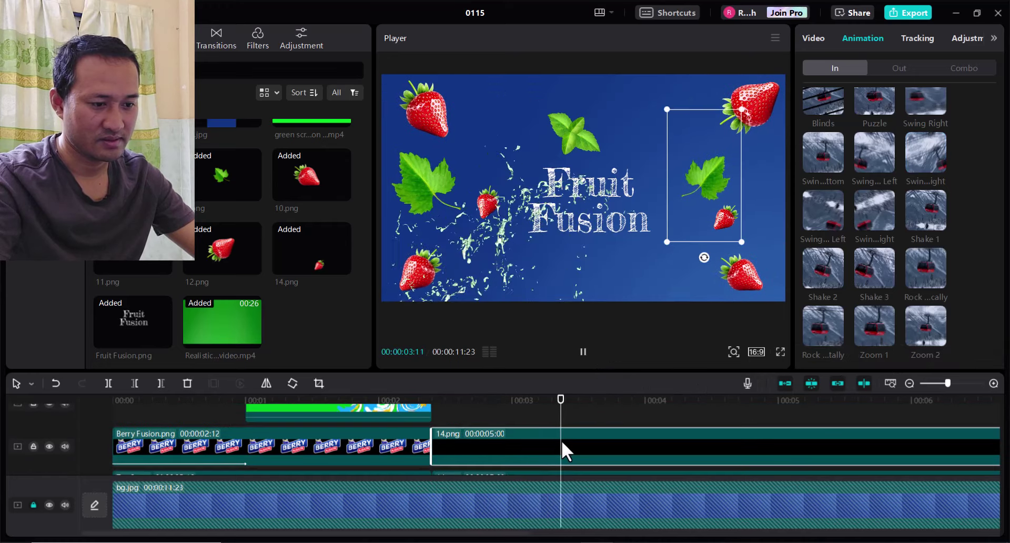
pyautogui.press('space')
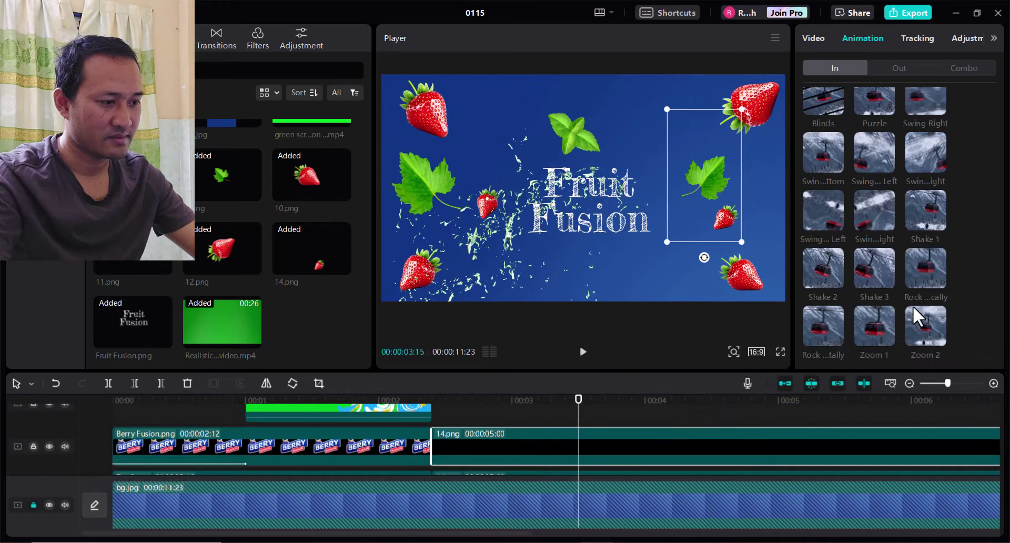
pyautogui.click(873, 276)
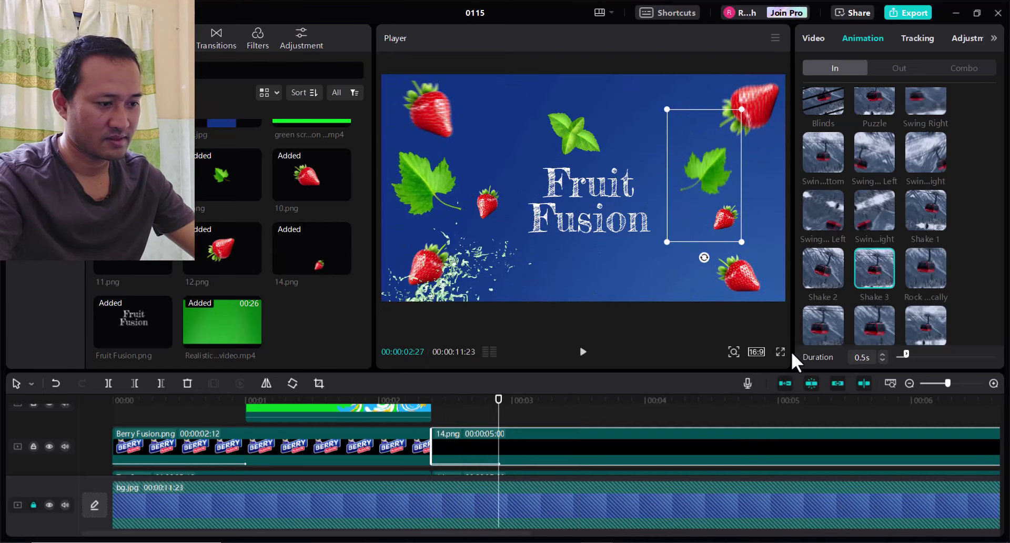
pyautogui.click(882, 354)
pyautogui.click(883, 354)
pyautogui.click(882, 354)
pyautogui.click(882, 353)
pyautogui.click(883, 353)
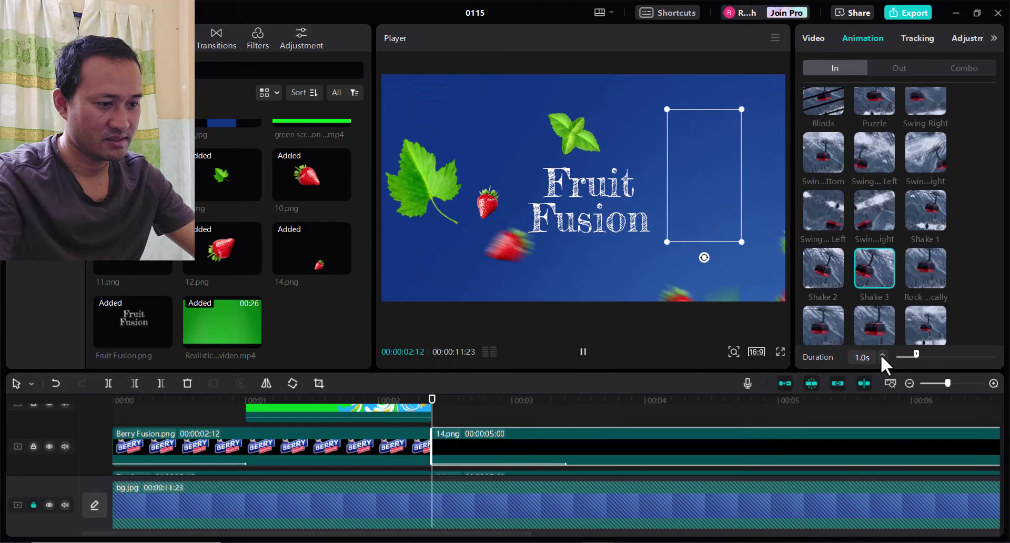
pyautogui.scroll(1, 530, 429)
pyautogui.scroll(1, 531, 431)
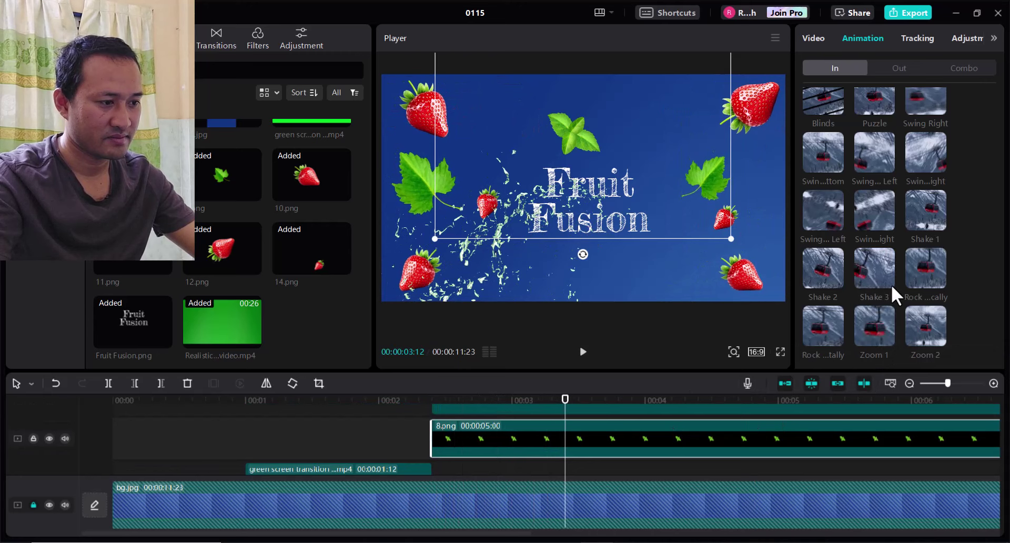
# Step: Give the 8.png clip a Zoom 1 entrance lasting 1.0s
pyautogui.click(883, 326)
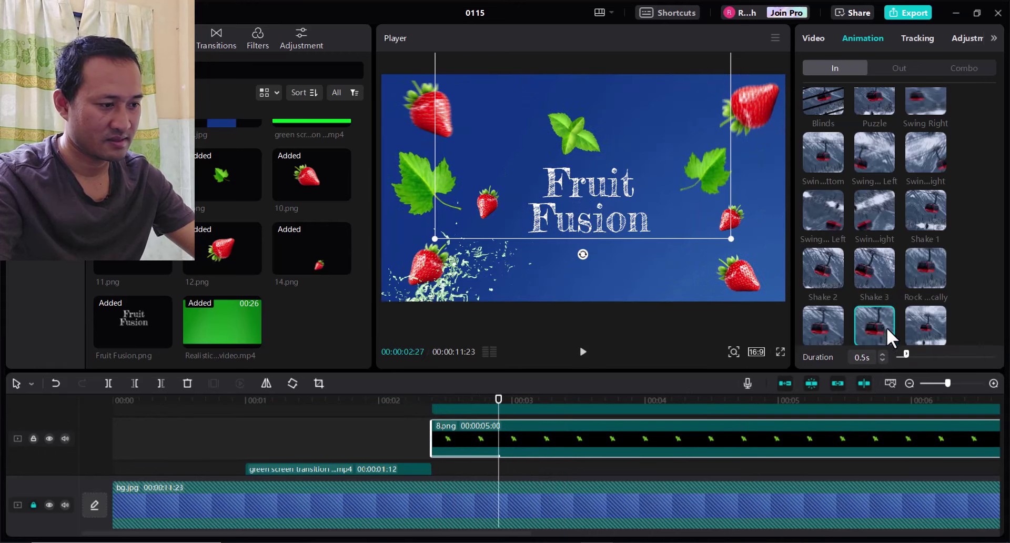
pyautogui.click(883, 354)
pyautogui.click(883, 354)
pyautogui.click(883, 353)
pyautogui.click(883, 352)
pyautogui.click(883, 353)
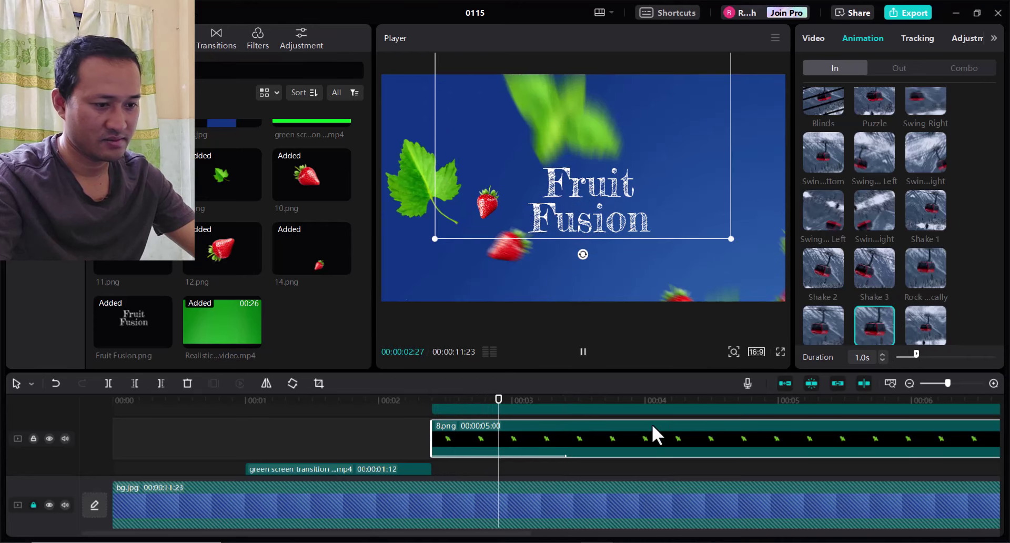
pyautogui.scroll(3, 579, 437)
pyautogui.scroll(-2, 542, 453)
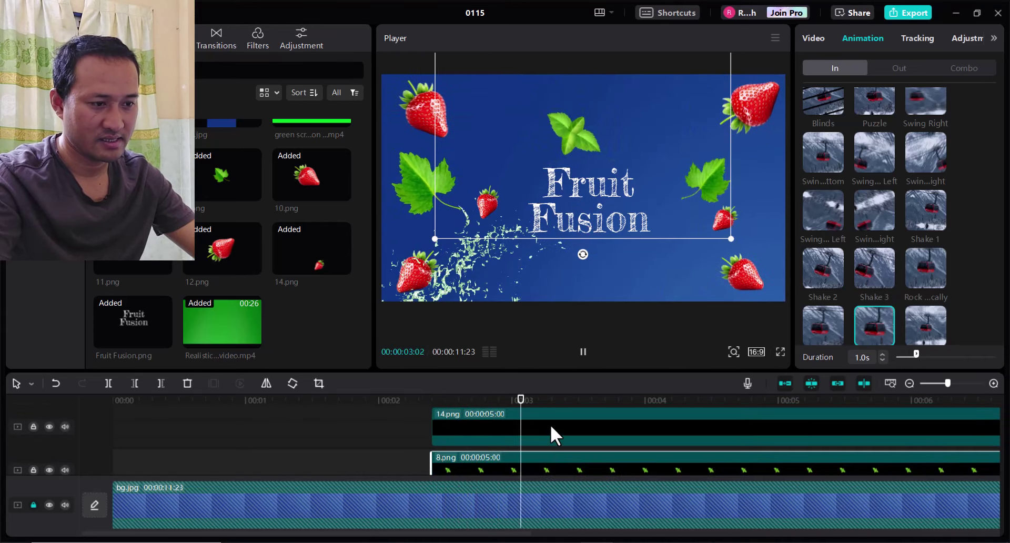
# Step: Give the 14.png clip above 8.png a Swing Right entrance lasting 1.1s
pyautogui.click(551, 424)
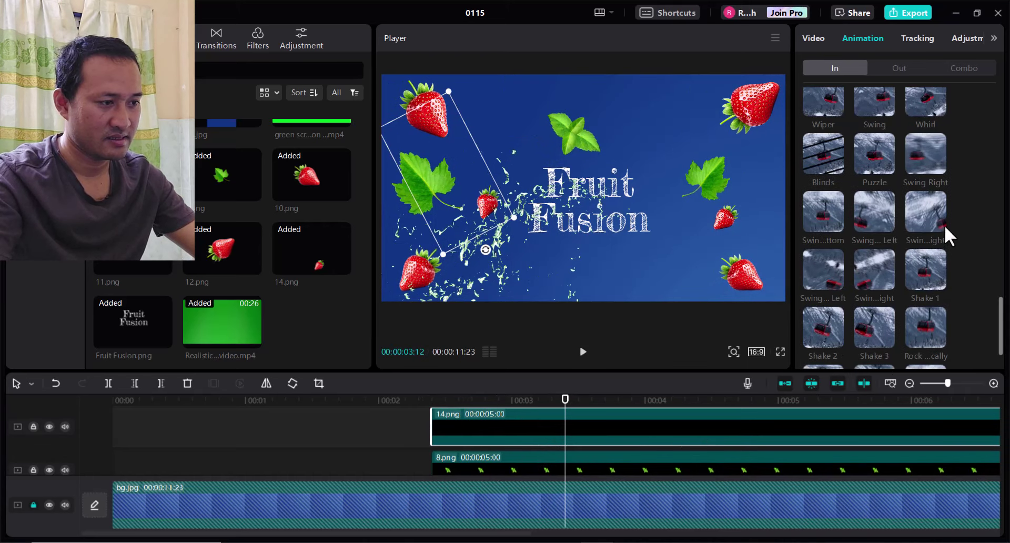
pyautogui.scroll(2, 933, 172)
pyautogui.click(936, 154)
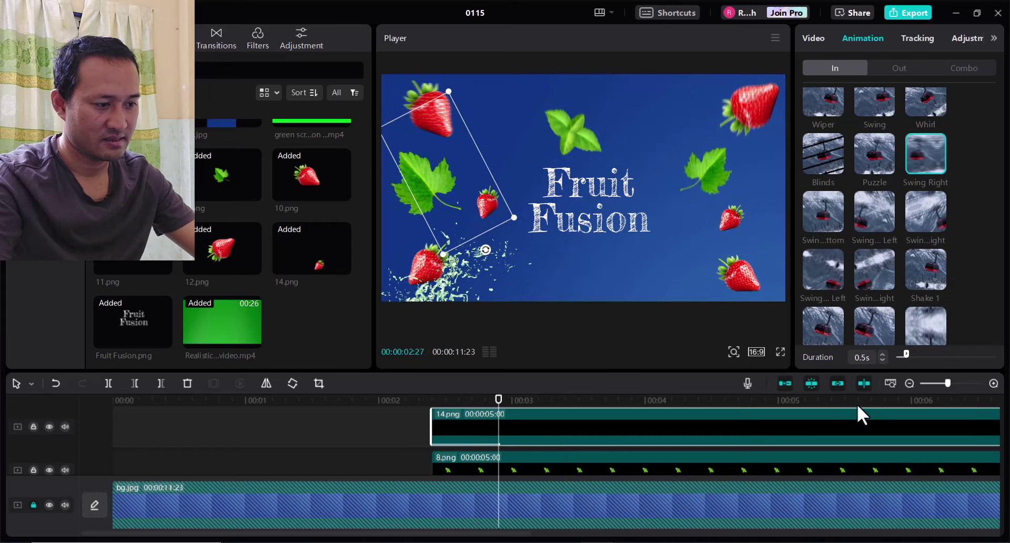
pyautogui.click(882, 354)
pyautogui.click(883, 353)
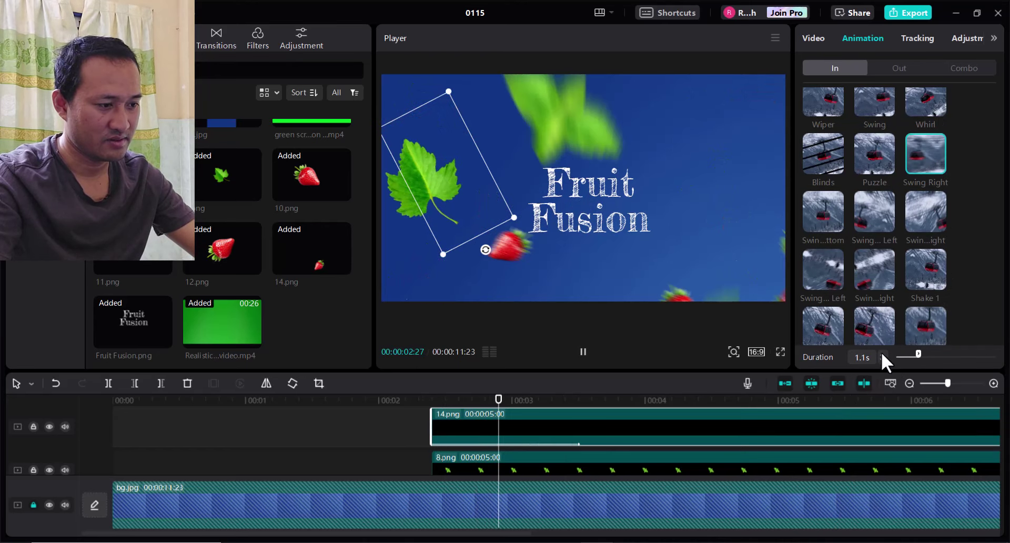
pyautogui.scroll(2, 587, 458)
# Step: Give the Fruit Fusion title clip a Zoom 2 entrance lasting 1.0s
pyautogui.click(550, 428)
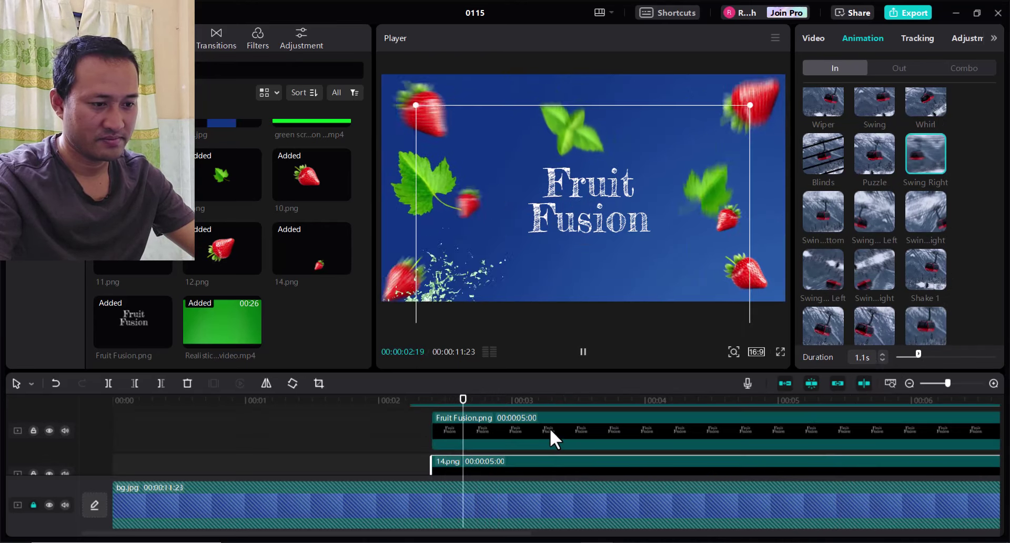
pyautogui.scroll(-1, 870, 322)
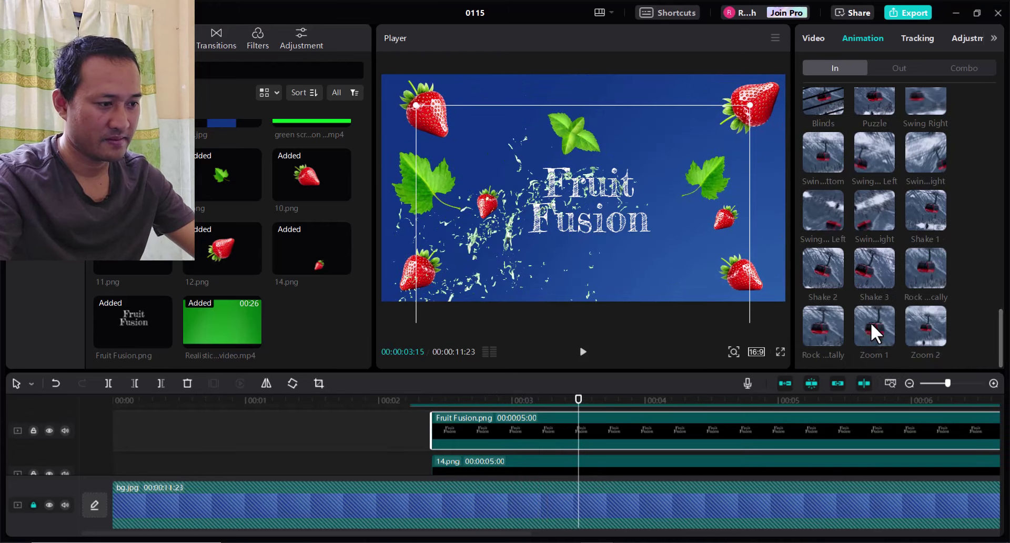
pyautogui.click(925, 323)
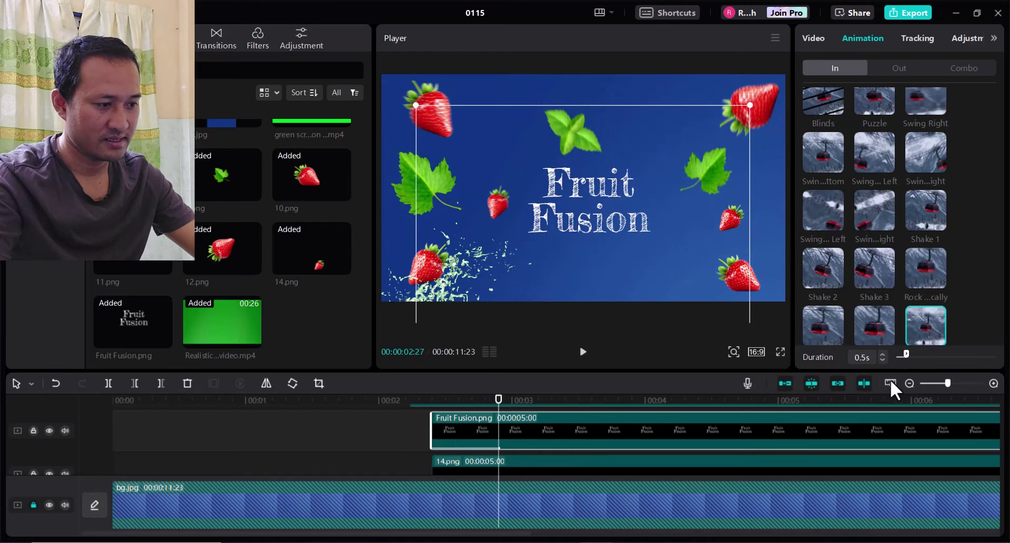
pyautogui.click(882, 353)
pyautogui.click(883, 353)
pyautogui.click(883, 353)
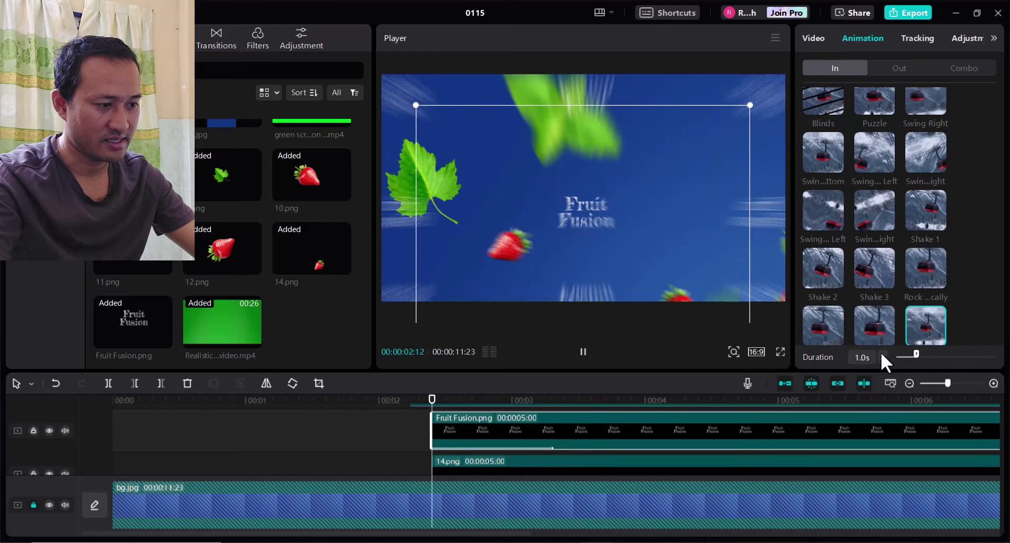
pyautogui.scroll(2, 621, 437)
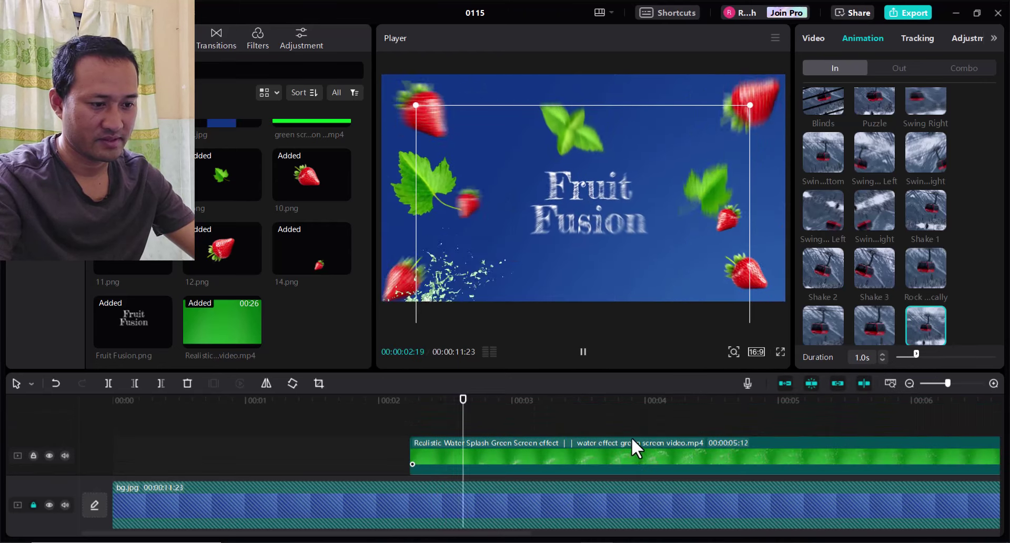
pyautogui.scroll(3, 627, 442)
# Step: Replay the finished Fruit Fusion scene and switch to full-screen preview
pyautogui.press('space')
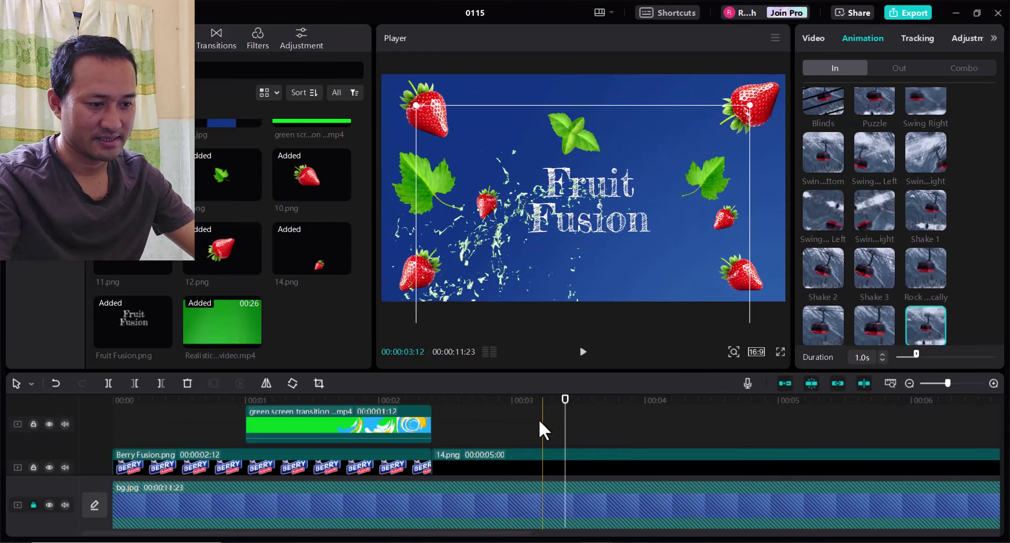
pyautogui.scroll(3, 526, 437)
pyautogui.press('space')
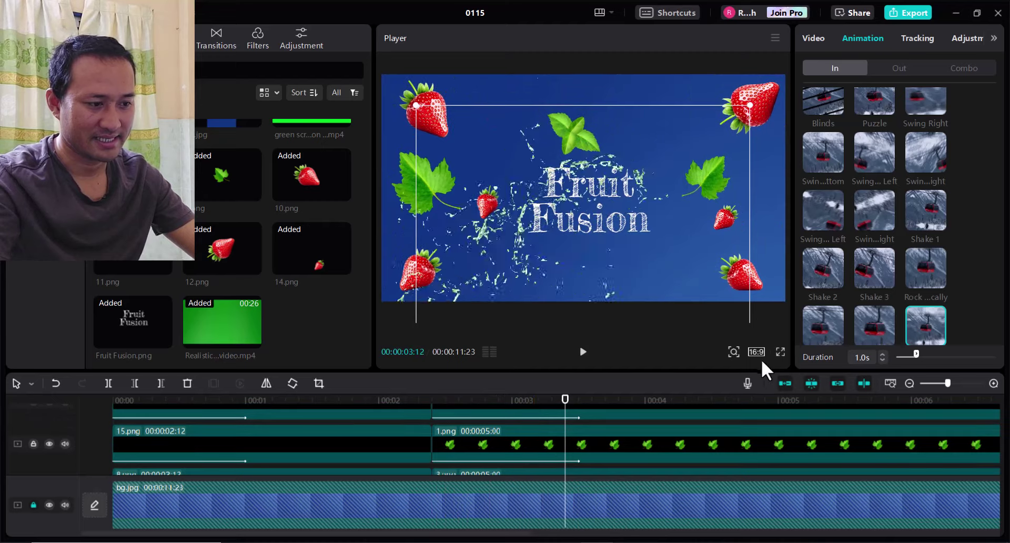
pyautogui.click(780, 352)
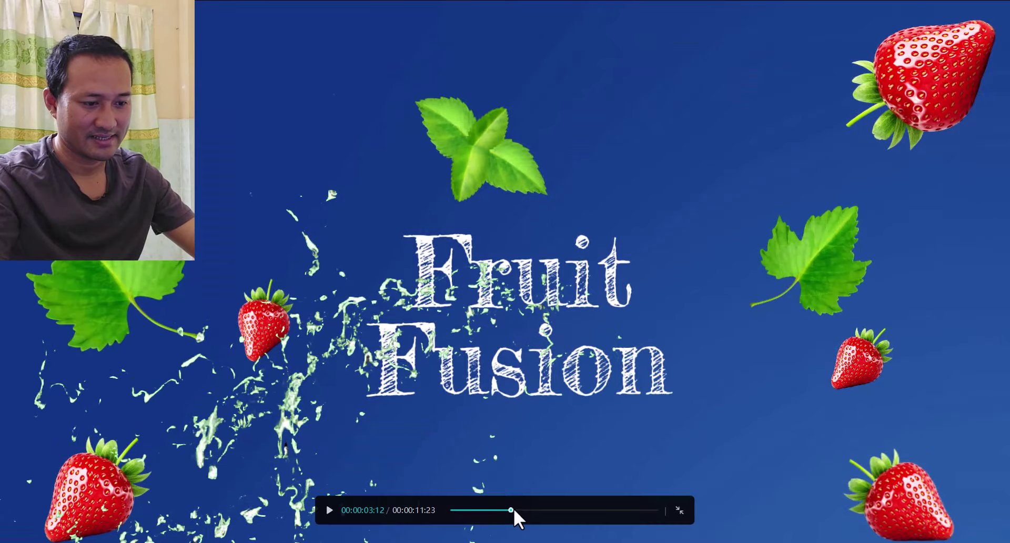
# Step: Rewind and play the full-screen preview, then pause it and exit full screen
pyautogui.moveTo(514, 507); pyautogui.dragTo(451, 509)
pyautogui.click(330, 510)
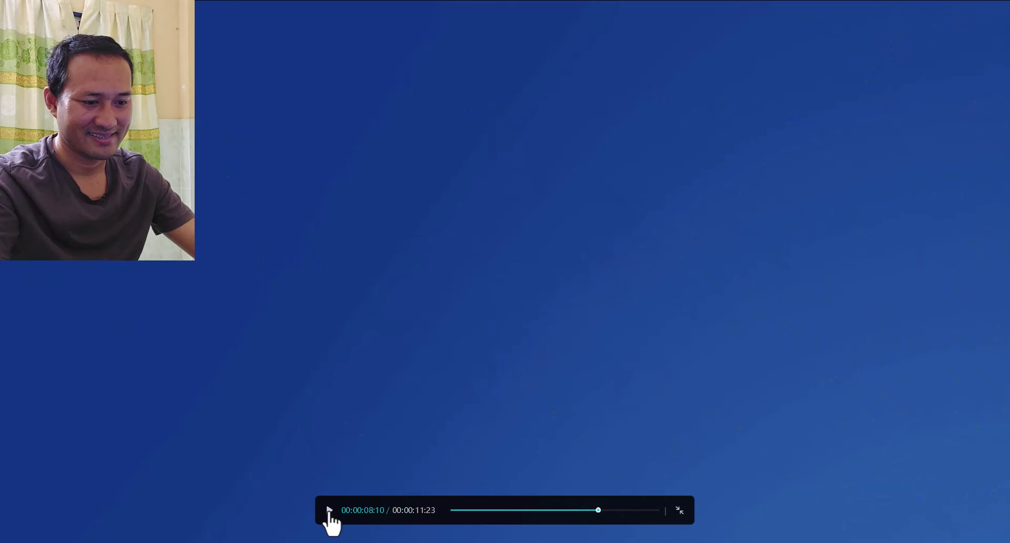
pyautogui.click(330, 513)
pyautogui.press('Escape')
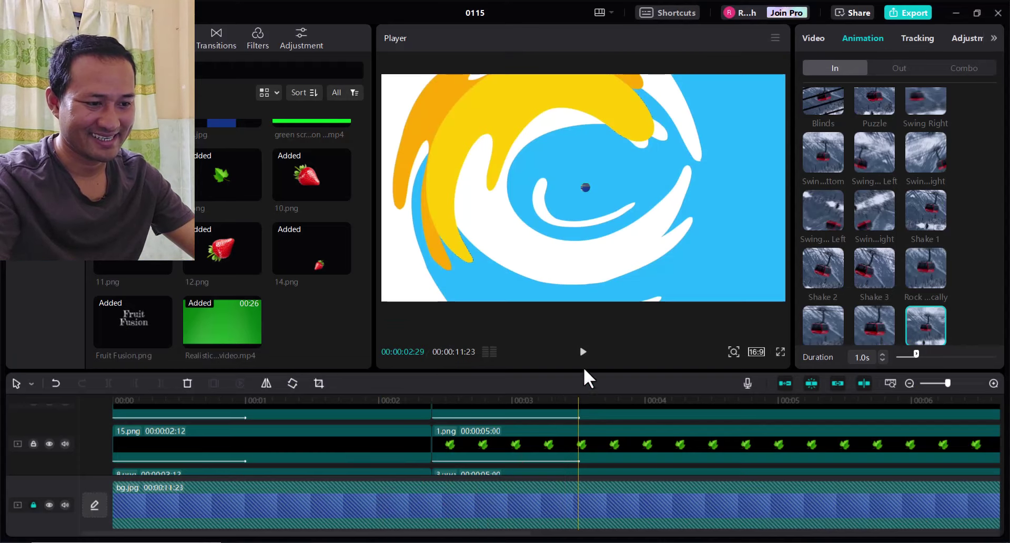
pyautogui.click(299, 401)
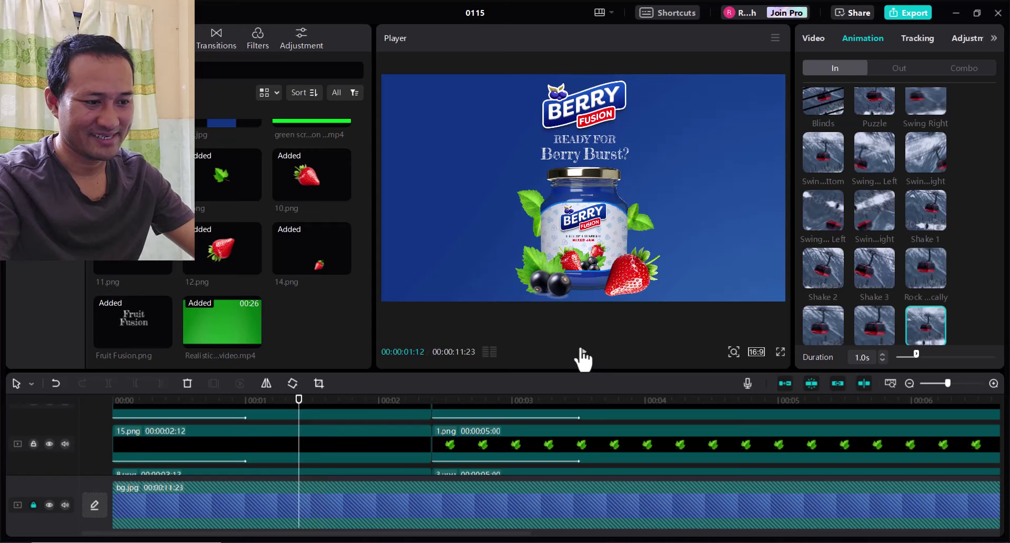
pyautogui.click(583, 351)
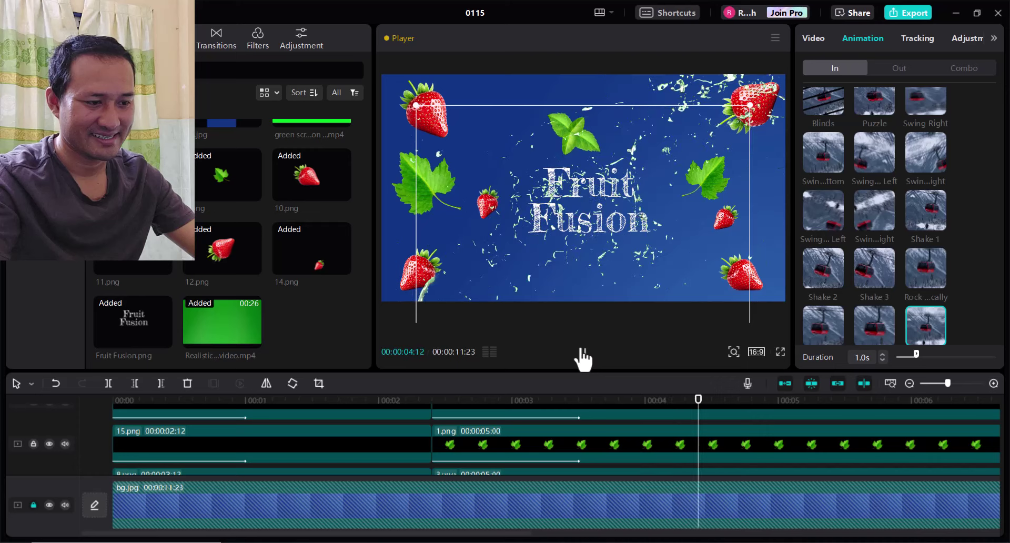
pyautogui.click(582, 352)
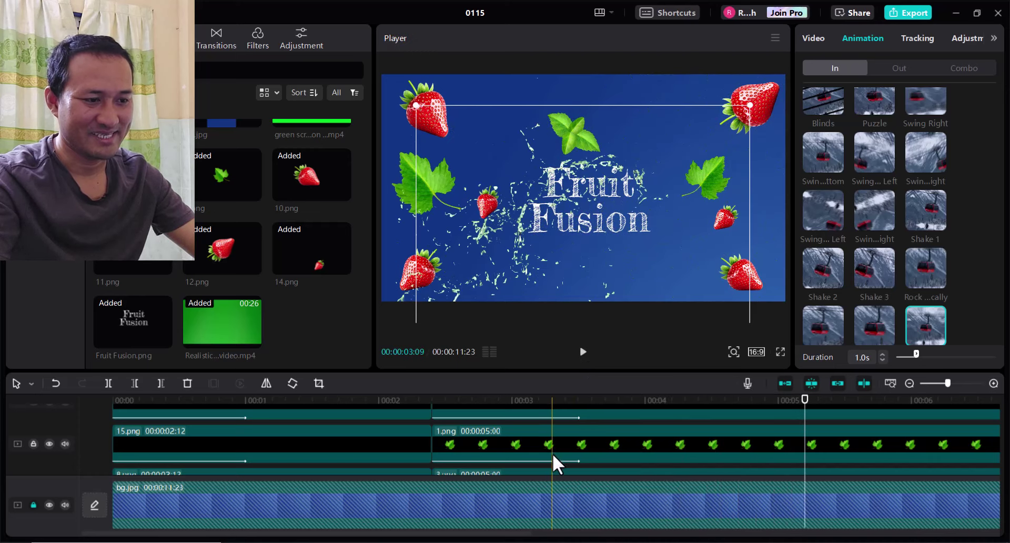
pyautogui.scroll(-3, 553, 454)
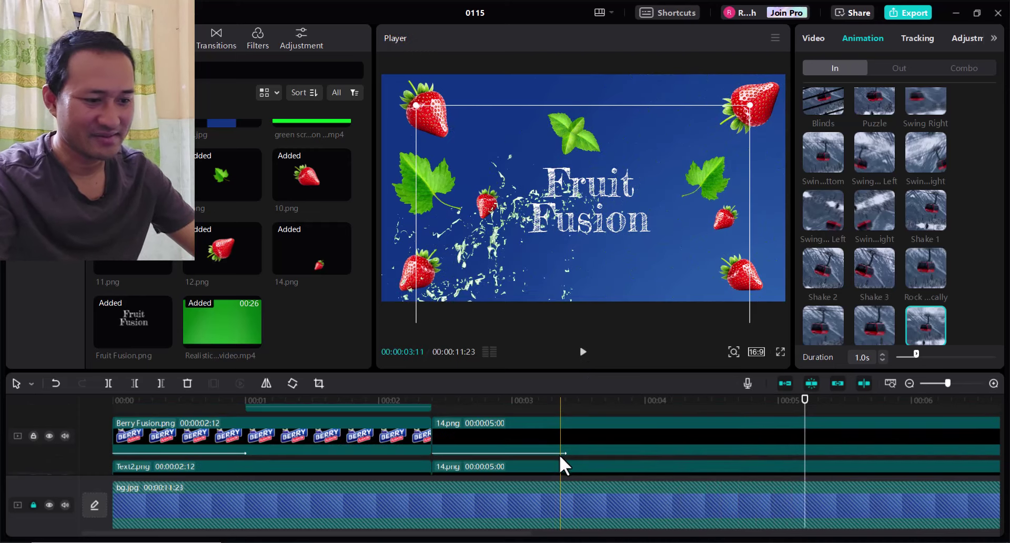
pyautogui.scroll(-2, 560, 453)
pyautogui.scroll(-1, 563, 449)
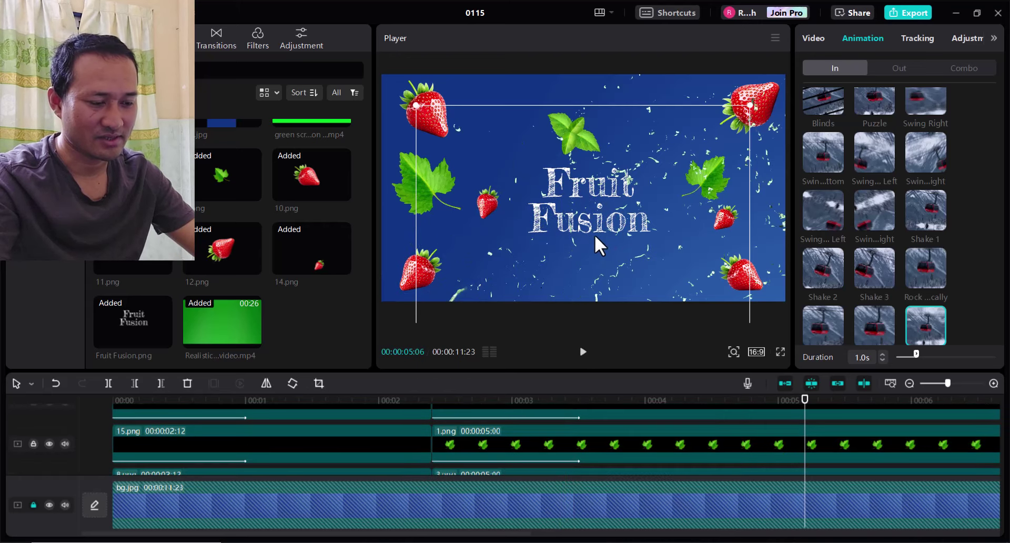
pyautogui.scroll(2, 570, 447)
pyautogui.scroll(2, 567, 444)
pyautogui.scroll(2, 567, 443)
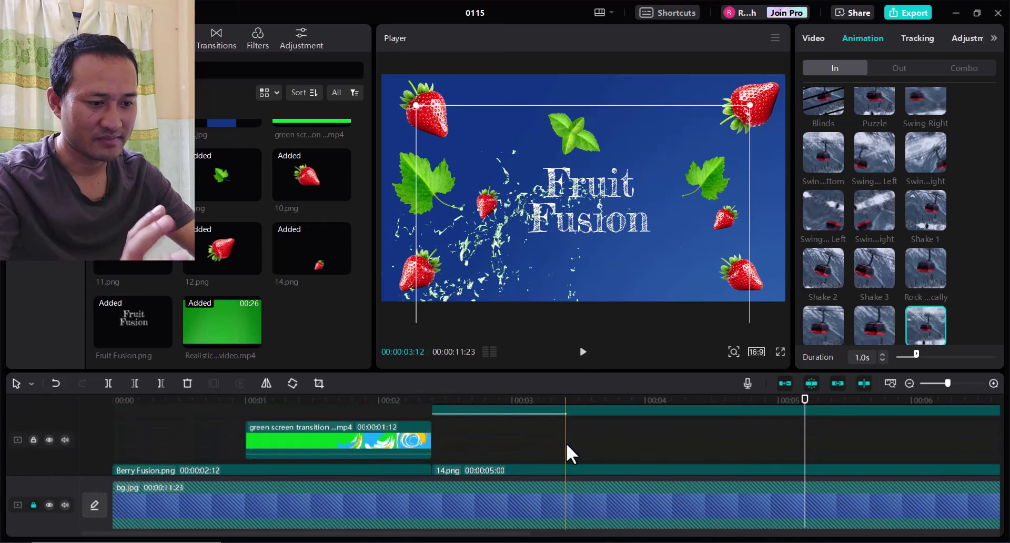
pyautogui.scroll(-2, 566, 443)
pyautogui.scroll(-2, 567, 443)
pyautogui.scroll(2, 570, 443)
pyautogui.scroll(2, 570, 442)
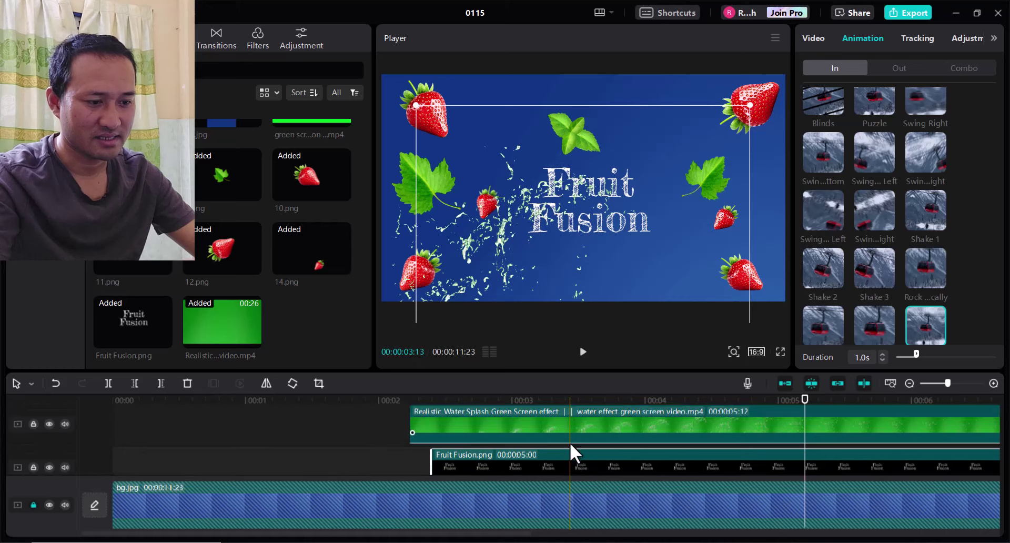
pyautogui.scroll(-2, 560, 447)
# Step: Keyframe the Fruit Fusion title's scale from 100% at 00:00:03:13 to 110% near five seconds
pyautogui.moveTo(575, 396); pyautogui.dragTo(570, 399)
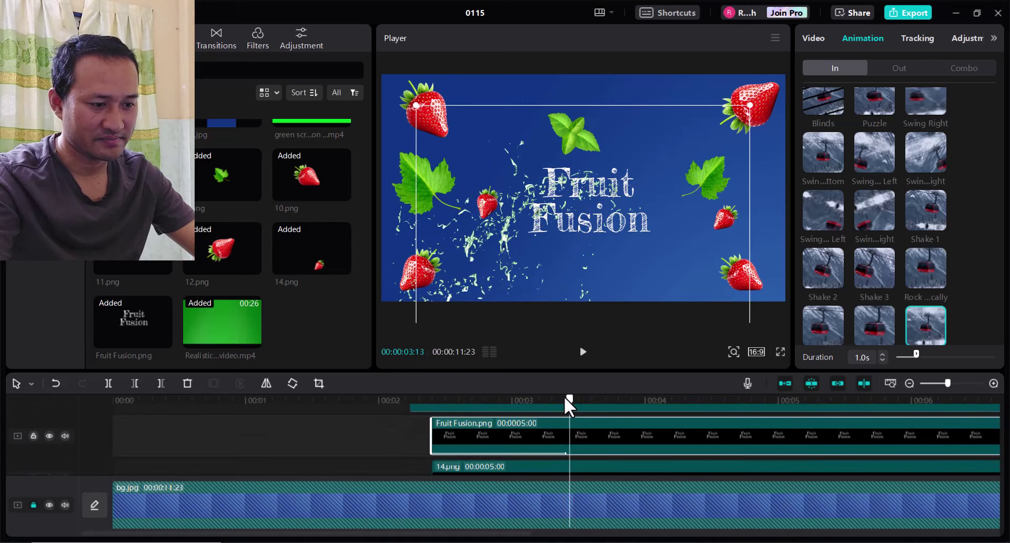
pyautogui.click(810, 36)
pyautogui.click(831, 68)
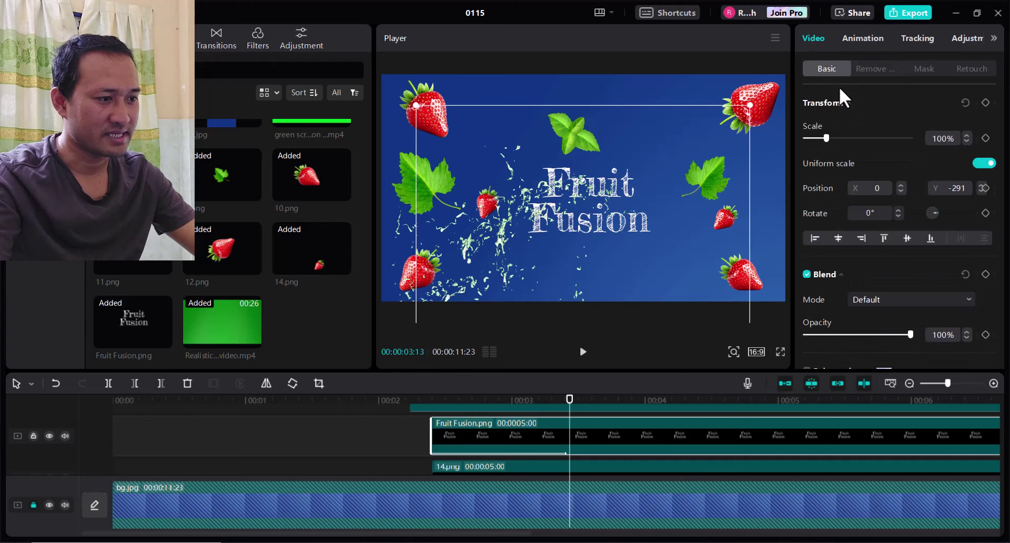
pyautogui.click(986, 138)
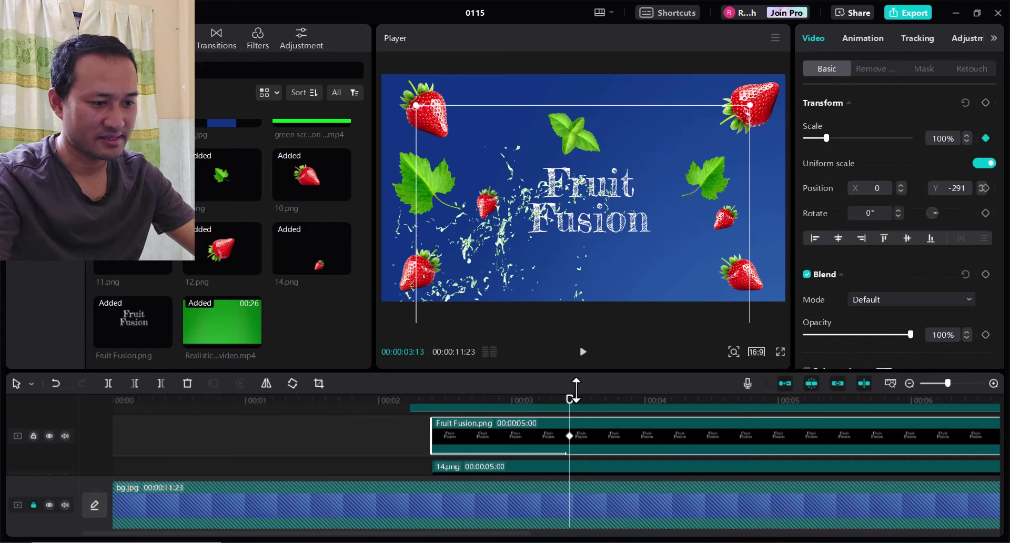
pyautogui.moveTo(571, 399); pyautogui.dragTo(654, 400)
pyautogui.click(799, 410)
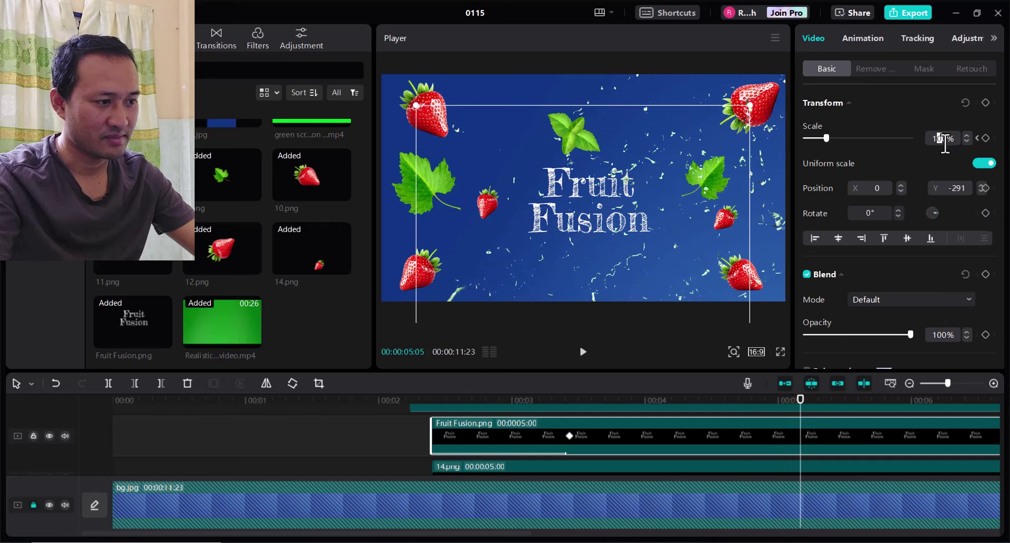
pyautogui.moveTo(940, 140); pyautogui.dragTo(948, 142)
pyautogui.write('110')
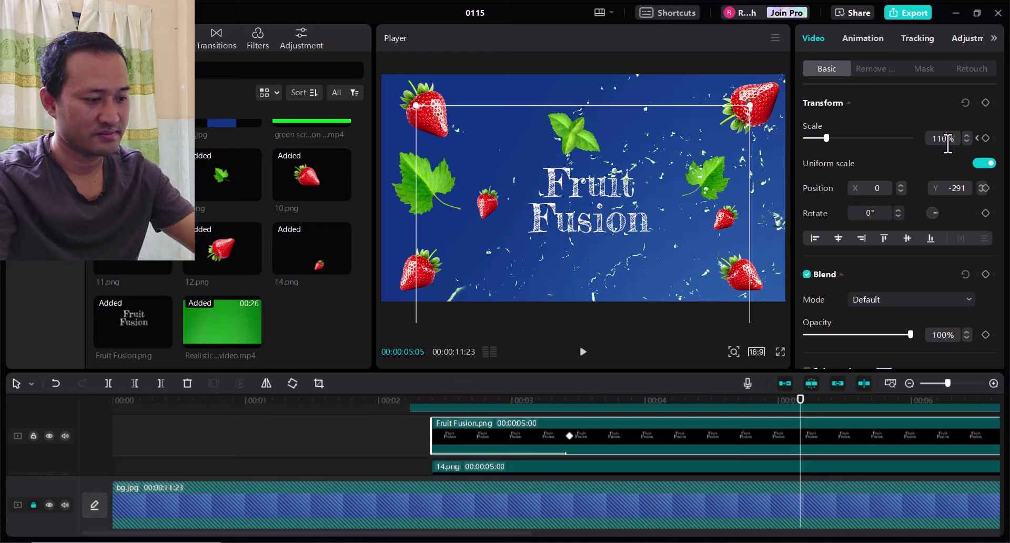
pyautogui.press('Return')
# Step: Play back the title zoom from 00:00:03:13 to check it
pyautogui.click(559, 398)
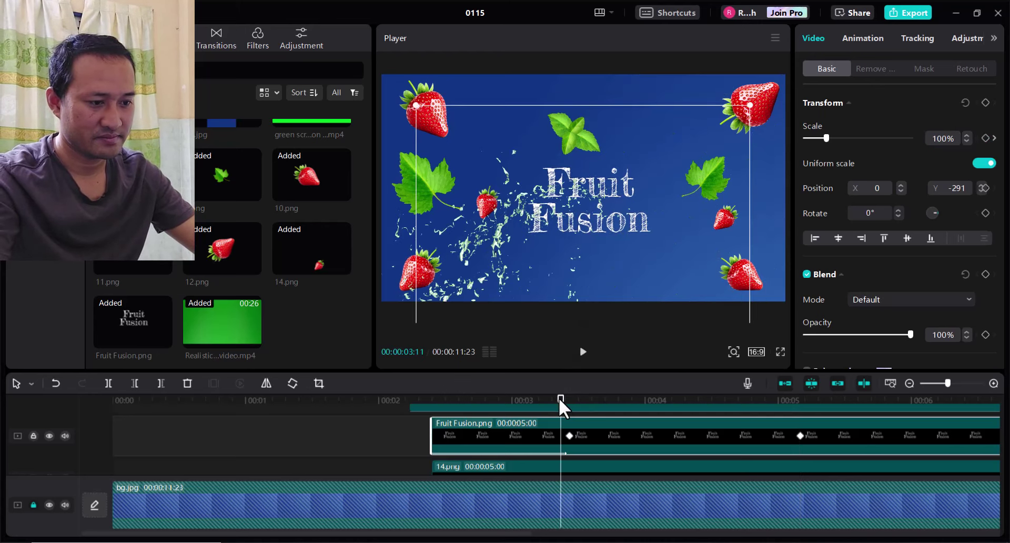
pyautogui.press('space')
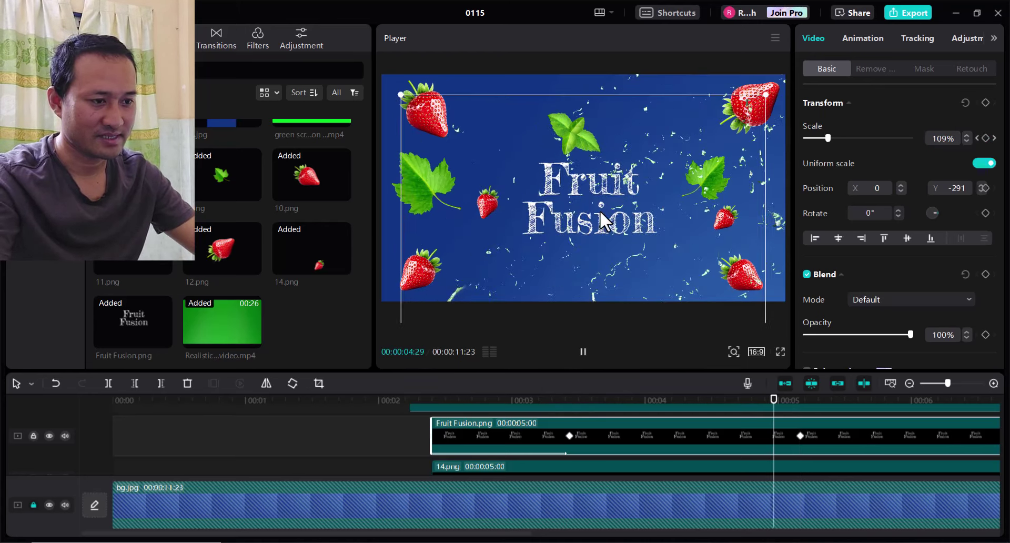
pyautogui.press('space')
pyautogui.press('space')
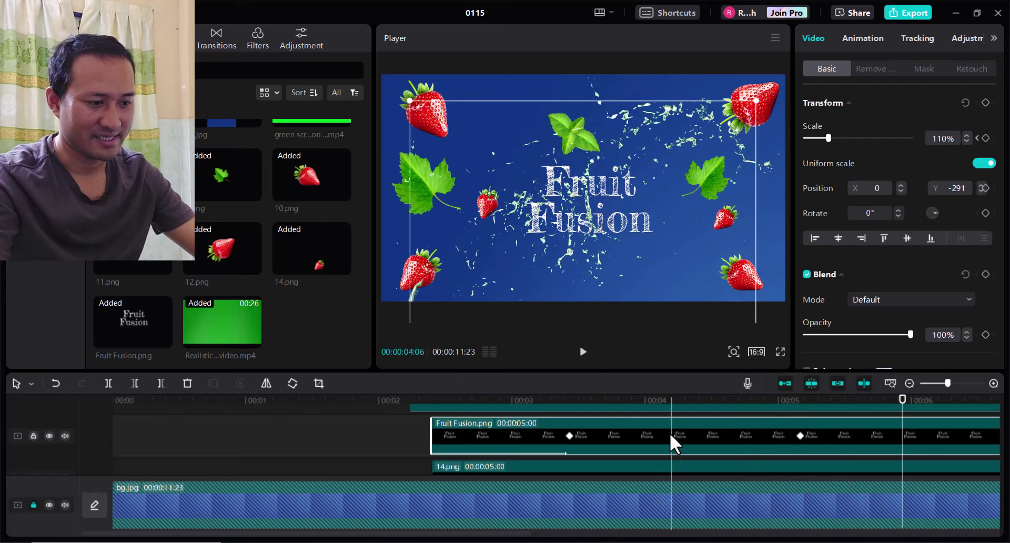
pyautogui.click(568, 400)
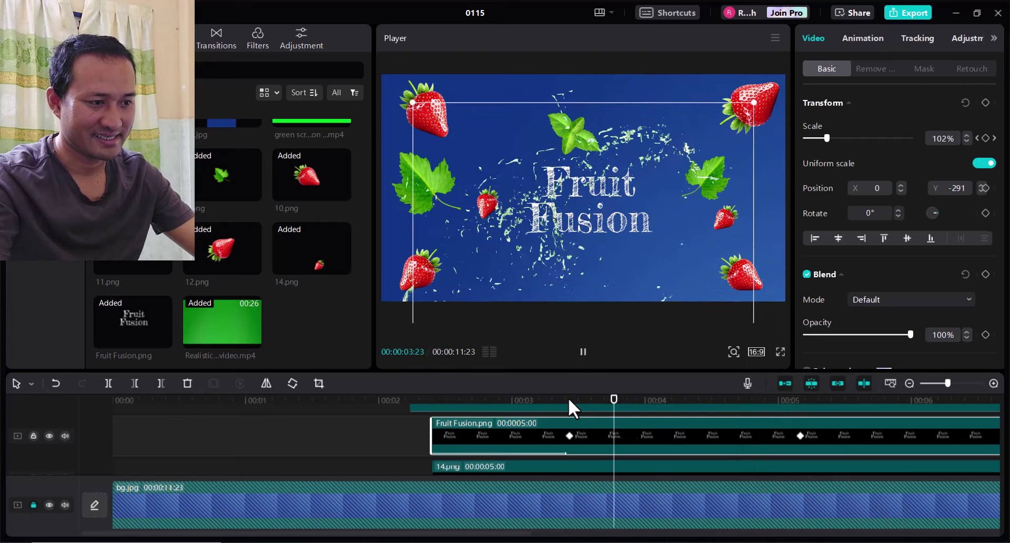
pyautogui.press('space')
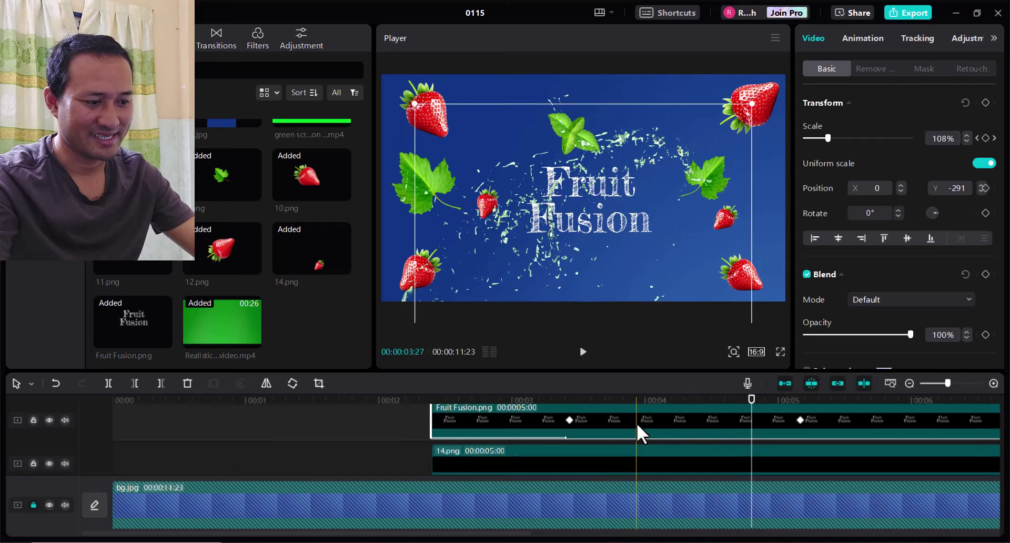
pyautogui.scroll(-2, 640, 429)
pyautogui.scroll(-2, 666, 451)
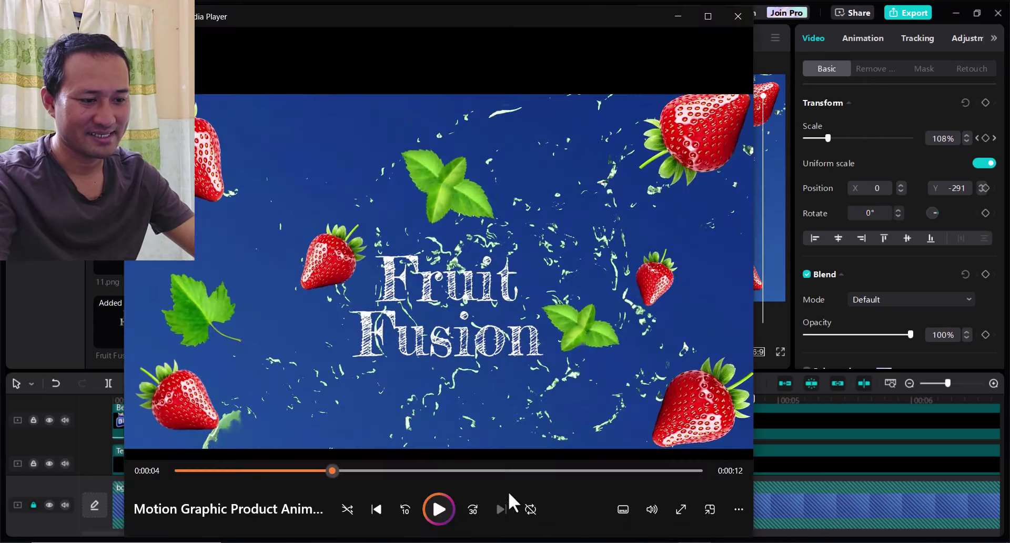
# Step: Play the rendered reference video on to the Berry Love scene, pause, and minimize Media Player
pyautogui.click(435, 502)
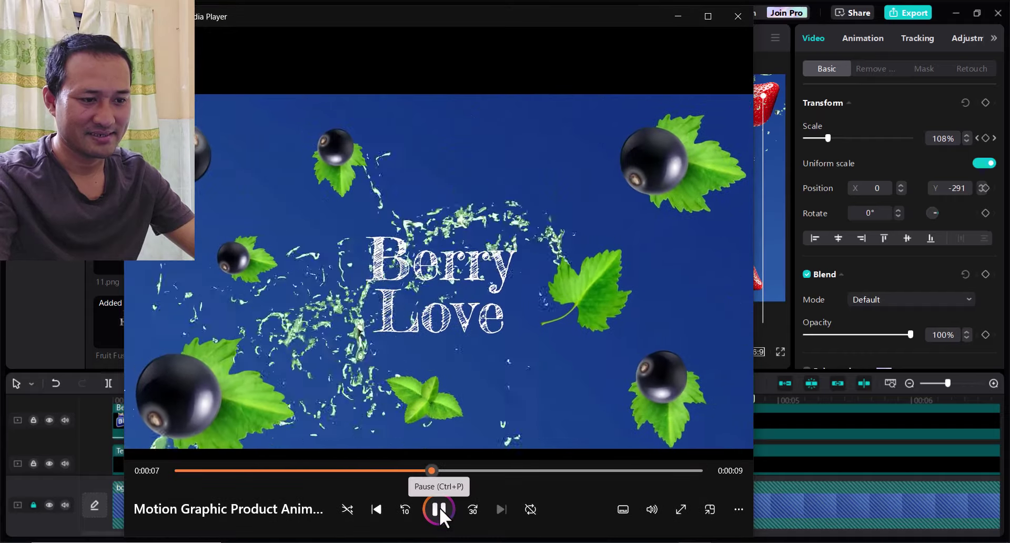
pyautogui.click(439, 508)
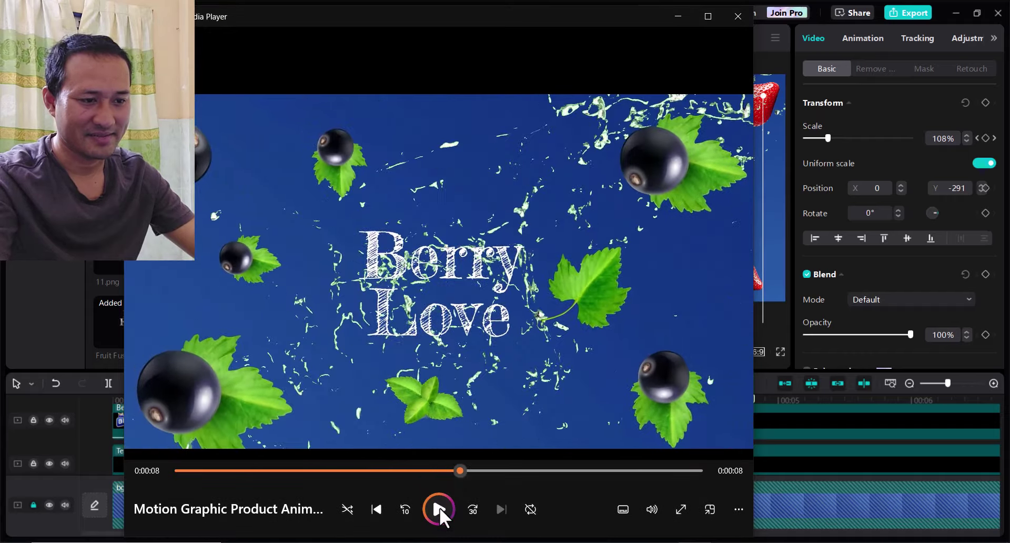
pyautogui.click(687, 11)
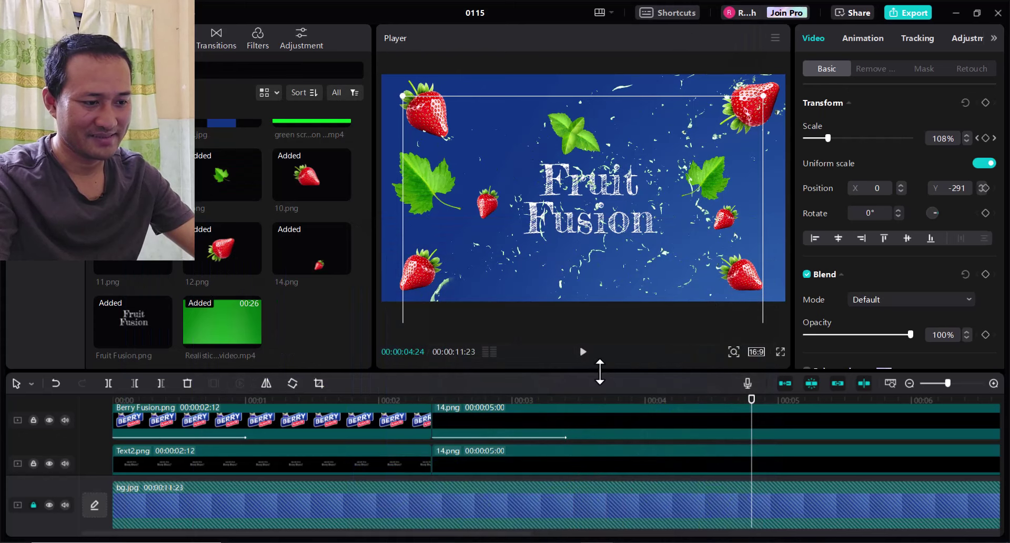
# Step: Raise the player/timeline divider and scroll through all the scene clip tracks
pyautogui.moveTo(600, 372); pyautogui.dragTo(606, 268)
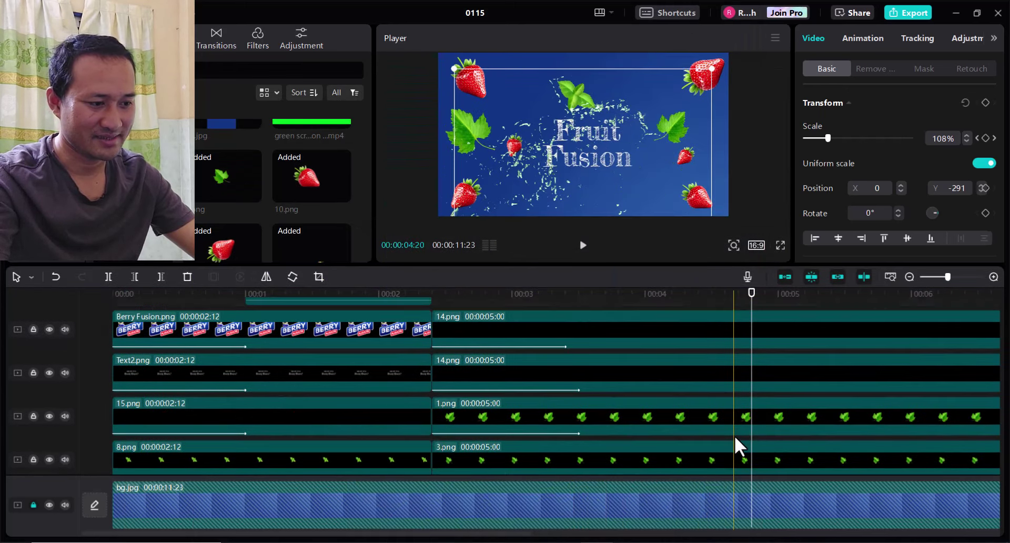
pyautogui.scroll(2, 734, 435)
pyautogui.scroll(2, 735, 435)
pyautogui.scroll(2, 735, 435)
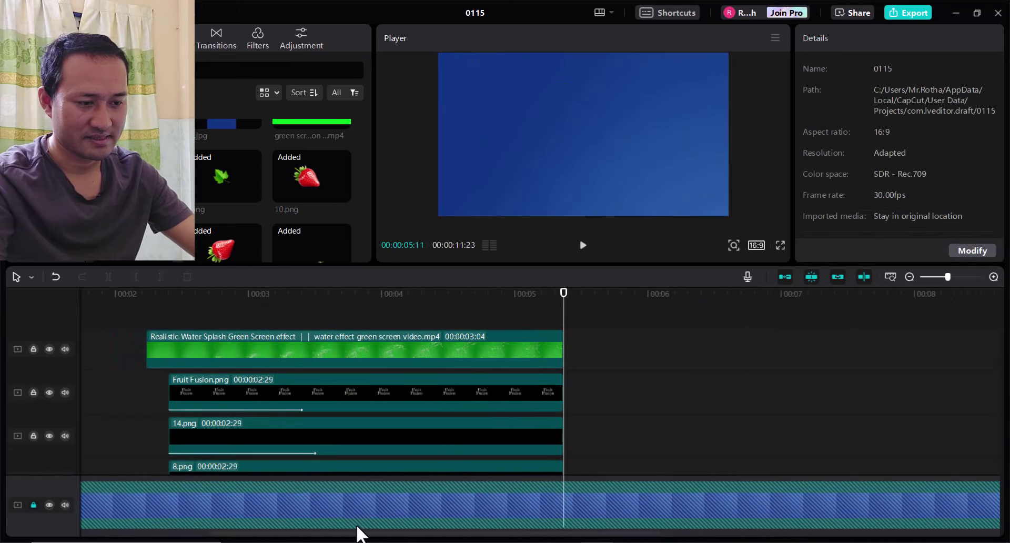
pyautogui.scroll(-2, 617, 415)
pyautogui.scroll(-2, 620, 400)
pyautogui.scroll(-2, 610, 463)
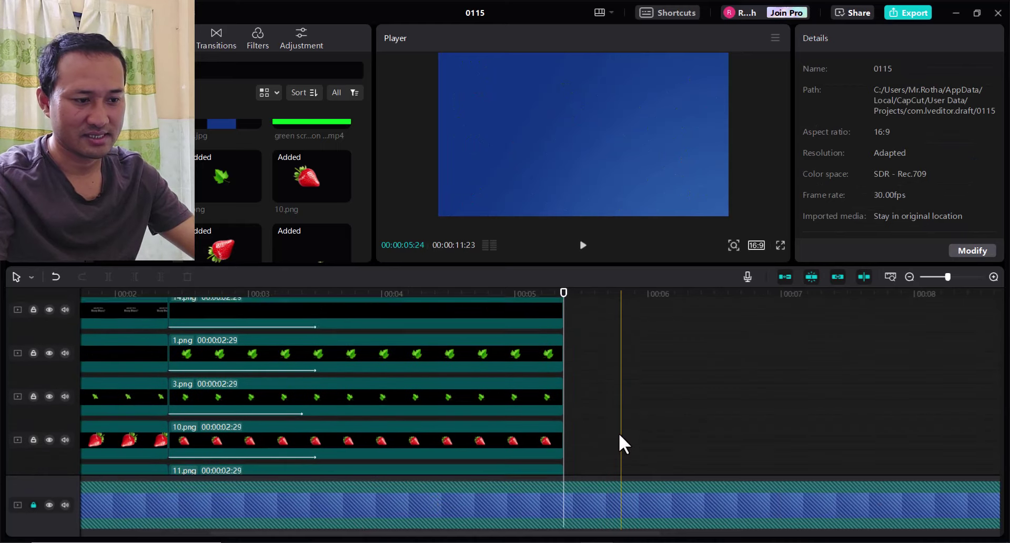
pyautogui.scroll(-2, 626, 431)
pyautogui.scroll(-2, 633, 418)
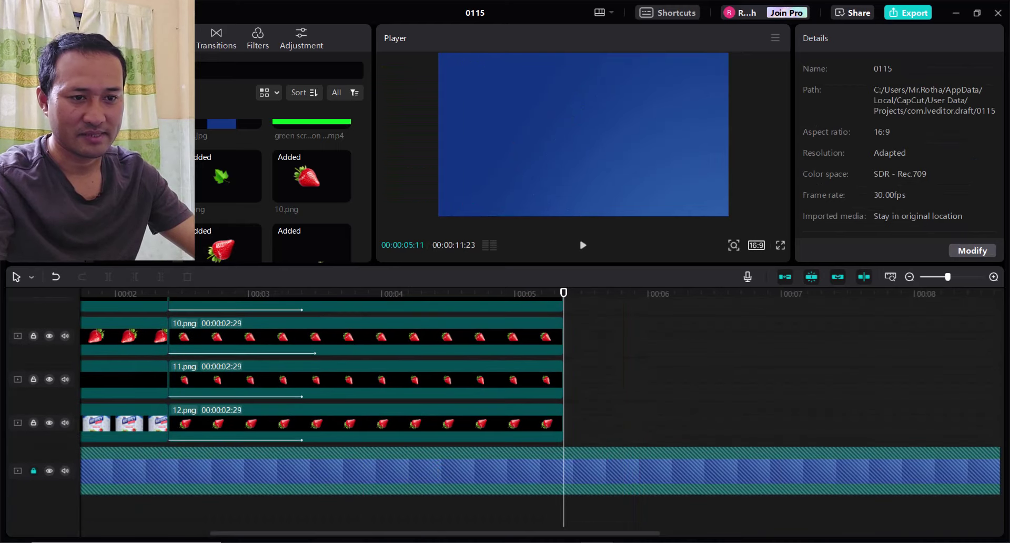
# Step: Import 13.png into the project
pyautogui.hotkey('ctrl', 'i')
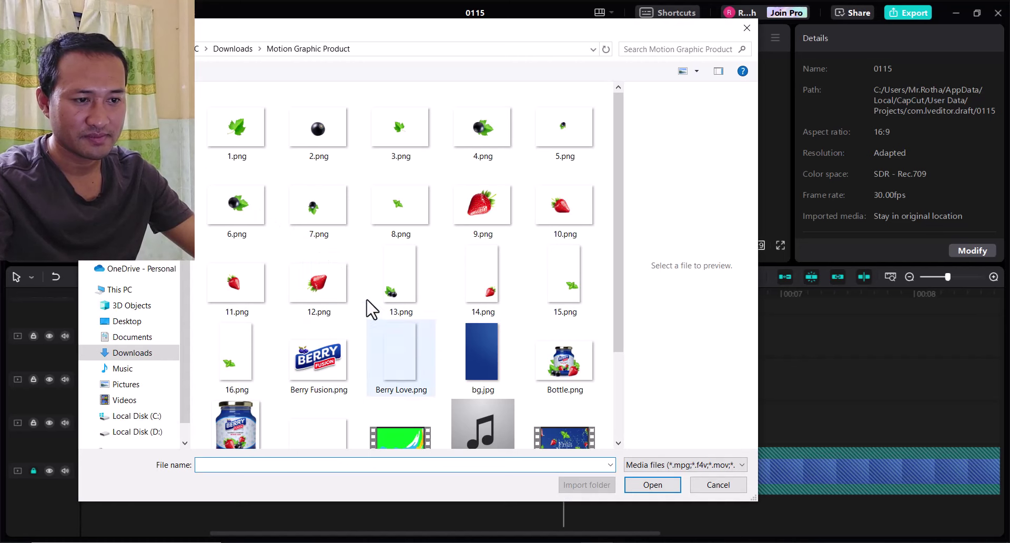
pyautogui.click(326, 143)
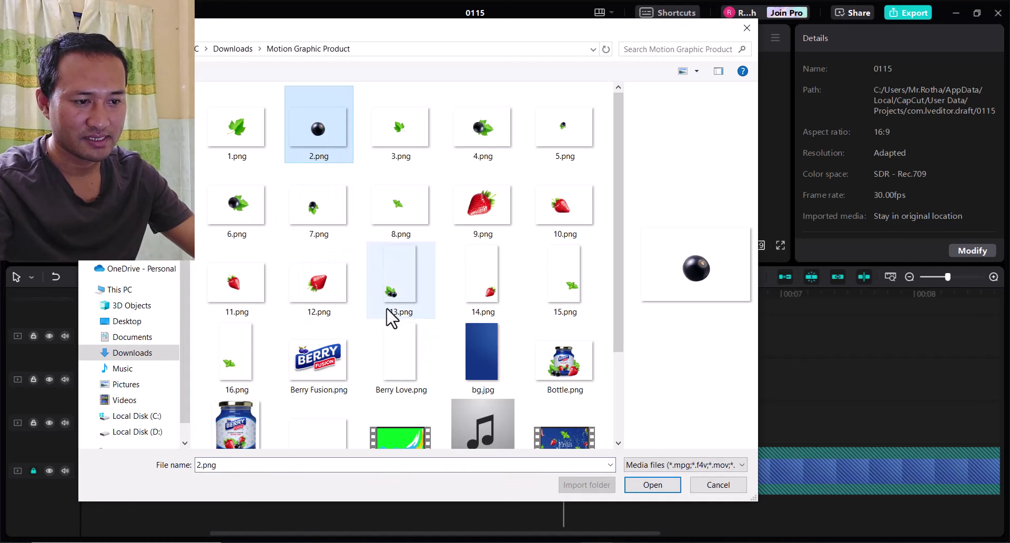
pyautogui.doubleClick(404, 301)
pyautogui.scroll(-2, 643, 355)
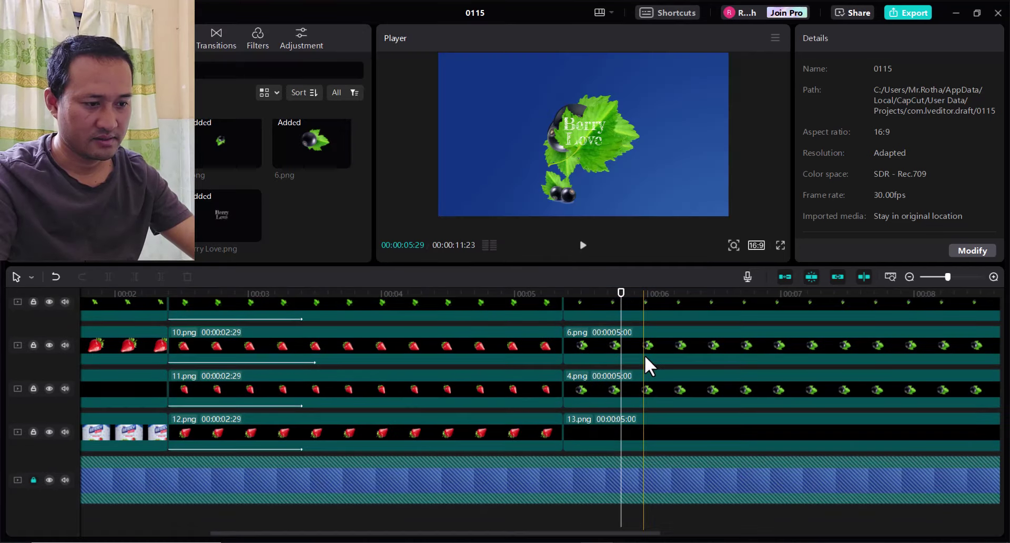
# Step: Move 13.png to the left and the 4.png currant beside the Berry Love text
pyautogui.click(654, 428)
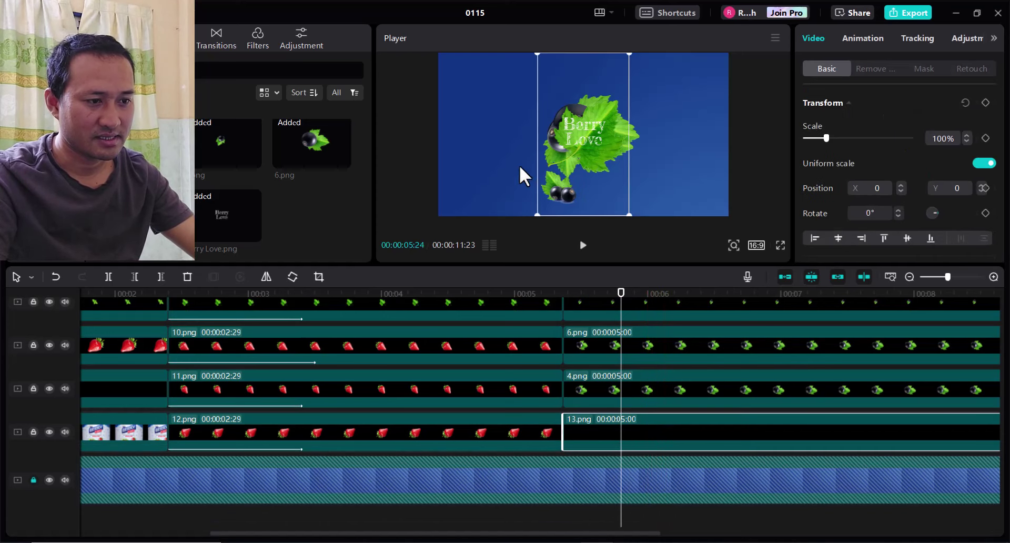
pyautogui.moveTo(520, 165); pyautogui.dragTo(477, 163)
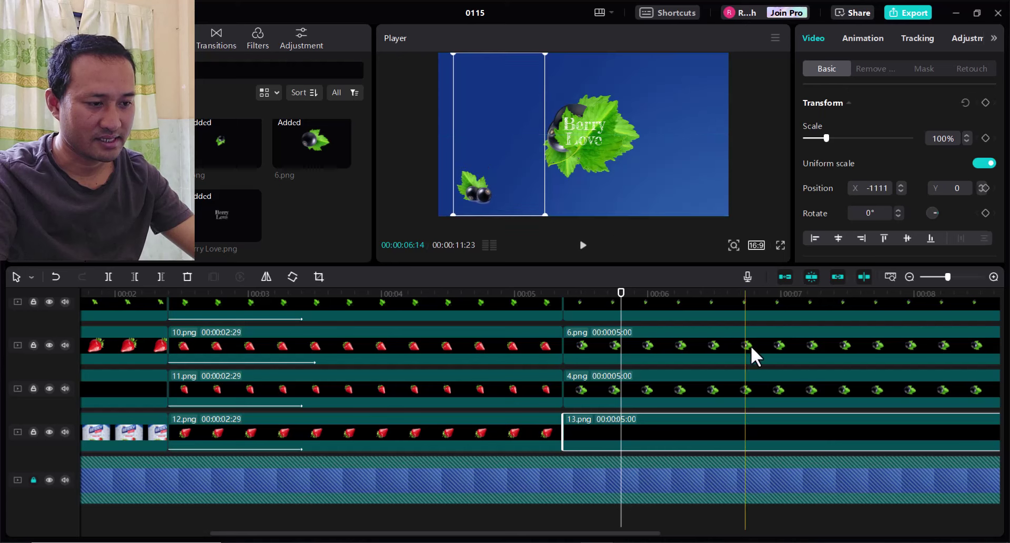
pyautogui.click(667, 388)
pyautogui.moveTo(583, 213); pyautogui.dragTo(632, 152)
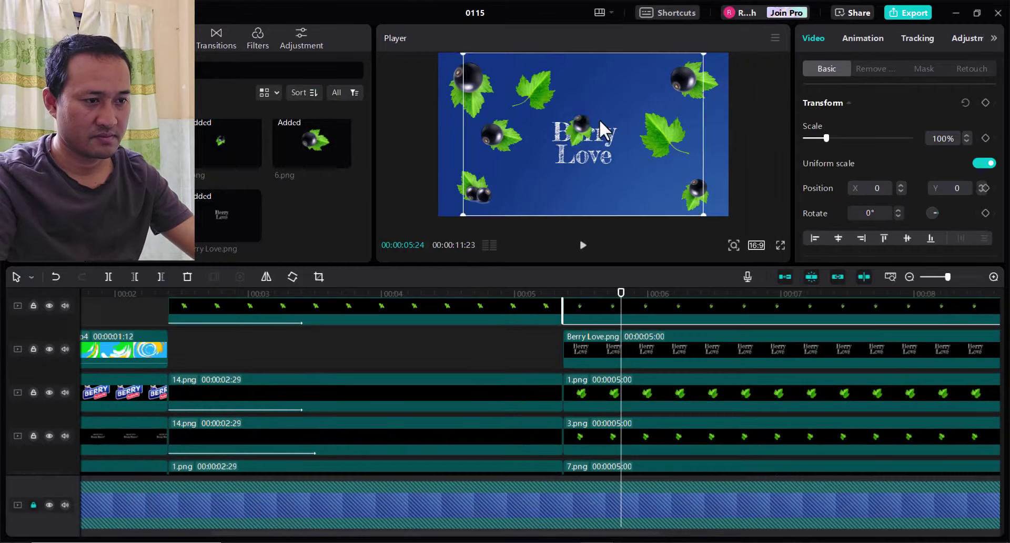
pyautogui.click(630, 164)
pyautogui.click(617, 305)
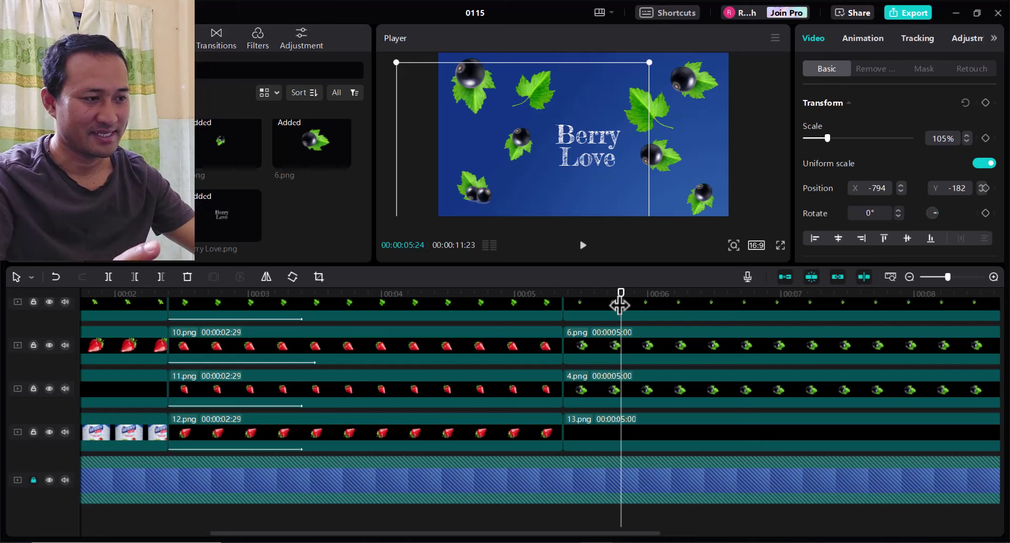
# Step: Give 13.png a Swing entrance animation
pyautogui.click(861, 39)
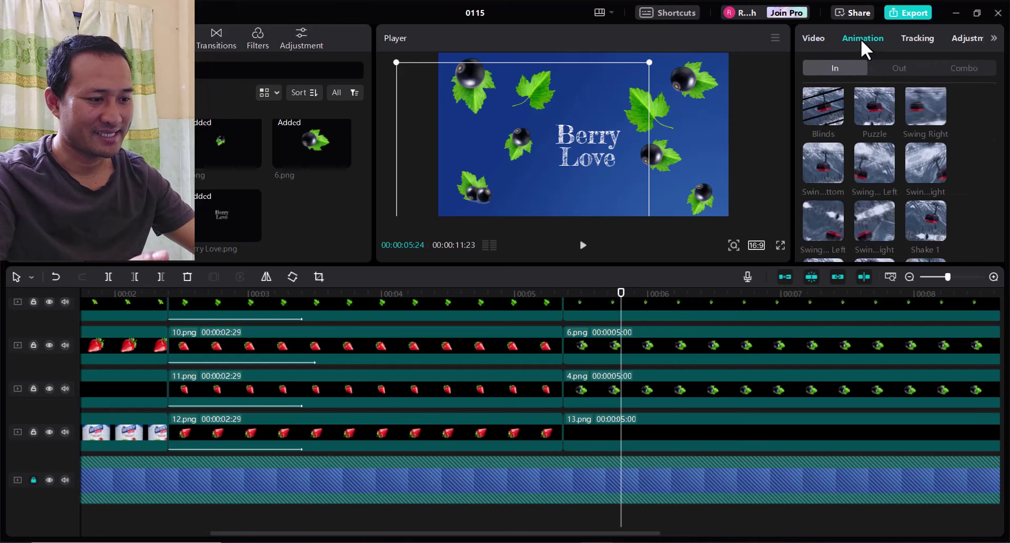
pyautogui.scroll(-1, 671, 387)
pyautogui.click(647, 423)
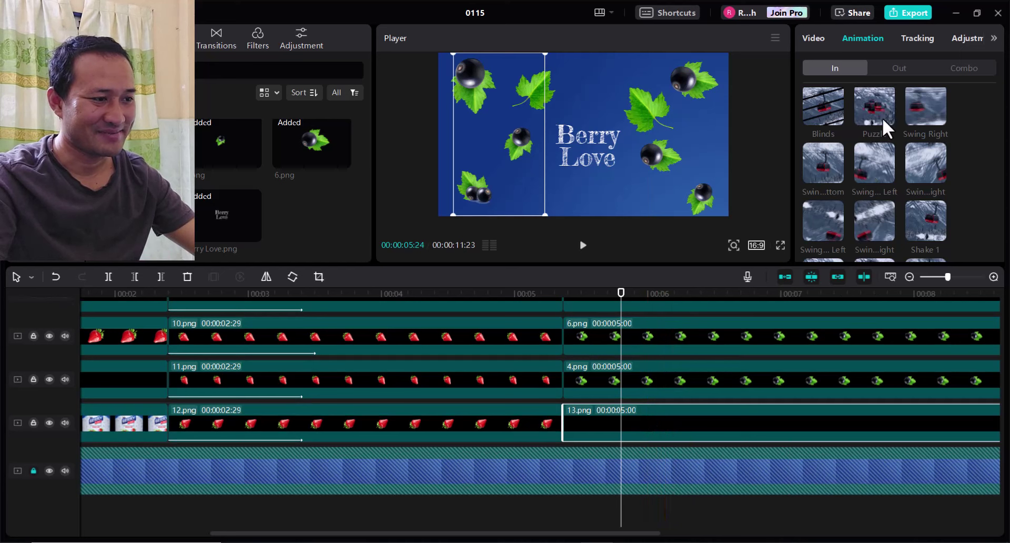
pyautogui.click(831, 165)
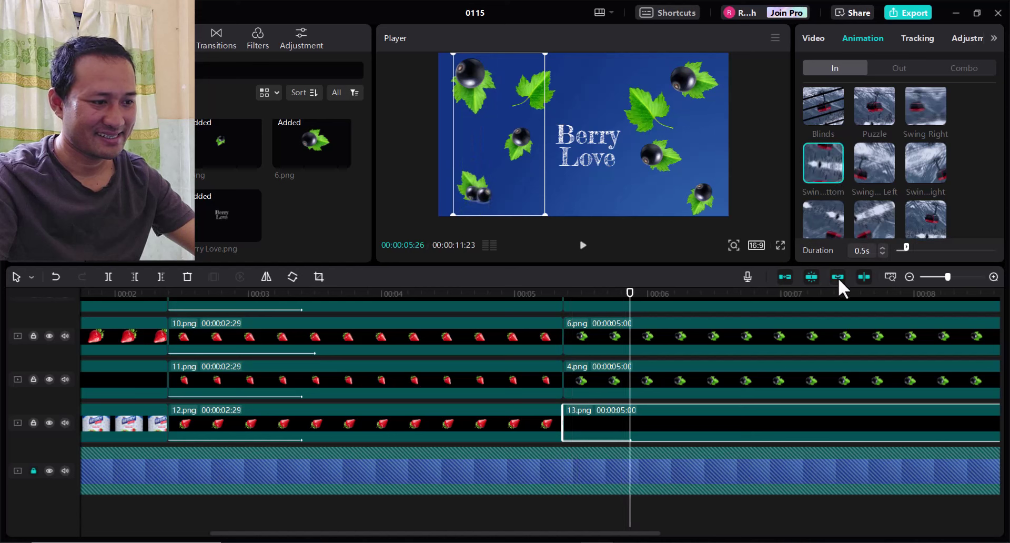
pyautogui.scroll(5, 882, 245)
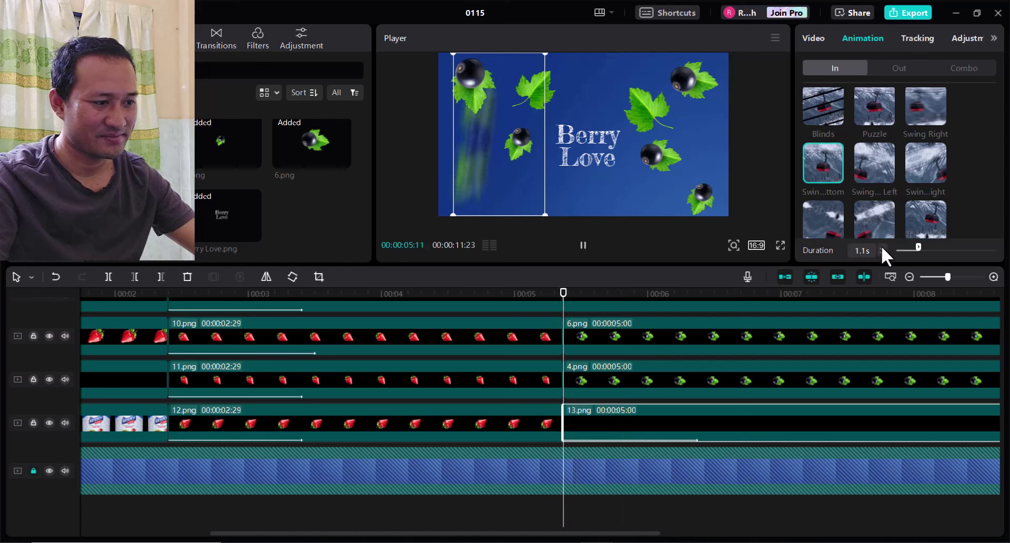
# Step: Give 4.png a swing entrance lengthened to about one second
pyautogui.click(623, 365)
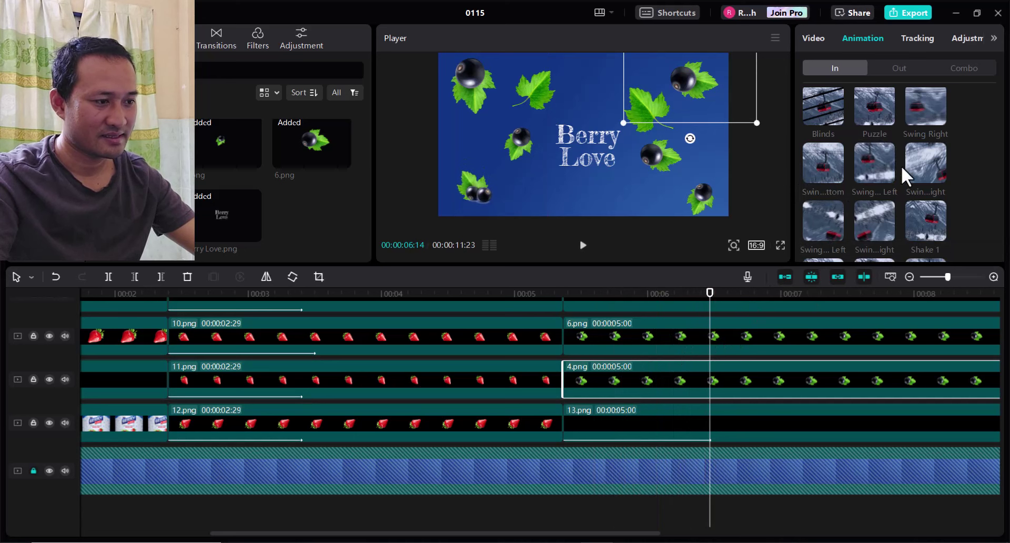
pyautogui.click(930, 166)
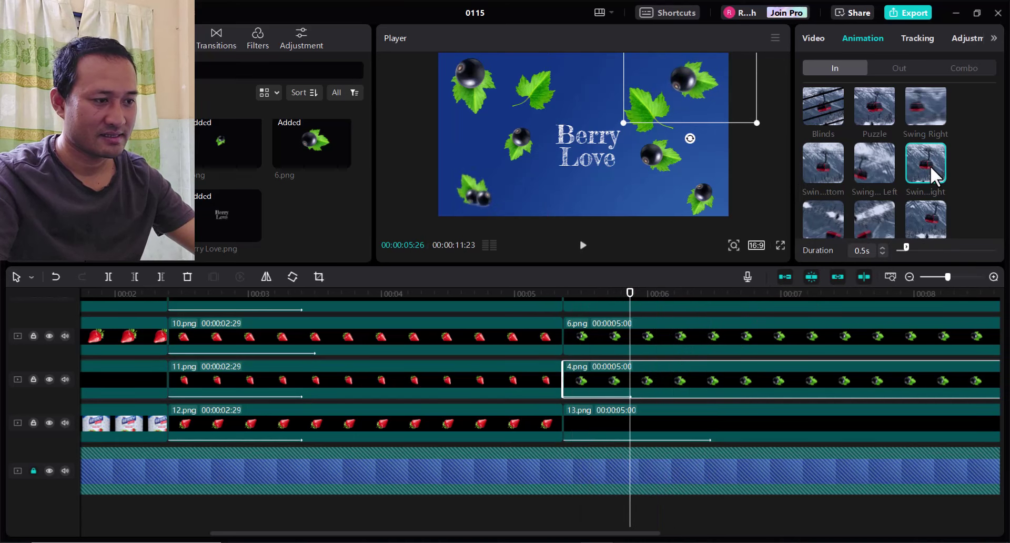
pyautogui.click(839, 169)
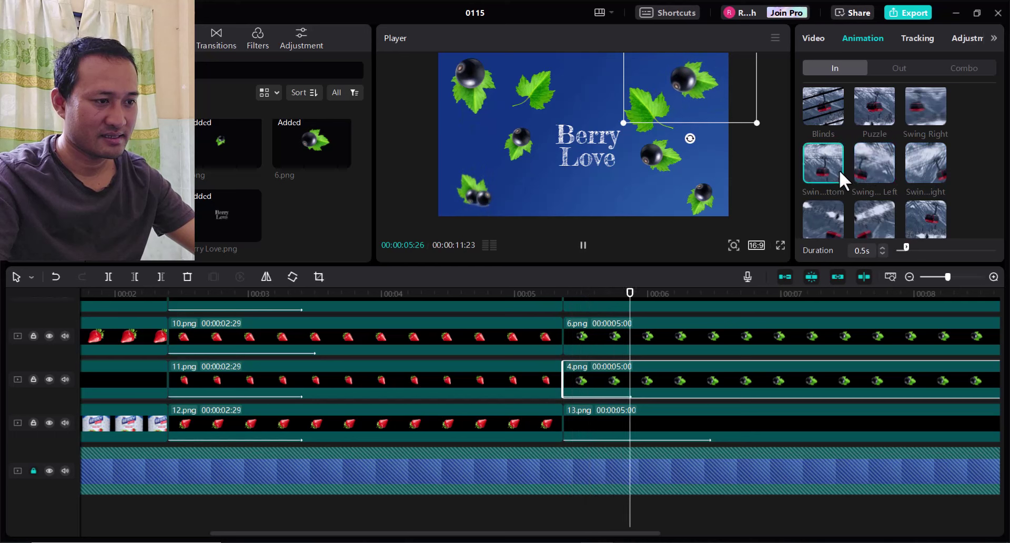
pyautogui.click(882, 247)
pyautogui.click(882, 247)
pyautogui.click(882, 247)
pyautogui.click(883, 247)
pyautogui.click(882, 247)
pyautogui.click(882, 248)
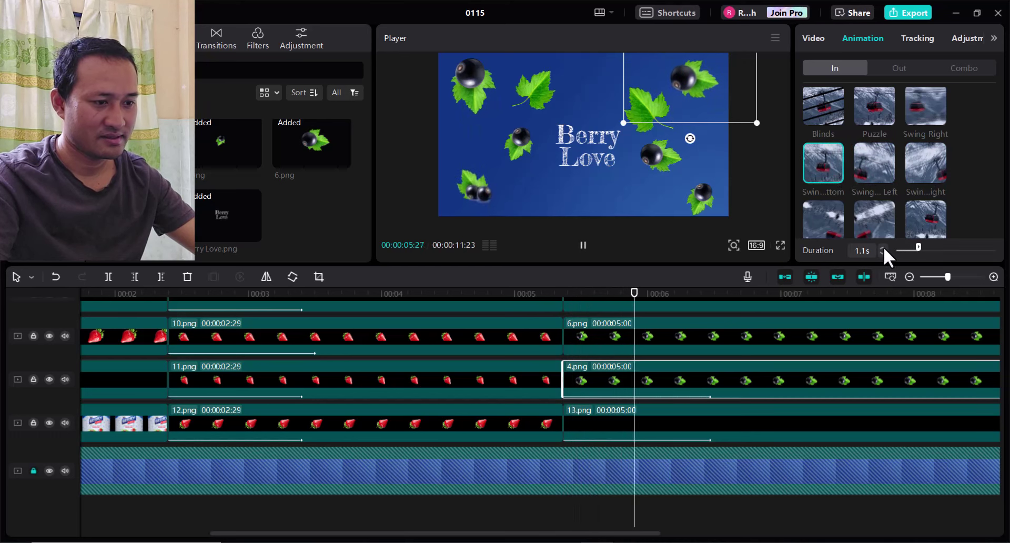
# Step: Give 6.png a Zoom 1 entrance lasting 1.0s
pyautogui.click(617, 339)
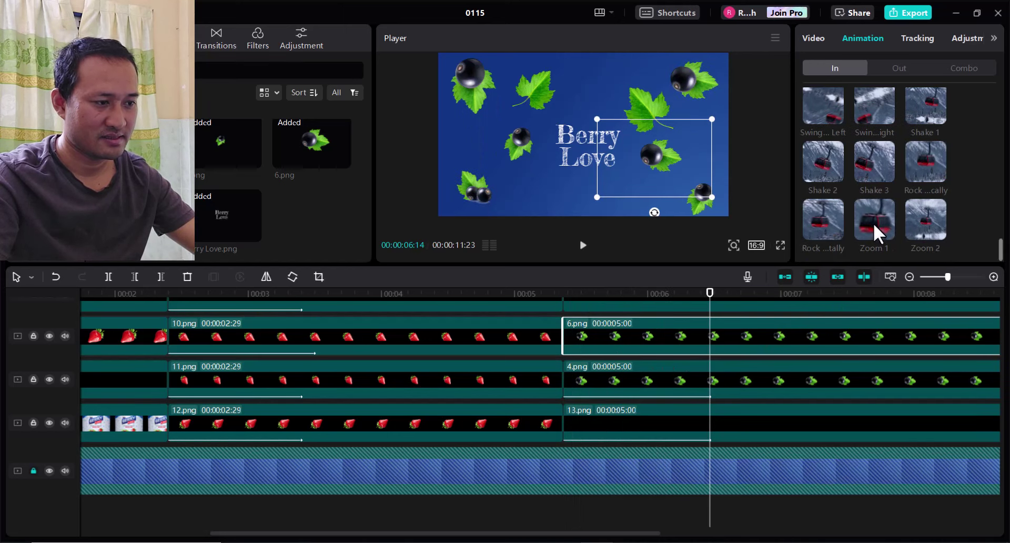
pyautogui.scroll(-2, 873, 222)
pyautogui.click(873, 223)
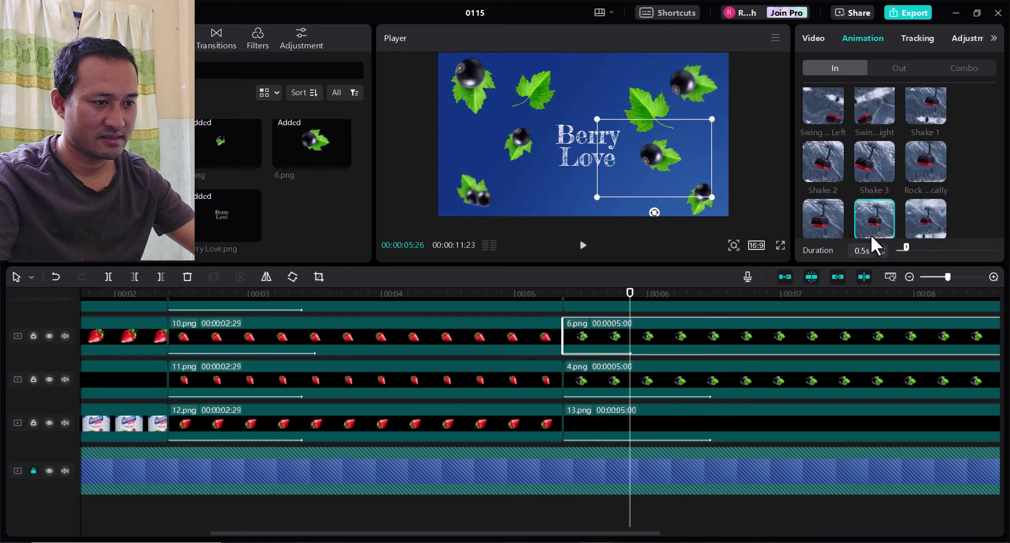
pyautogui.click(883, 247)
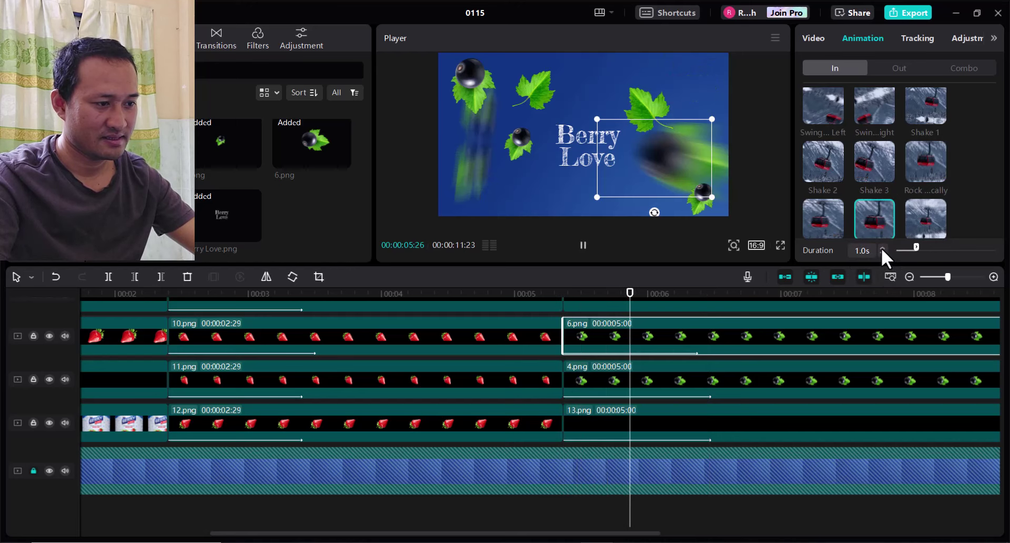
pyautogui.scroll(1, 642, 342)
# Step: Give 5.png a Rock entrance lasting 1.0s
pyautogui.click(646, 327)
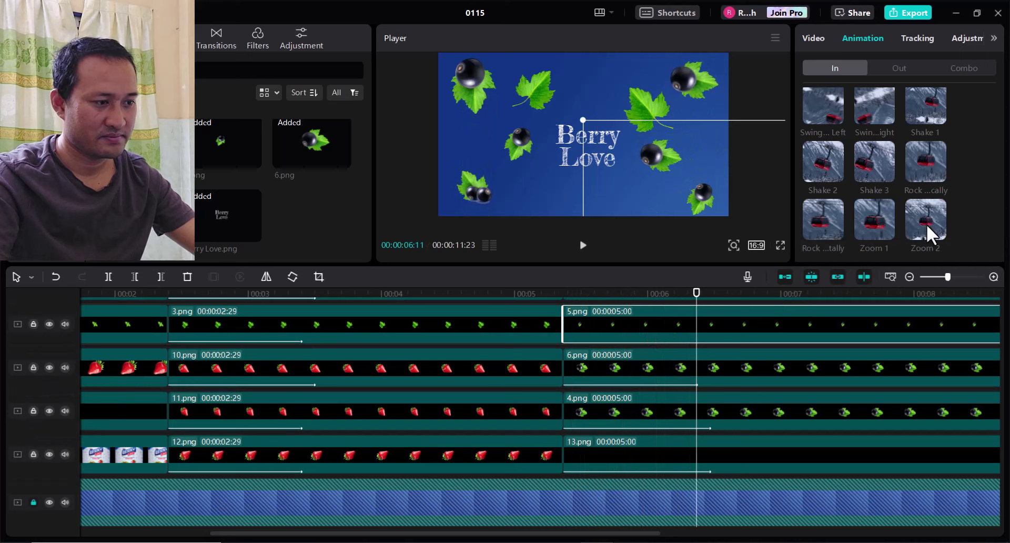
pyautogui.click(821, 225)
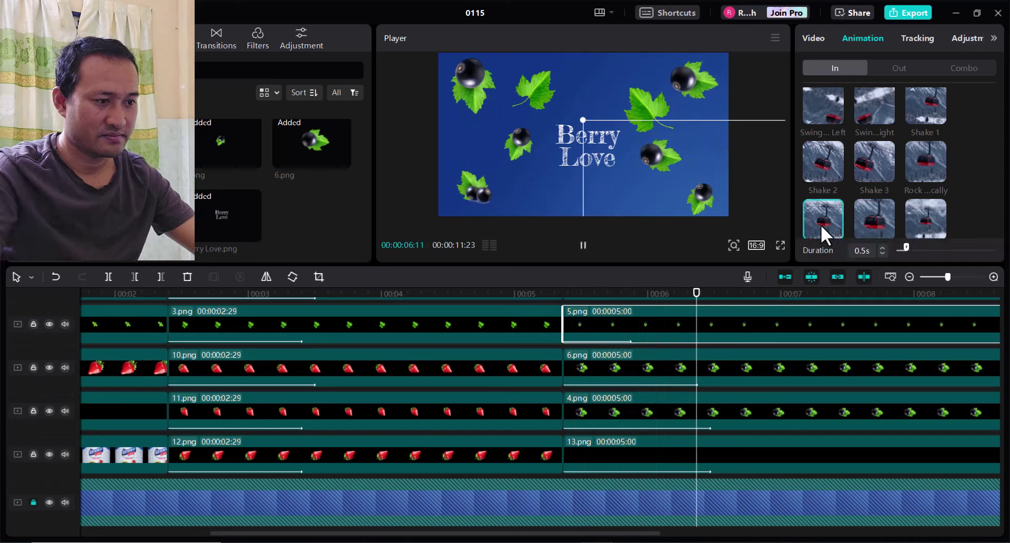
pyautogui.click(882, 245)
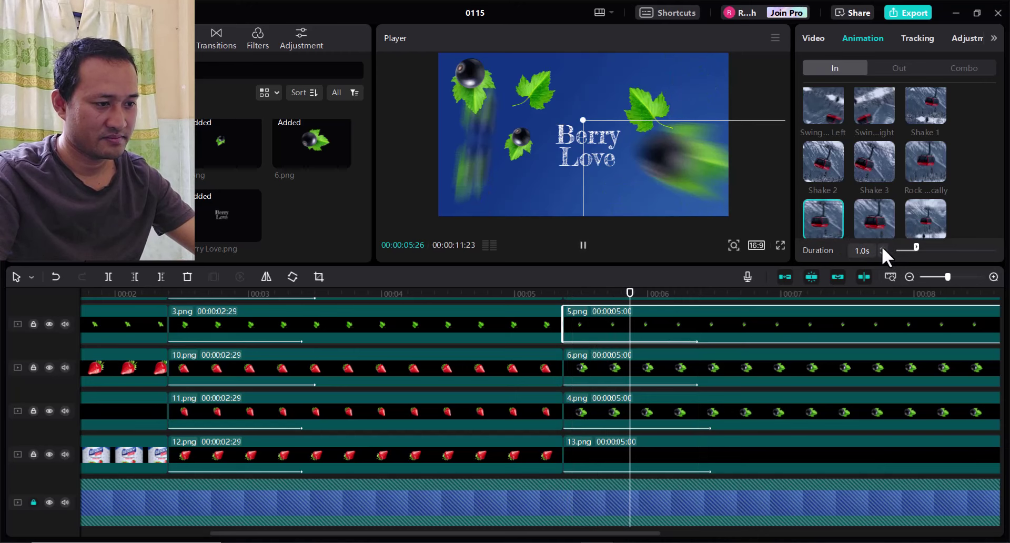
pyautogui.scroll(2, 669, 366)
# Step: Give 7.png a Shake 2 entrance lasting 1.0s
pyautogui.click(667, 352)
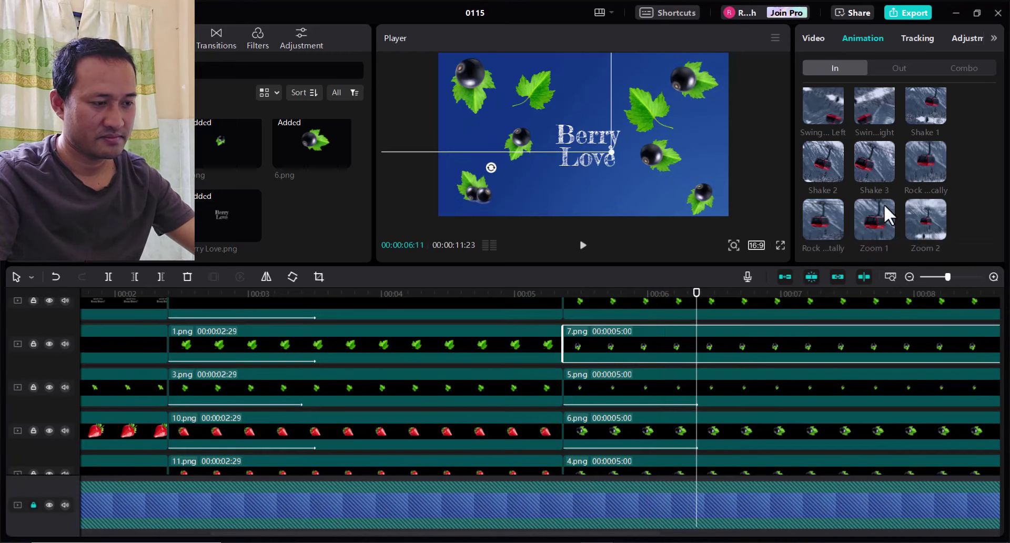
pyautogui.click(830, 173)
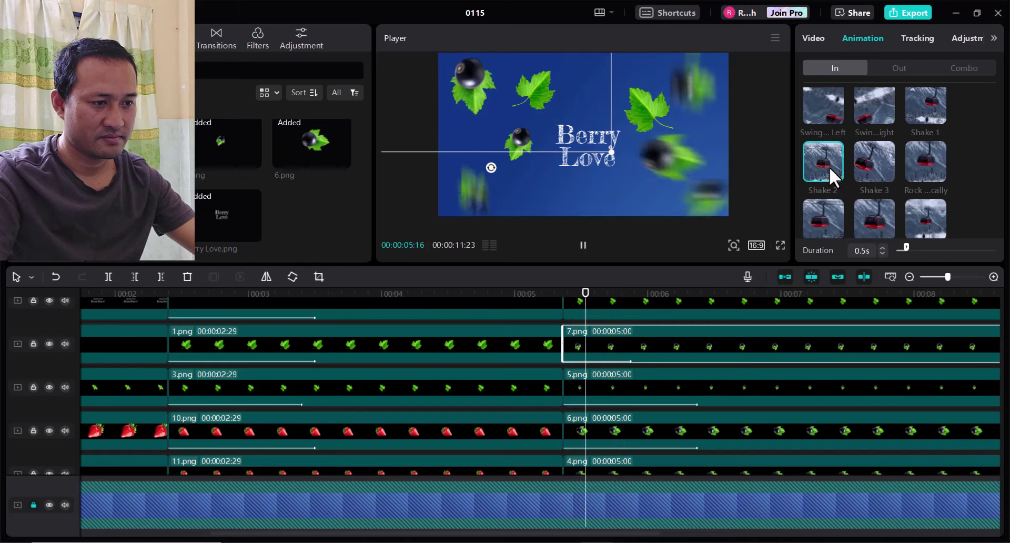
pyautogui.click(883, 247)
pyautogui.click(883, 247)
pyautogui.click(883, 246)
pyautogui.click(883, 247)
pyautogui.scroll(1, 650, 361)
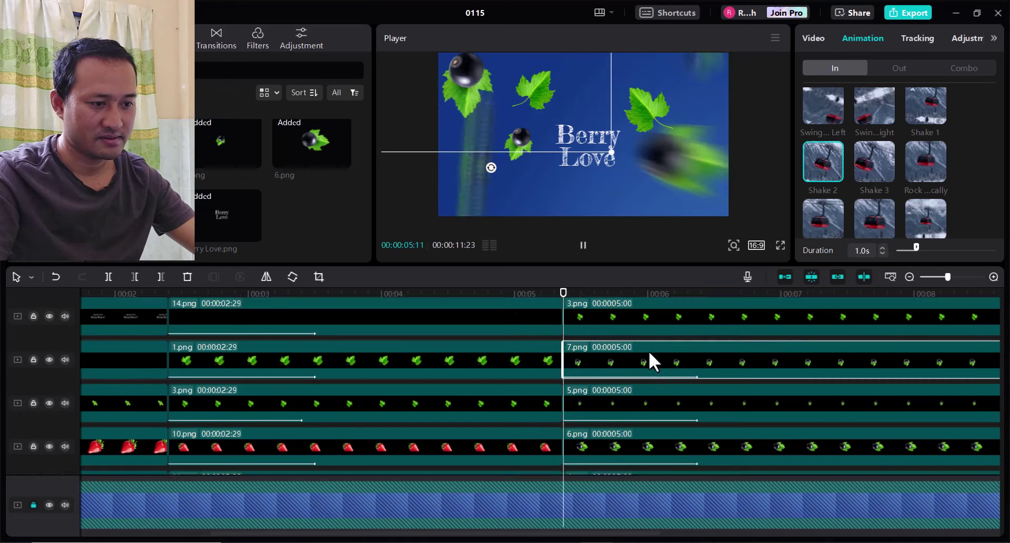
pyautogui.scroll(1, 652, 361)
# Step: Give the 3.png leaf clip a Shake 3 entrance lasting 1.0s
pyautogui.click(656, 361)
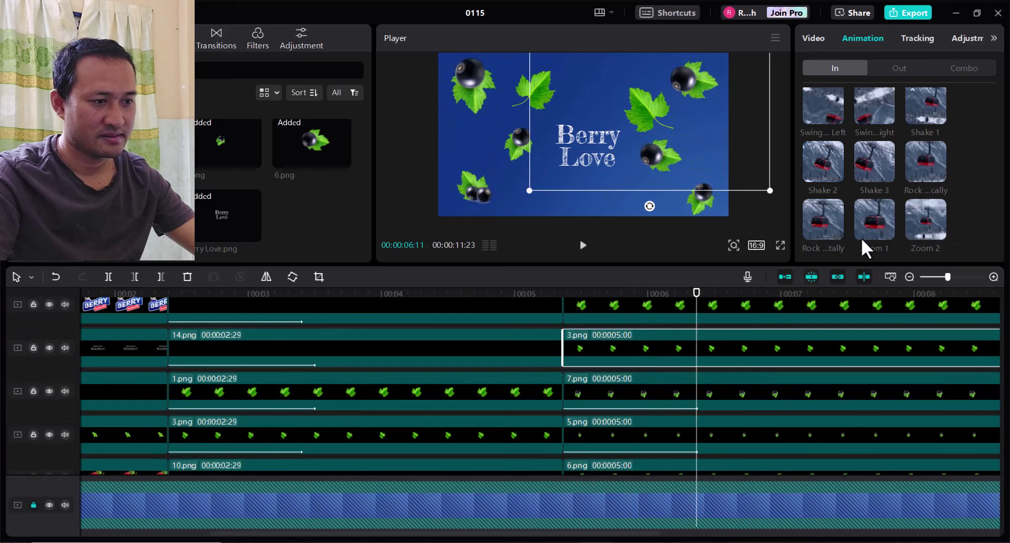
pyautogui.click(49, 347)
pyautogui.click(47, 346)
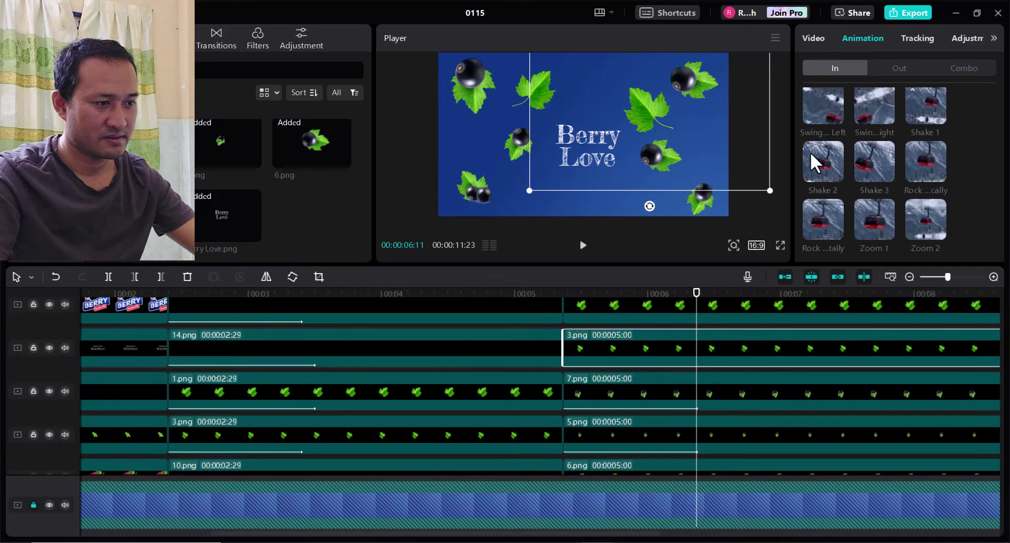
pyautogui.click(874, 159)
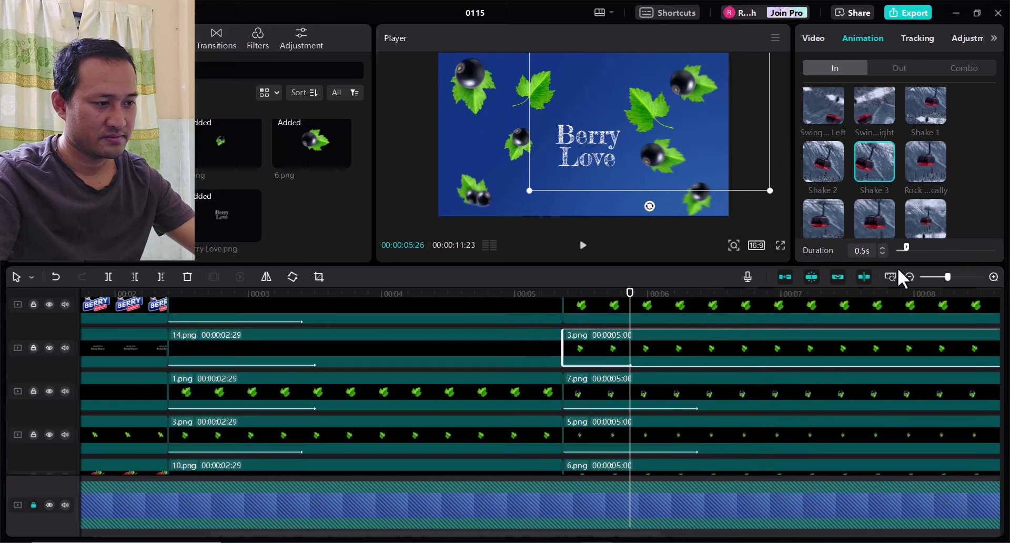
pyautogui.click(882, 246)
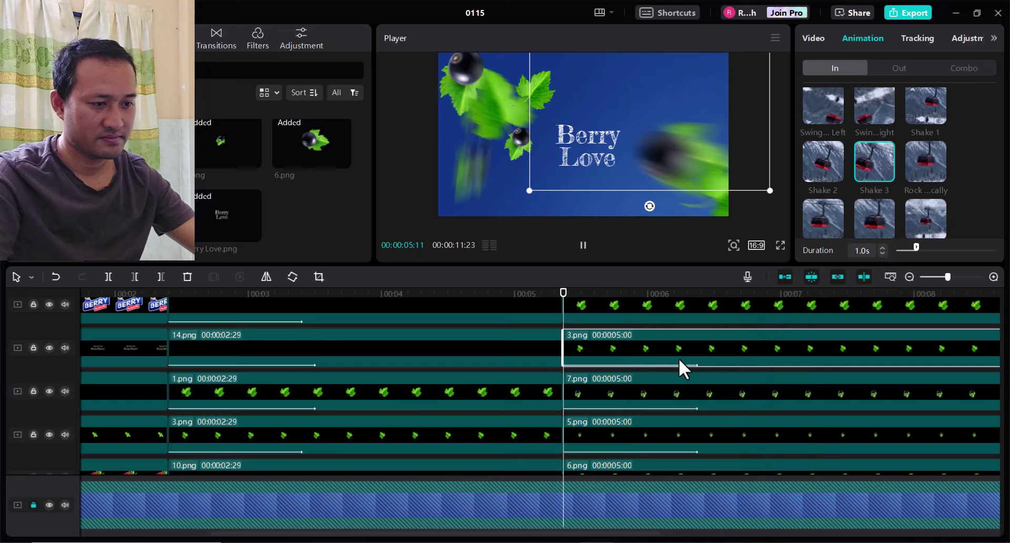
pyautogui.scroll(2, 674, 363)
pyautogui.click(654, 368)
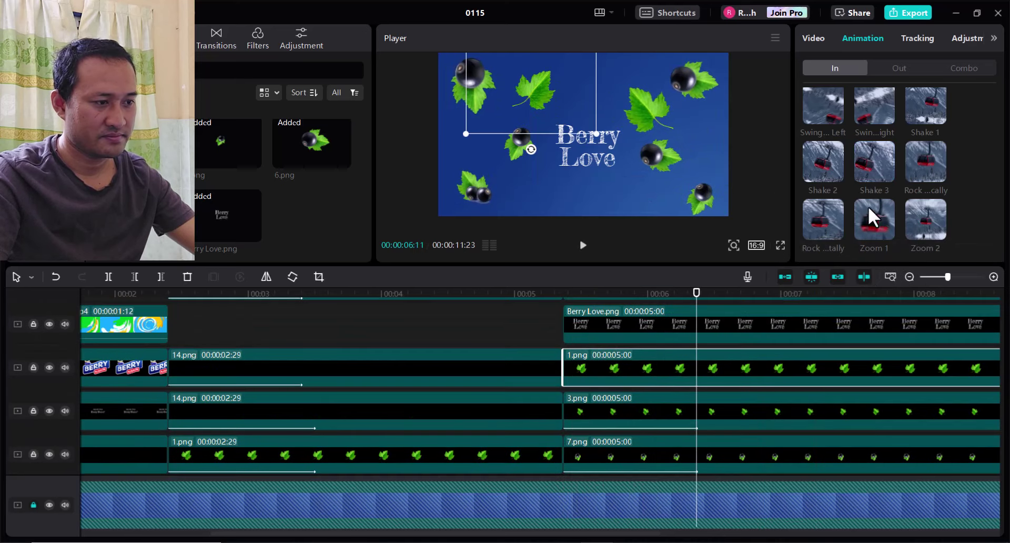
# Step: Give the 1.png leaves a Wiper entrance lasting 1.0s
pyautogui.scroll(-5, 828, 158)
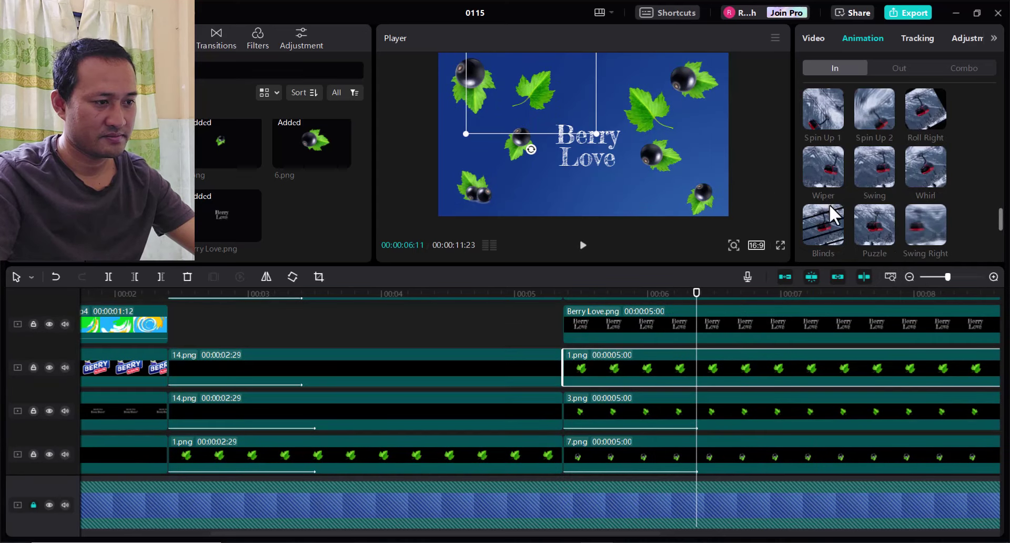
pyautogui.click(831, 175)
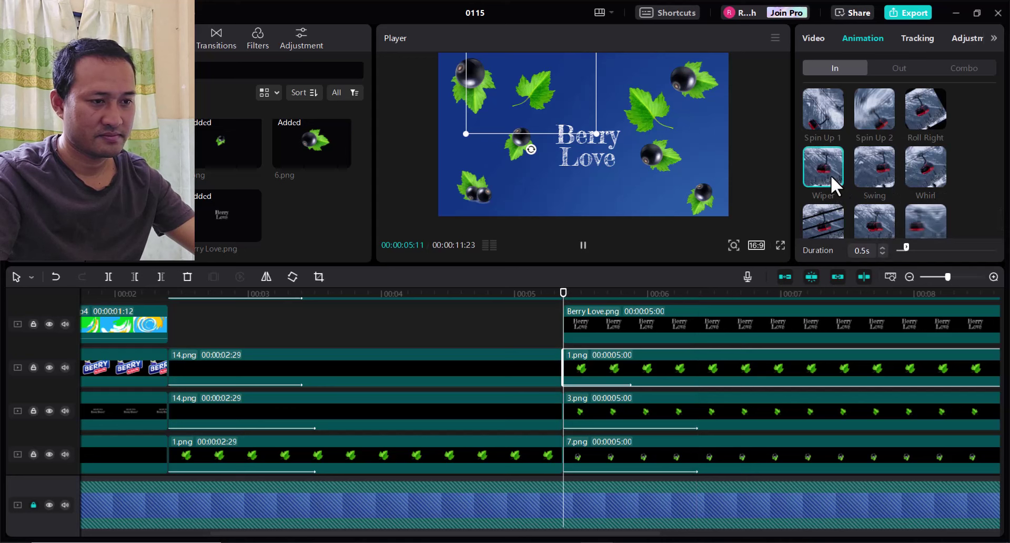
pyautogui.click(883, 245)
pyautogui.click(882, 245)
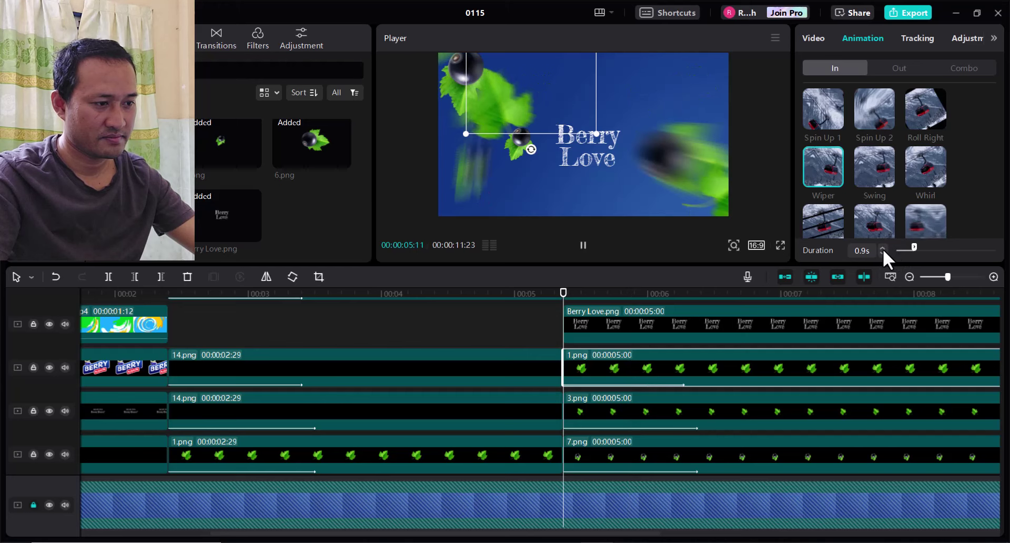
pyautogui.click(883, 249)
pyautogui.scroll(1, 659, 372)
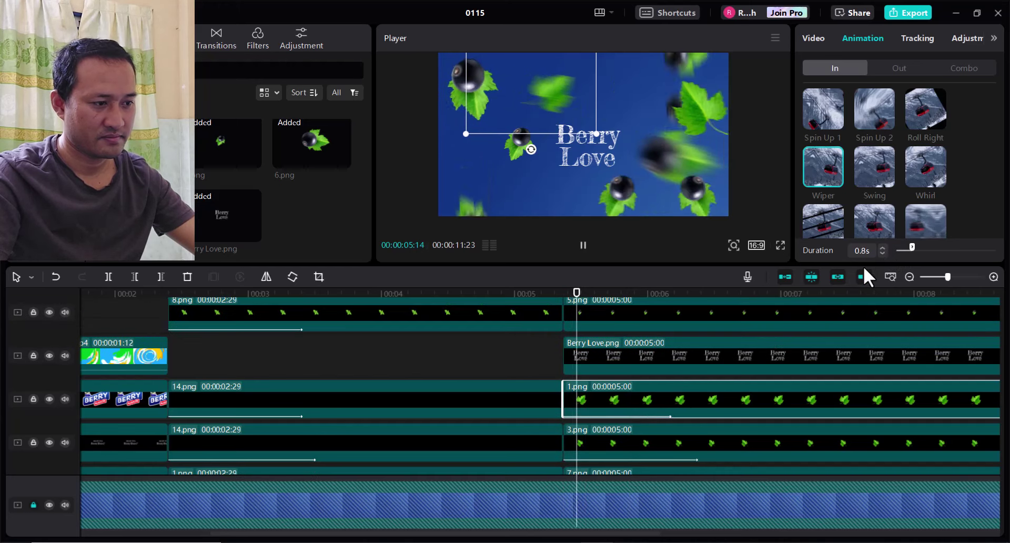
pyautogui.click(884, 245)
pyautogui.click(884, 246)
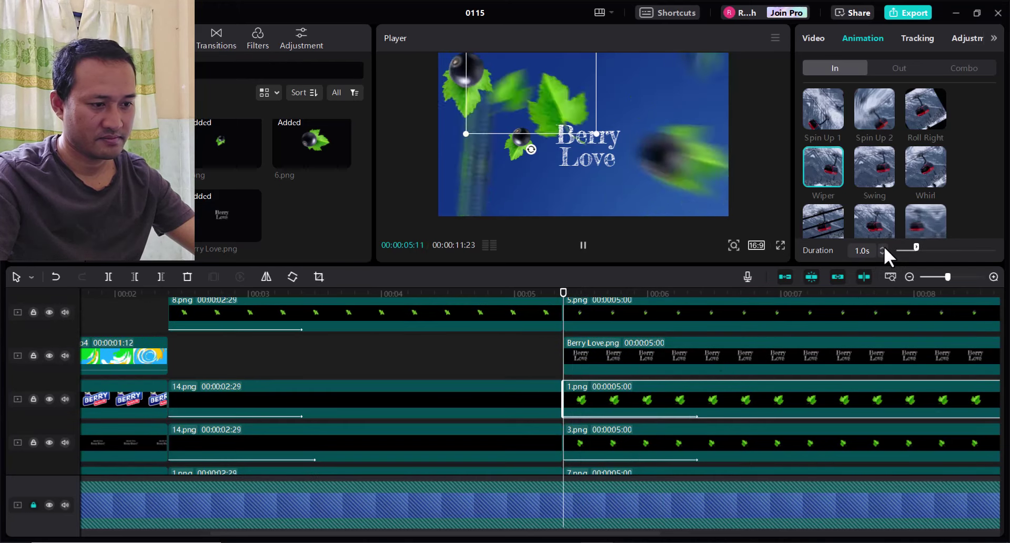
# Step: Give the Berry Love text clip a Zoom 2 entrance lasting 1.0s
pyautogui.click(664, 352)
pyautogui.scroll(-3, 915, 221)
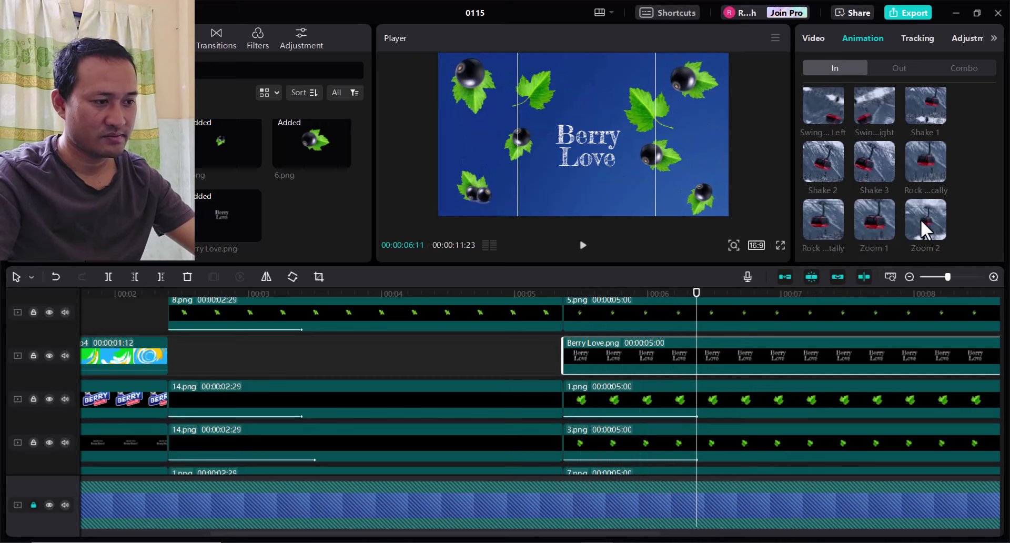
pyautogui.click(922, 219)
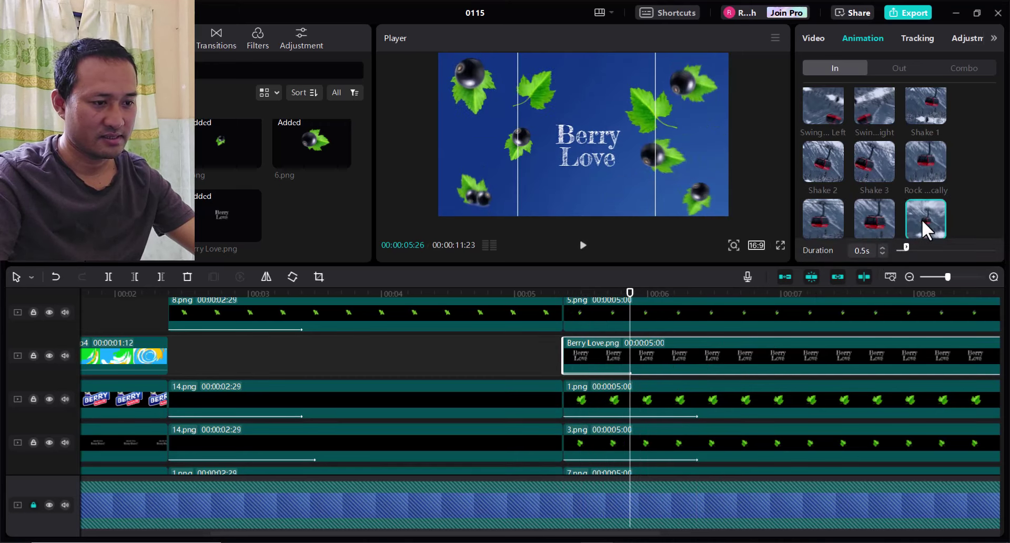
pyautogui.click(882, 247)
pyautogui.click(881, 248)
pyautogui.click(882, 247)
pyautogui.click(882, 248)
pyautogui.scroll(2, 697, 355)
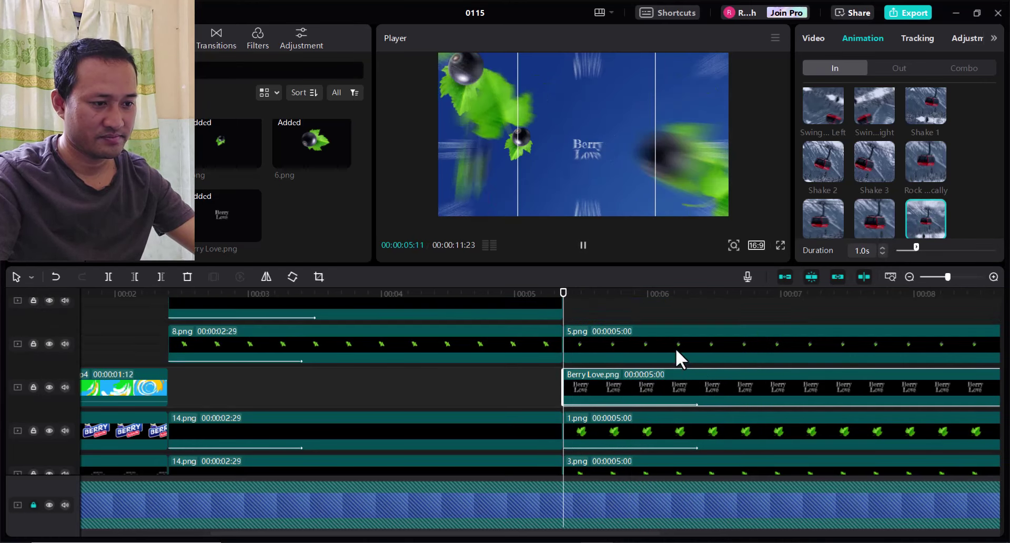
# Step: Give 5.png a Shake 1 entrance lasting 1.0s
pyautogui.click(675, 347)
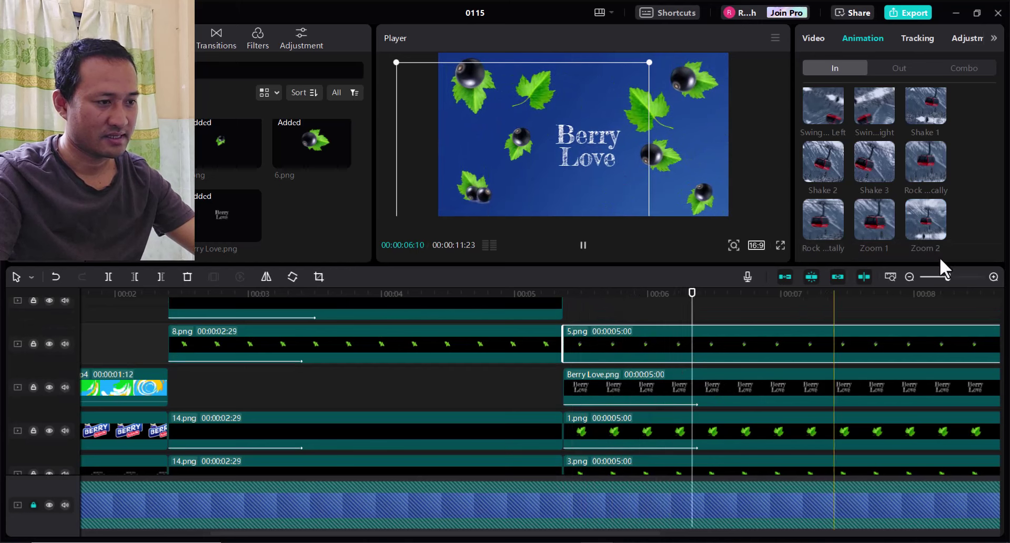
pyautogui.click(935, 107)
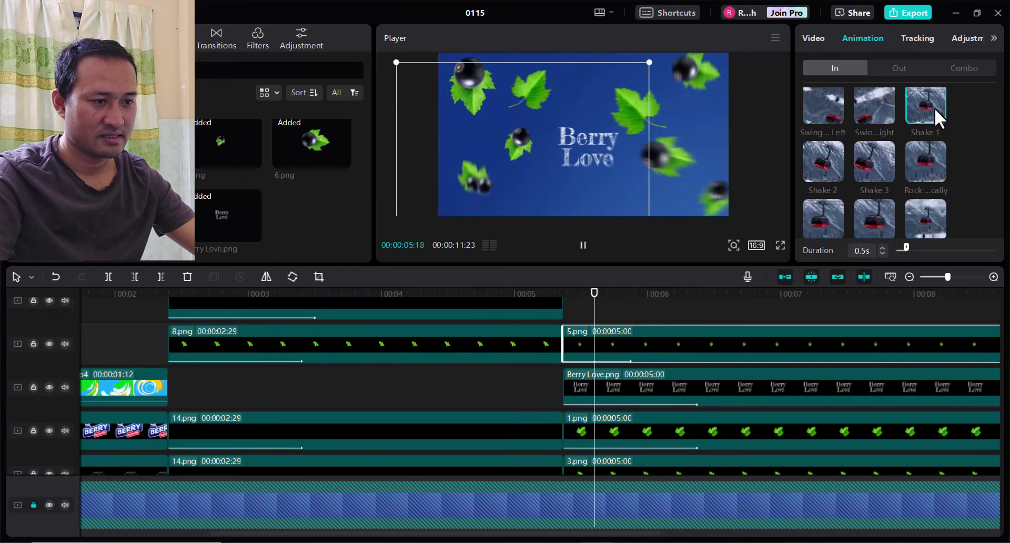
pyautogui.click(883, 248)
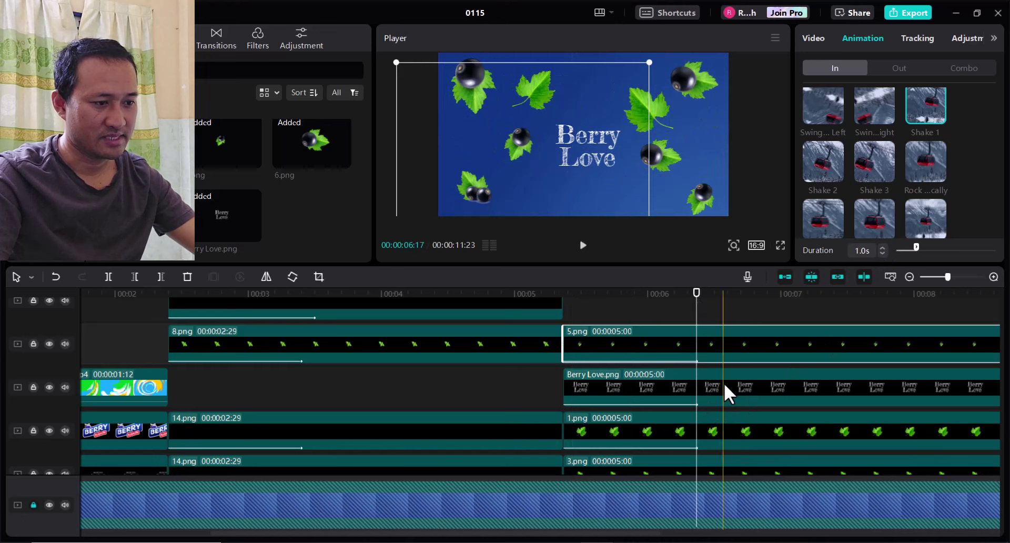
# Step: Add a trial 110% scale keyframe to 5.png at about 00:08:06
pyautogui.click(813, 39)
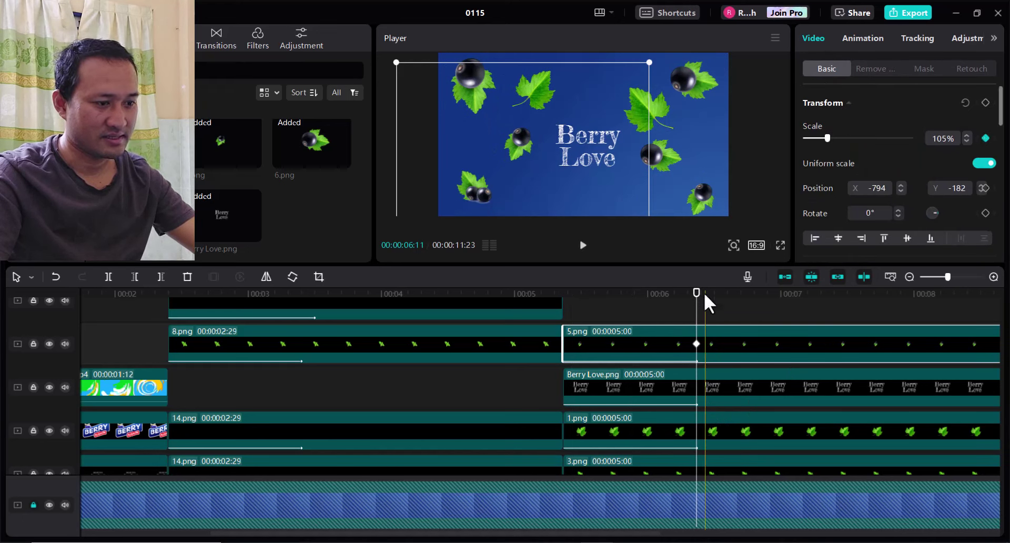
pyautogui.moveTo(698, 292); pyautogui.dragTo(942, 293)
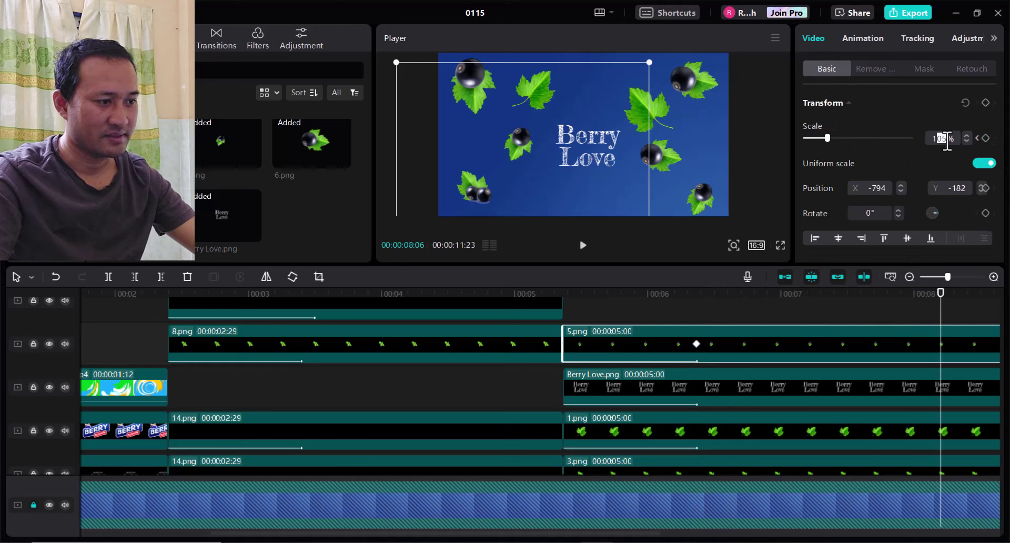
pyautogui.write('1')
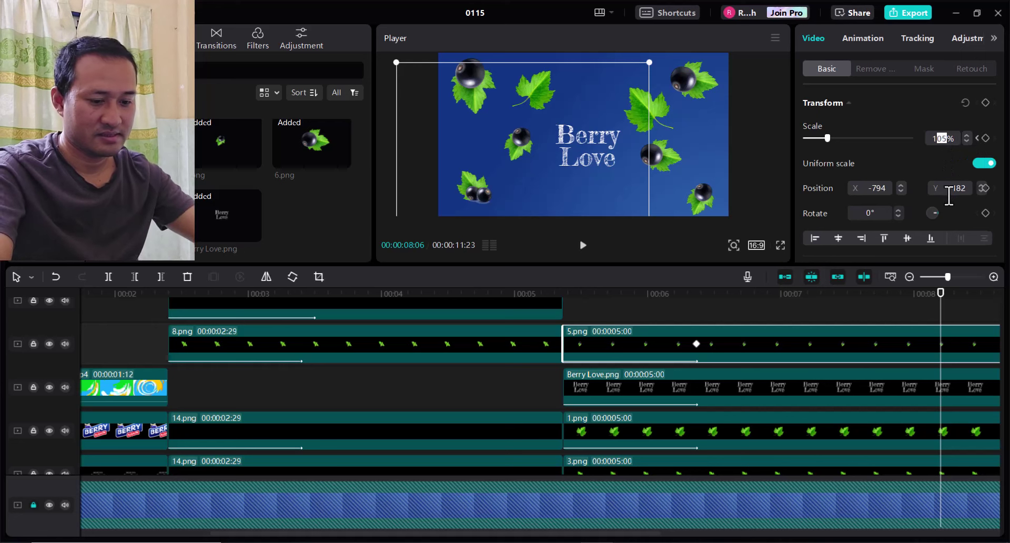
pyautogui.write('0')
pyautogui.press('Return')
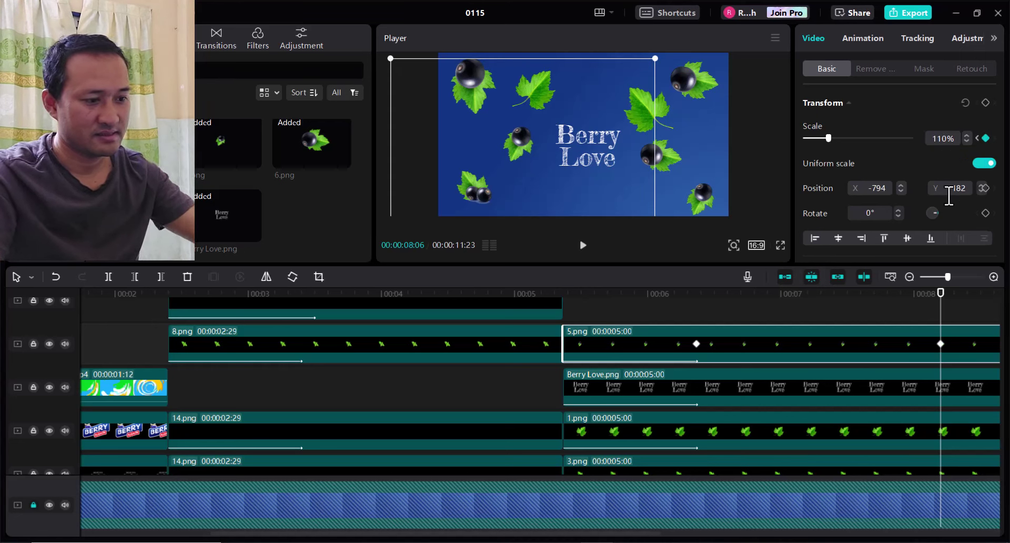
# Step: Preview the zoom, then undo the 110% keyframe so Scale returns to 105%
pyautogui.click(670, 294)
pyautogui.press('space')
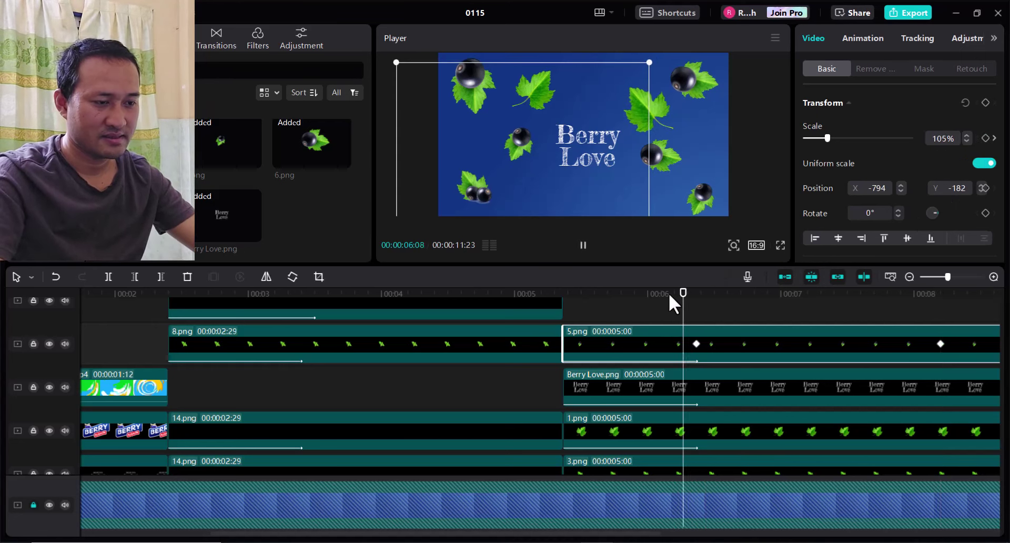
pyautogui.press('space')
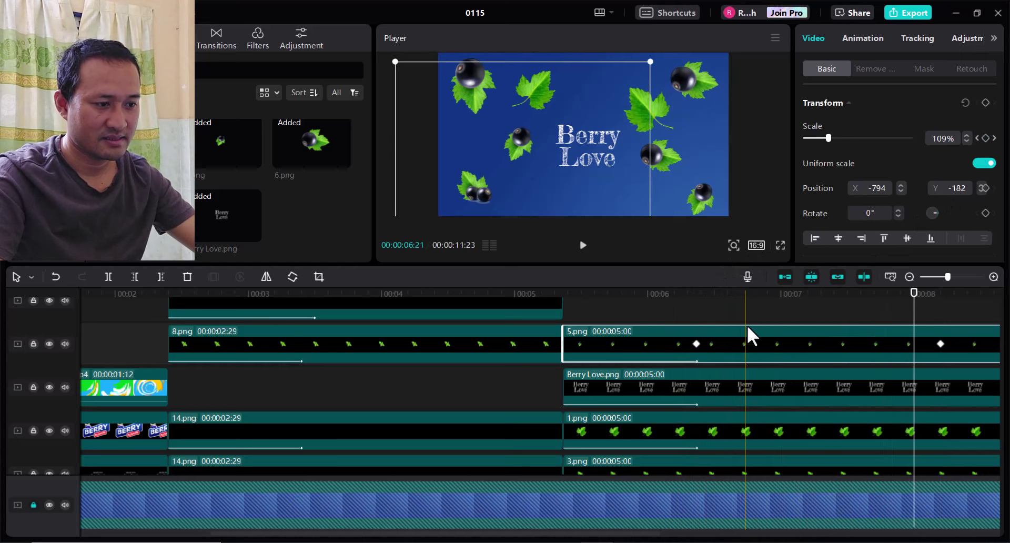
pyautogui.hotkey('ctrl', 'z')
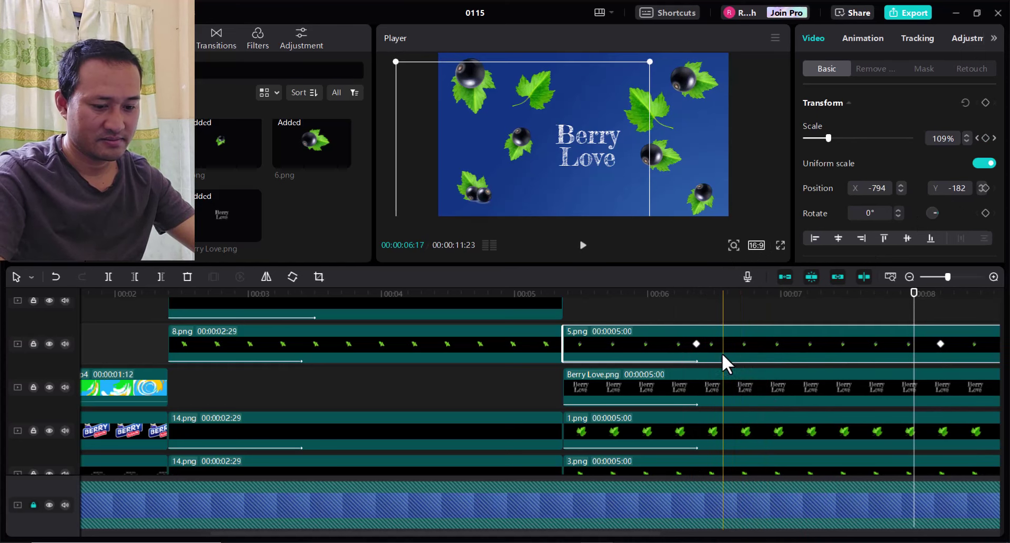
pyautogui.click(696, 293)
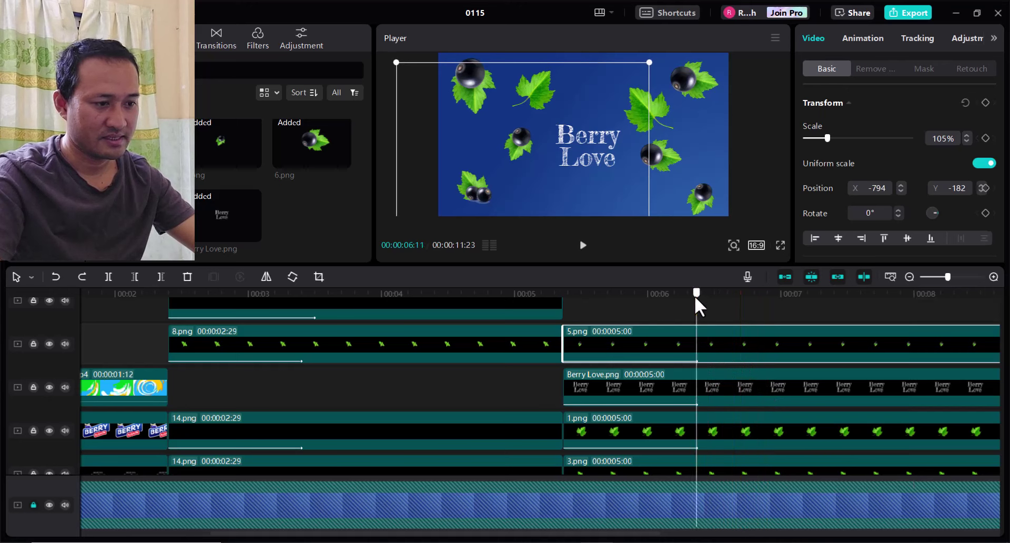
# Step: Add a 160% scale keyframe to Berry Love.png at about 8 seconds
pyautogui.click(731, 390)
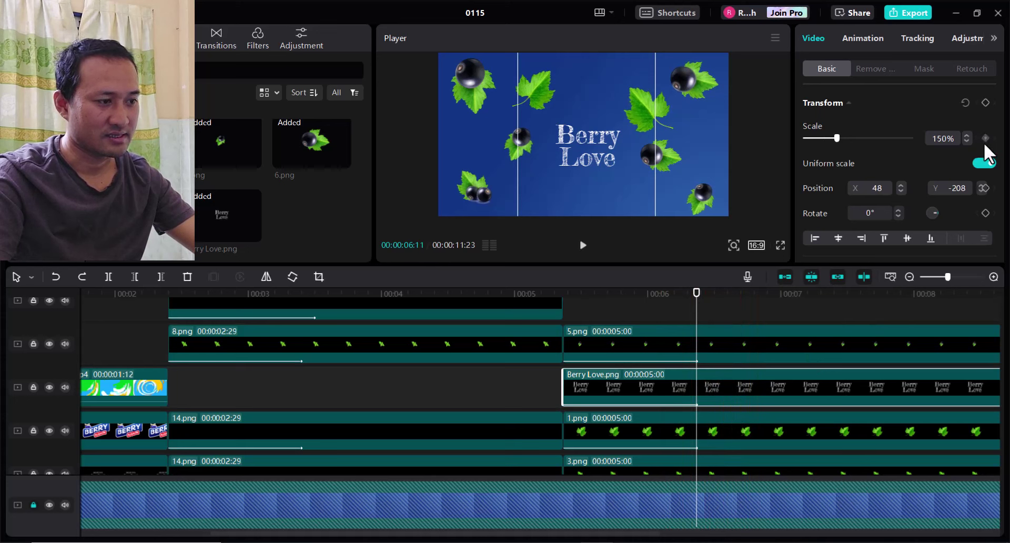
pyautogui.moveTo(704, 307); pyautogui.dragTo(965, 306)
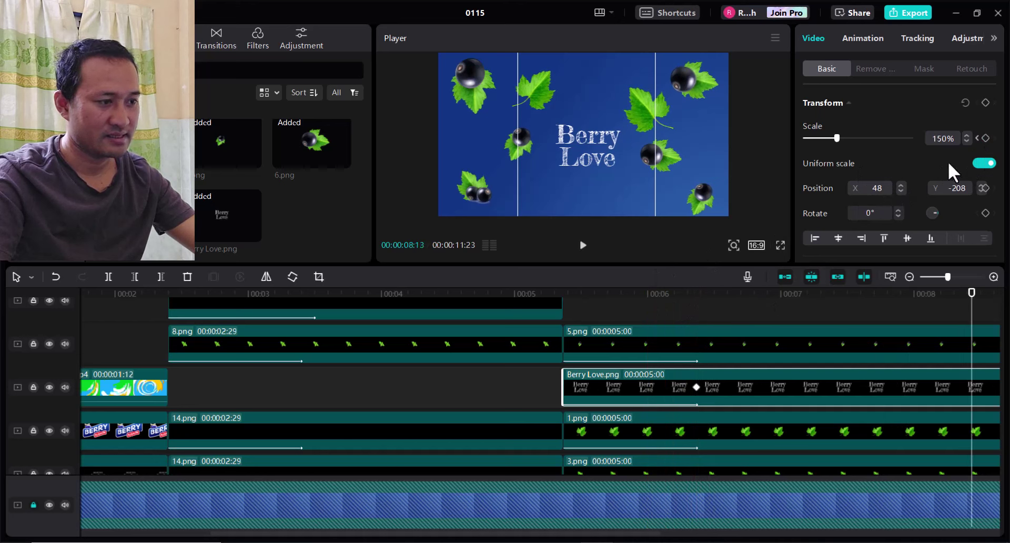
pyautogui.click(940, 139)
pyautogui.write('160')
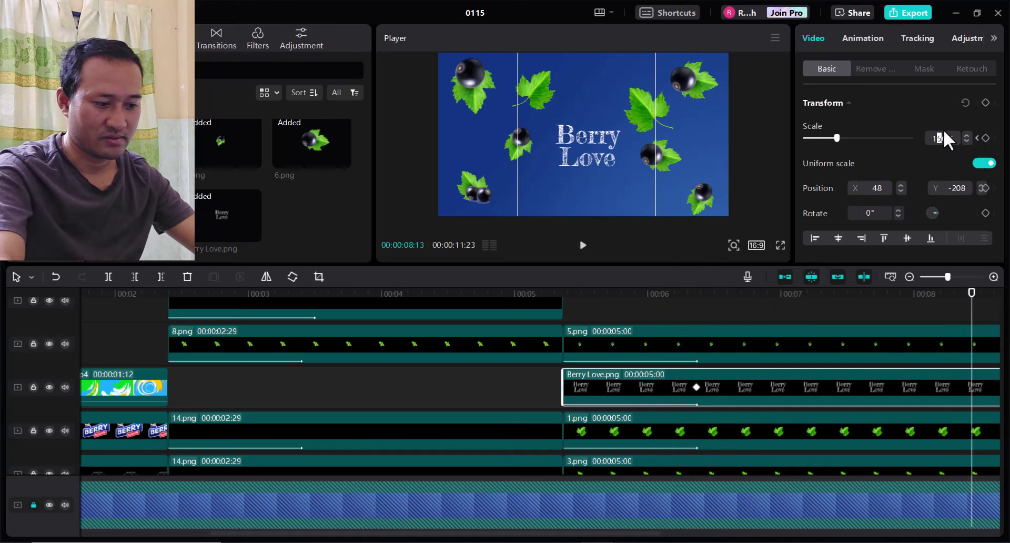
pyautogui.press('Return')
# Step: Preview the Berry Love text slowly zooming from 150% to 160%
pyautogui.press('space')
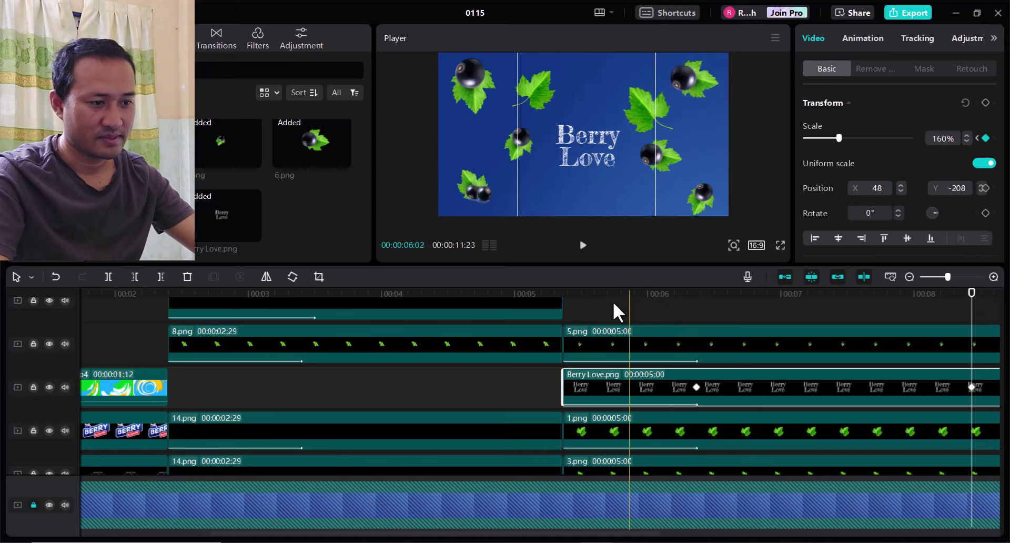
pyautogui.click(568, 295)
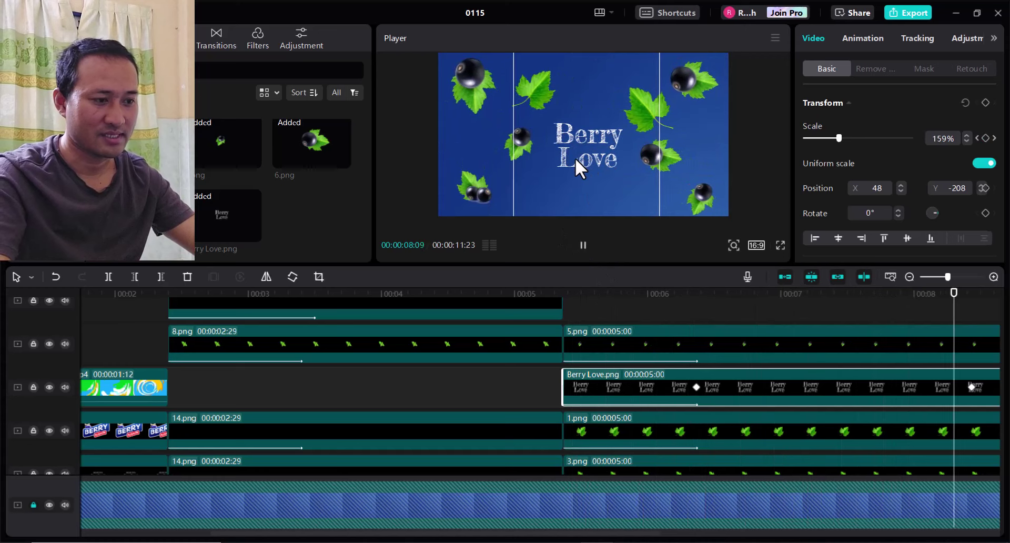
pyautogui.press('space')
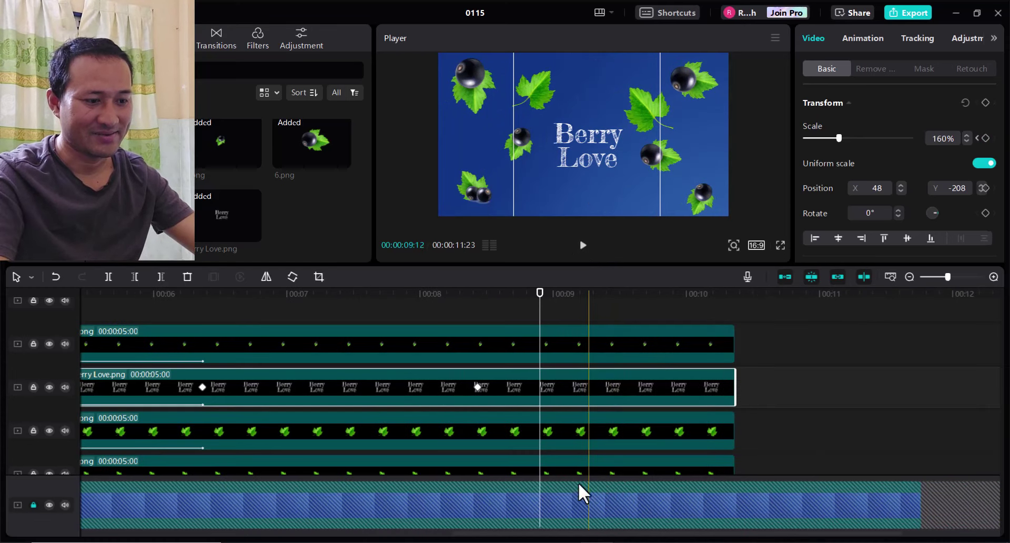
pyautogui.scroll(-1, 586, 397)
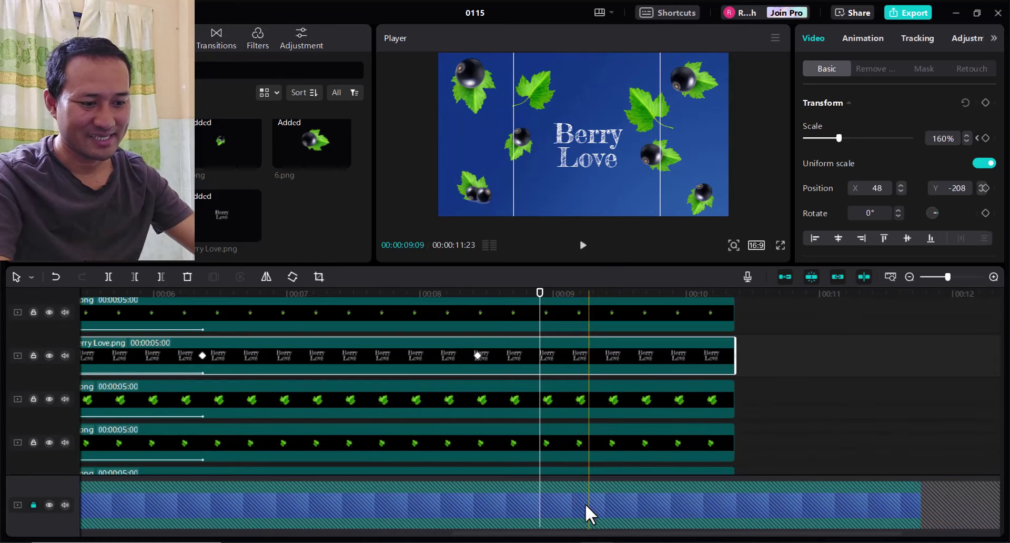
# Step: Zoom the timeline fully out and play the whole project full screen from 00:00
pyautogui.click(910, 277)
pyautogui.click(910, 276)
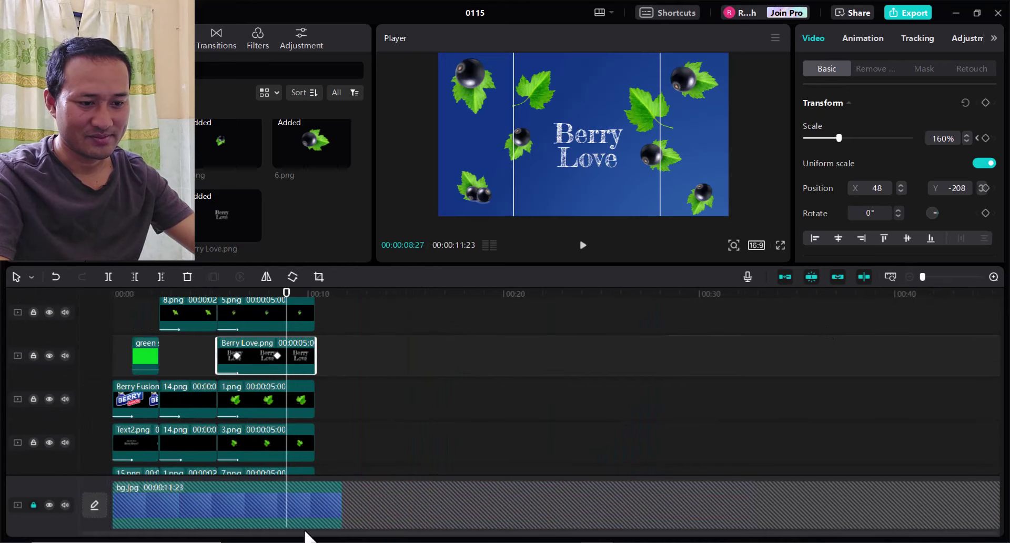
pyautogui.click(113, 290)
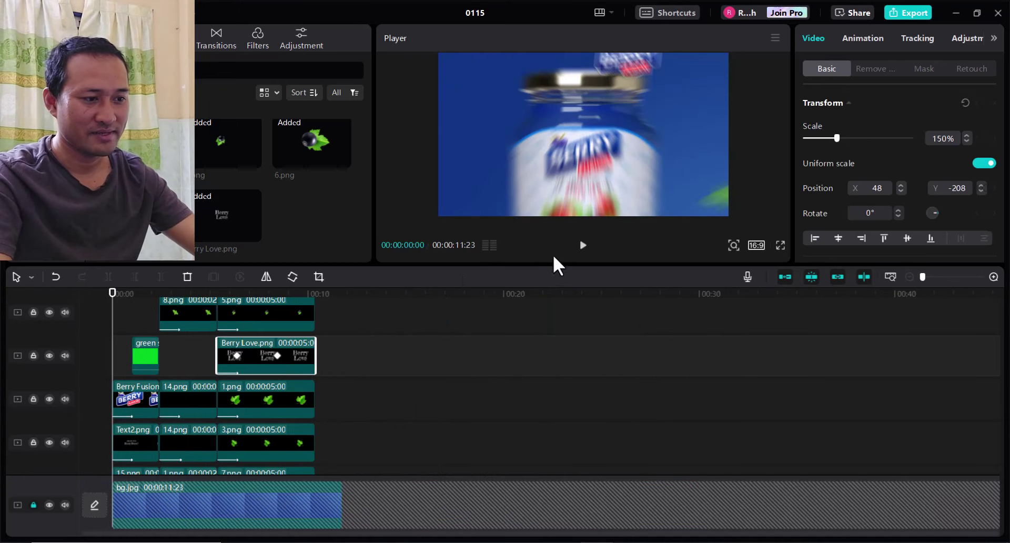
pyautogui.click(779, 246)
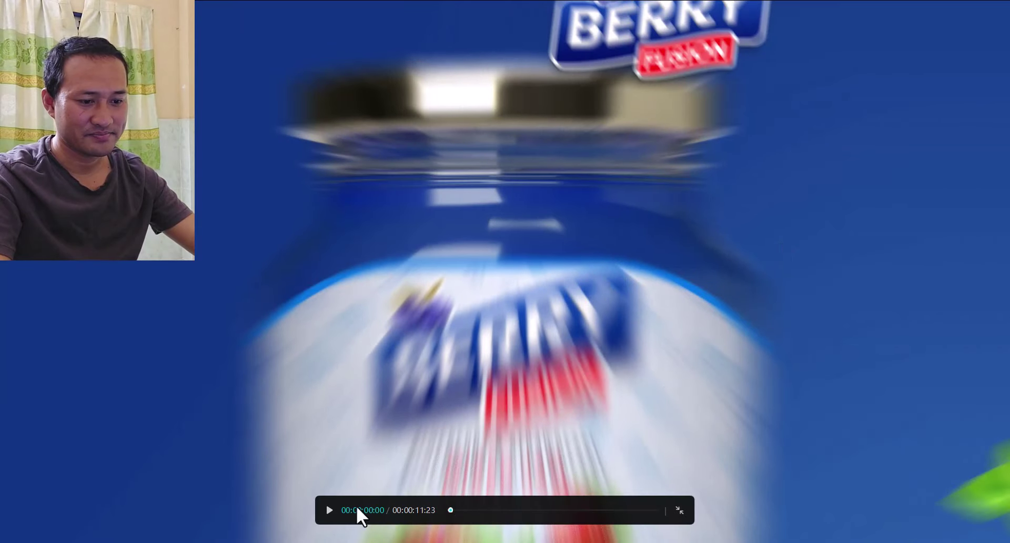
pyautogui.click(329, 511)
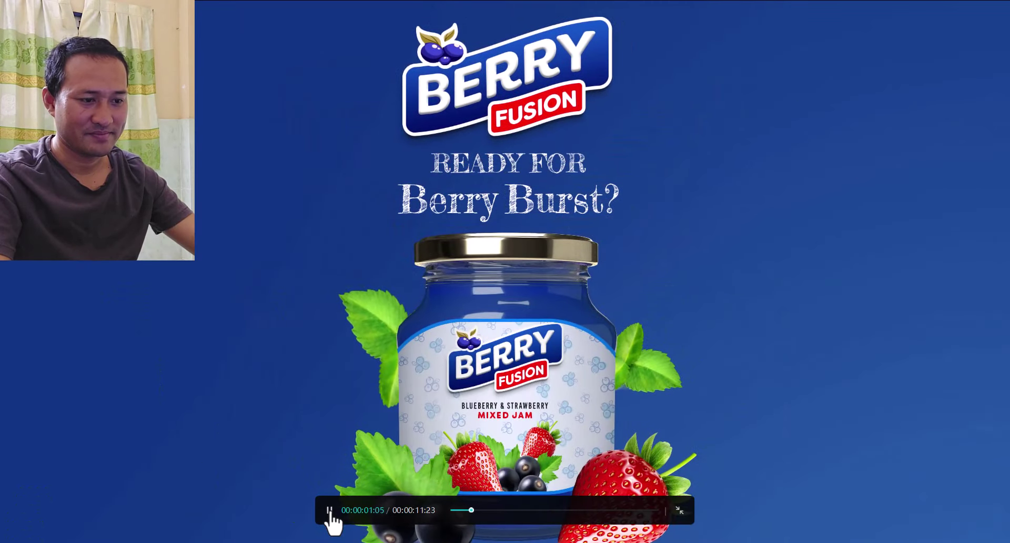
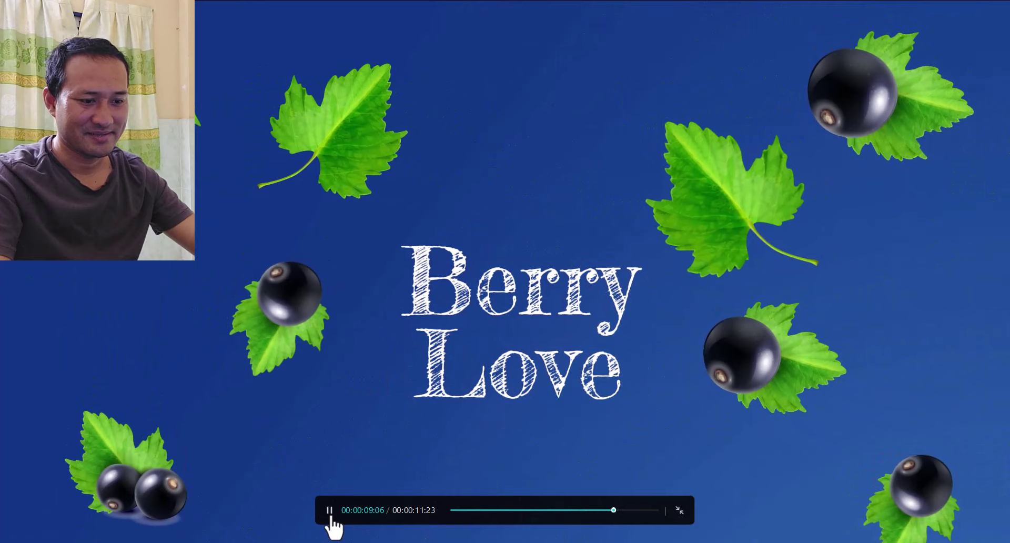
# Step: Exit the full-screen player and return to the CapCut editor with its timeline
pyautogui.press('Escape')
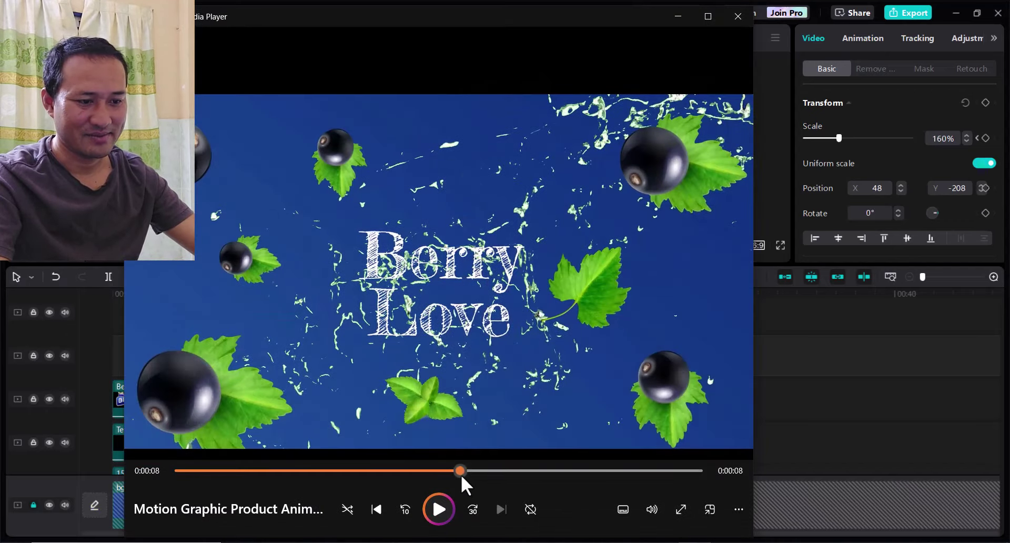
# Step: Replay the reference promo from the Berry Love scene into the Berry Fusion jar scene, then minimize it
pyautogui.moveTo(461, 475); pyautogui.dragTo(158, 469)
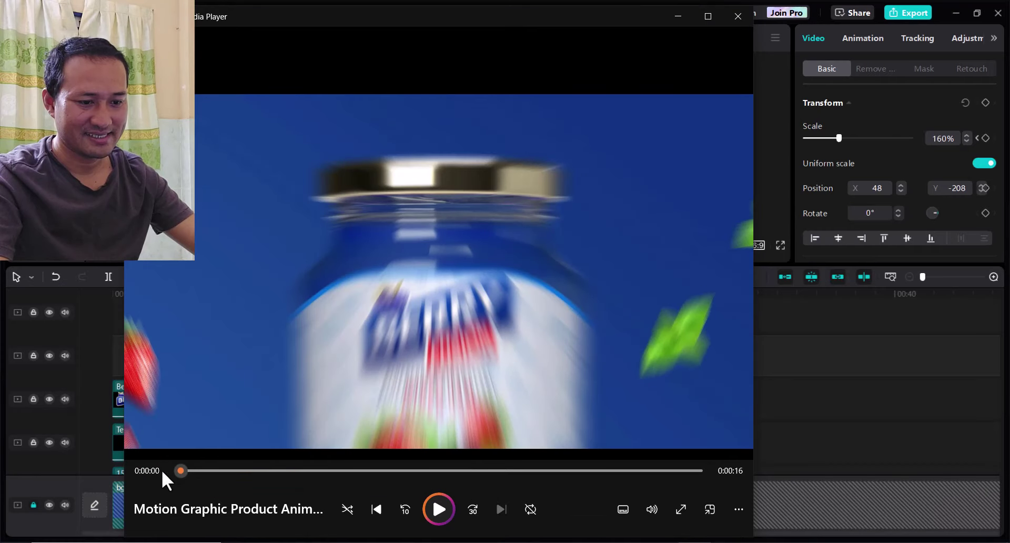
pyautogui.click(431, 512)
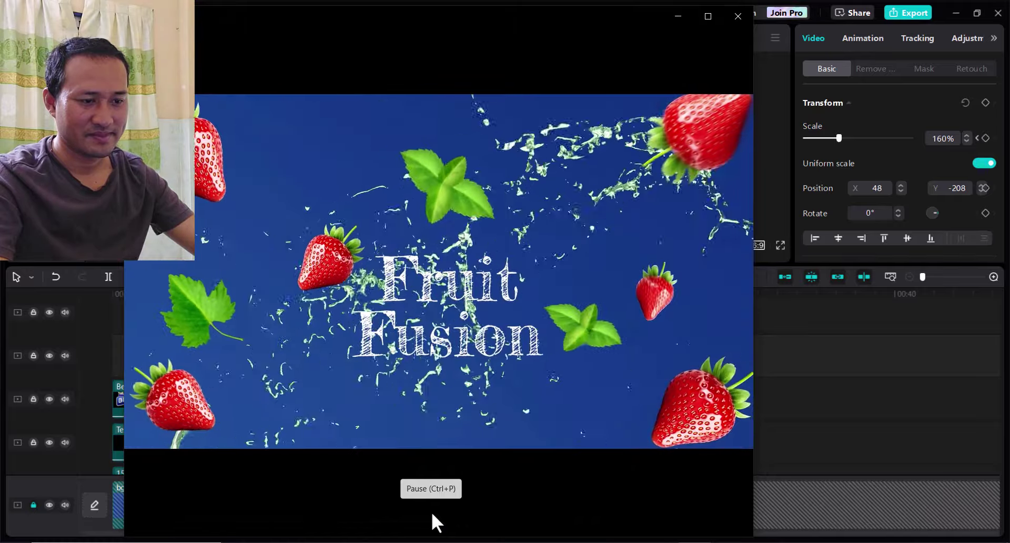
pyautogui.moveTo(452, 508)
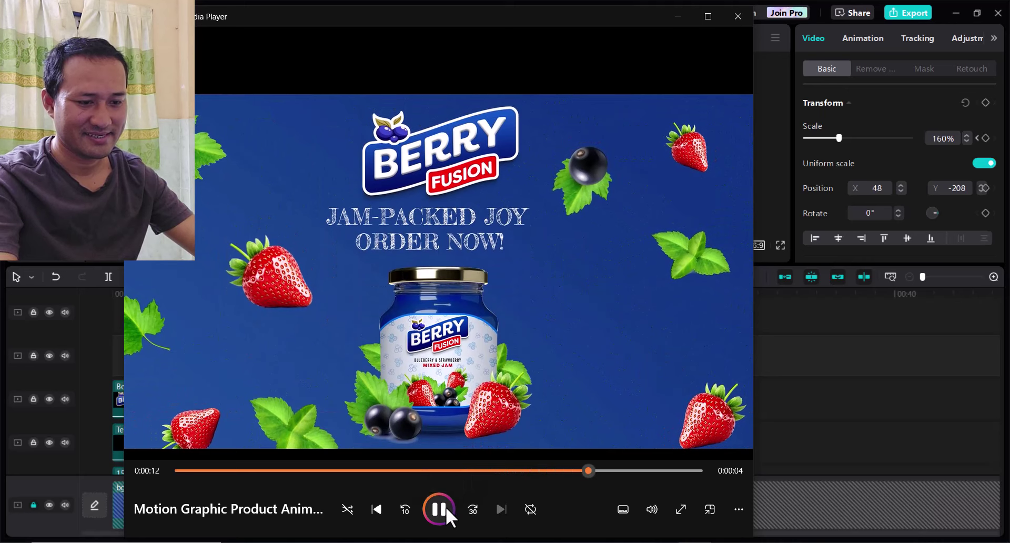
pyautogui.click(449, 509)
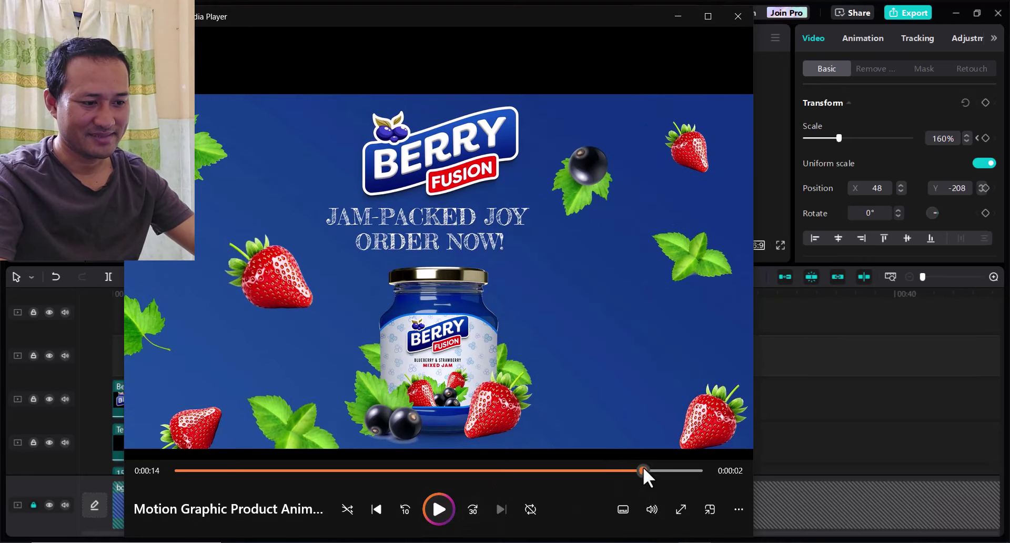
pyautogui.moveTo(643, 470); pyautogui.dragTo(583, 470)
pyautogui.click(434, 509)
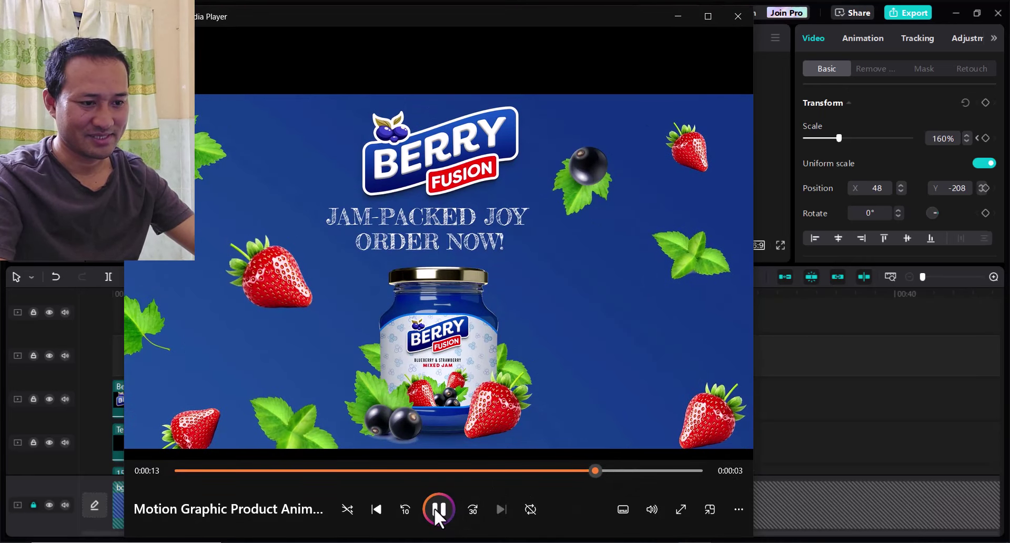
pyautogui.click(529, 471)
pyautogui.click(435, 510)
pyautogui.click(437, 510)
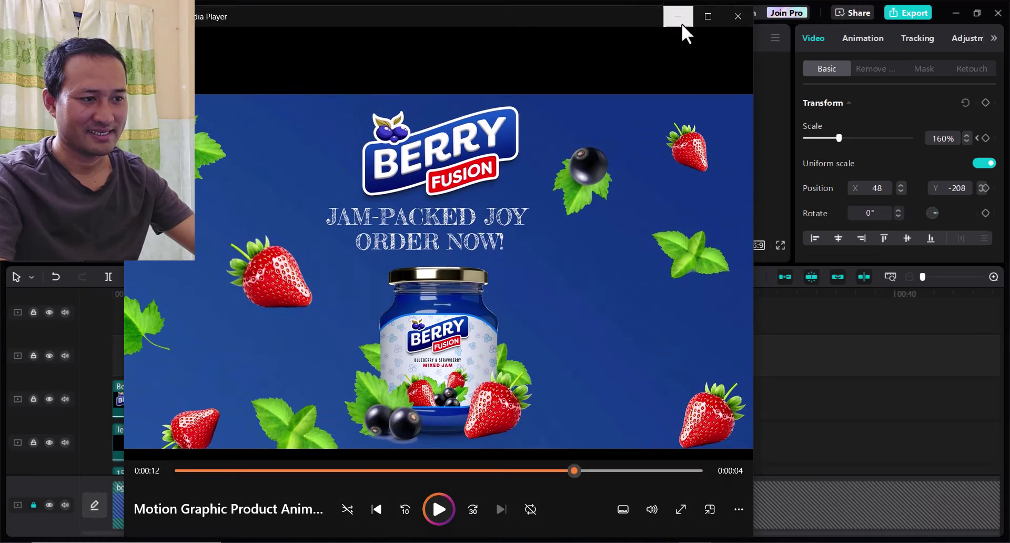
pyautogui.click(678, 16)
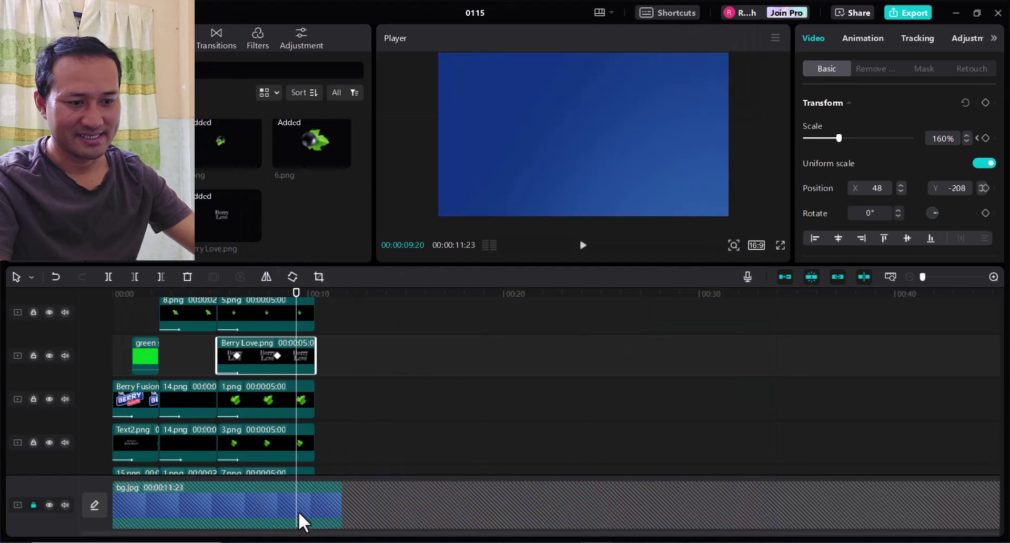
# Step: Zoom into the timeline and cut the overlay clips off at 00:08:20
pyautogui.click(994, 277)
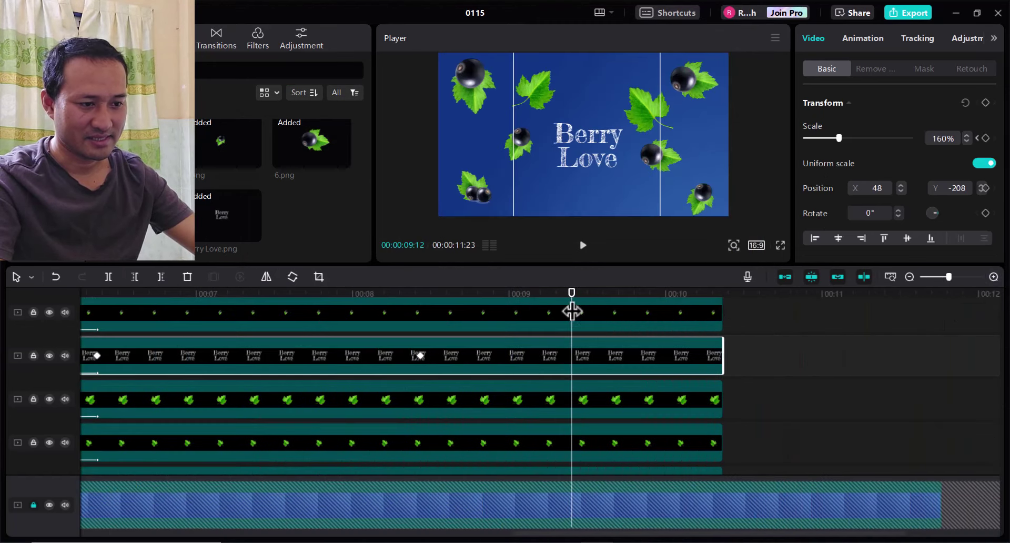
pyautogui.moveTo(572, 292); pyautogui.dragTo(449, 309)
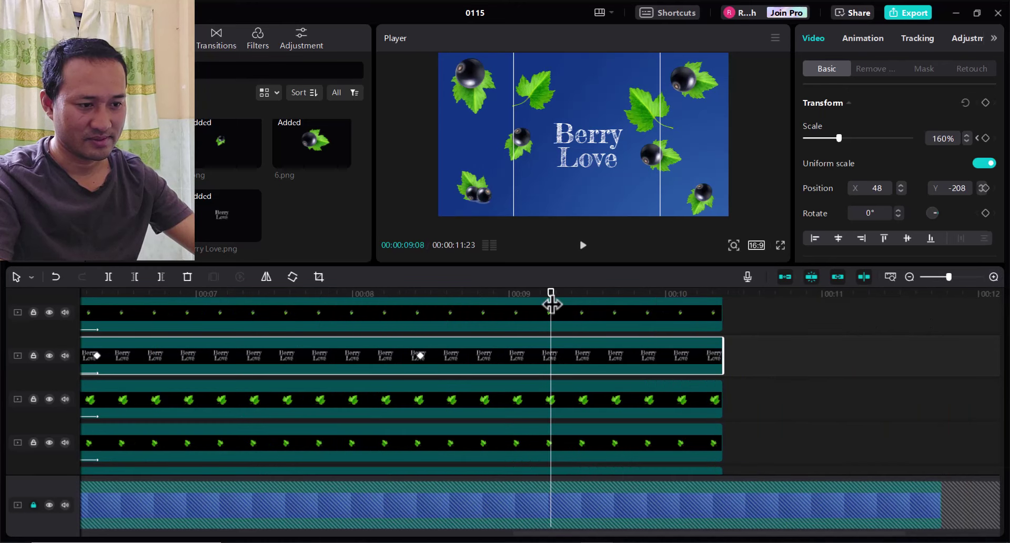
pyautogui.hotkey('ctrl', 'z')
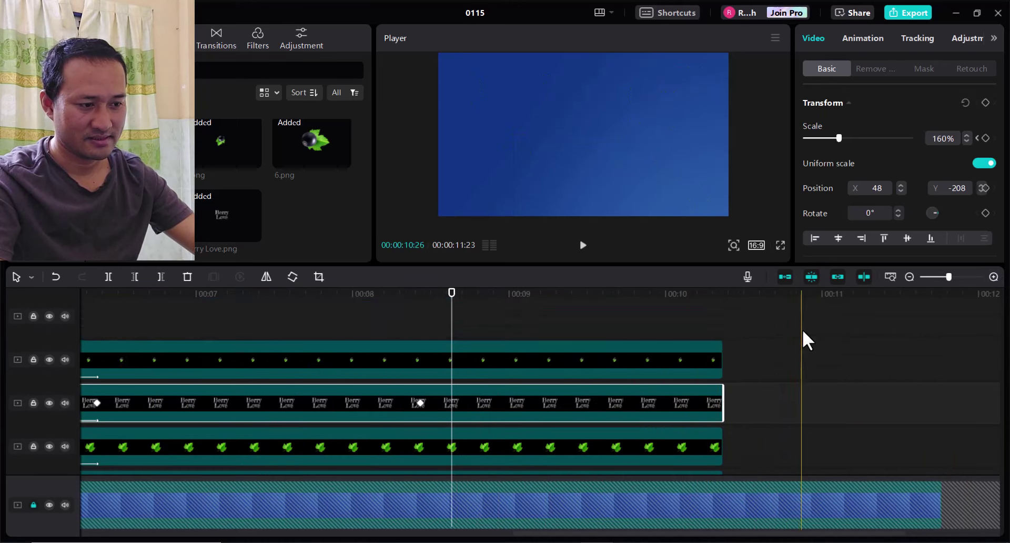
# Step: Import Bottle.png into the media panel
pyautogui.hotkey('ctrl', 'i')
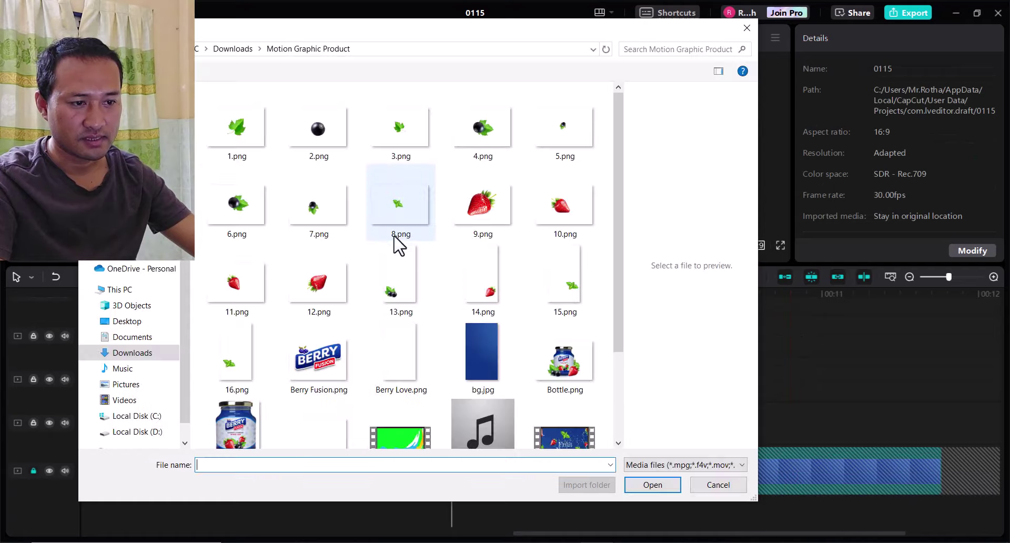
pyautogui.click(569, 211)
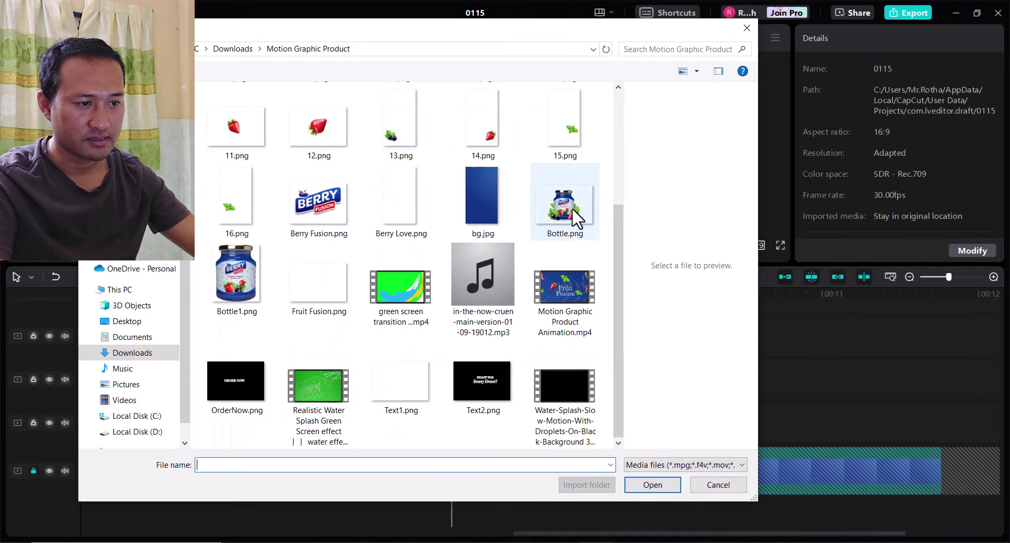
pyautogui.click(647, 485)
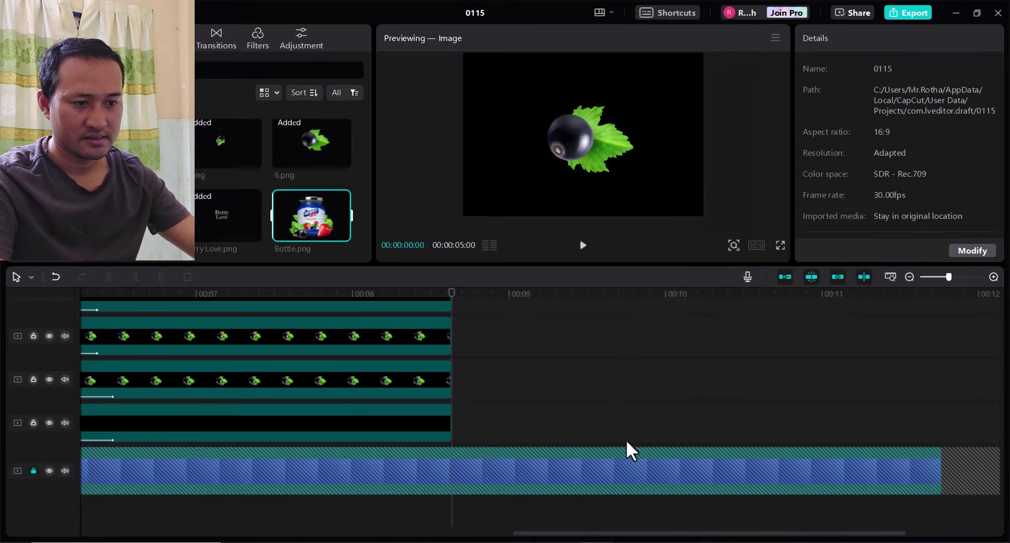
# Step: Place Bottle.png at the playhead, scale it to 51% and move it low, checking the reference
pyautogui.moveTo(483, 372); pyautogui.dragTo(474, 431)
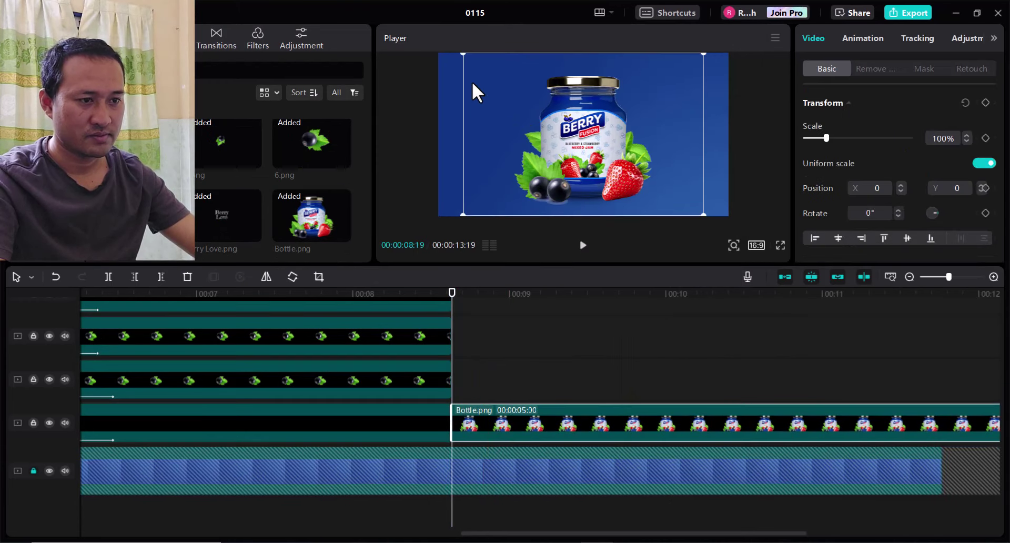
pyautogui.moveTo(468, 54); pyautogui.dragTo(521, 93)
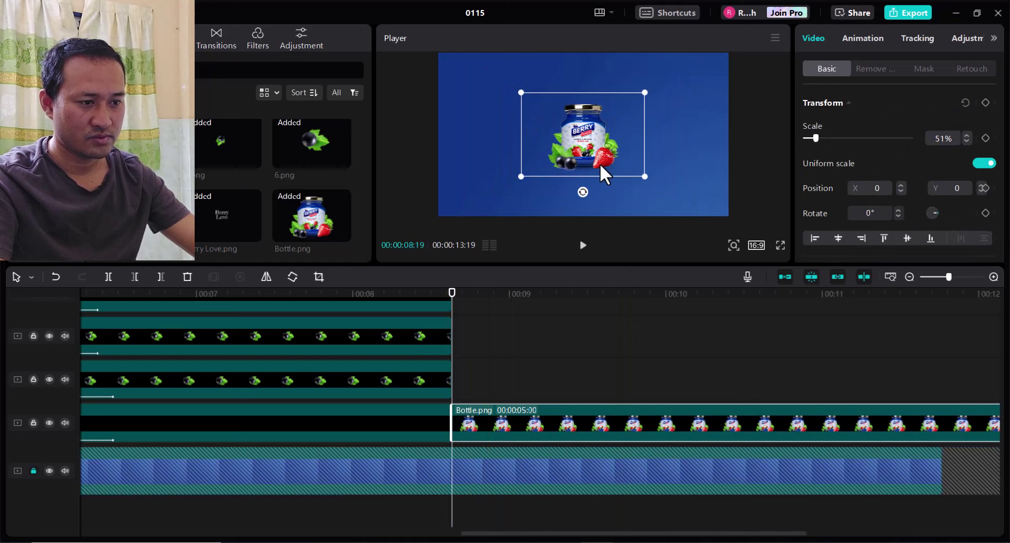
pyautogui.moveTo(586, 165); pyautogui.dragTo(594, 170)
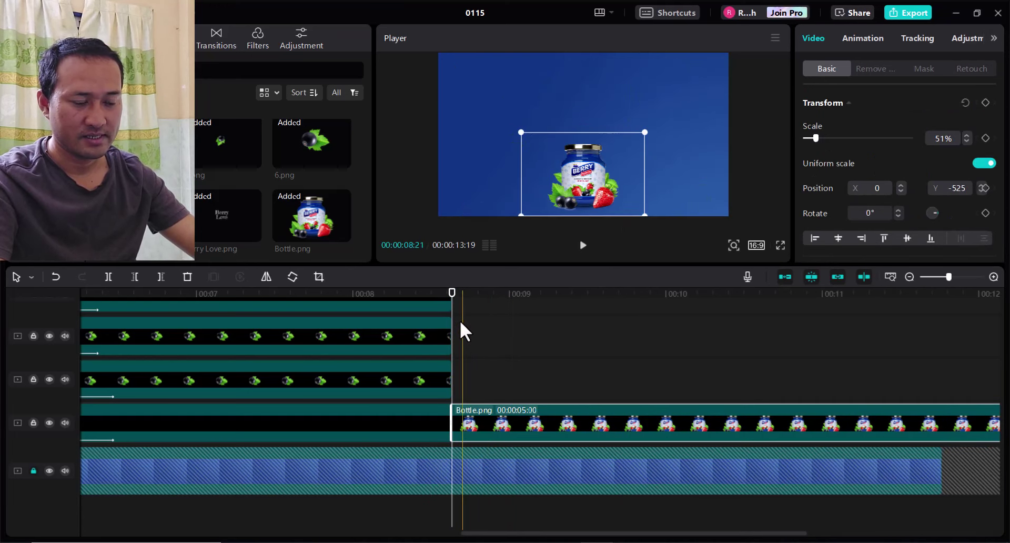
pyautogui.hotkey('alt', 'Tab')
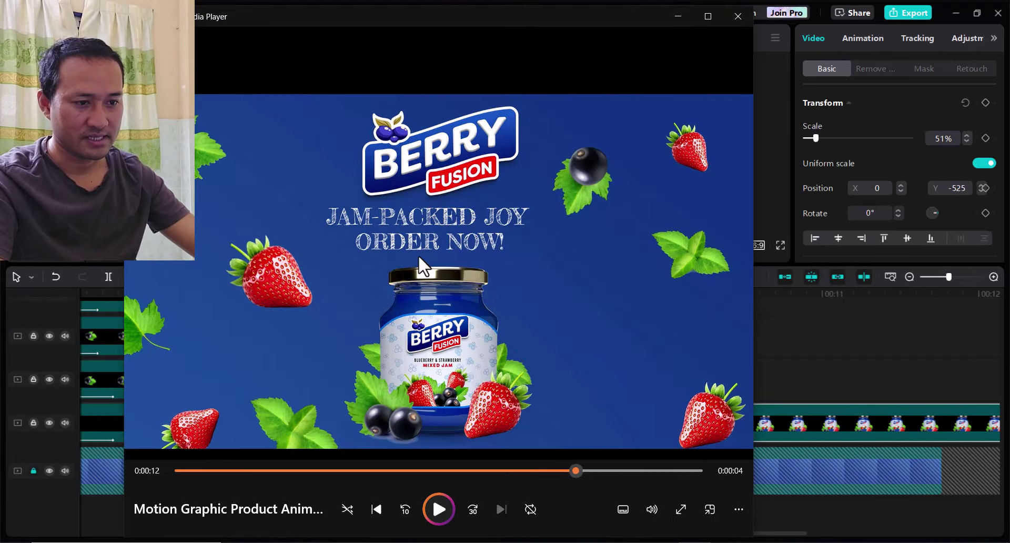
pyautogui.click(678, 24)
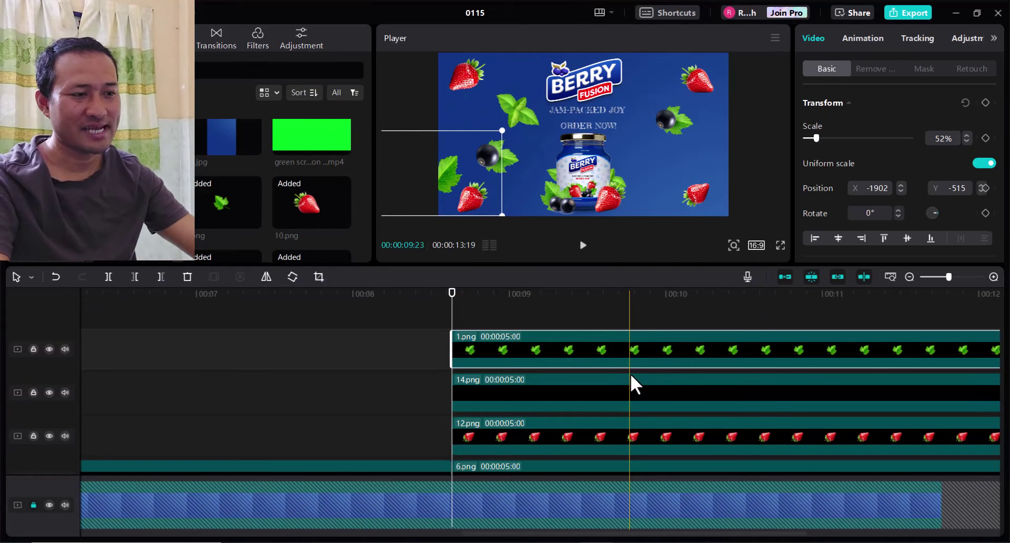
# Step: Shrink the right blackberry-leaf overlay to 49% and lower it, and move the left one beside the jar
pyautogui.click(683, 120)
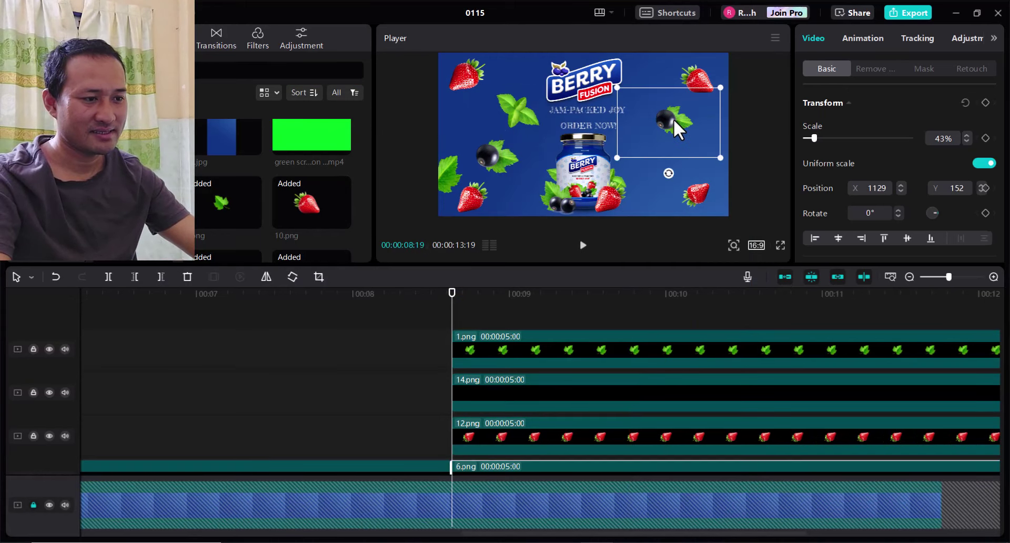
pyautogui.moveTo(673, 118); pyautogui.dragTo(678, 141)
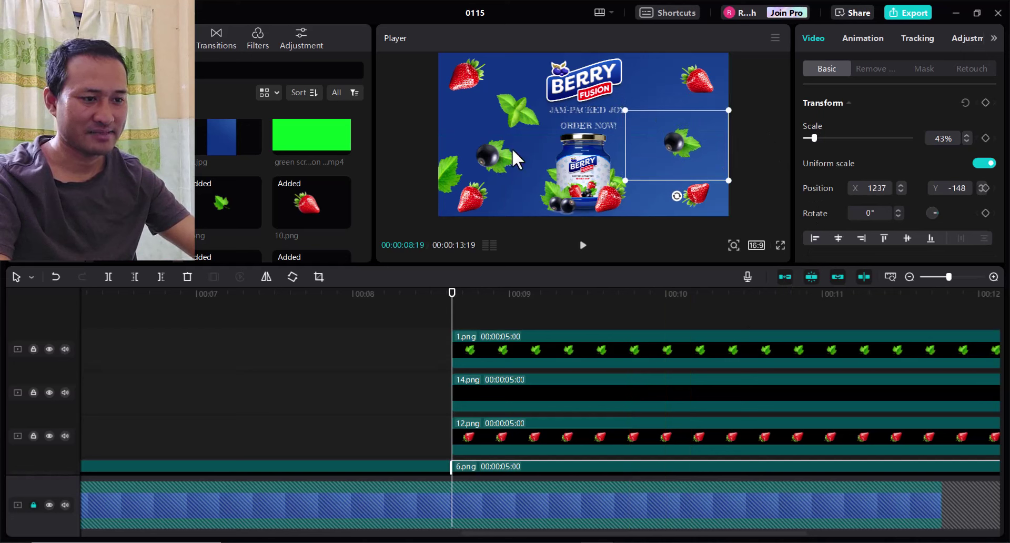
pyautogui.click(489, 154)
pyautogui.moveTo(514, 158); pyautogui.dragTo(536, 155)
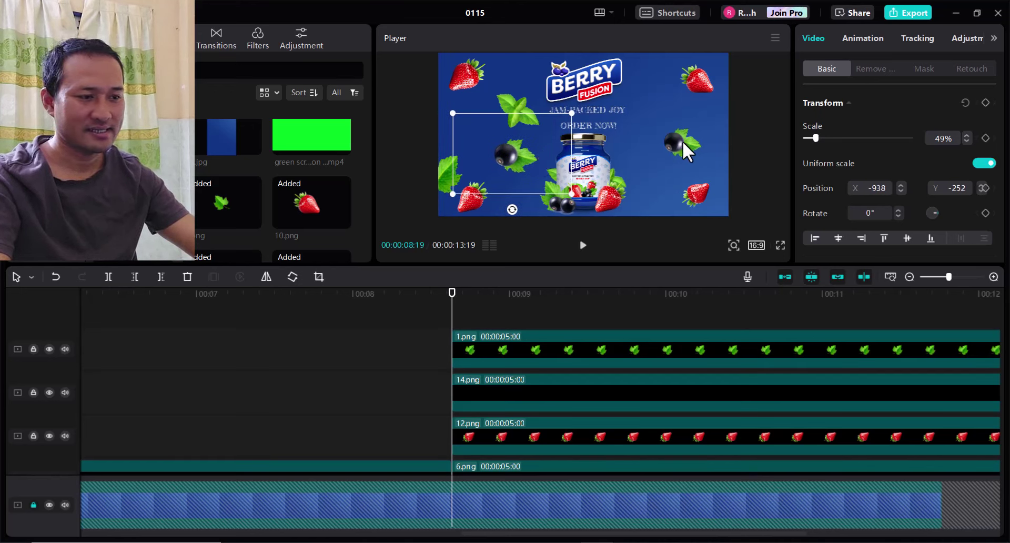
pyautogui.click(495, 318)
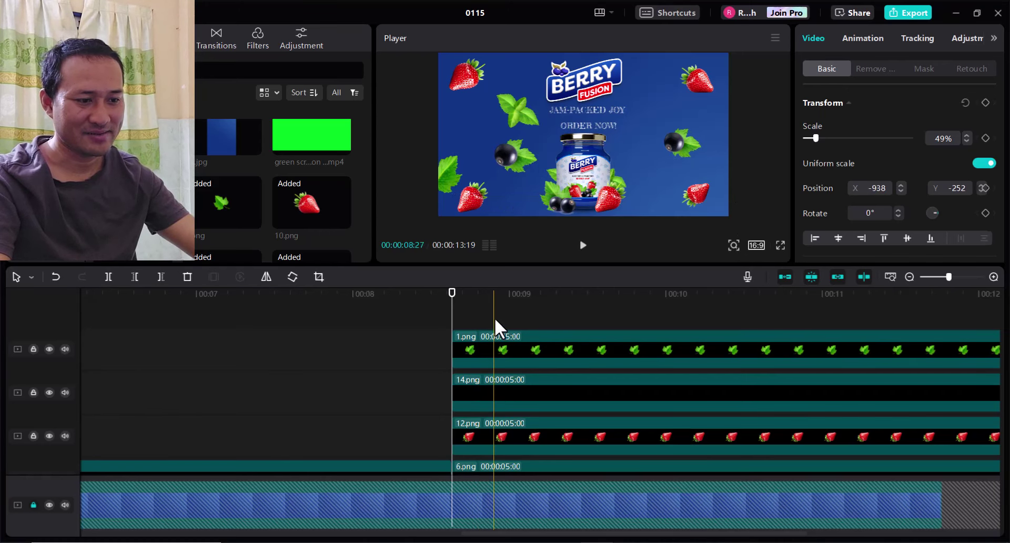
pyautogui.scroll(2, 510, 315)
pyautogui.scroll(3, 518, 326)
pyautogui.scroll(-2, 523, 330)
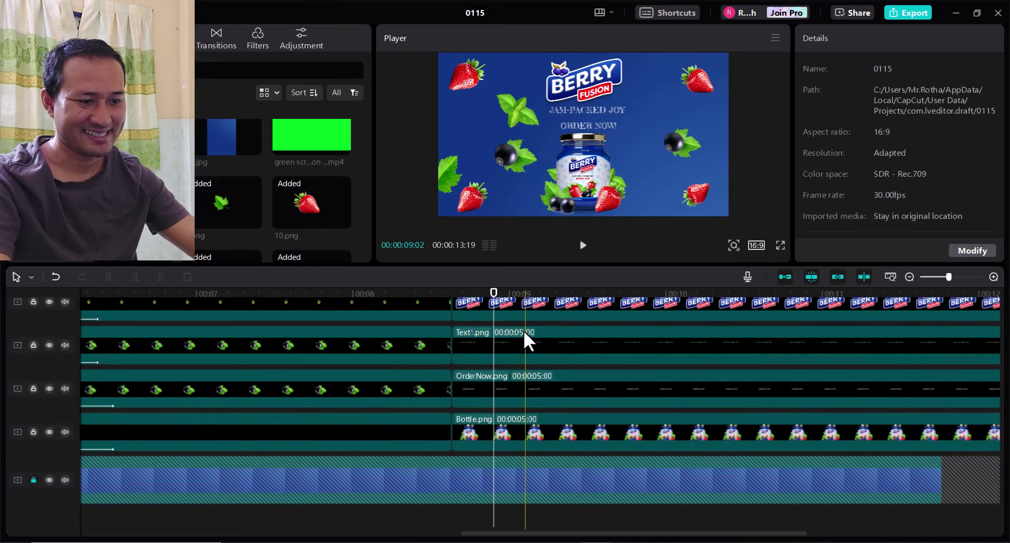
pyautogui.scroll(2, 534, 339)
pyautogui.scroll(3, 541, 345)
pyautogui.scroll(3, 541, 344)
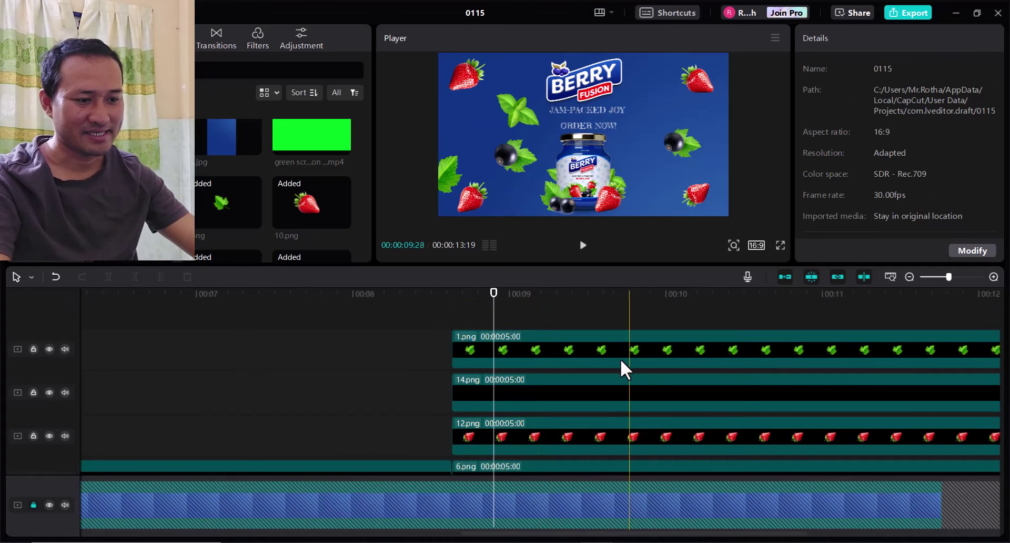
pyautogui.scroll(-2, 534, 342)
pyautogui.scroll(-2, 545, 347)
pyautogui.scroll(-1, 546, 350)
pyautogui.scroll(-1, 546, 350)
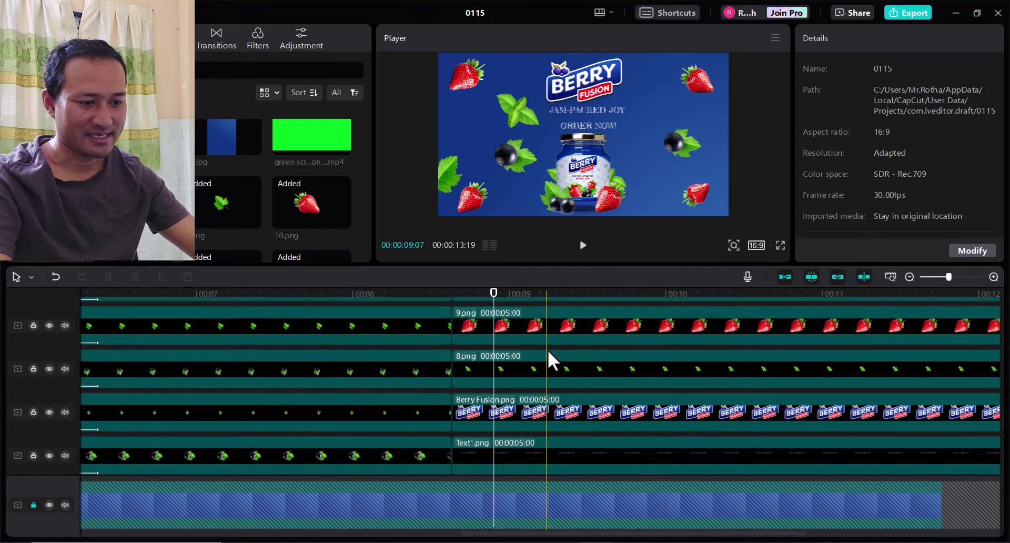
pyautogui.scroll(-1, 548, 352)
pyautogui.scroll(-1, 550, 355)
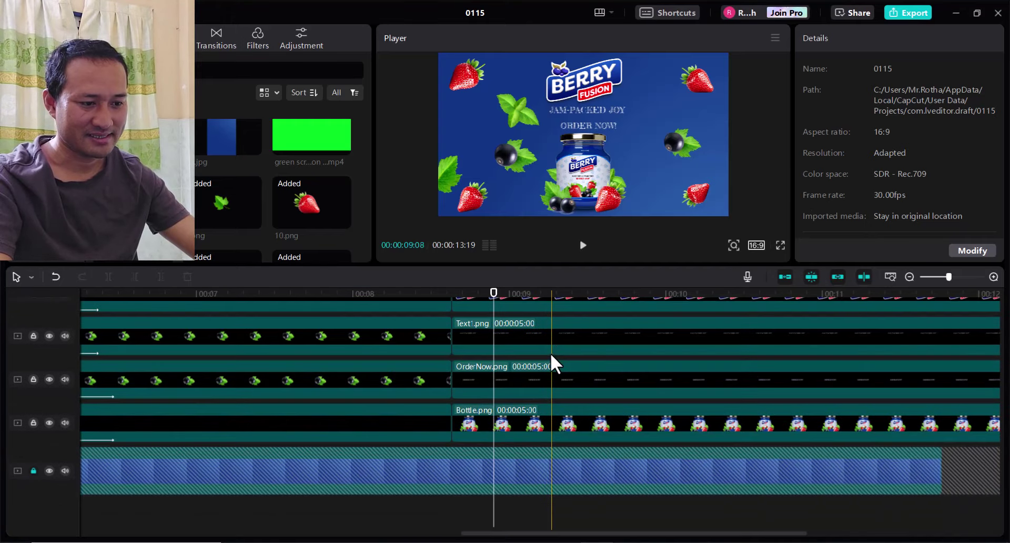
# Step: Give Bottle.png a Slide Up entrance animation lasting 1.0s
pyautogui.click(535, 419)
pyautogui.click(864, 39)
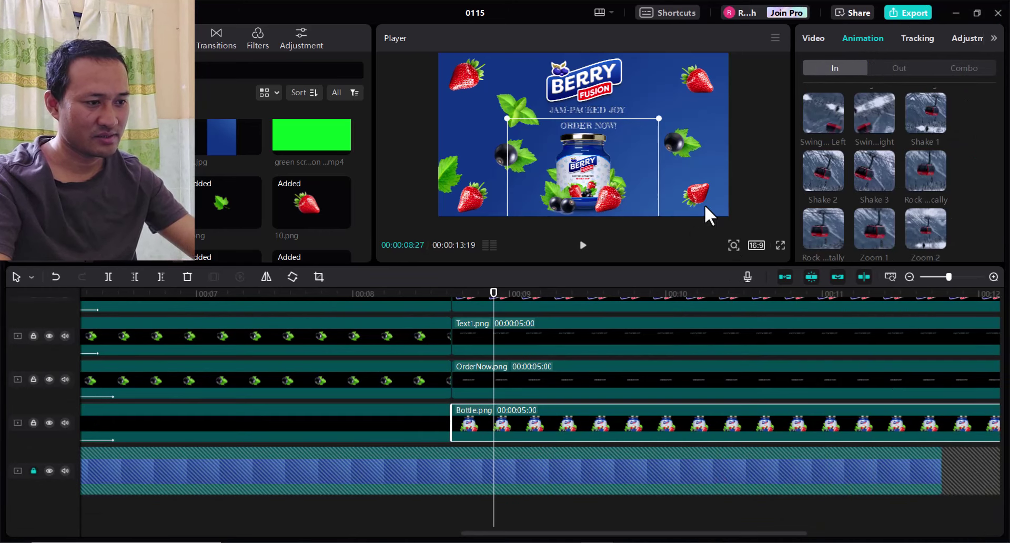
pyautogui.scroll(-1, 936, 221)
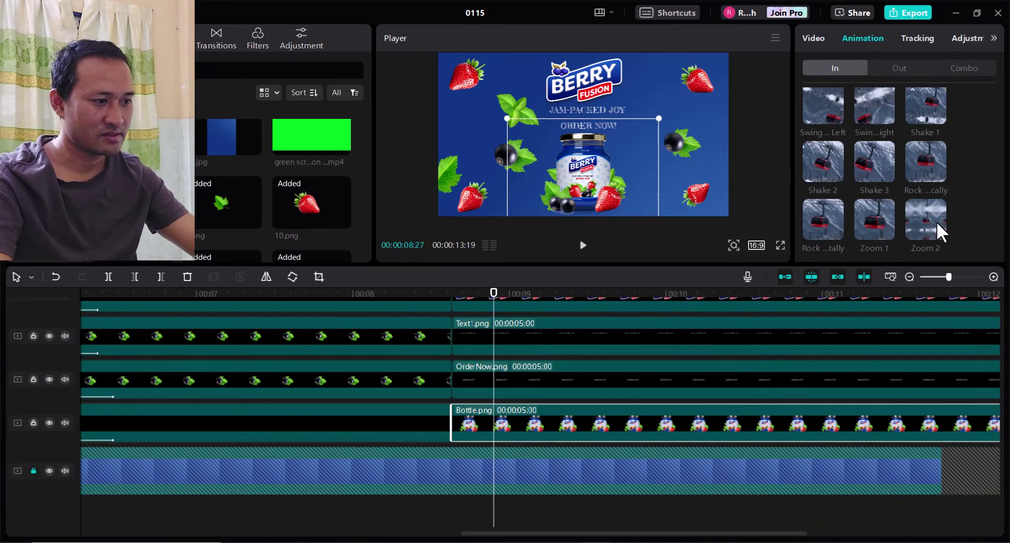
pyautogui.scroll(-5, 941, 158)
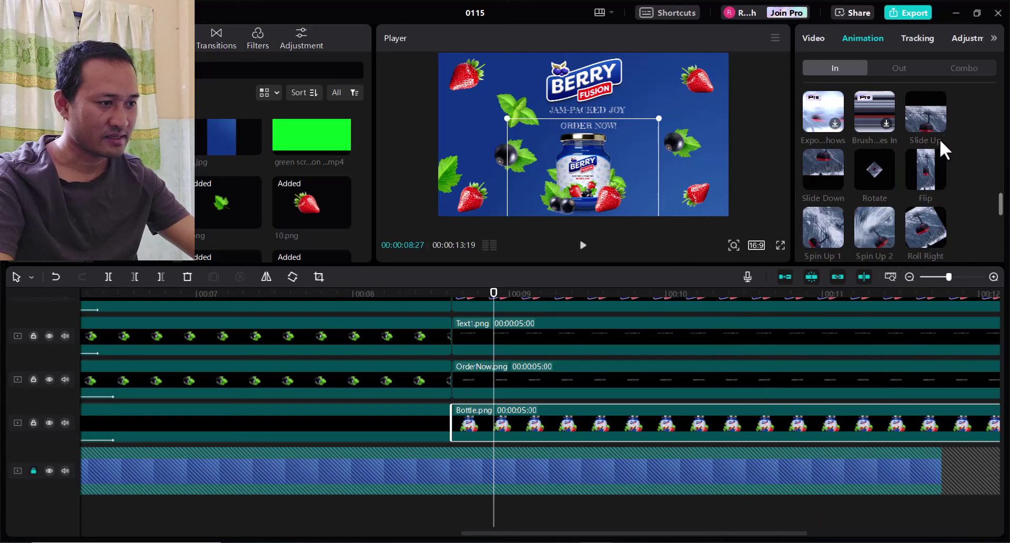
pyautogui.click(933, 112)
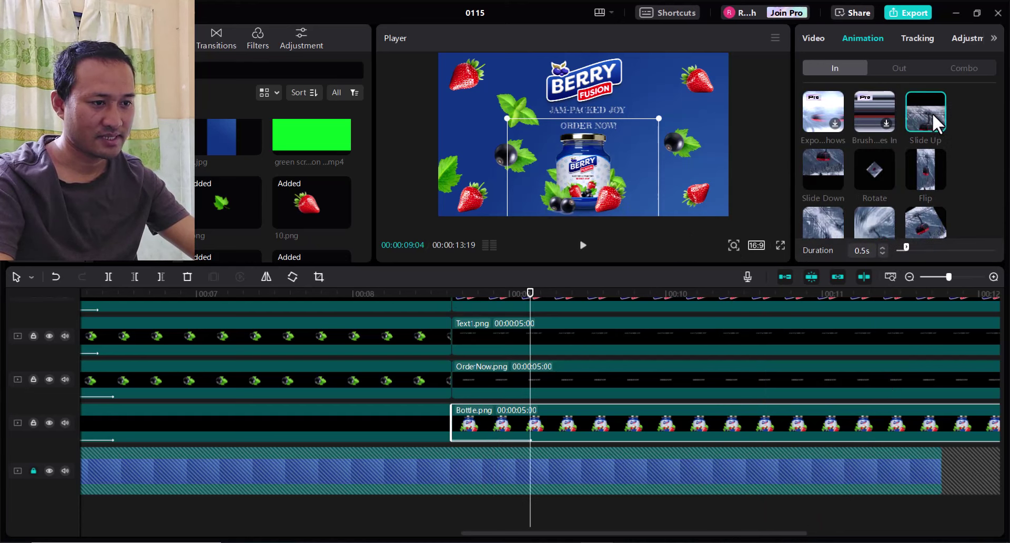
pyautogui.click(883, 247)
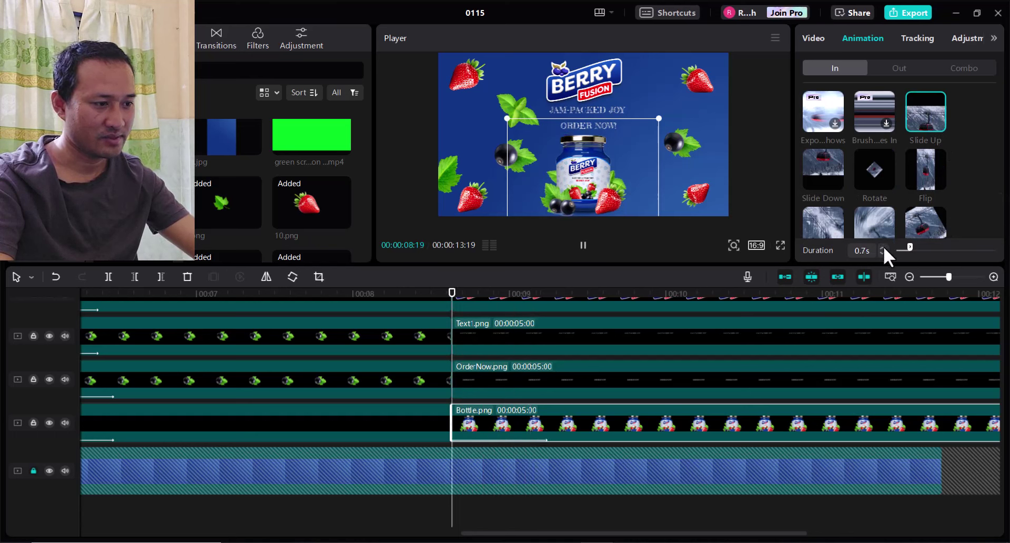
pyautogui.click(883, 247)
pyautogui.click(883, 248)
pyautogui.click(883, 248)
pyautogui.click(883, 248)
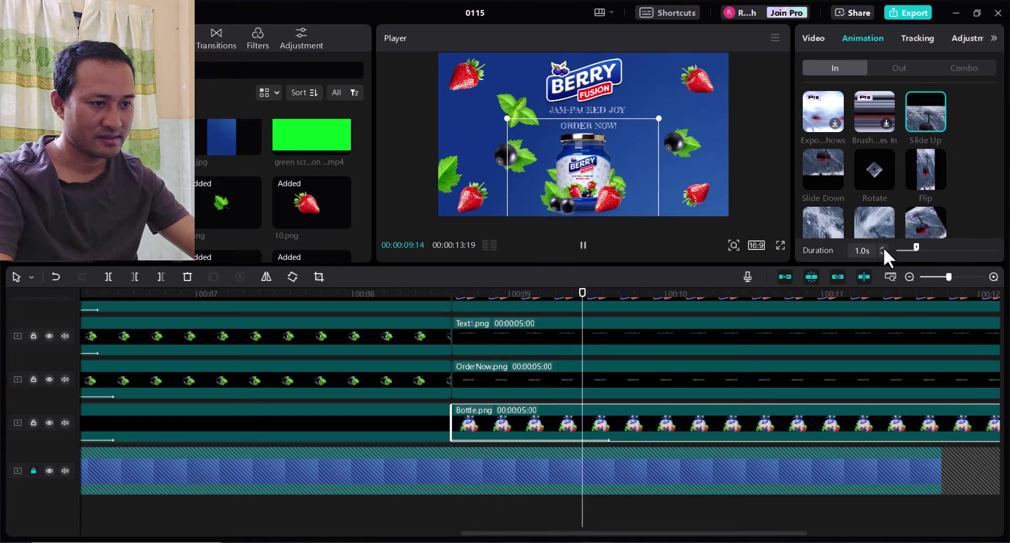
# Step: Give OrderNow.png and Text1.png Slide Up entrance animations lasting 1.1s each
pyautogui.click(557, 393)
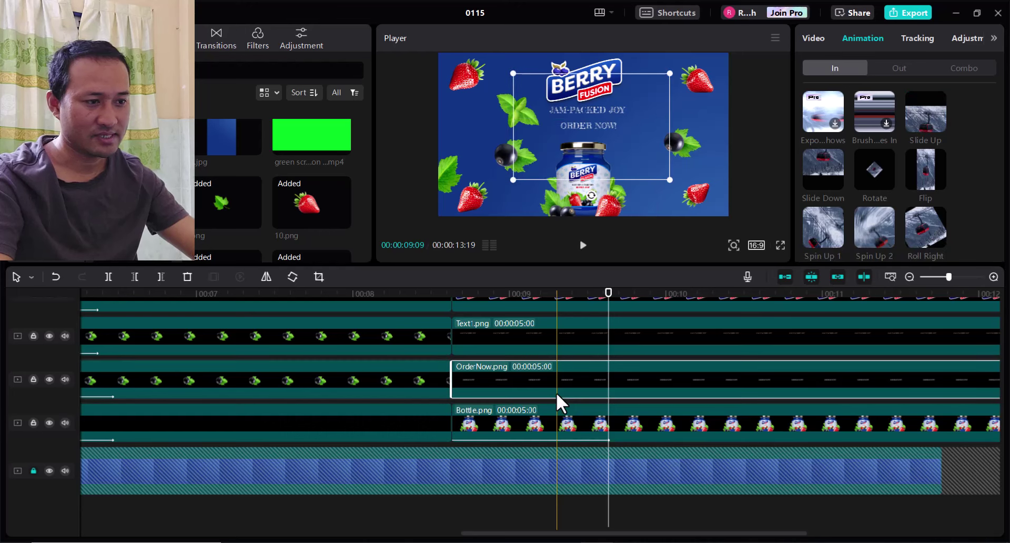
pyautogui.click(927, 121)
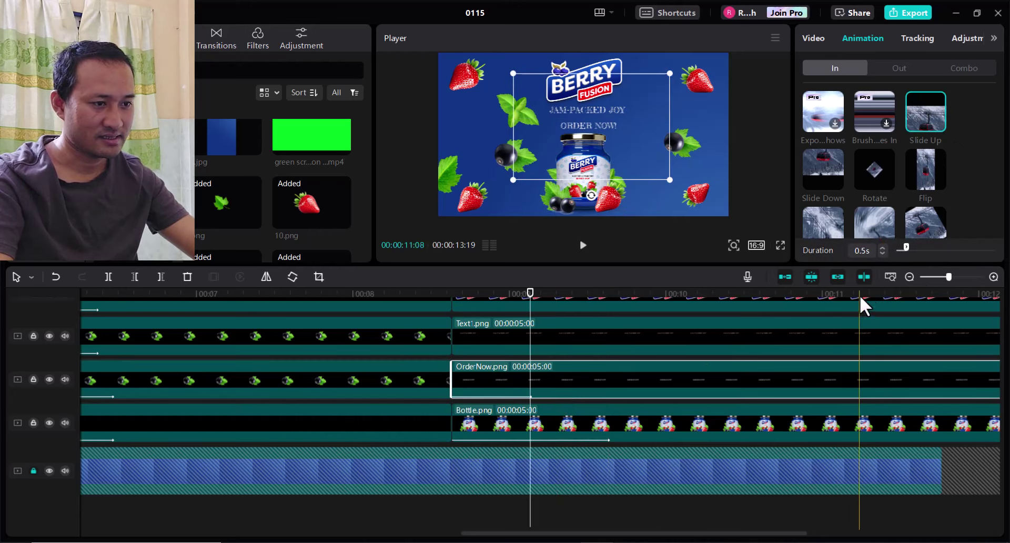
pyautogui.click(882, 247)
pyautogui.click(883, 247)
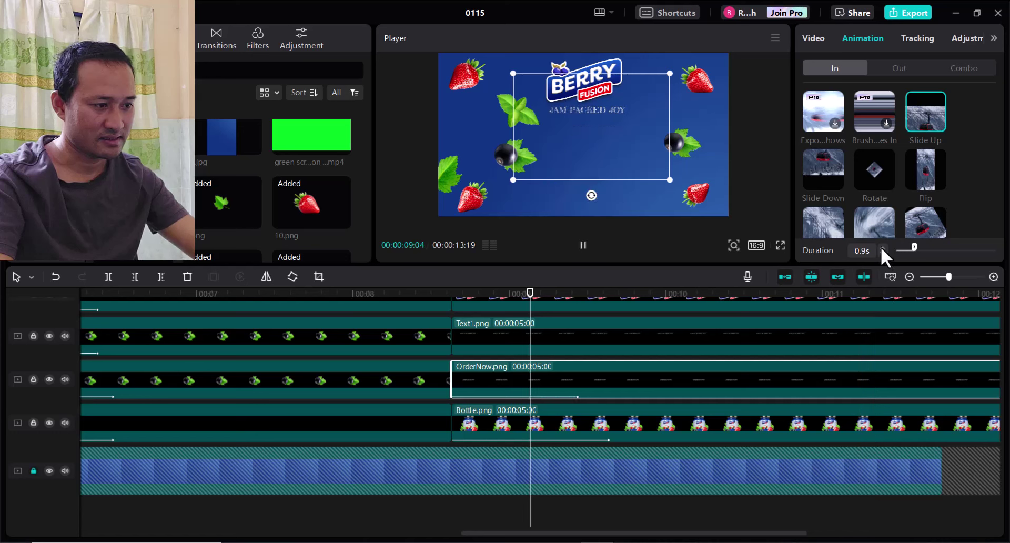
pyautogui.click(883, 247)
pyautogui.click(883, 248)
pyautogui.click(883, 248)
pyautogui.click(882, 247)
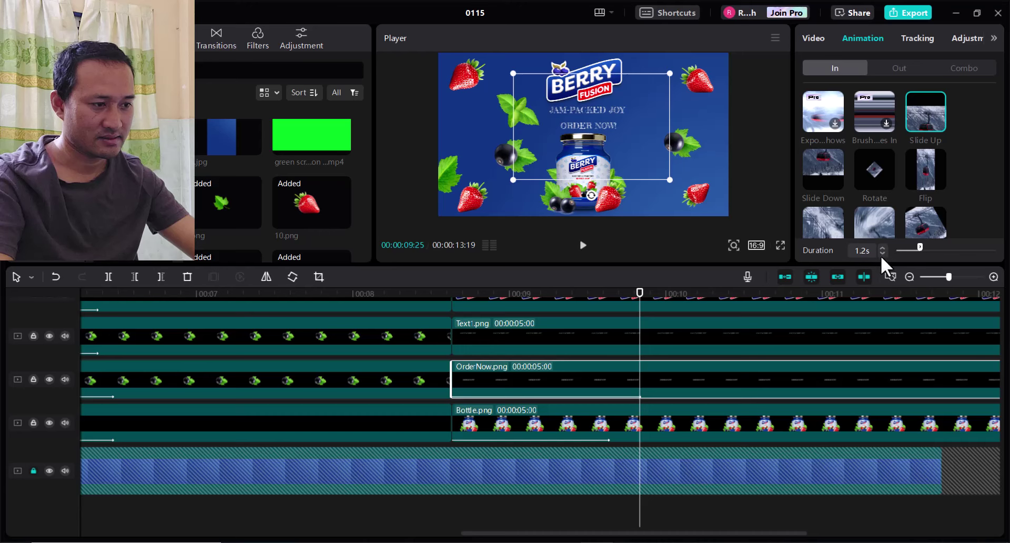
pyautogui.click(881, 253)
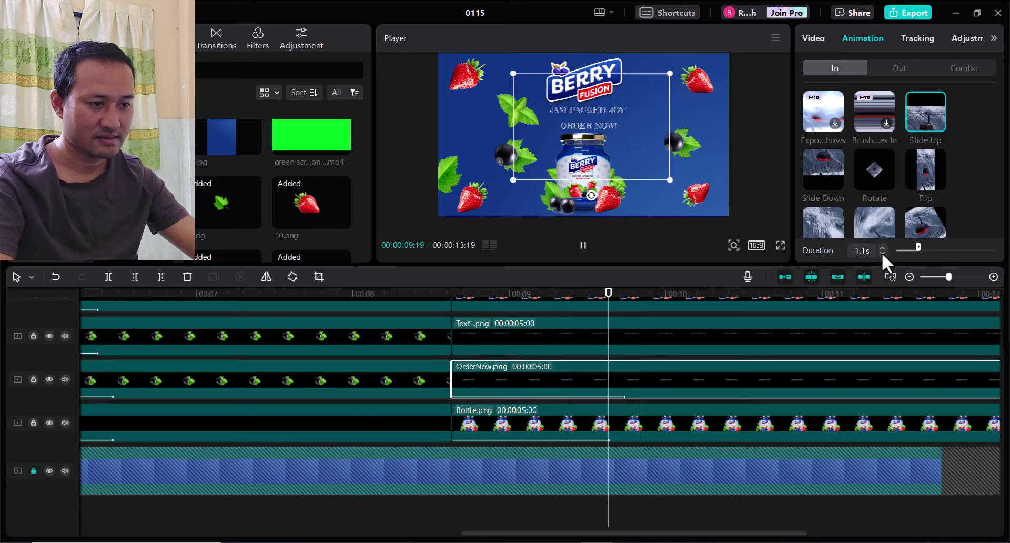
pyautogui.click(600, 337)
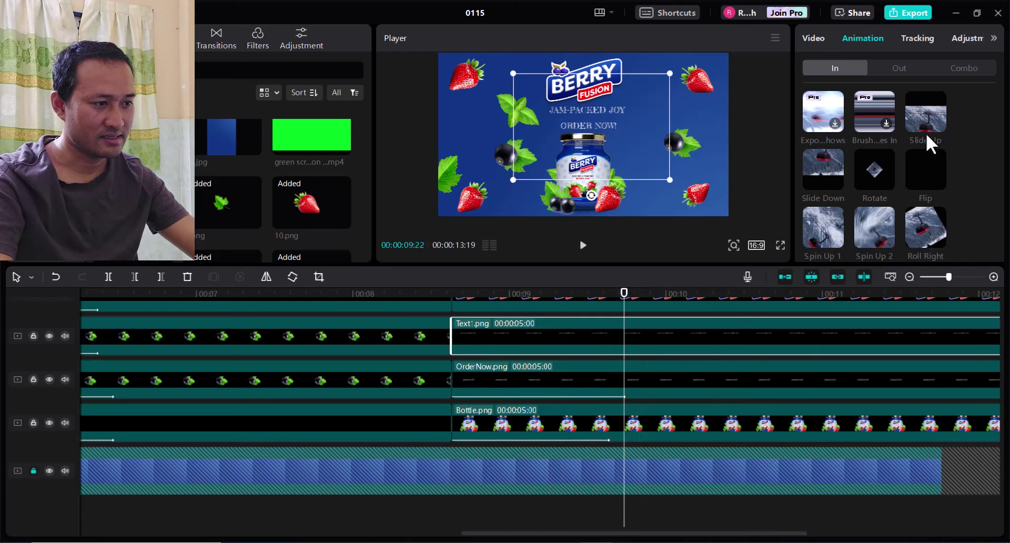
pyautogui.click(926, 112)
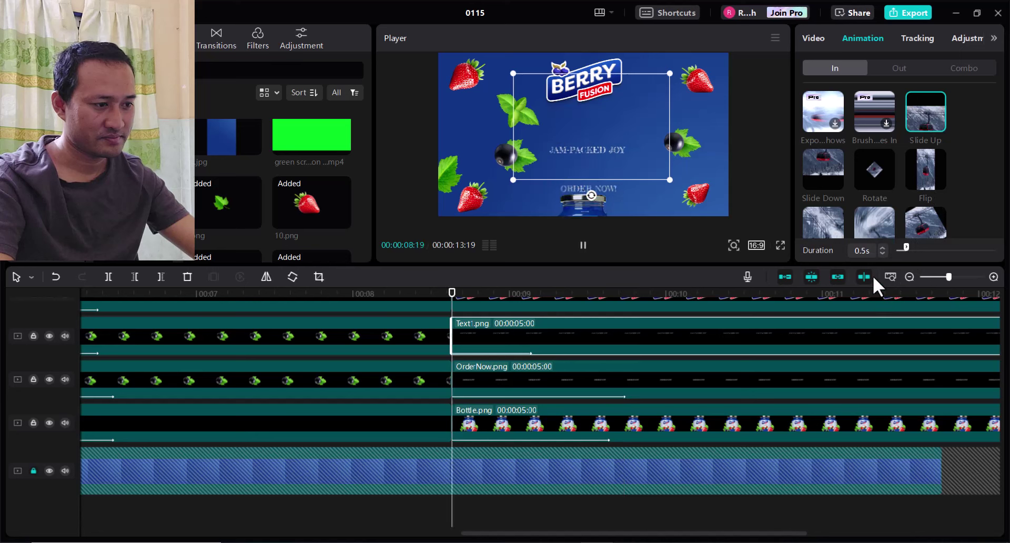
pyautogui.click(882, 247)
pyautogui.click(883, 248)
pyautogui.click(882, 247)
pyautogui.click(882, 247)
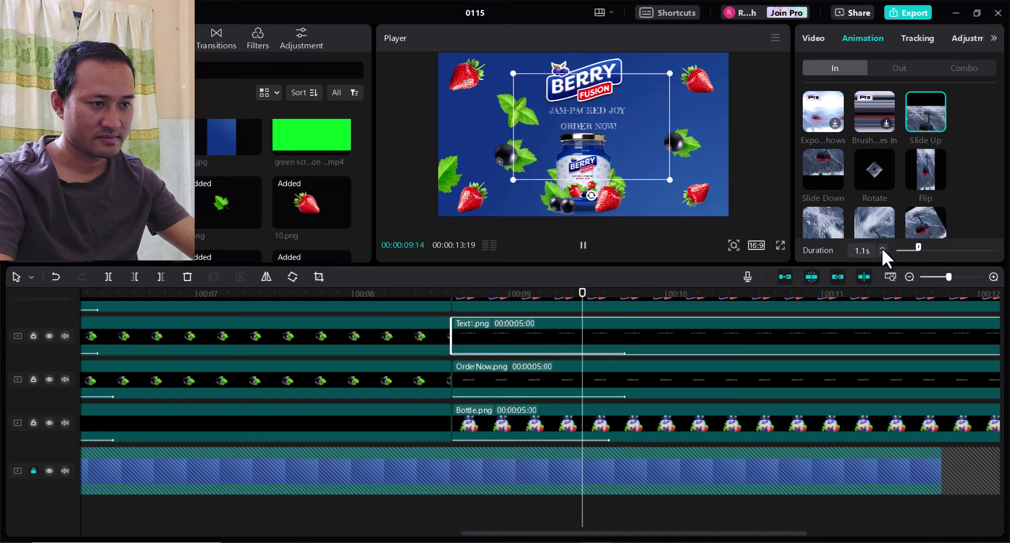
pyautogui.scroll(1, 591, 377)
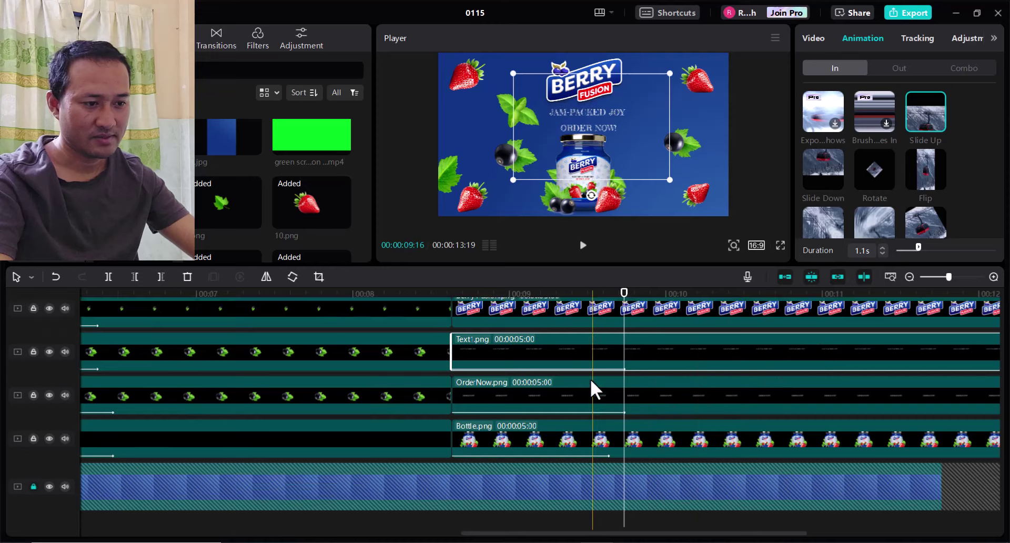
pyautogui.scroll(1, 590, 379)
# Step: Give the Berry Fusion.png logo a Slide Down entrance animation lasting 0.9s
pyautogui.click(585, 333)
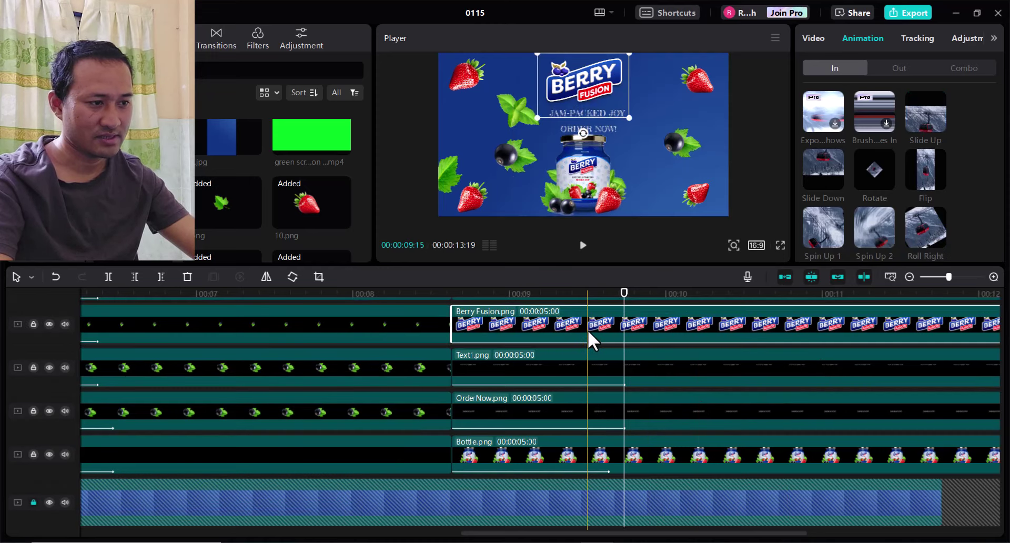
pyautogui.click(822, 165)
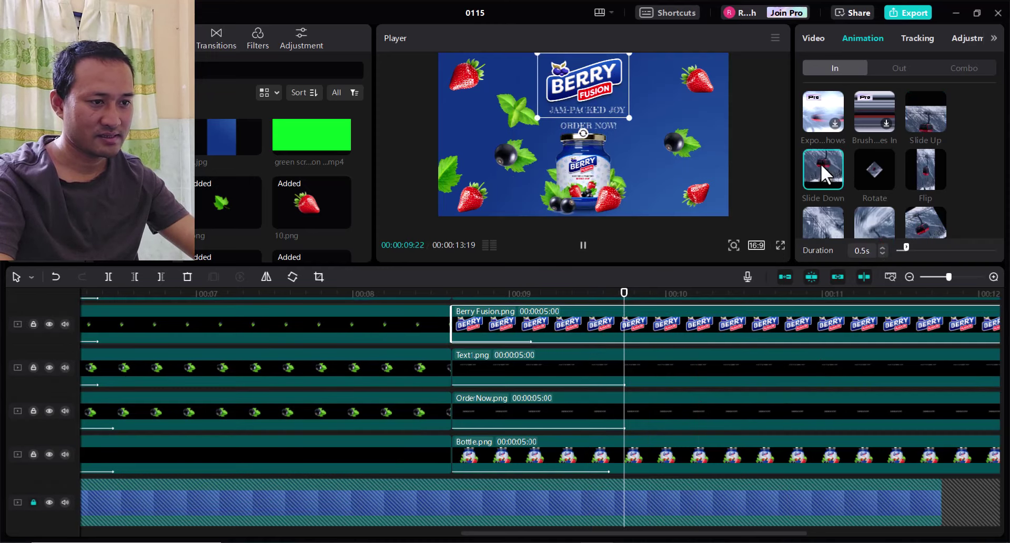
pyautogui.click(880, 246)
pyautogui.click(881, 246)
pyautogui.click(881, 246)
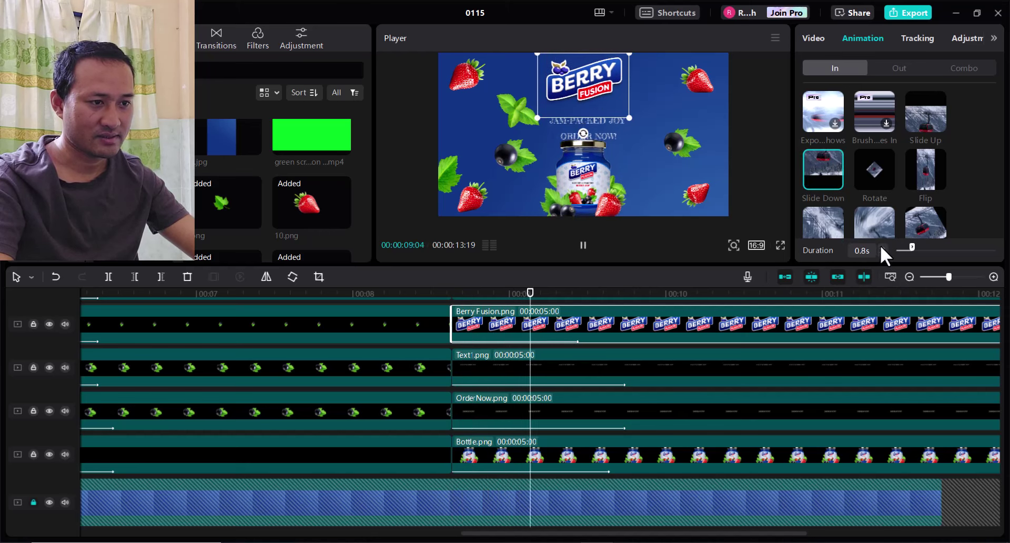
pyautogui.click(881, 246)
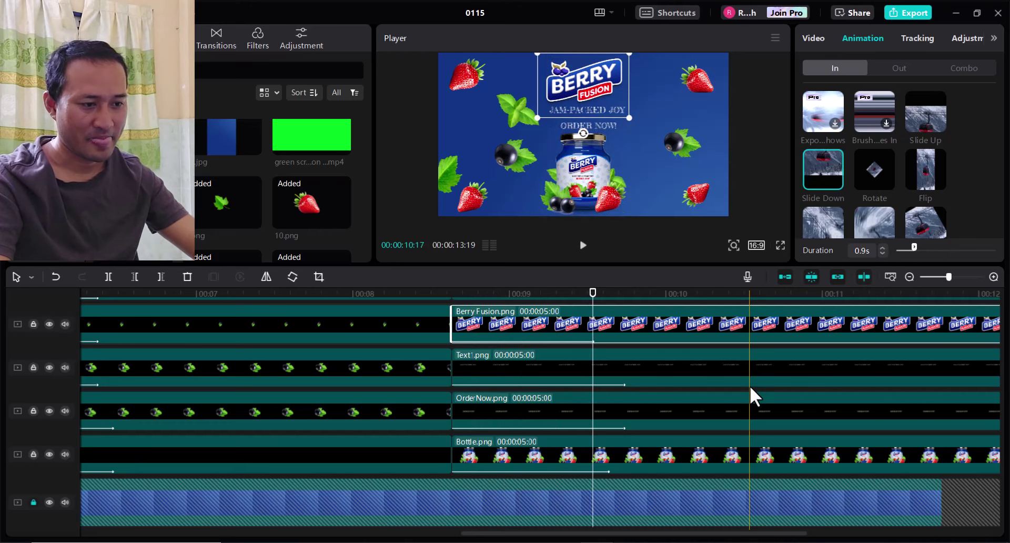
pyautogui.scroll(1, 750, 385)
pyautogui.scroll(1, 656, 381)
pyautogui.scroll(1, 656, 381)
pyautogui.click(649, 351)
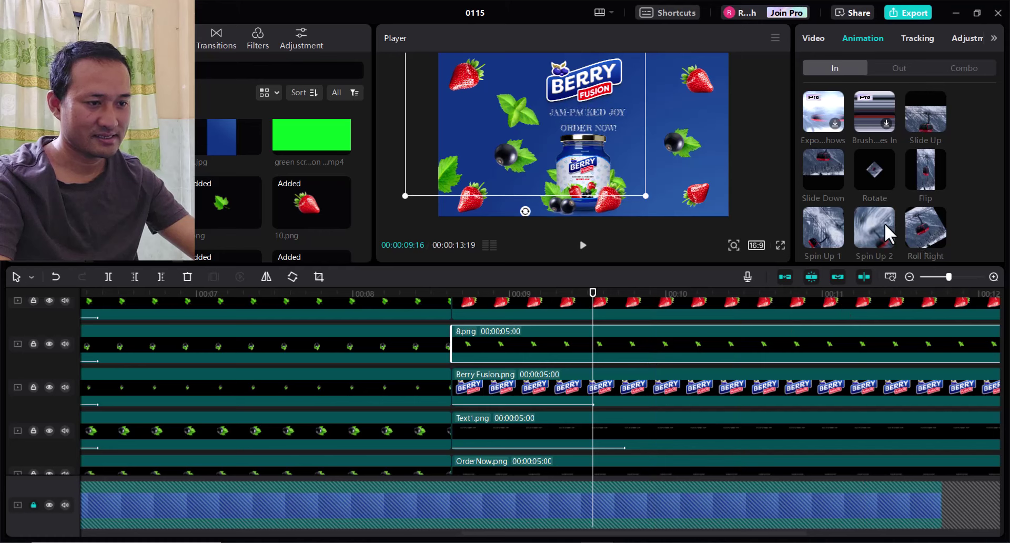
# Step: Give the 8.png leaves a Swing Right entrance animation lasting 1.0s
pyautogui.click(49, 343)
pyautogui.click(50, 343)
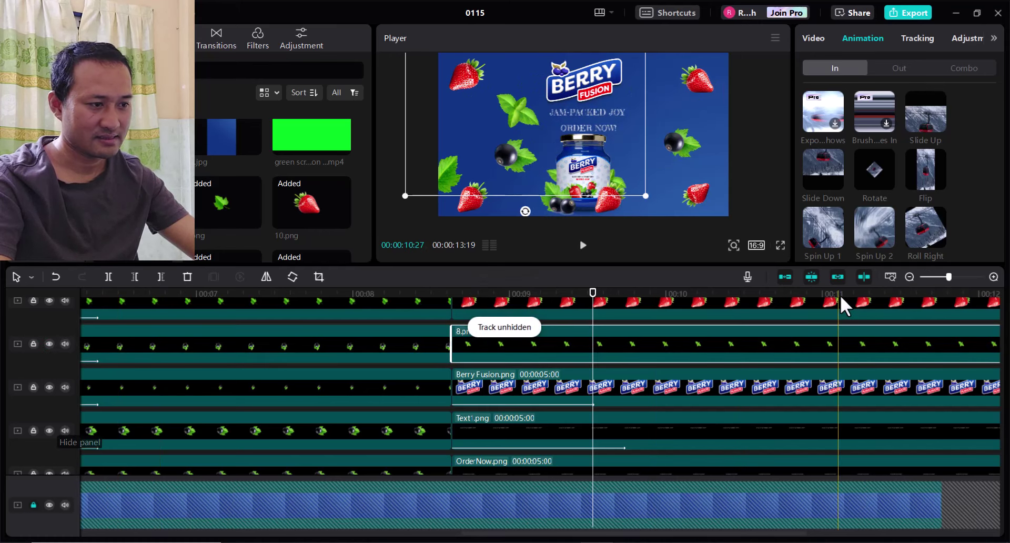
pyautogui.click(877, 235)
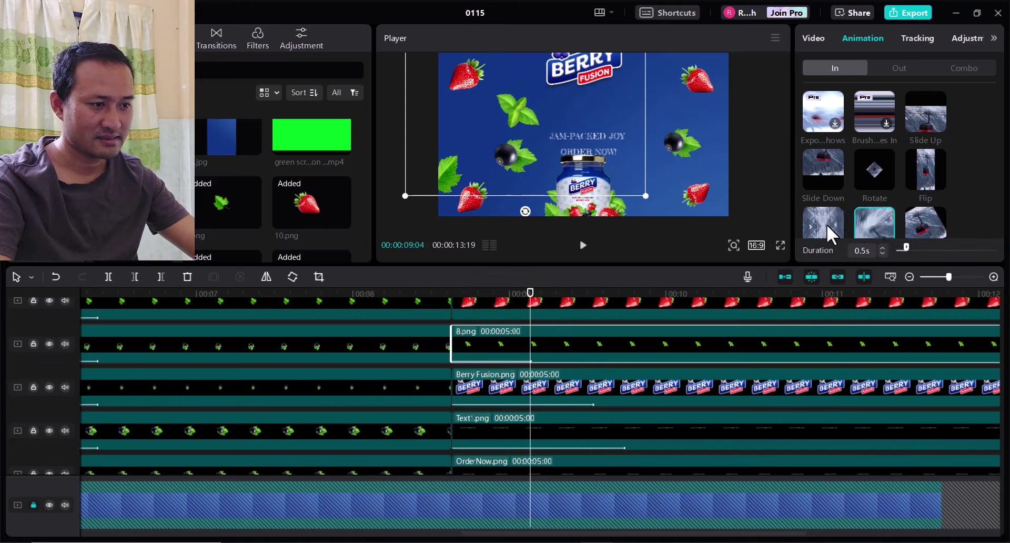
pyautogui.scroll(-5, 863, 210)
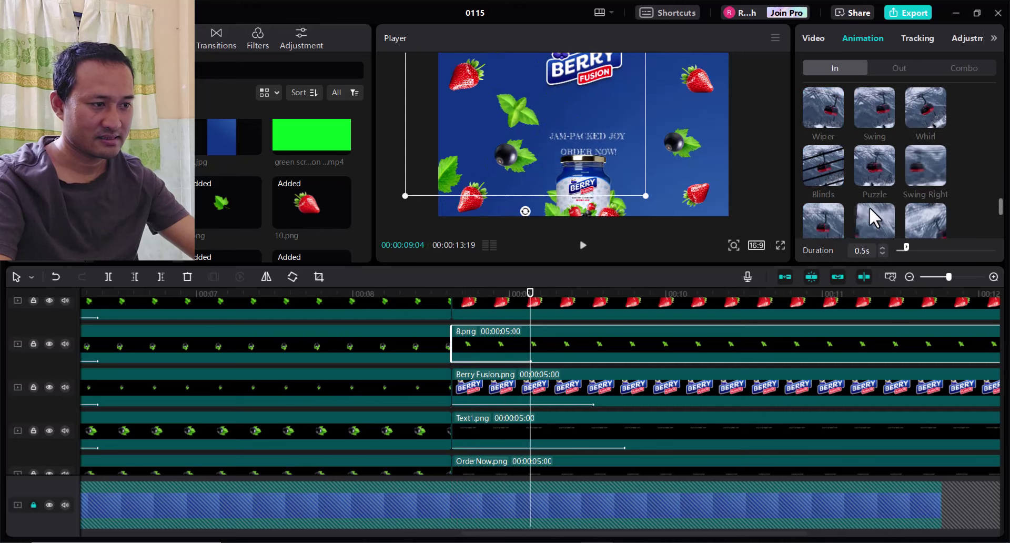
pyautogui.click(942, 170)
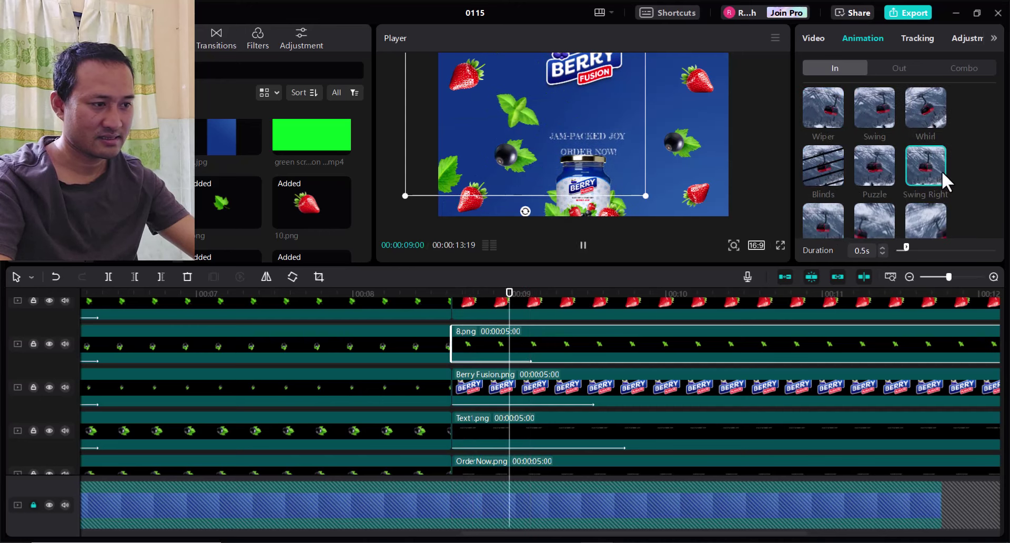
pyautogui.click(882, 247)
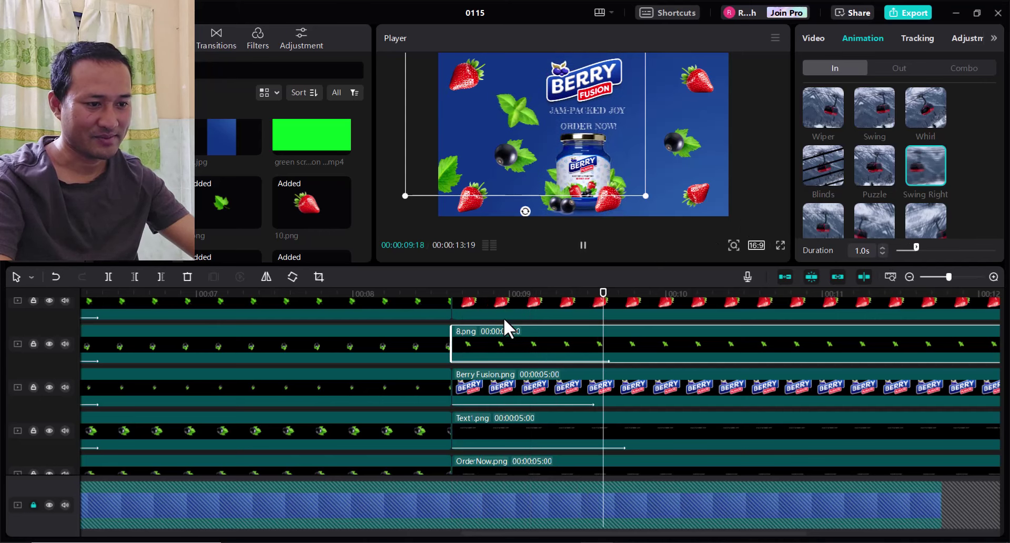
pyautogui.scroll(2, 513, 360)
# Step: Give the 9.png strawberry a Blinds entrance animation lasting 1.0s
pyautogui.click(520, 331)
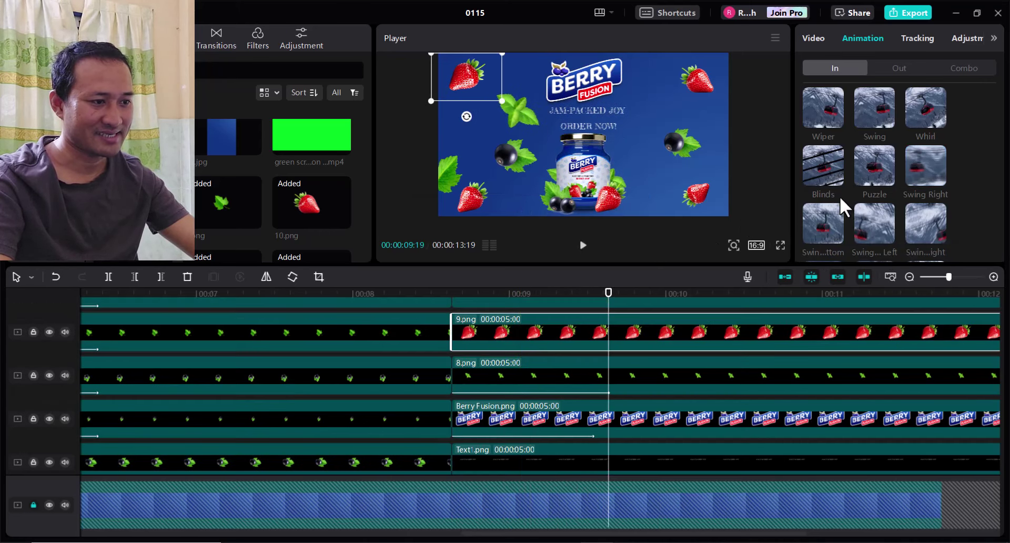
pyautogui.click(832, 176)
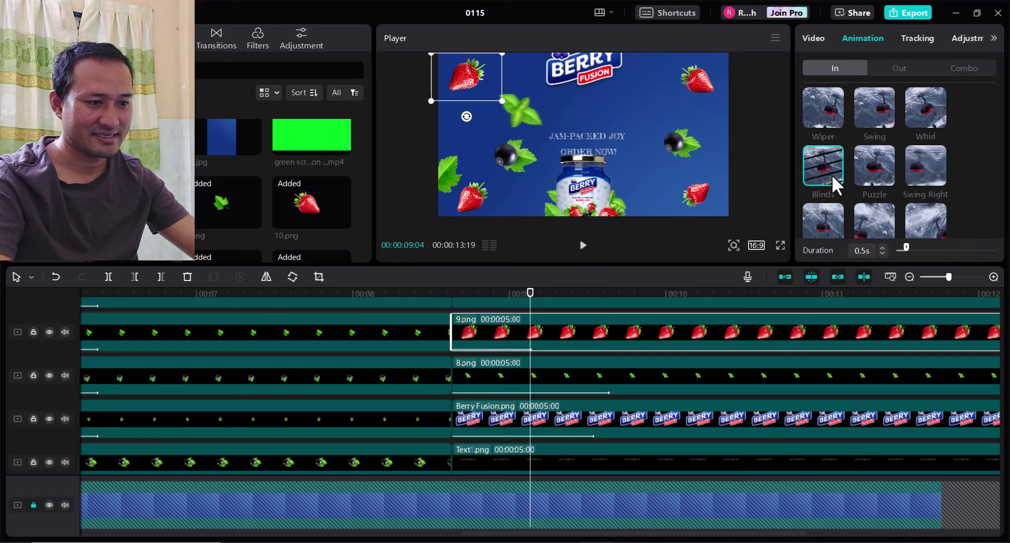
pyautogui.click(825, 173)
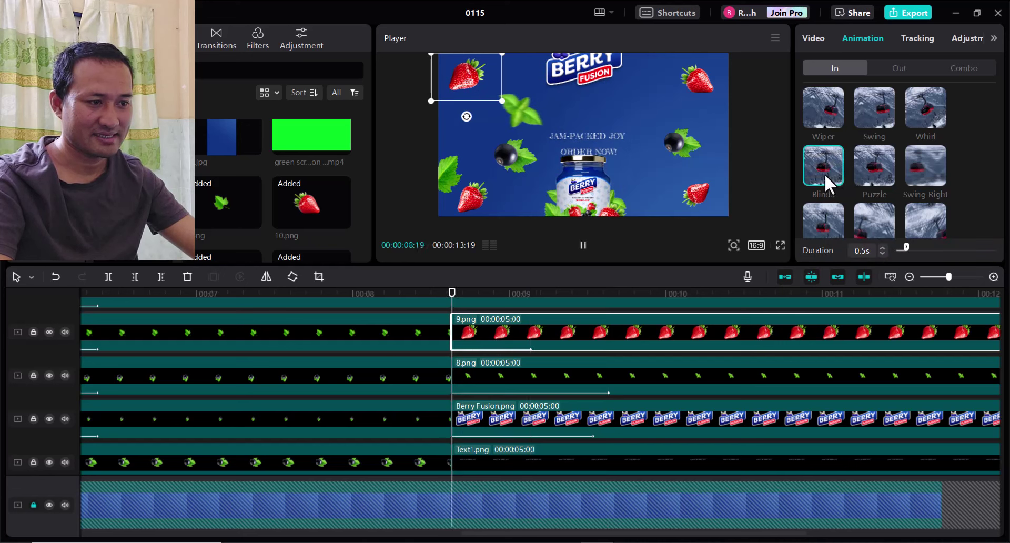
pyautogui.click(825, 173)
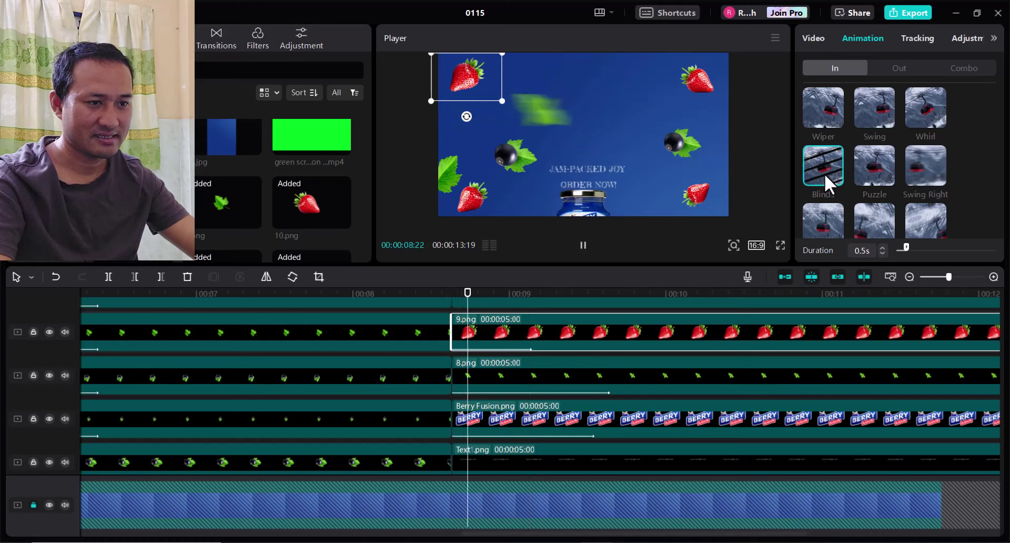
pyautogui.click(883, 246)
pyautogui.scroll(2, 586, 374)
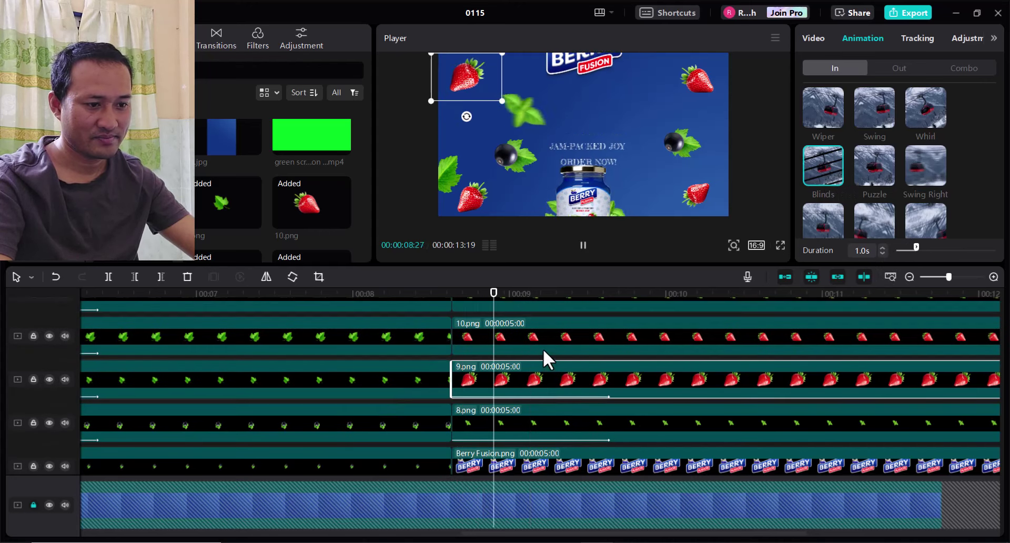
# Step: Give the 10.png strawberry a swing-style entrance animation lasting 1.0s
pyautogui.click(541, 336)
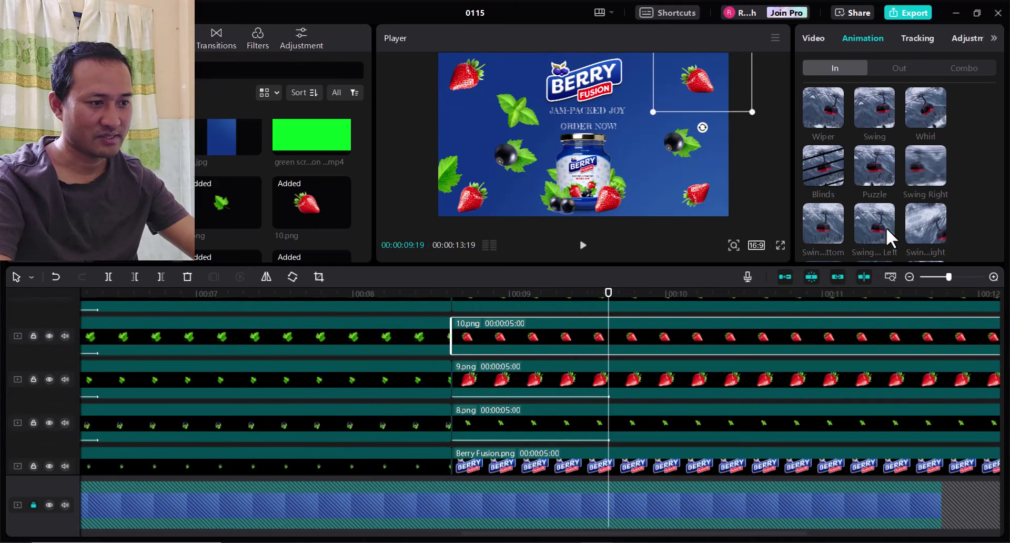
pyautogui.click(826, 226)
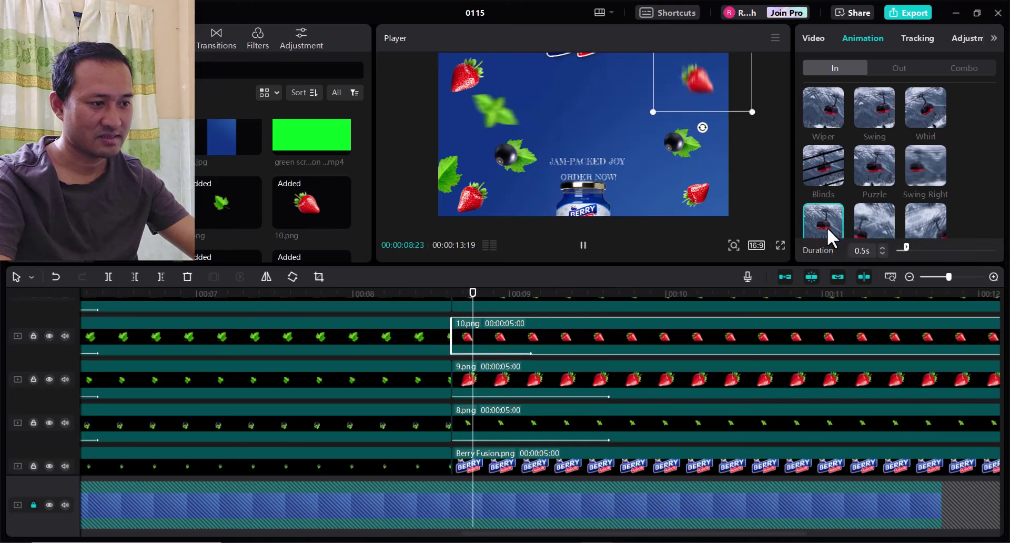
pyautogui.click(882, 246)
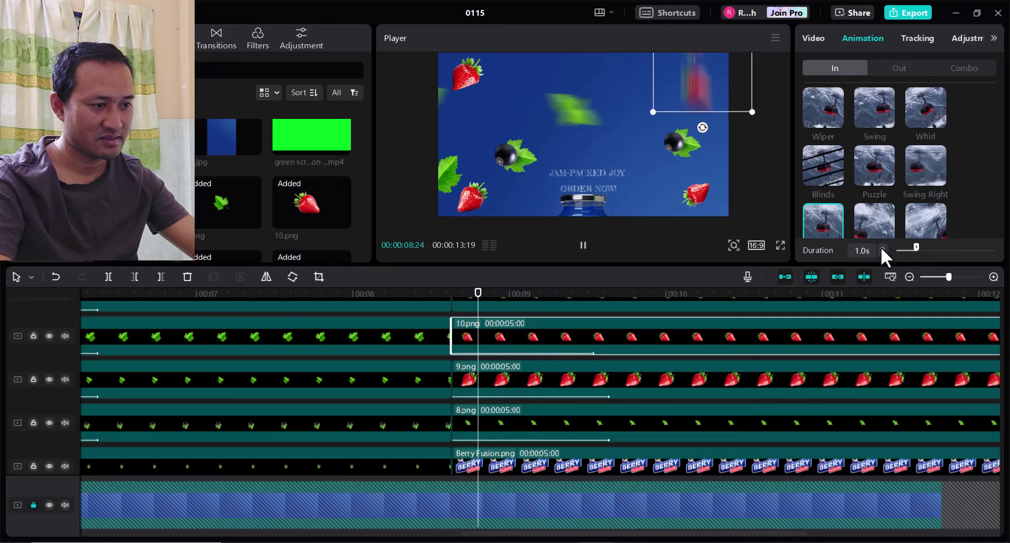
pyautogui.scroll(2, 628, 359)
# Step: Give 4.png a Zoom 2 entrance animation lasting 1.0s
pyautogui.click(561, 340)
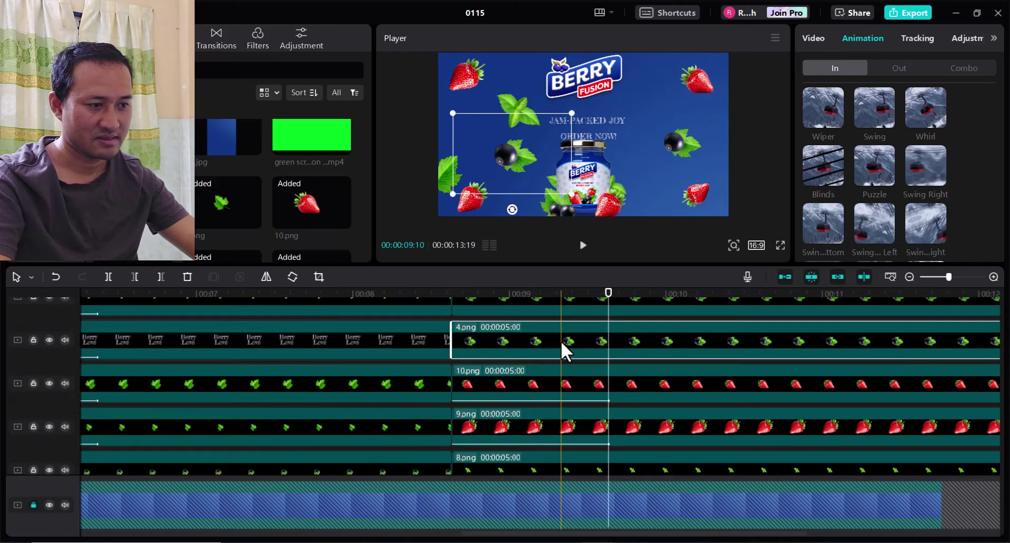
pyautogui.scroll(-2, 908, 230)
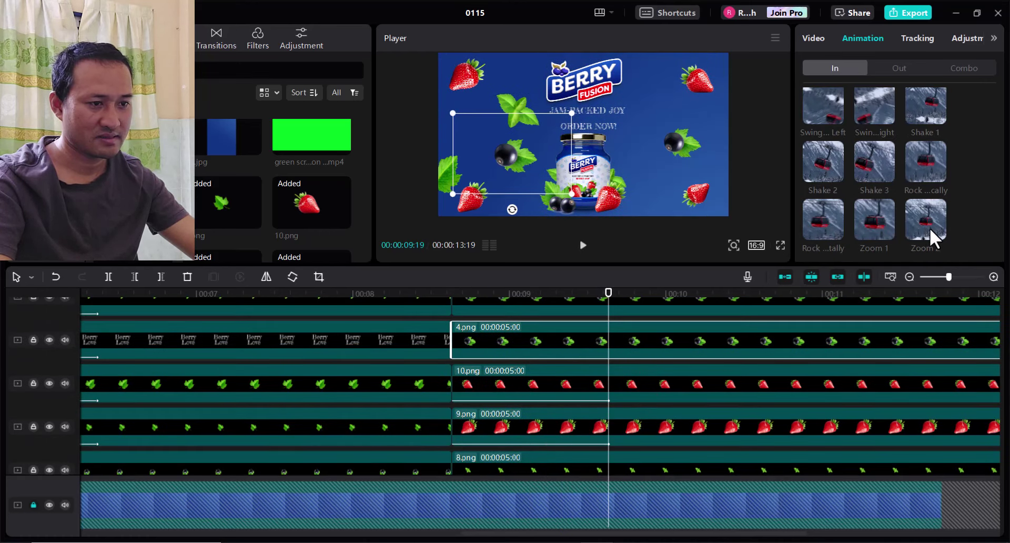
pyautogui.click(930, 228)
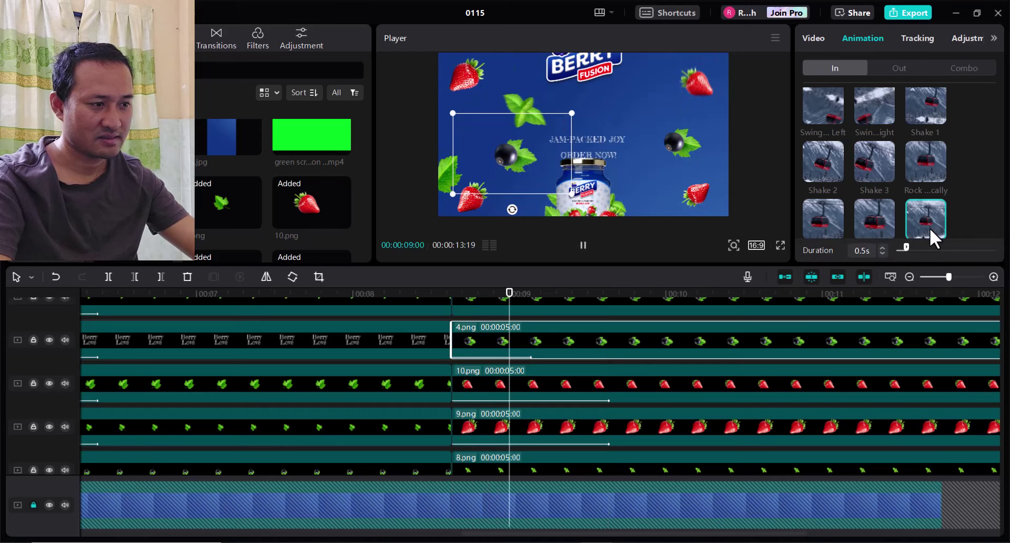
pyautogui.click(883, 247)
pyautogui.click(883, 246)
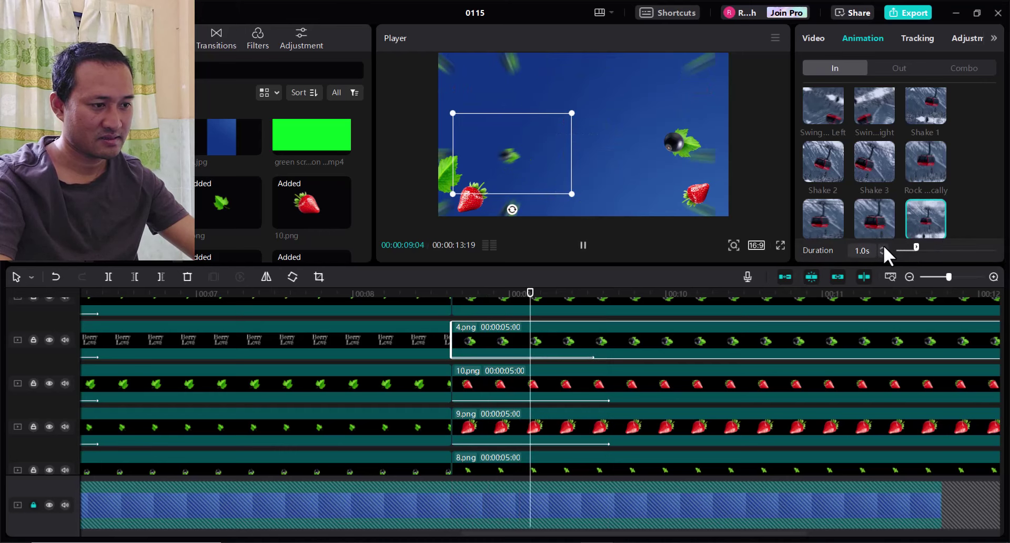
pyautogui.scroll(1, 598, 371)
pyautogui.click(577, 342)
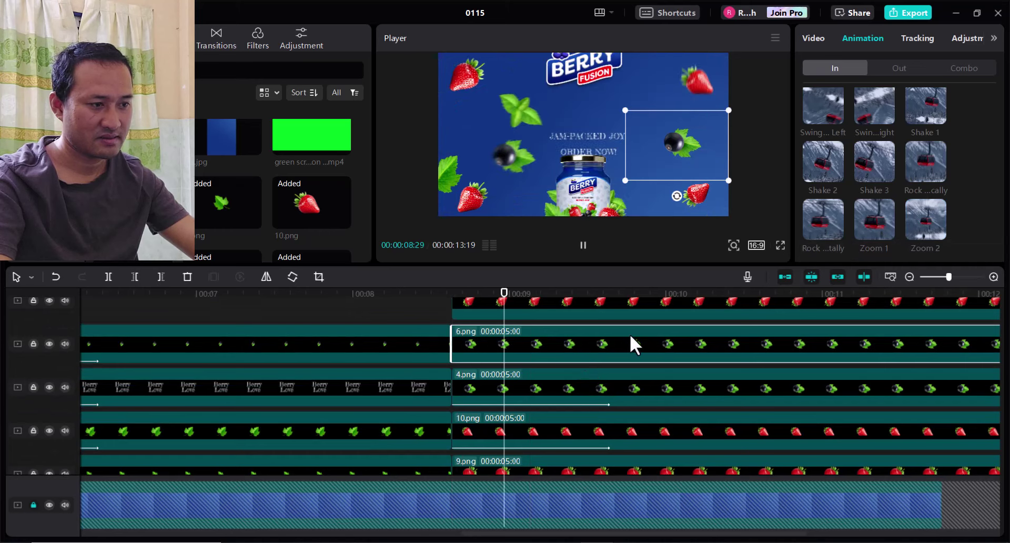
# Step: Give the 6.png blackberry a Zoom 1 entrance animation lasting 1.0s
pyautogui.press('space')
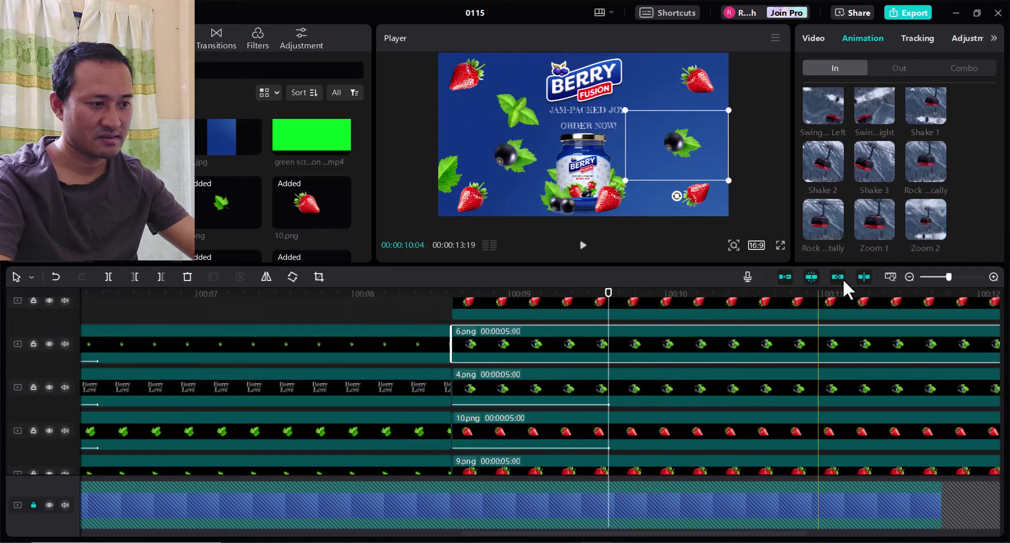
pyautogui.click(875, 230)
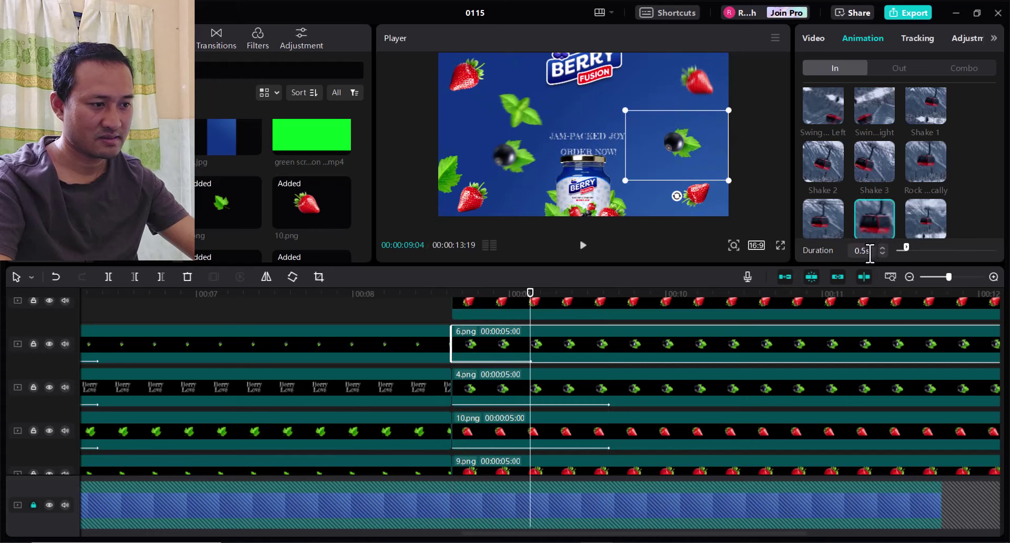
pyautogui.click(883, 248)
pyautogui.click(883, 248)
pyautogui.click(883, 247)
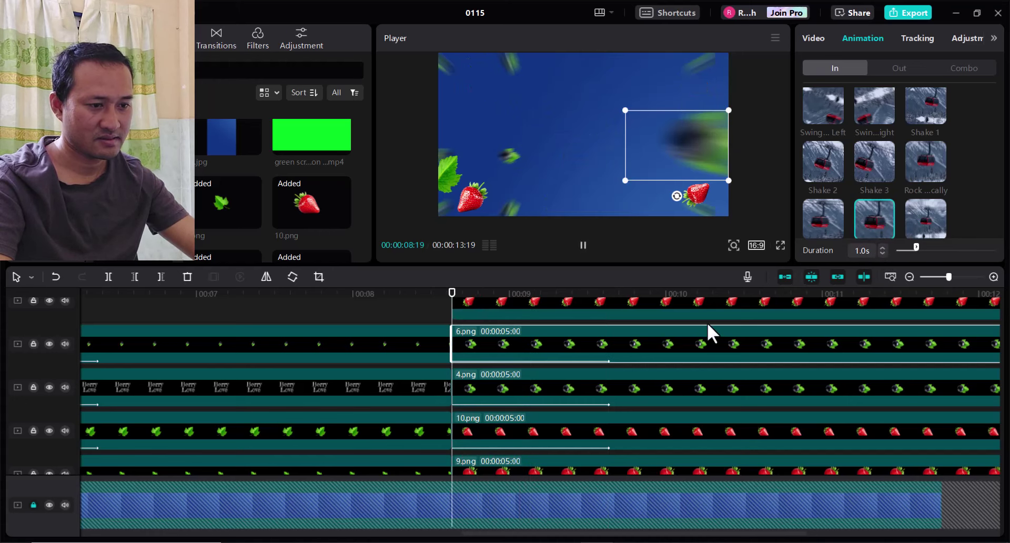
pyautogui.scroll(2, 574, 369)
# Step: Give the 12.png strawberry a Shake 2 entrance animation lasting 1.0s
pyautogui.click(558, 352)
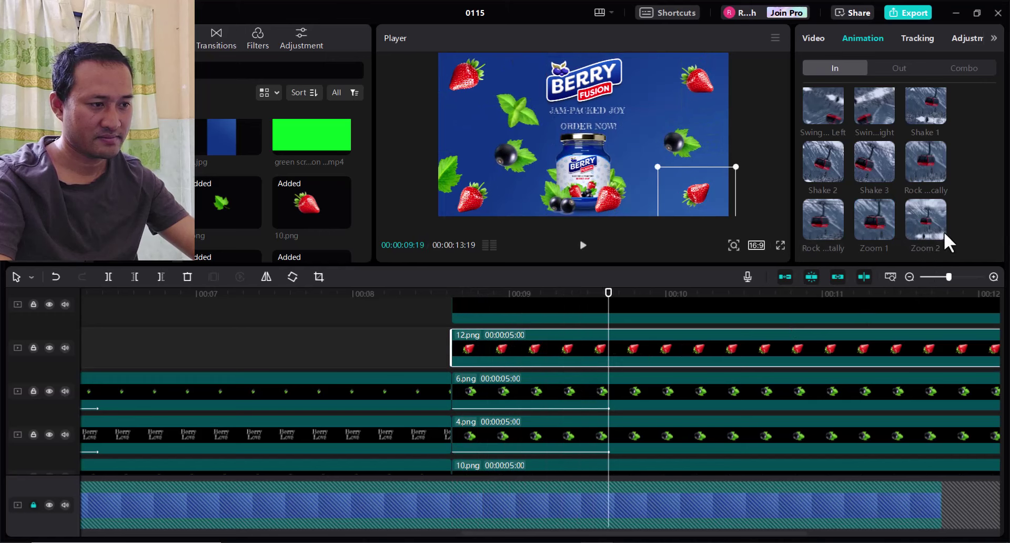
pyautogui.click(823, 159)
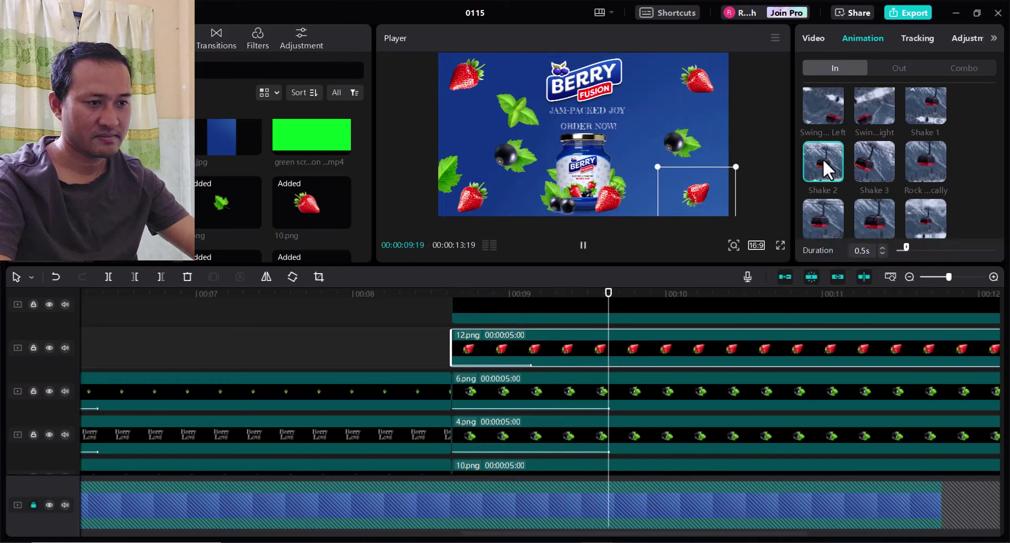
pyautogui.click(883, 247)
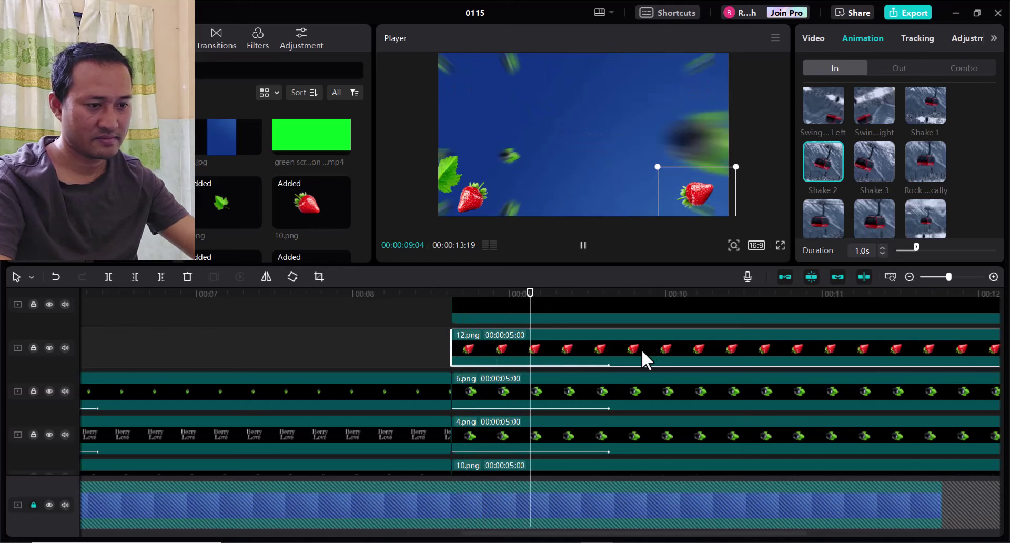
pyautogui.scroll(2, 642, 349)
# Step: Give 14.png a Swing Left entrance animation lasting 1.0s
pyautogui.click(563, 362)
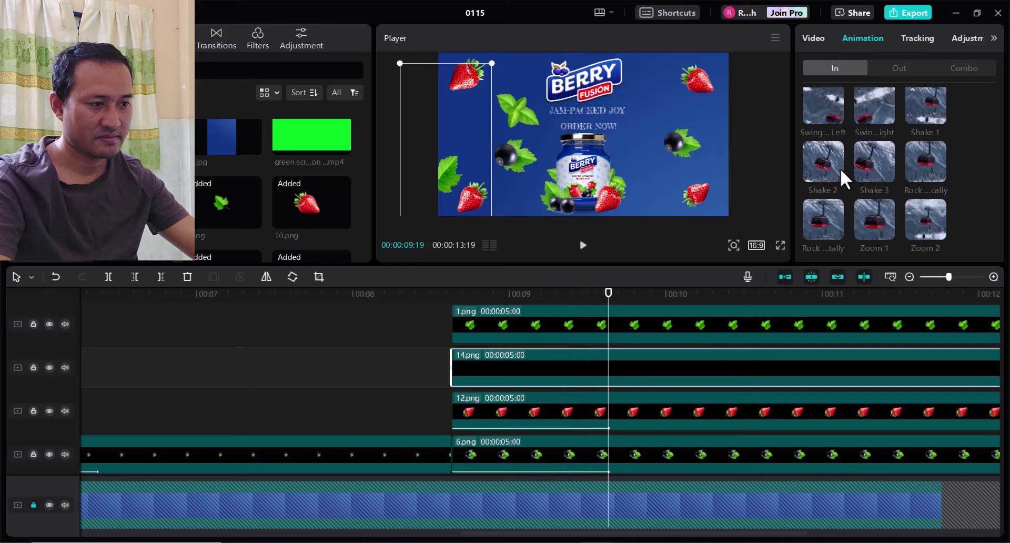
pyautogui.click(828, 114)
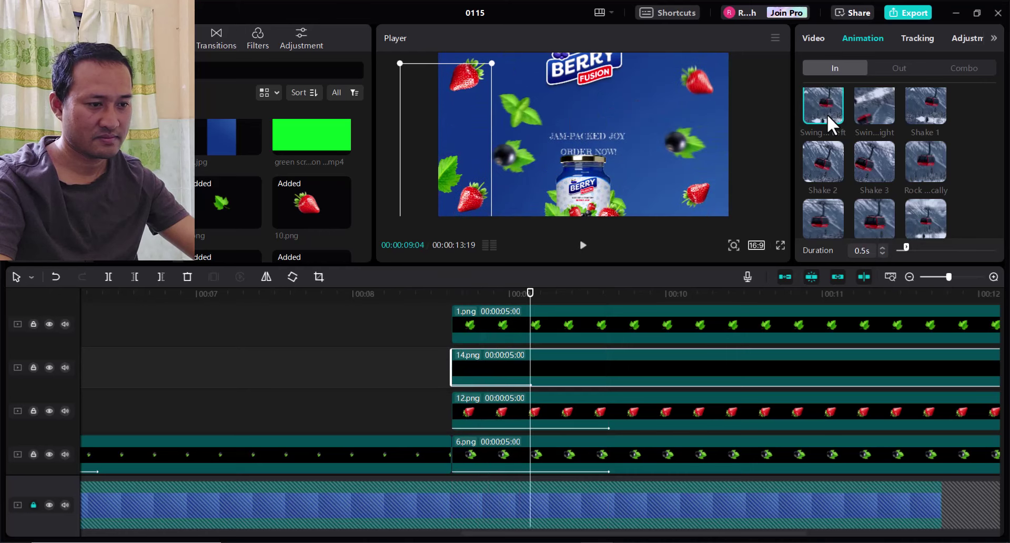
pyautogui.click(881, 246)
pyautogui.click(882, 246)
pyautogui.scroll(1, 623, 400)
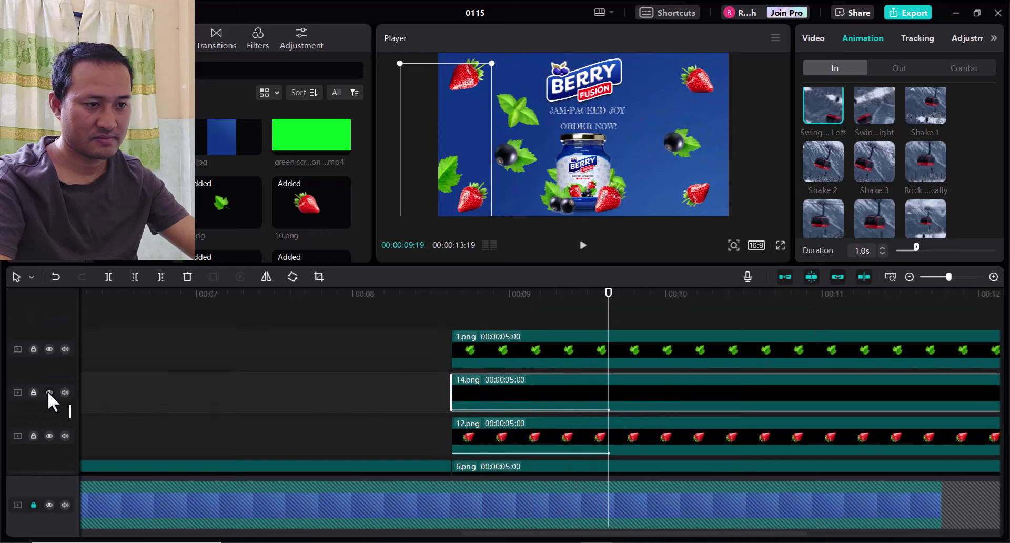
pyautogui.click(49, 392)
pyautogui.click(49, 392)
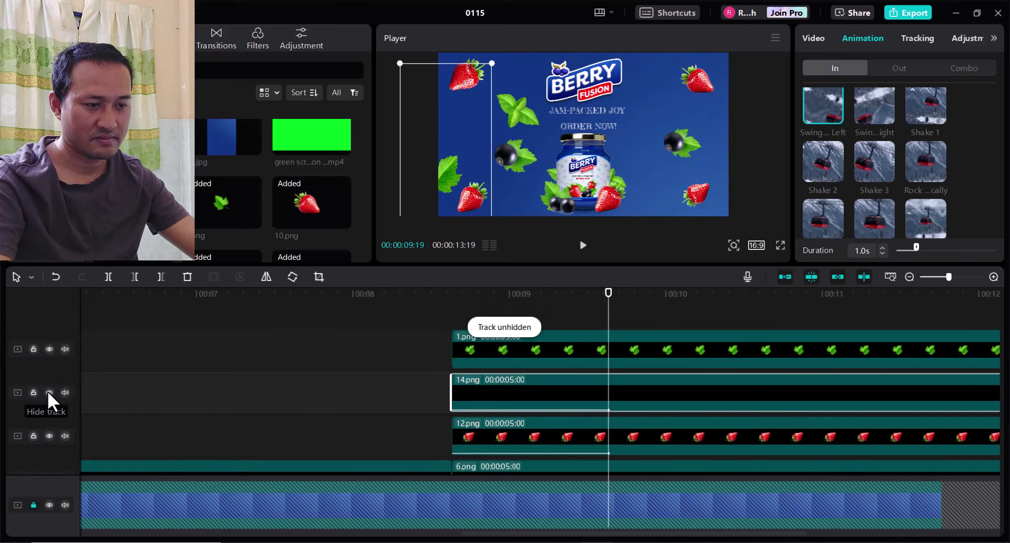
# Step: Give the 1.png leaf a Shake 3 entrance animation lasting 1.0s
pyautogui.click(659, 342)
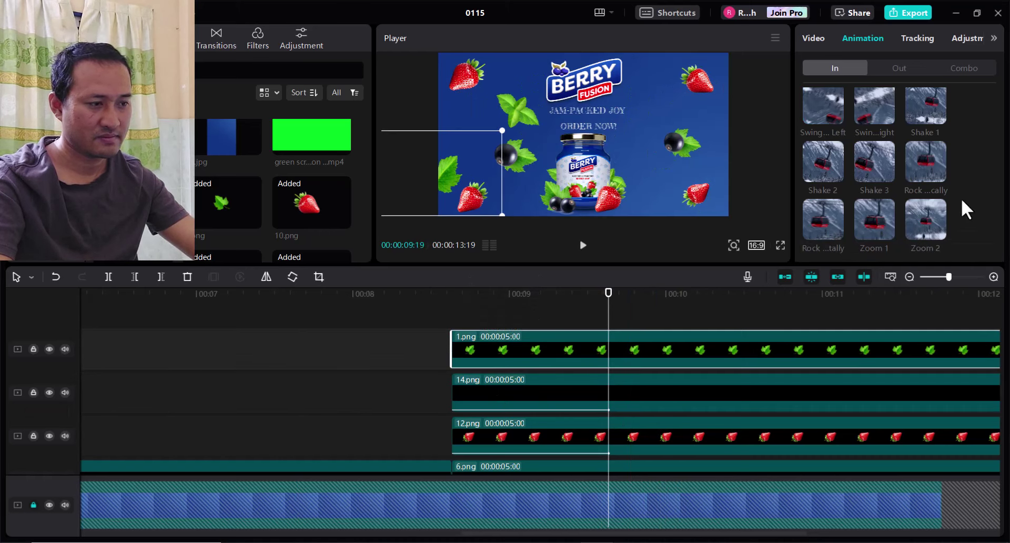
pyautogui.click(881, 170)
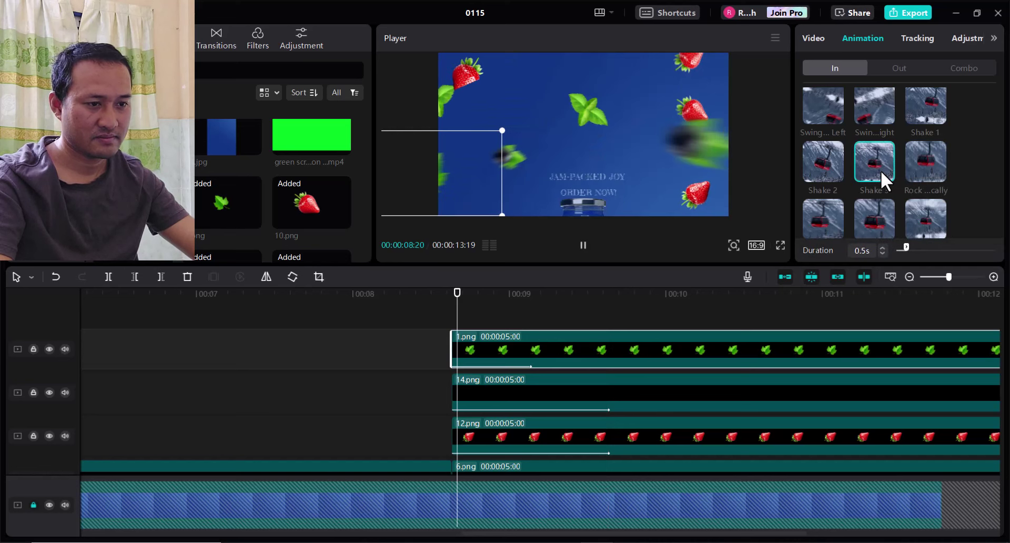
pyautogui.click(882, 247)
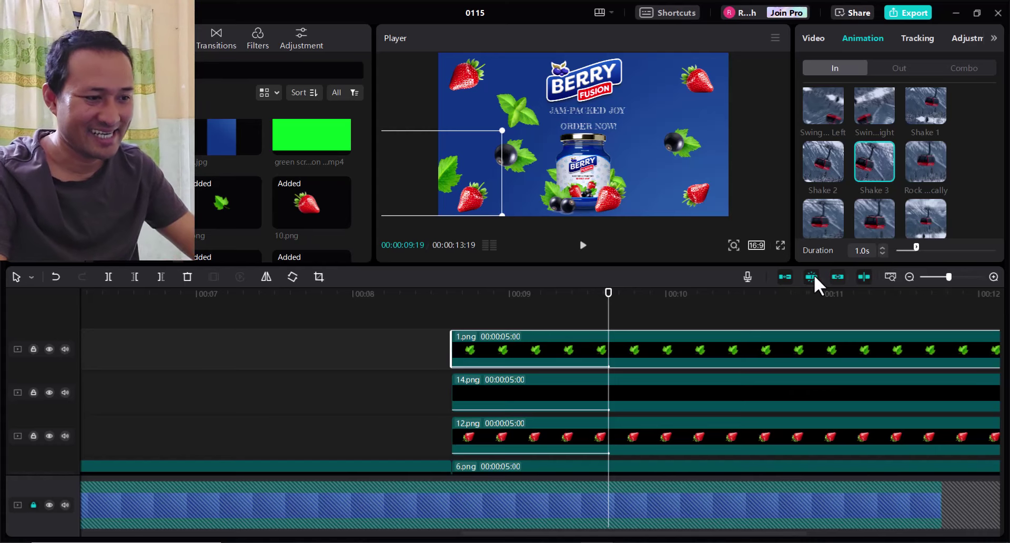
pyautogui.click(781, 248)
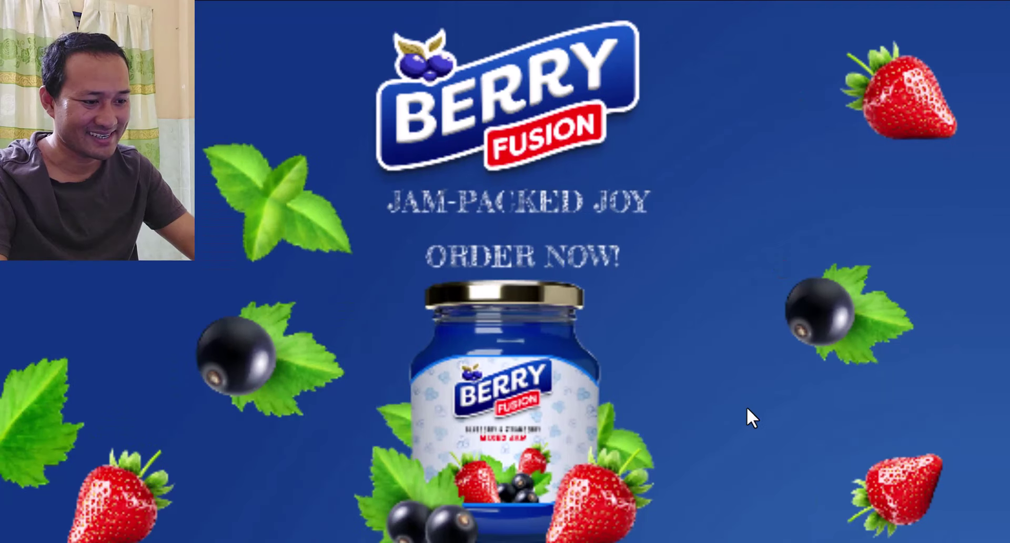
pyautogui.moveTo(598, 509); pyautogui.dragTo(330, 513)
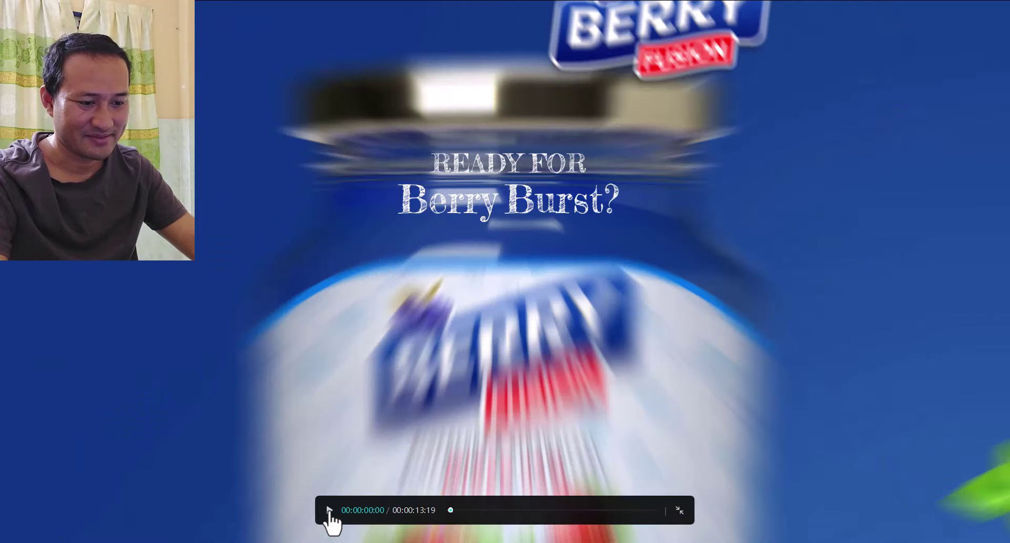
pyautogui.click(329, 511)
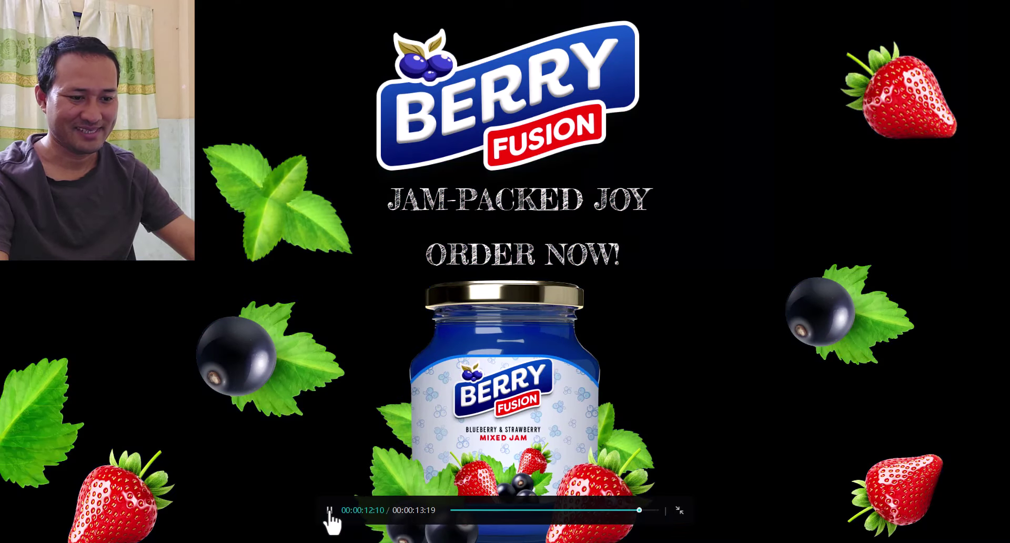
pyautogui.press('Escape')
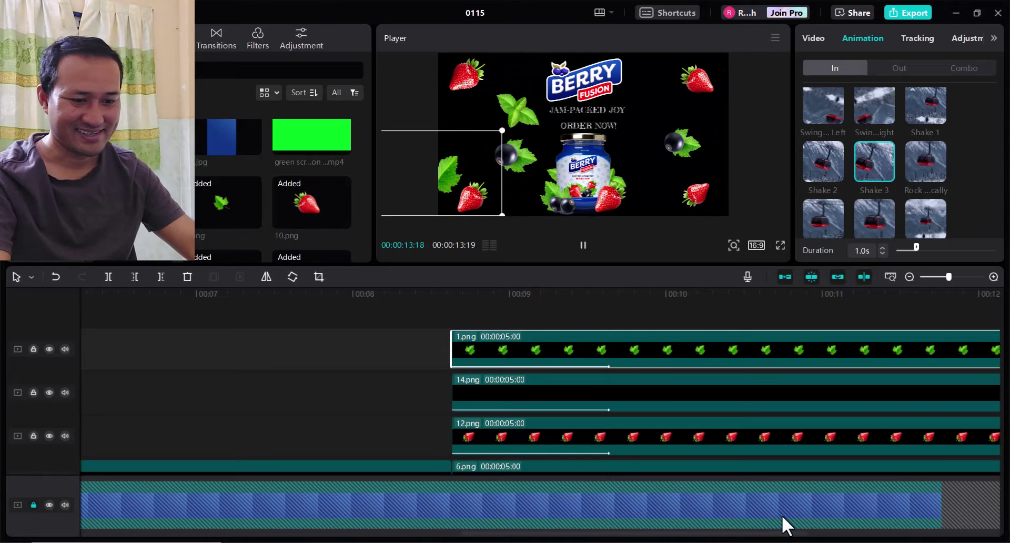
# Step: Unlock the background track and extend the blue bg clip to the video's end at 13:19
pyautogui.click(33, 506)
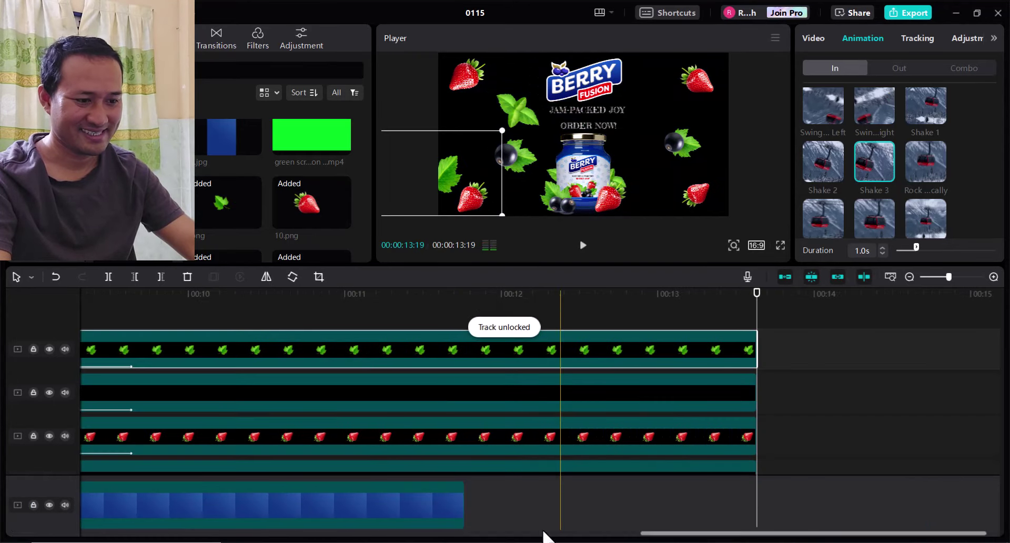
pyautogui.moveTo(465, 505)
pyautogui.mouseDown()
pyautogui.moveTo(762, 506)
pyautogui.moveTo(757, 498)
pyautogui.mouseUp()
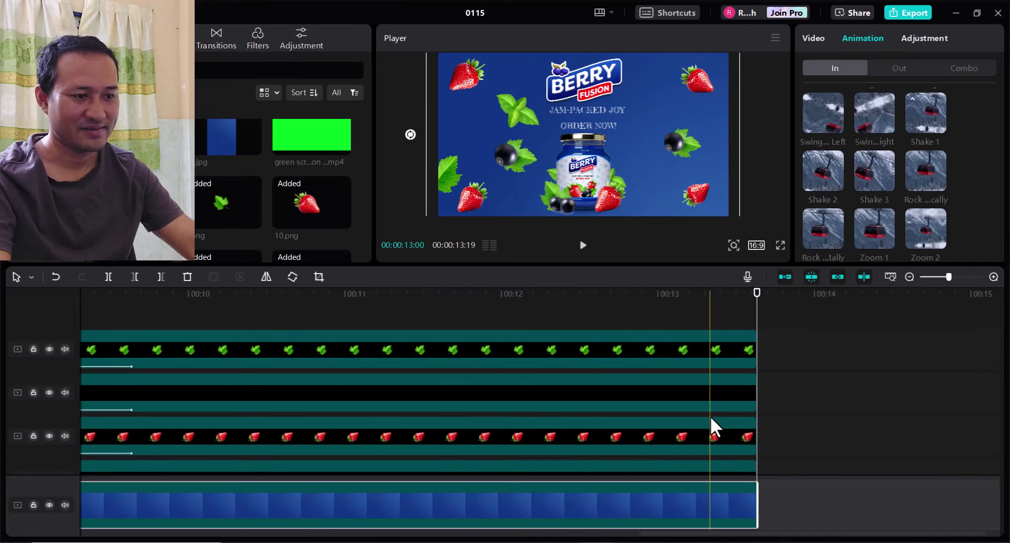
pyautogui.scroll(-3, 710, 416)
pyautogui.scroll(-2, 694, 388)
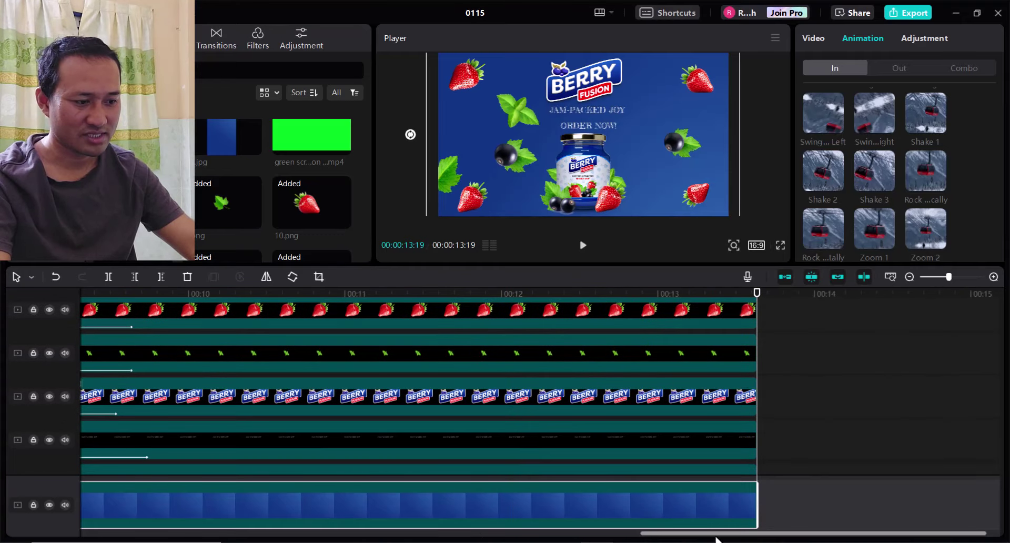
pyautogui.moveTo(717, 537); pyautogui.dragTo(71, 534)
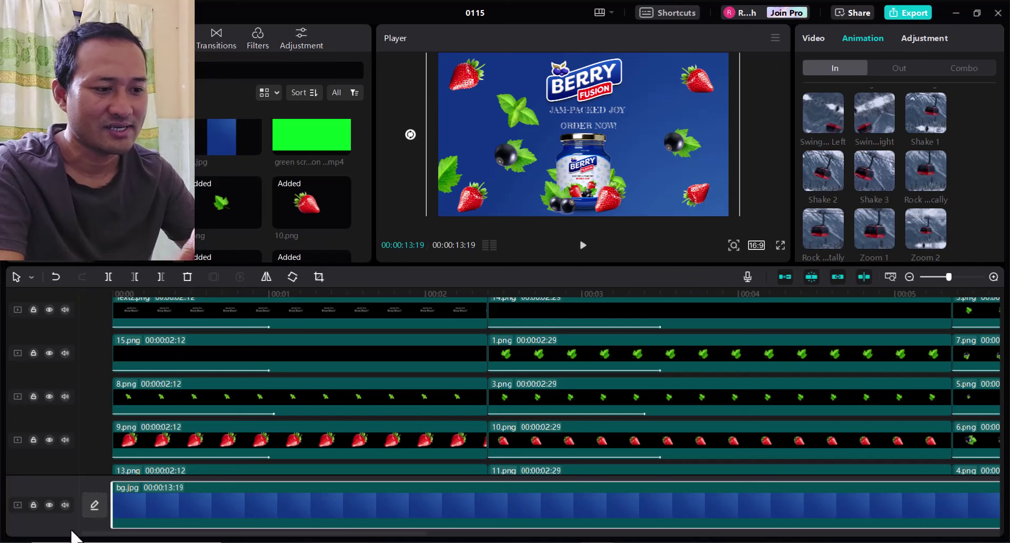
# Step: Return the playhead to 00:00 and open the Export dialog for 0115 (1080P, H.264, mp4, 30fps)
pyautogui.click(205, 533)
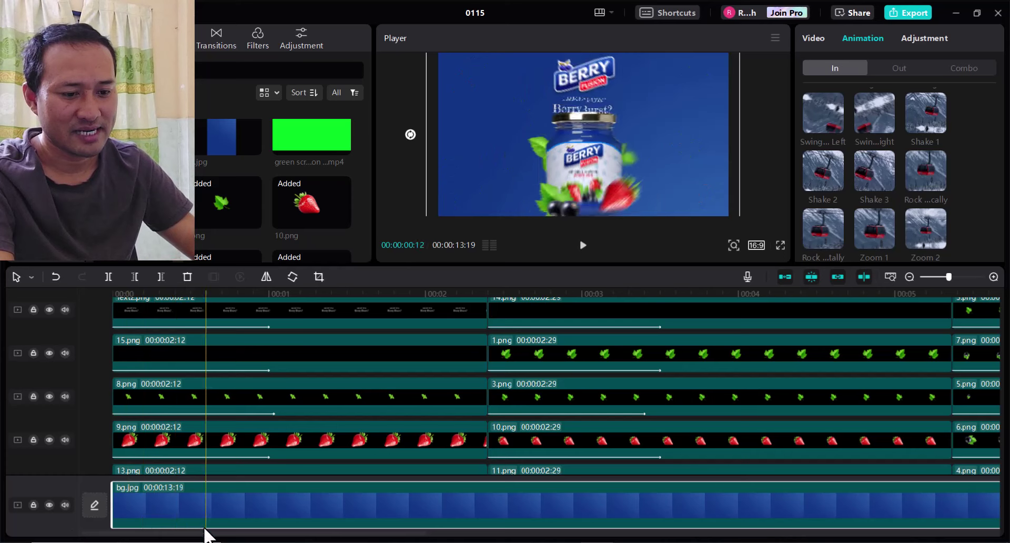
pyautogui.click(910, 279)
pyautogui.moveTo(151, 299); pyautogui.dragTo(63, 299)
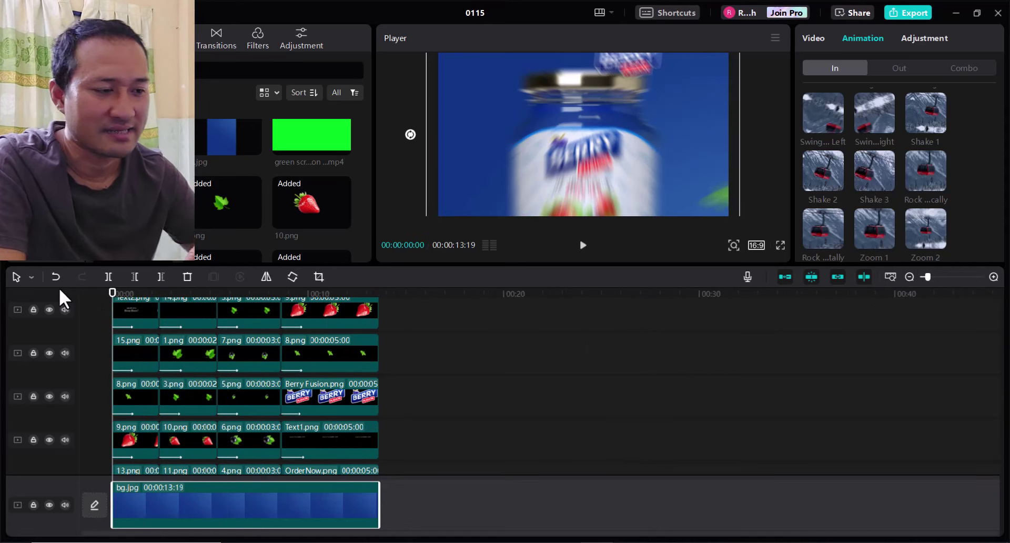
pyautogui.click(911, 13)
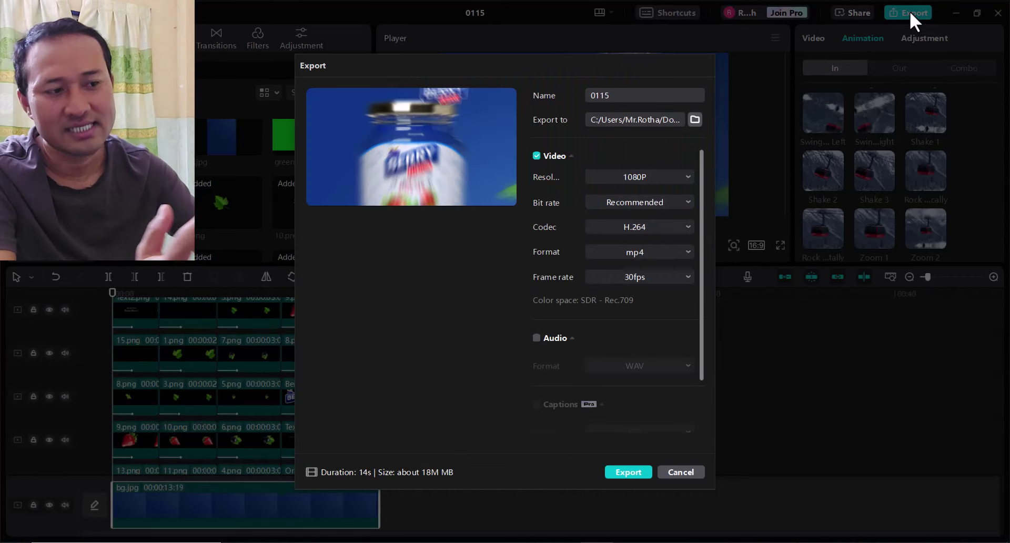